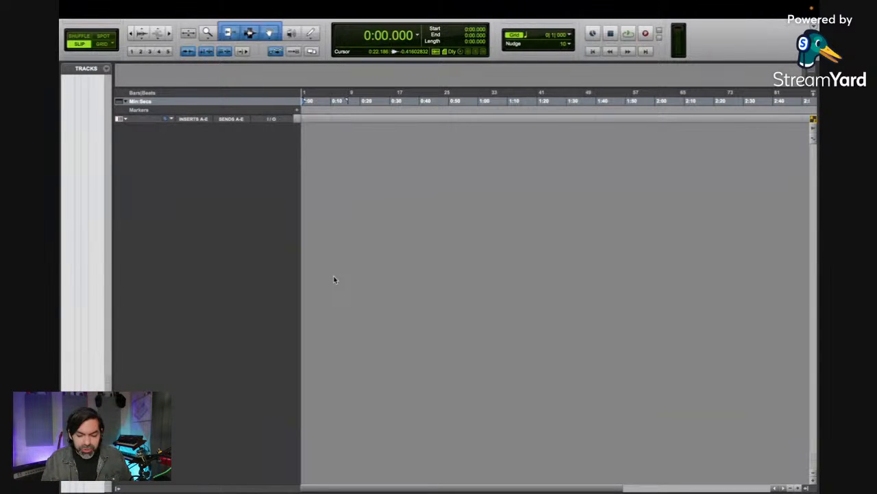
# Step: Create eight mono audio tracks and name the first four Kick, Snr, Oh L and Oh R
pyautogui.press('super+shift+n')
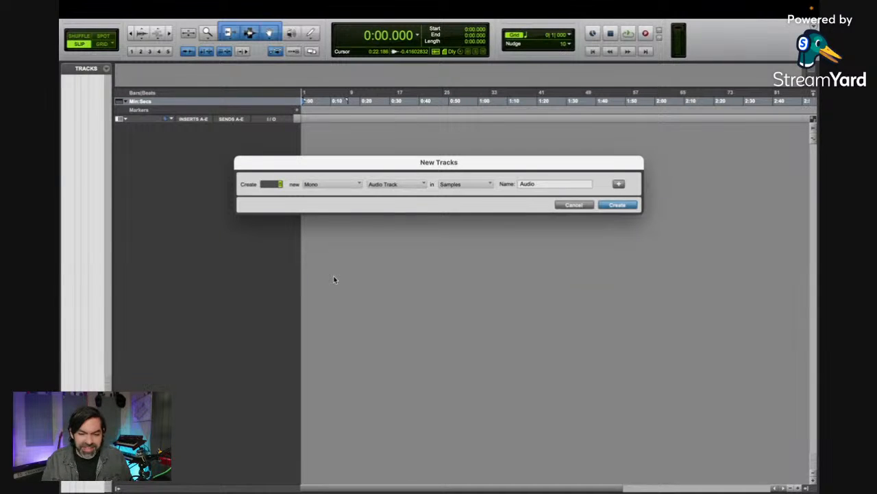
pyautogui.press('Return')
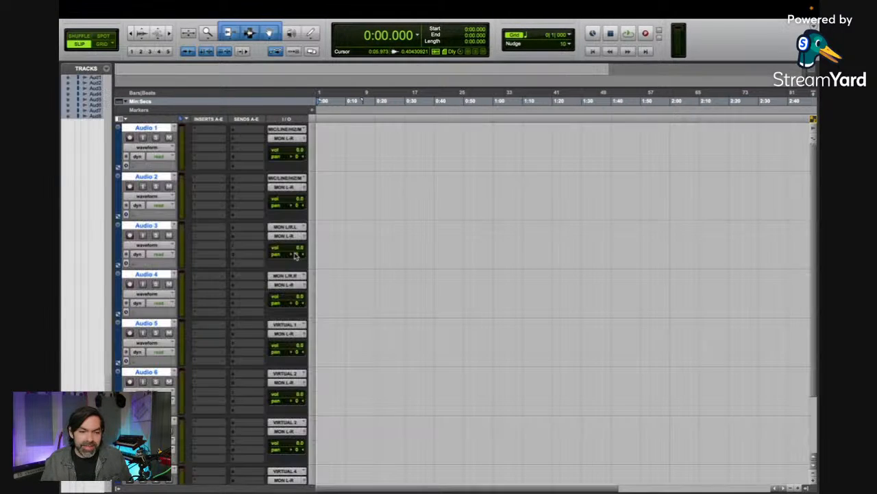
pyautogui.doubleClick(146, 128)
pyautogui.write('K')
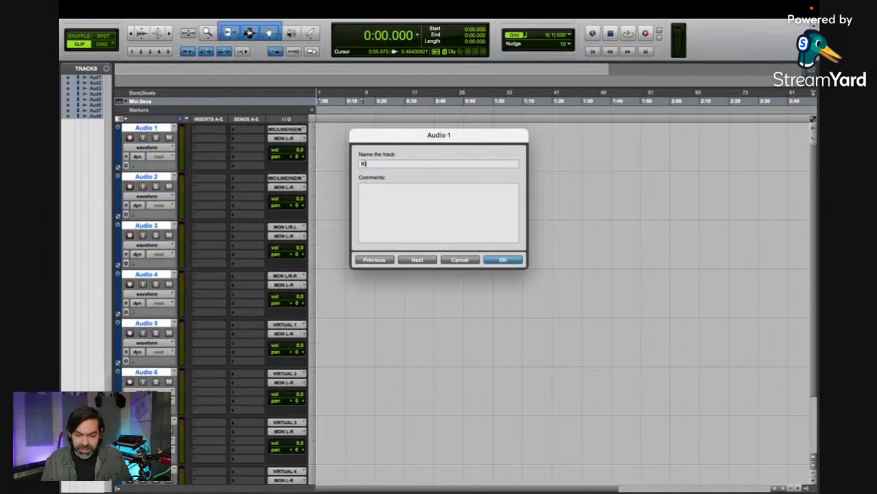
pyautogui.write('ick')
pyautogui.press('super+Right')
pyautogui.write('Snr')
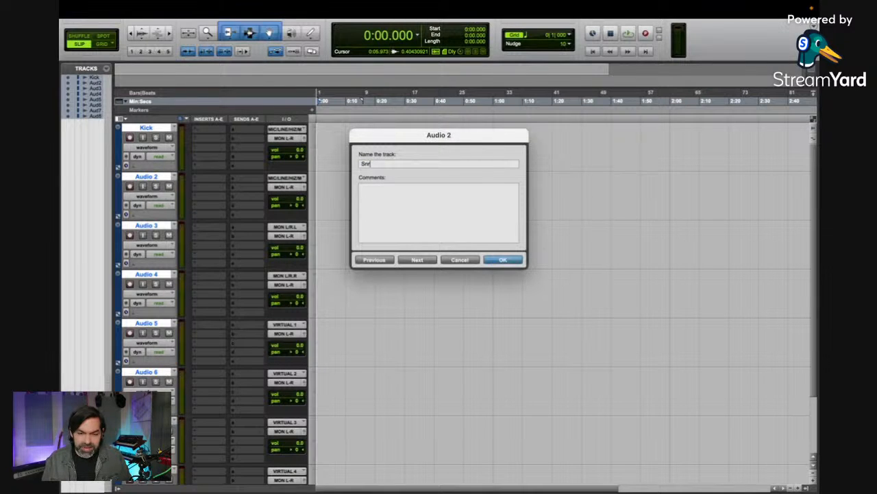
pyautogui.press('super+Right')
pyautogui.write('Oh L')
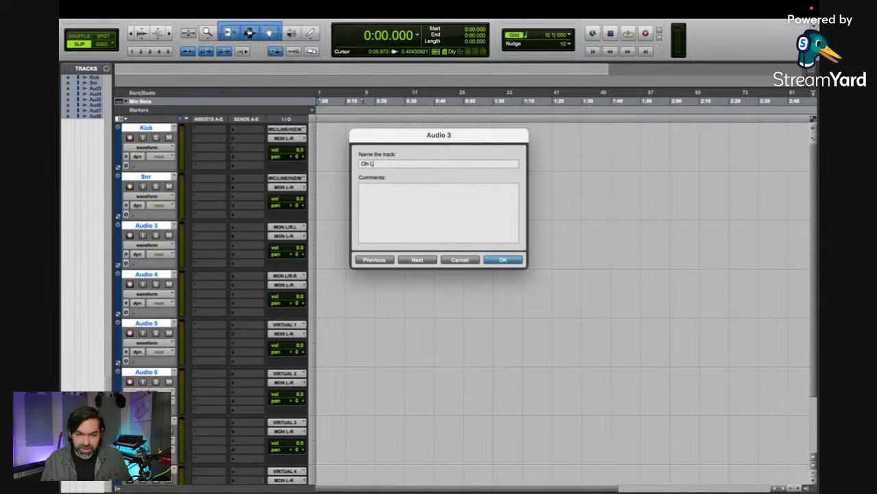
pyautogui.press('super+Right')
pyautogui.write('Oh R')
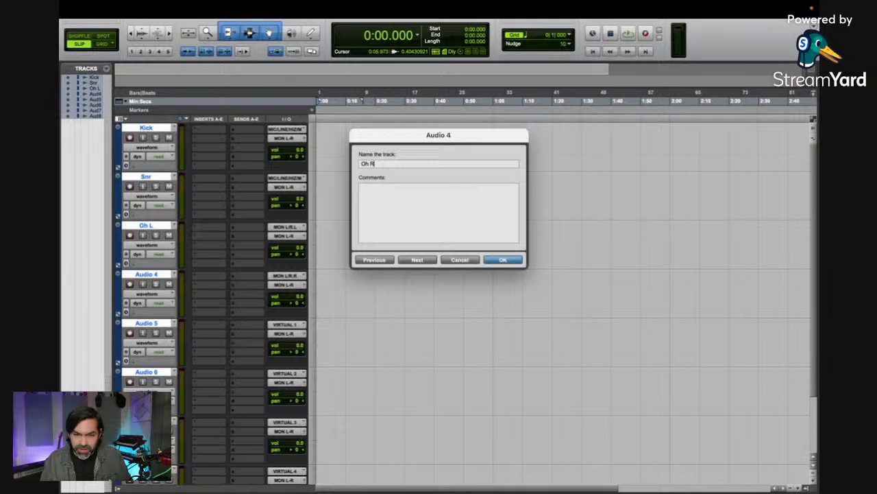
# Step: Name the remaining four audio tracks Bass DI, Gtr L, Gtr R and Vox
pyautogui.press('super+Right')
pyautogui.write('ass DI')
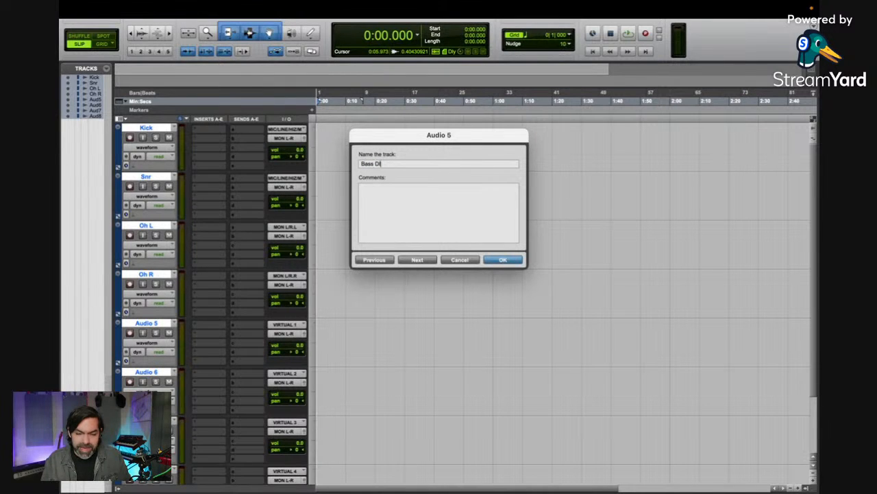
pyautogui.press('super+Right')
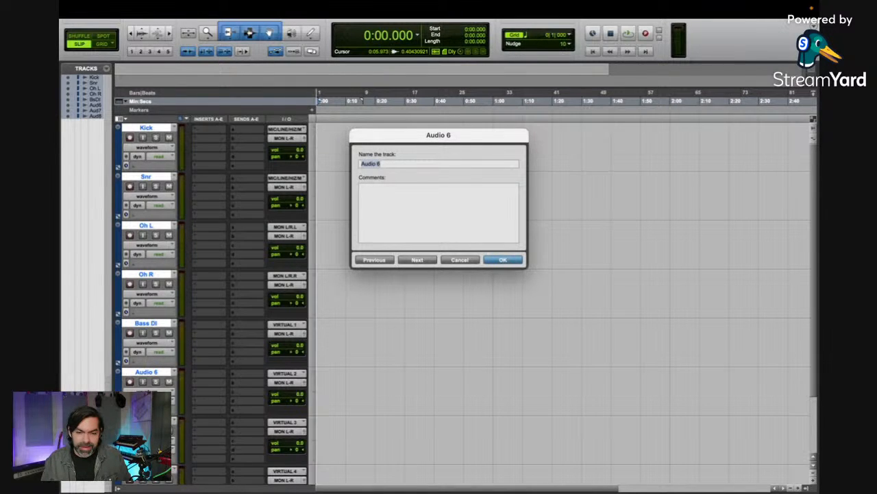
pyautogui.write('Gtr L')
pyautogui.press('super+Right')
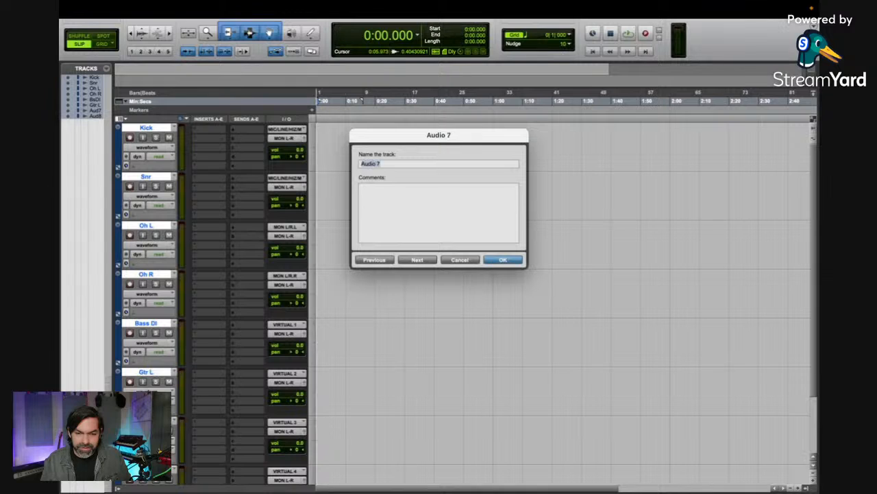
pyautogui.write('Gtr ')
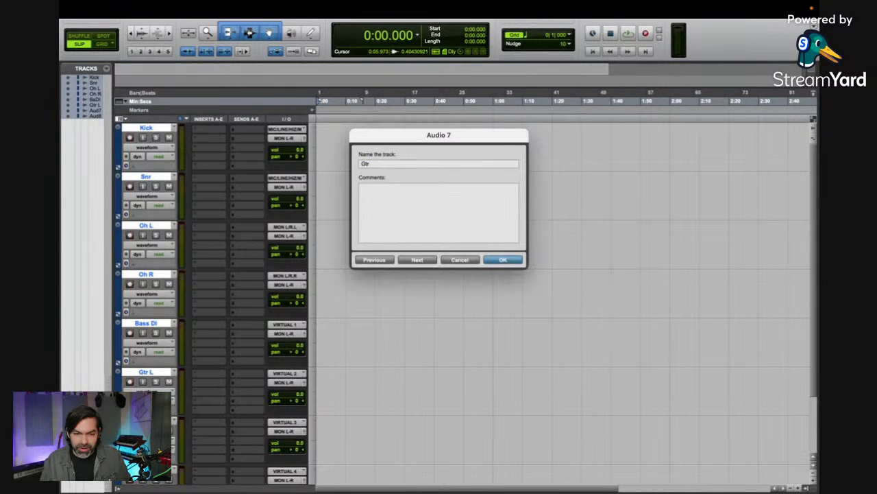
pyautogui.write('R')
pyautogui.press('super+Right')
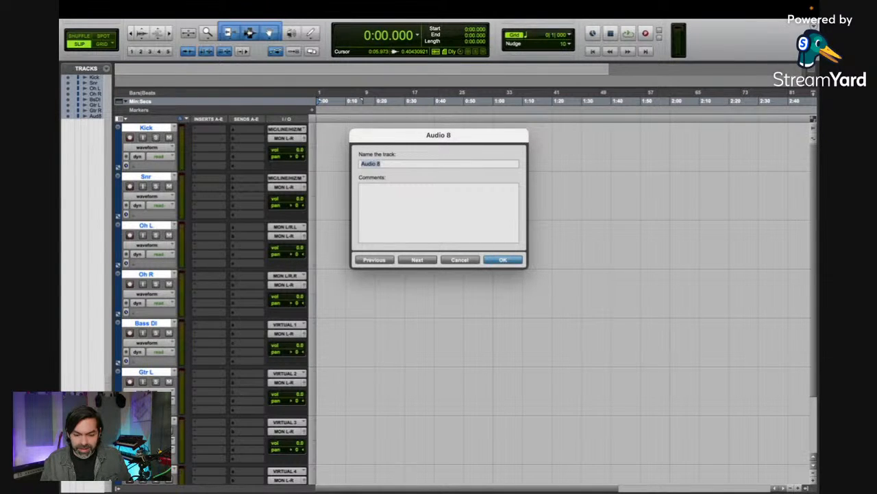
pyautogui.write('Vox')
pyautogui.press('Return')
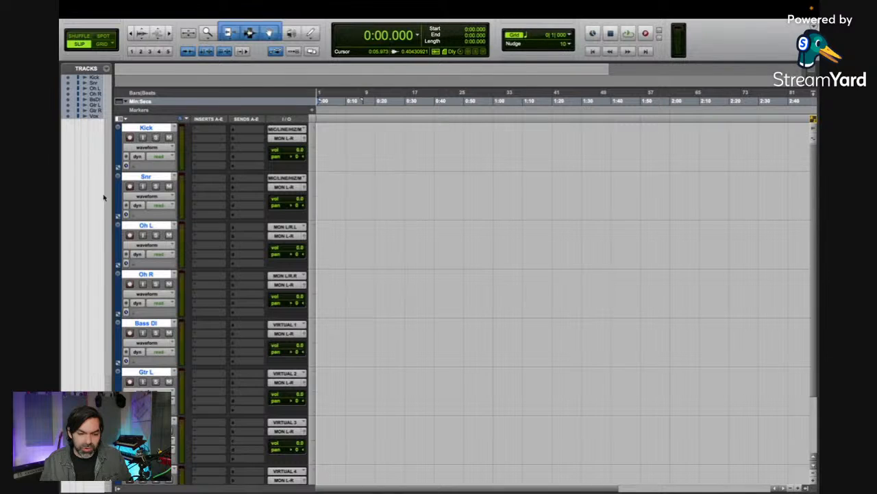
# Step: Reduce the height of all eight audio tracks by two sizes
pyautogui.hotkey('ctrl', 'Down')
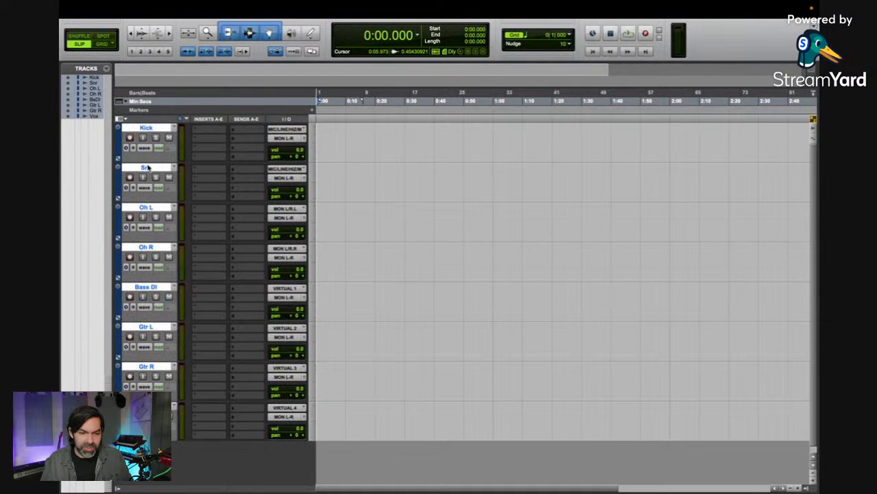
pyautogui.hotkey('ctrl', 'Down')
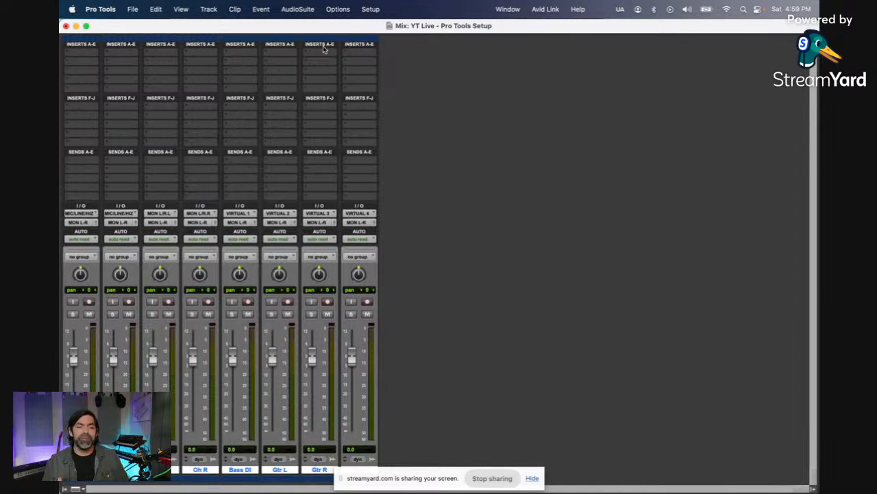
# Step: Hide Inserts F-J in the mixer, and pan Oh L and Gtr L to 100 left, Oh R and Gtr R to 100 right
pyautogui.keyDown('alt'); pyautogui.click(285, 100); pyautogui.keyUp('alt')
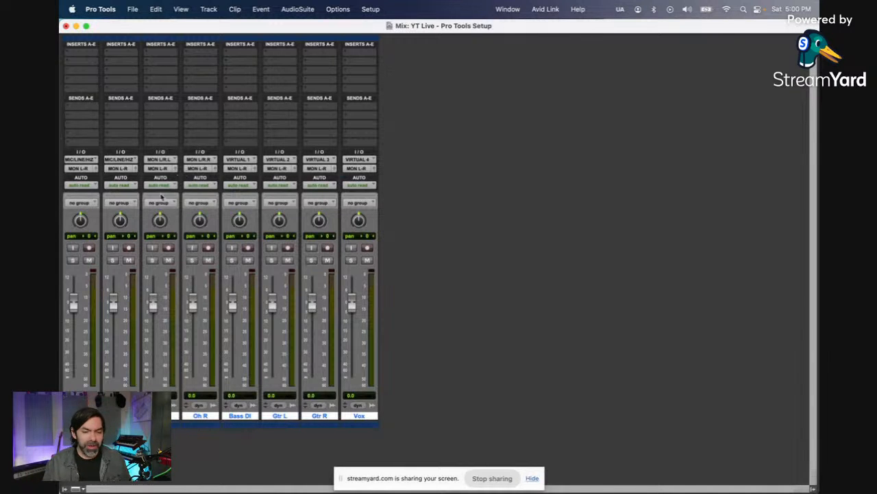
pyautogui.moveTo(165, 383); pyautogui.dragTo(205, 450)
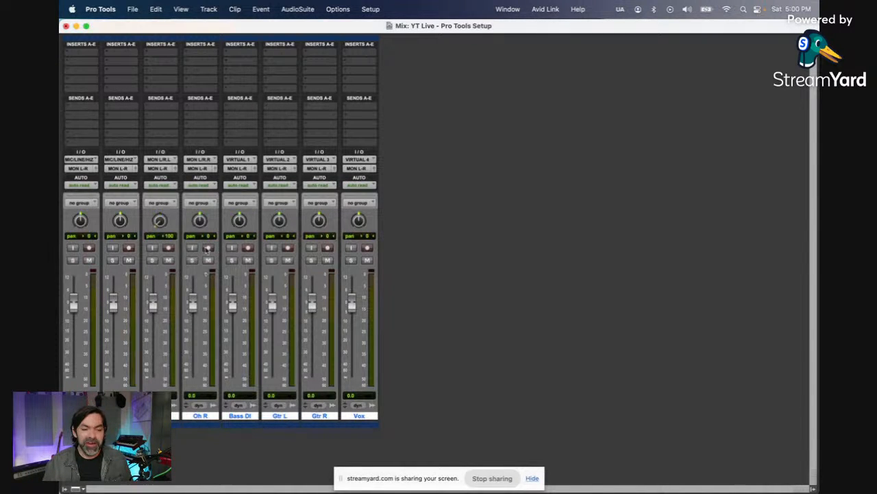
pyautogui.moveTo(202, 223); pyautogui.dragTo(223, 114)
pyautogui.moveTo(287, 231); pyautogui.dragTo(284, 338)
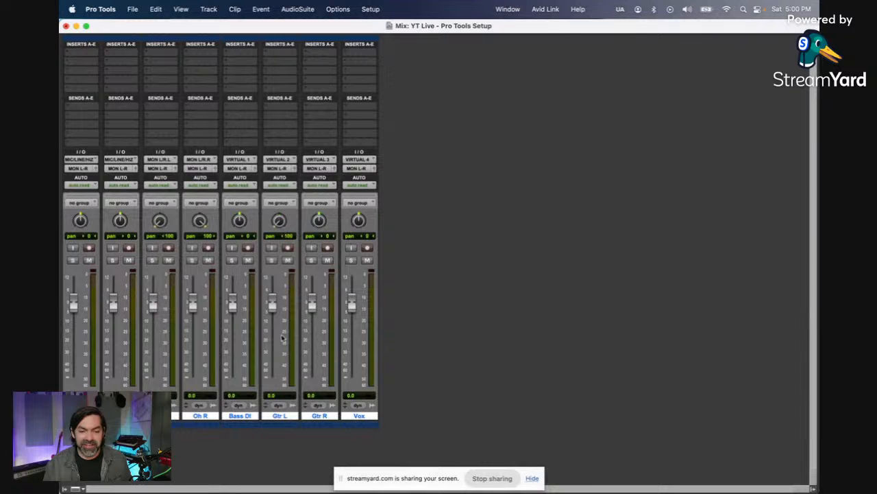
pyautogui.moveTo(320, 224); pyautogui.dragTo(358, 71)
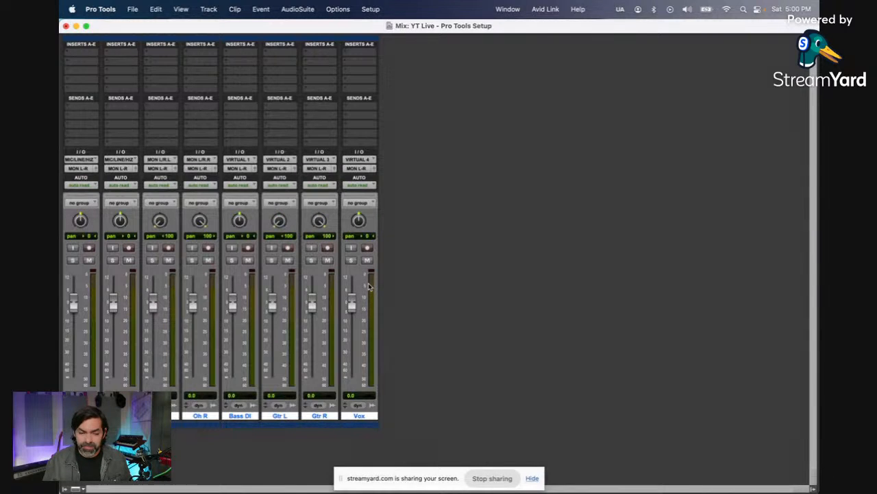
pyautogui.press('super+equal')
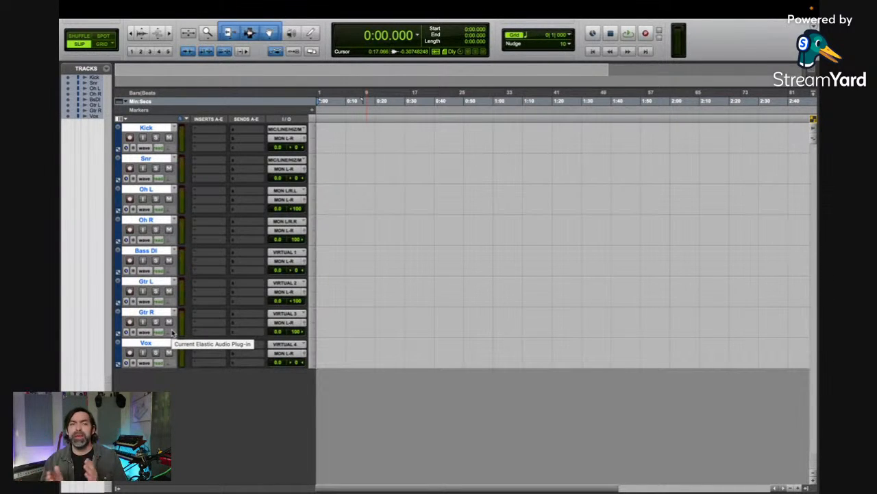
# Step: Create five new stereo aux input tracks below the audio tracks
pyautogui.press('super+shift+n')
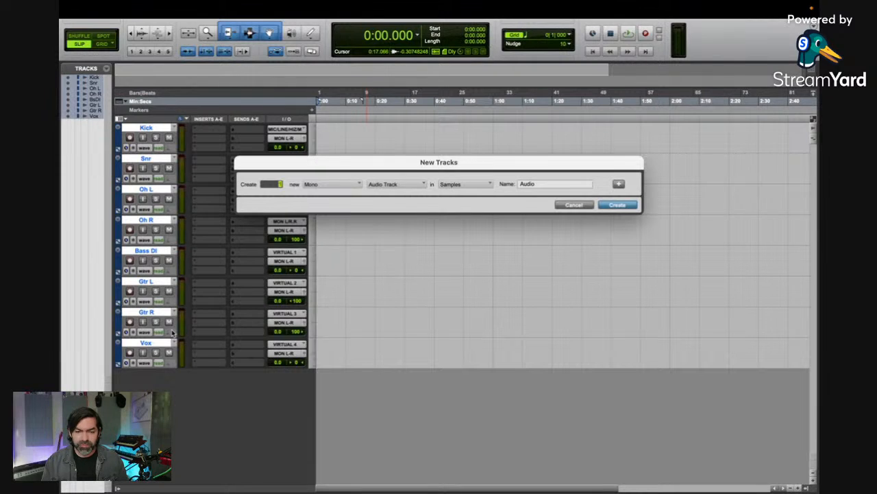
pyautogui.press('super+Down')
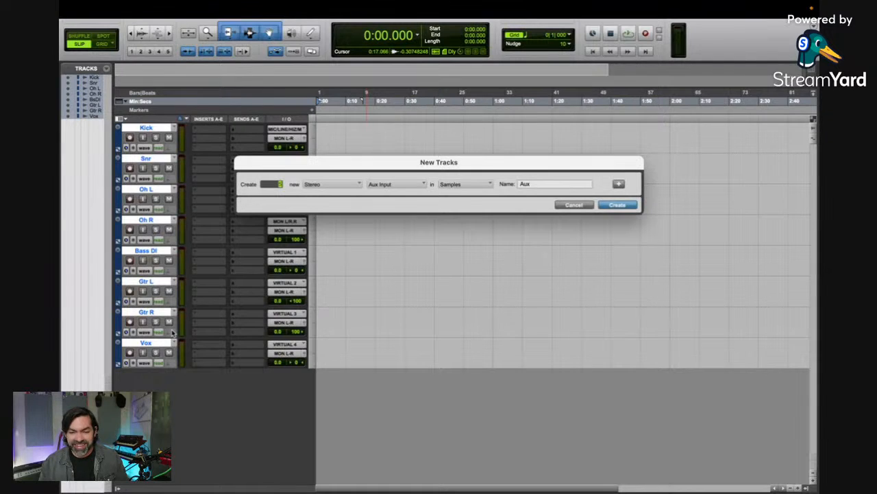
pyautogui.press('Return')
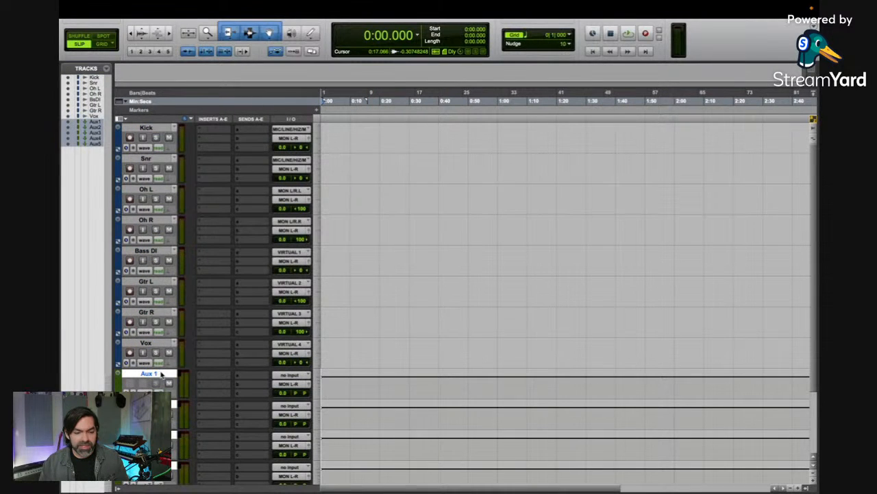
# Step: Name the five aux tracks A BUSS, B BUSS, C BUSS, D BUSS and E BUSS
pyautogui.doubleClick(162, 374)
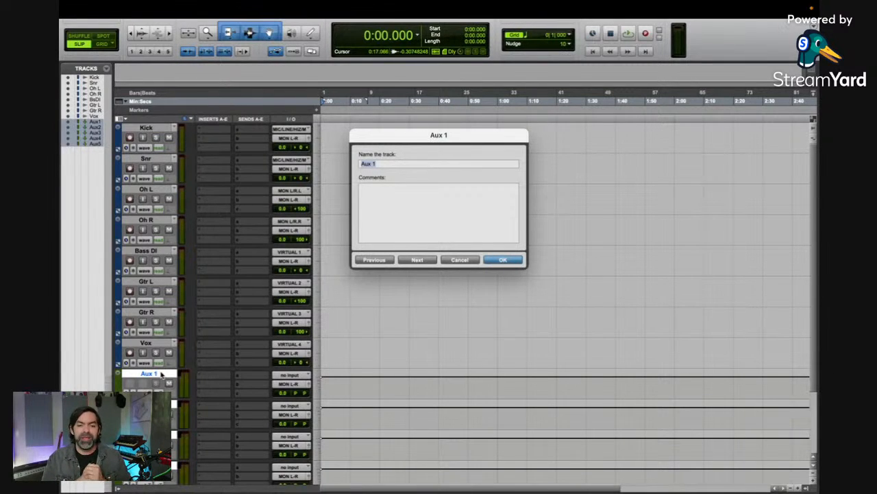
pyautogui.write('A BUSS')
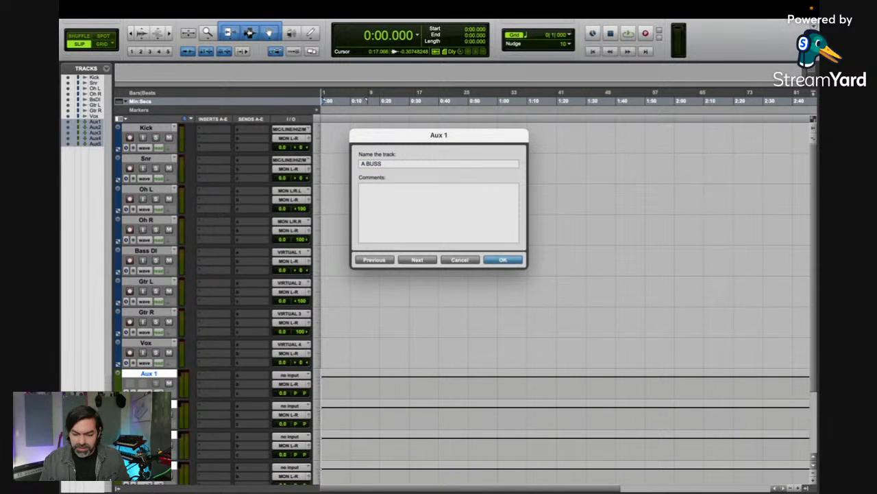
pyautogui.press('super+Right')
pyautogui.write('B BUSS')
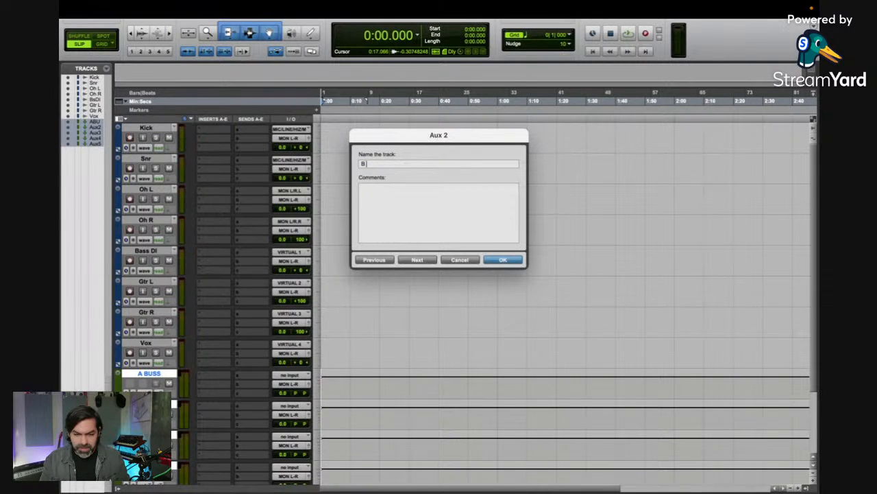
pyautogui.press('super+Right')
pyautogui.write('C BUSS')
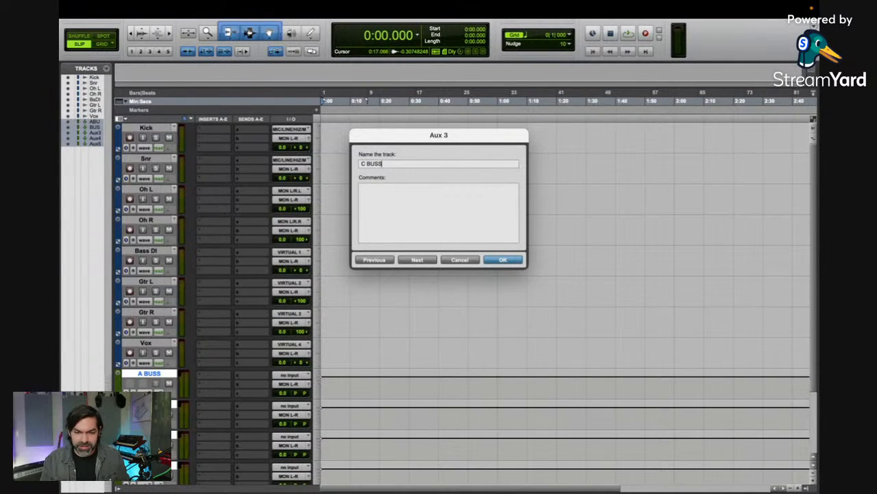
pyautogui.press('super+Right')
pyautogui.write('D BS')
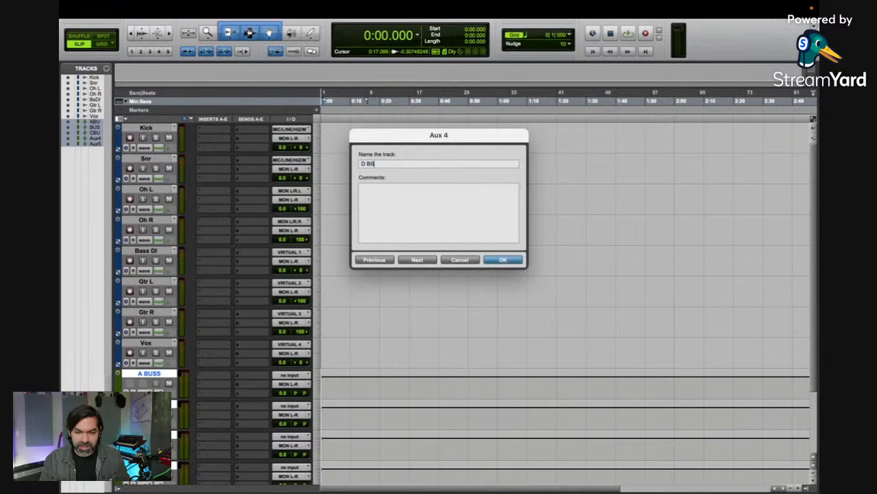
pyautogui.press('BackSpace')
pyautogui.write('USS')
pyautogui.press('super+Right')
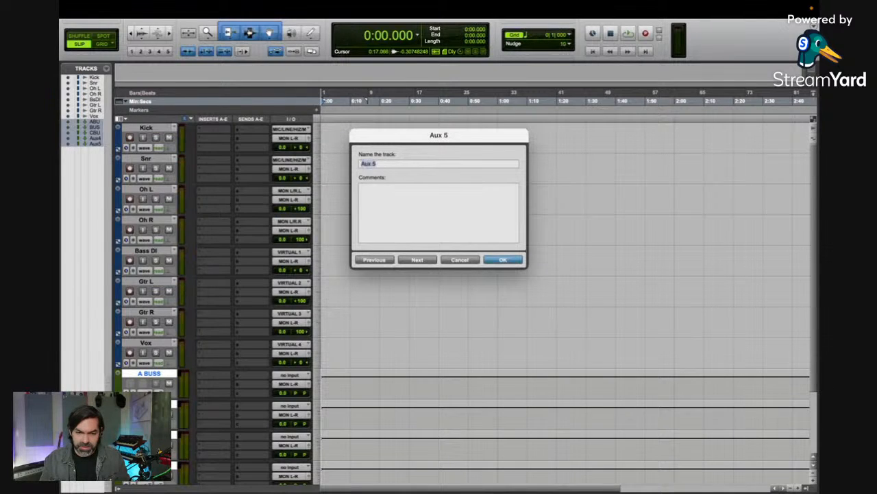
pyautogui.write('E BUSS')
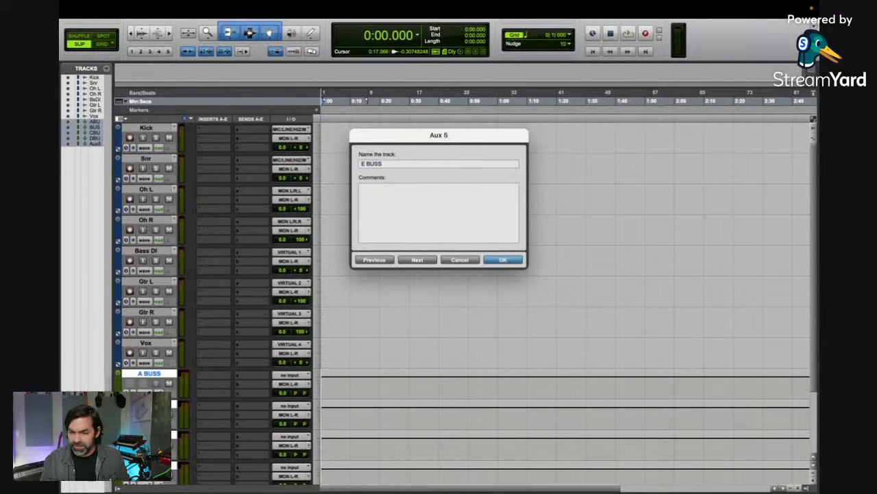
pyautogui.press('super+Right')
pyautogui.press('Return')
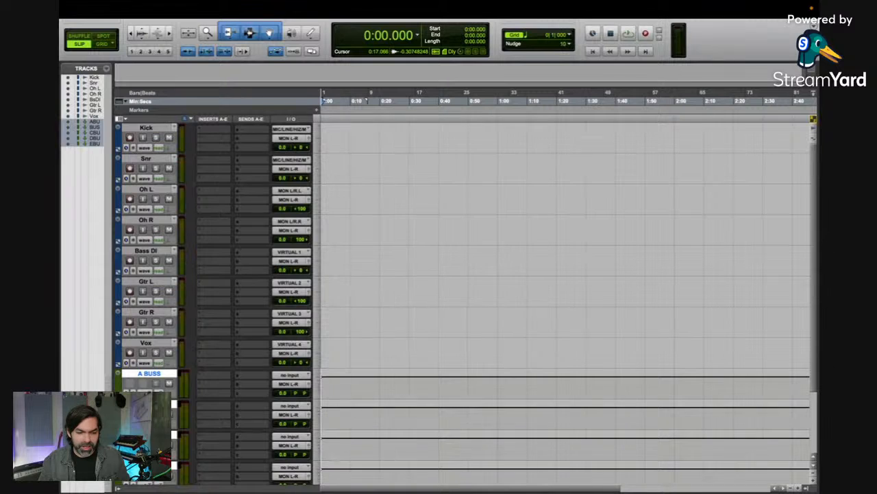
# Step: Create one more stereo aux input track below the busses and name it EFX BUSS
pyautogui.scroll(-3, 174, 409)
pyautogui.press('shift+super+n')
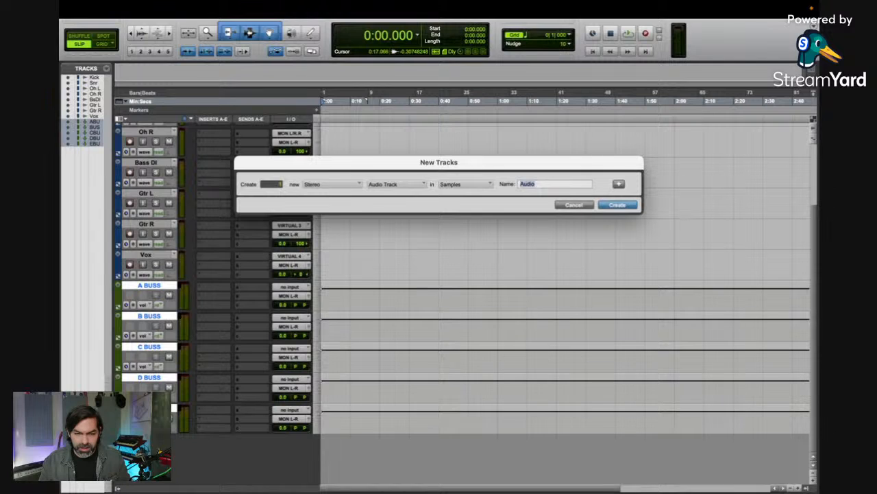
pyautogui.click(413, 183)
pyautogui.click(413, 193)
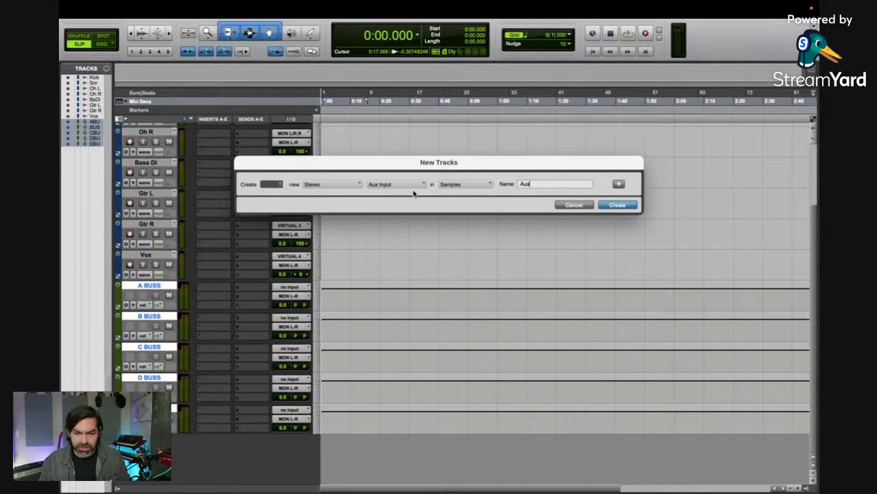
pyautogui.press('Return')
pyautogui.doubleClick(149, 439)
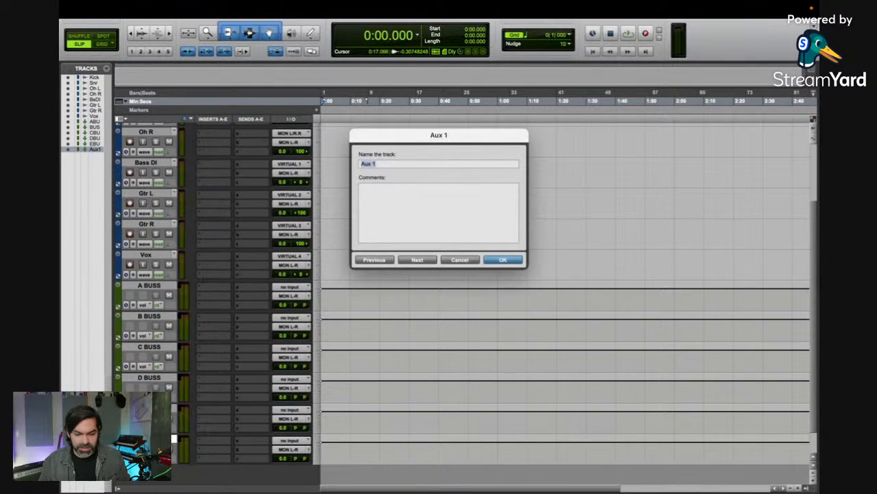
pyautogui.write('EFX BUSS')
pyautogui.press('Return')
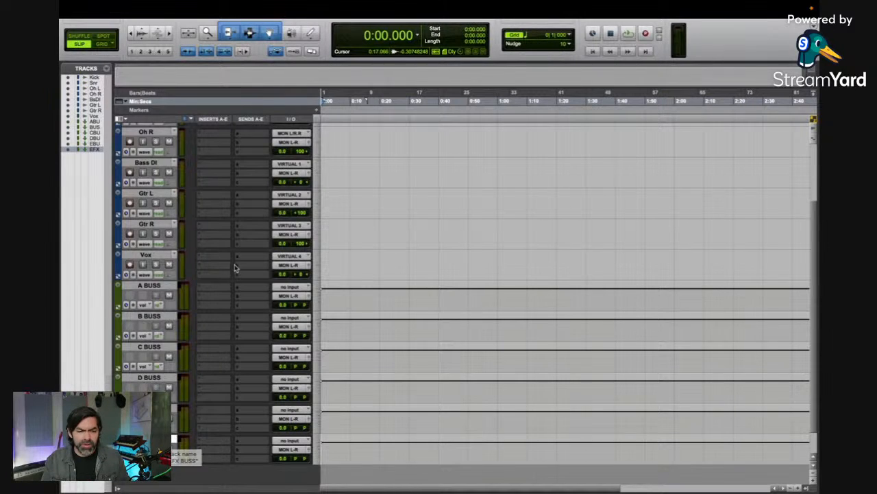
# Step: Assign consecutive stereo busses, starting with A BUSS, as the inputs of all six aux tracks from A BUSS through EFX BUSS
pyautogui.click(157, 286)
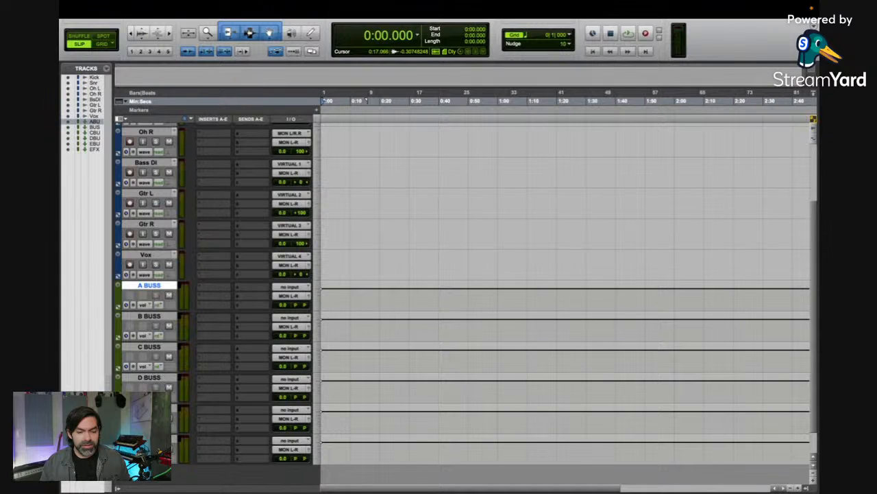
pyautogui.keyDown('shift'); pyautogui.click(157, 439); pyautogui.keyUp('shift')
pyautogui.click(288, 286)
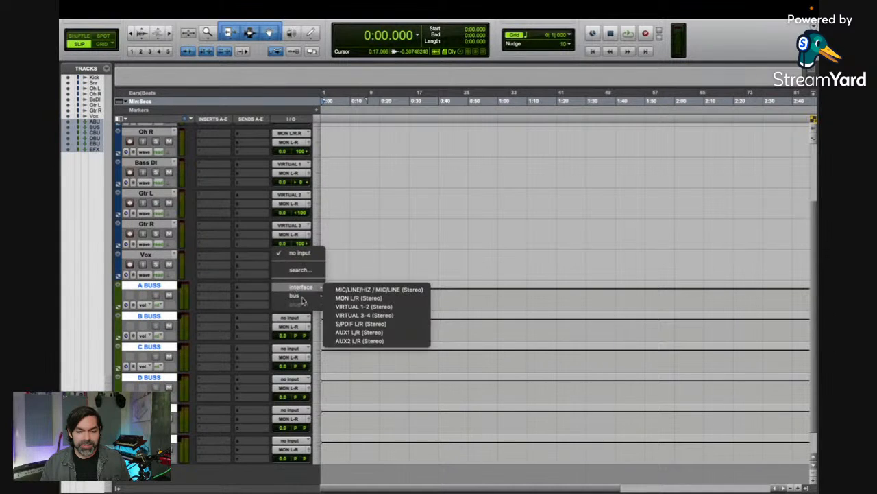
pyautogui.moveTo(307, 298)
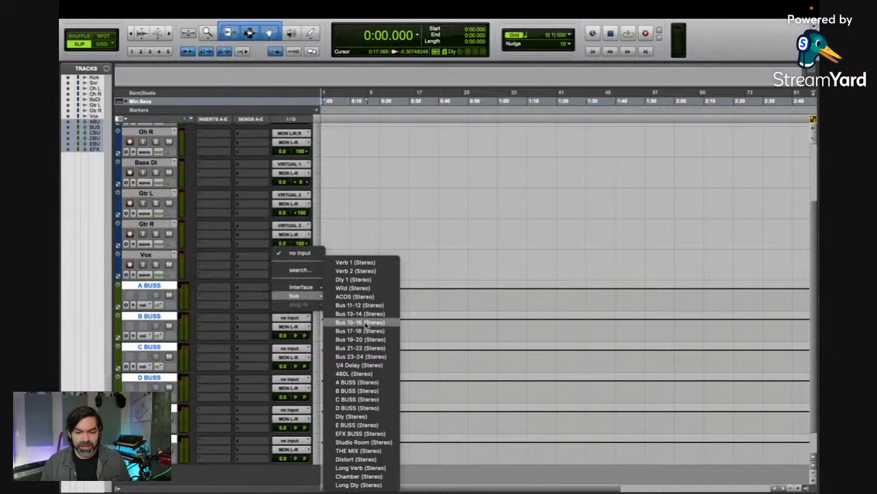
pyautogui.keyDown('alt'); pyautogui.keyDown('shift'); pyautogui.keyDown('super'); pyautogui.click(370, 381); pyautogui.keyUp('super'); pyautogui.keyUp('shift'); pyautogui.keyUp('alt')
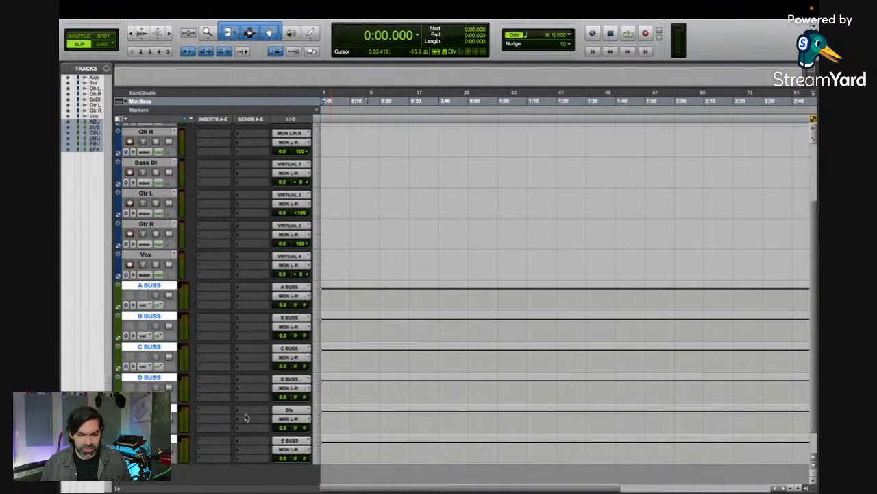
# Step: Set the E BUSS track's input to the E BUSS bus and the EFX BUSS track's input to the EFX BUSS bus
pyautogui.keyDown('alt'); pyautogui.click(158, 409); pyautogui.keyUp('alt')
pyautogui.click(289, 409)
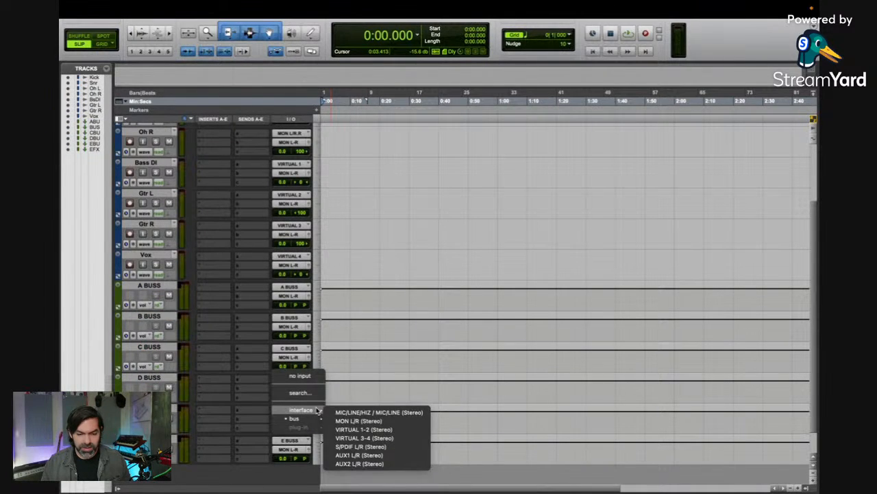
pyautogui.click(348, 425)
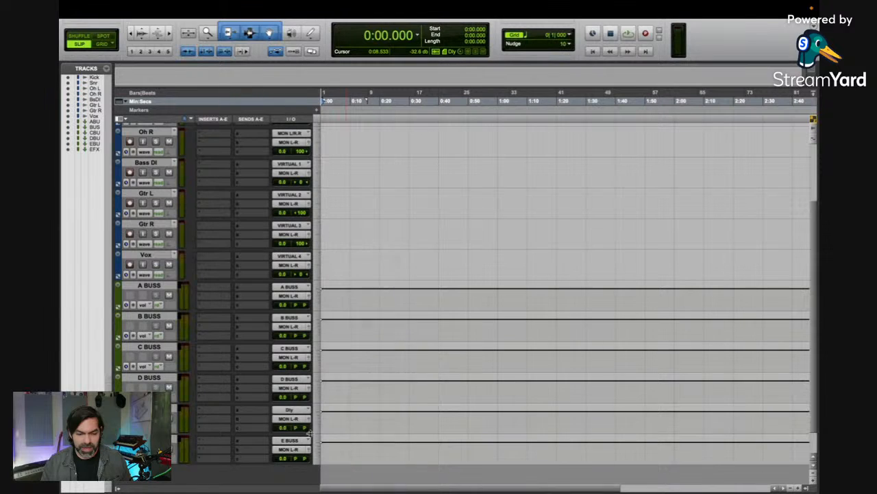
pyautogui.click(295, 441)
pyautogui.moveTo(295, 449)
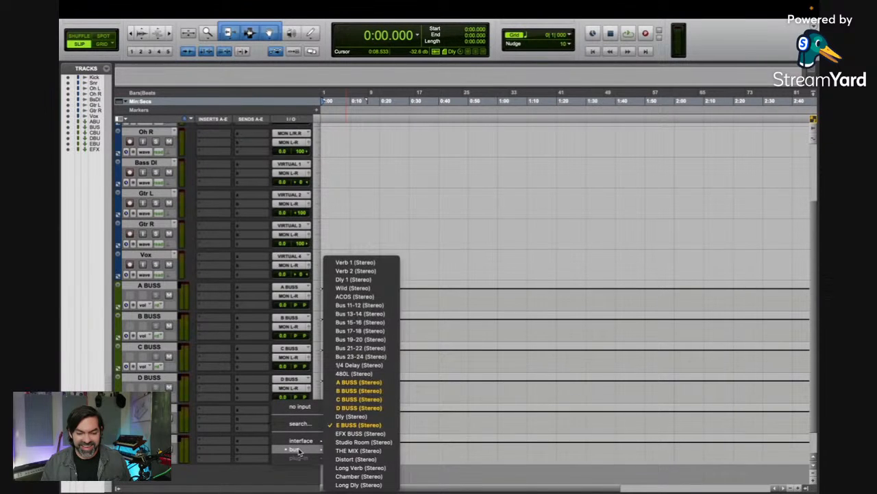
pyautogui.click(345, 434)
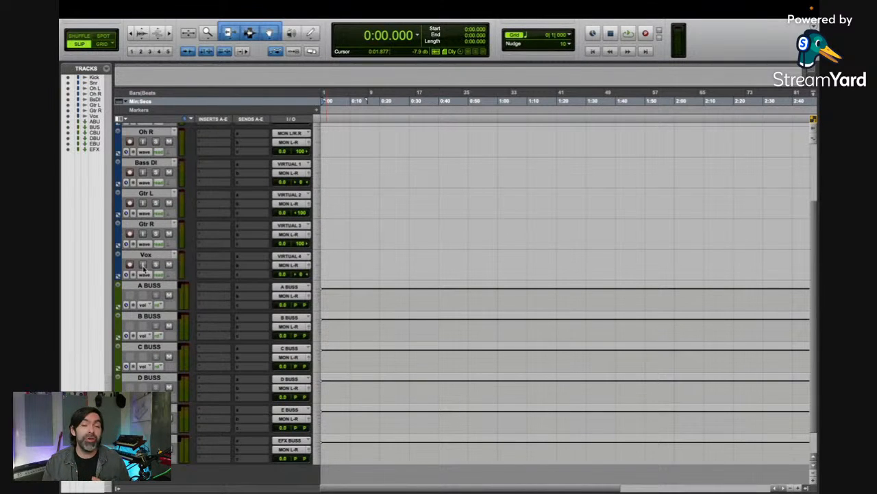
# Step: Color the Kick, Snr, Oh L and Oh R tracks magenta
pyautogui.scroll(3, 134, 230)
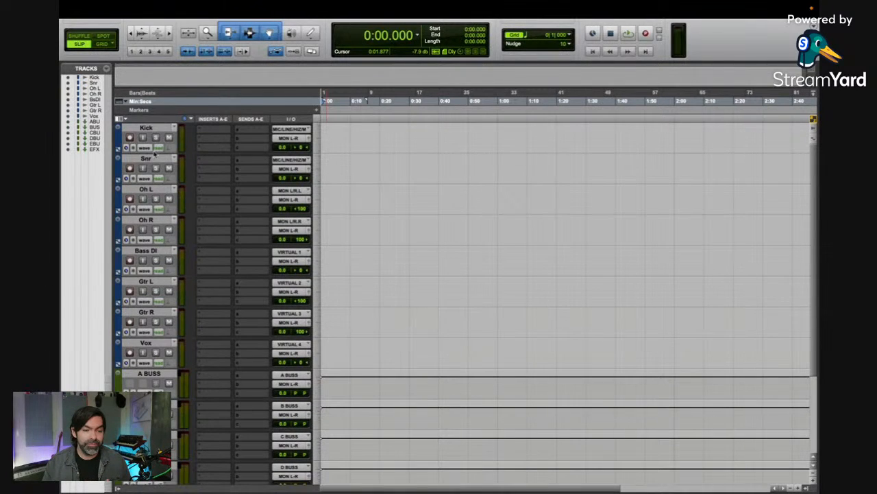
pyautogui.click(147, 128)
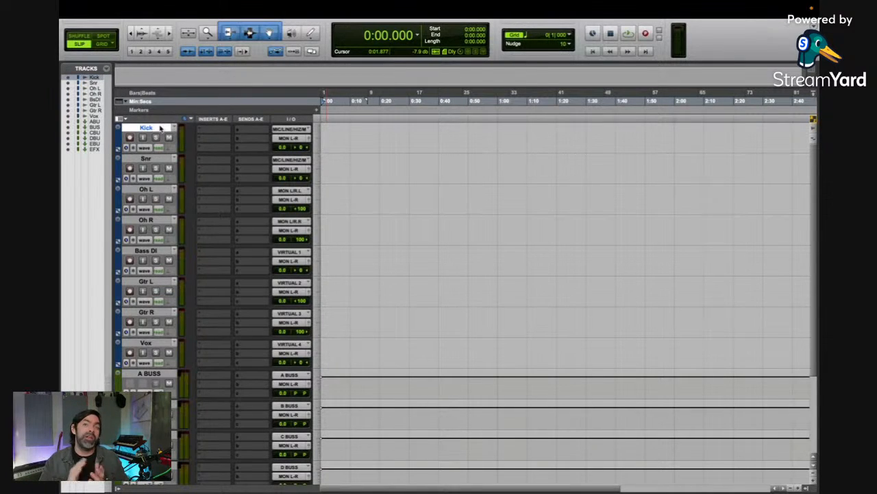
pyautogui.keyDown('shift'); pyautogui.click(156, 221); pyautogui.keyUp('shift')
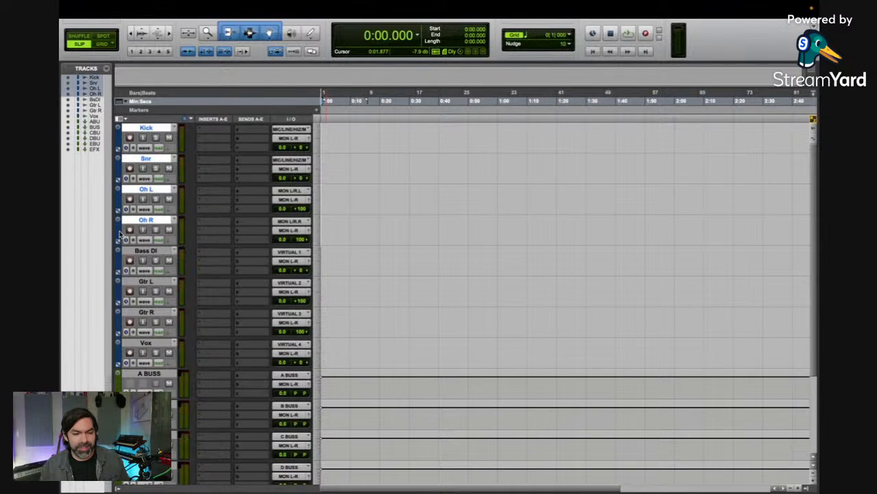
pyautogui.doubleClick(118, 234)
pyautogui.click(586, 160)
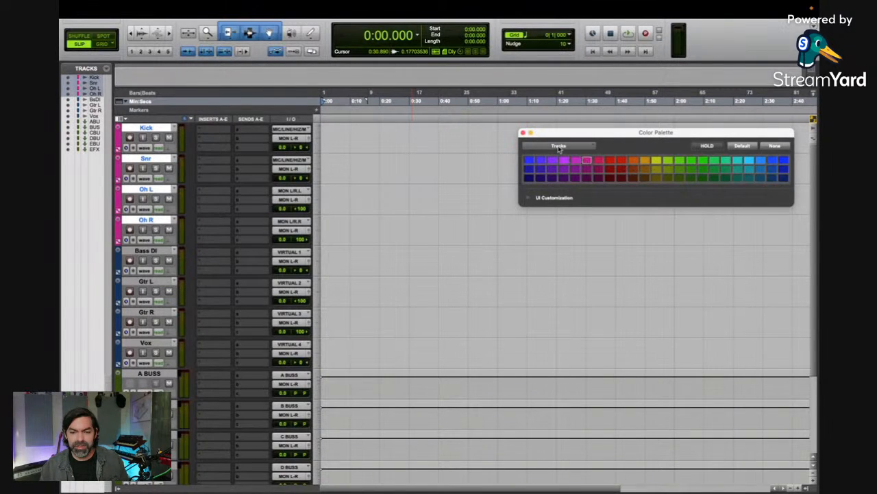
pyautogui.click(523, 133)
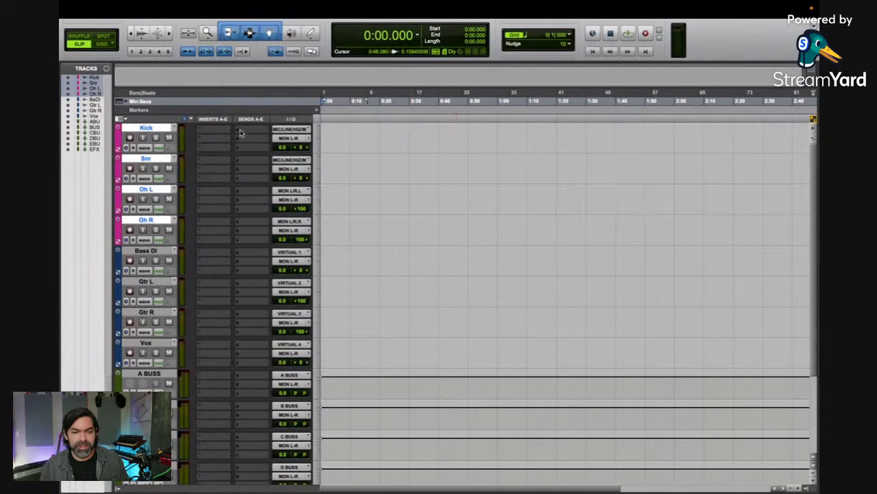
# Step: Route the outputs of the four selected drum tracks to the stereo D BUSS
pyautogui.click(293, 138)
pyautogui.moveTo(294, 146)
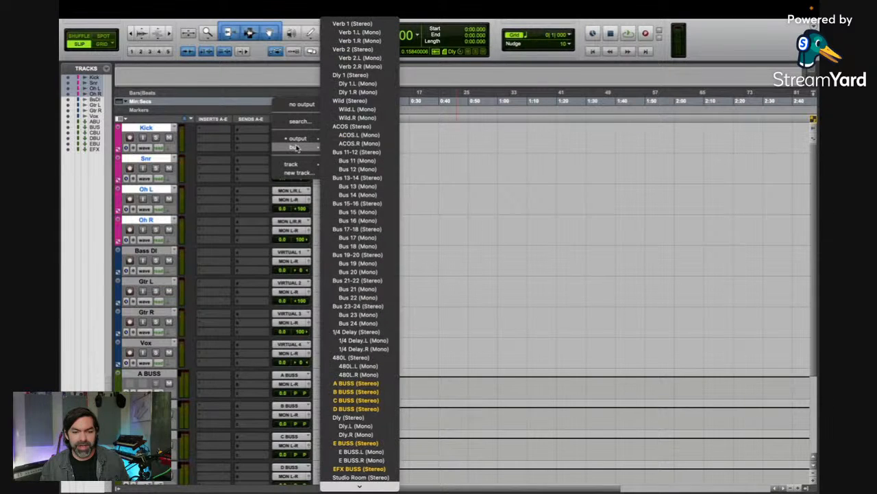
pyautogui.click(365, 410)
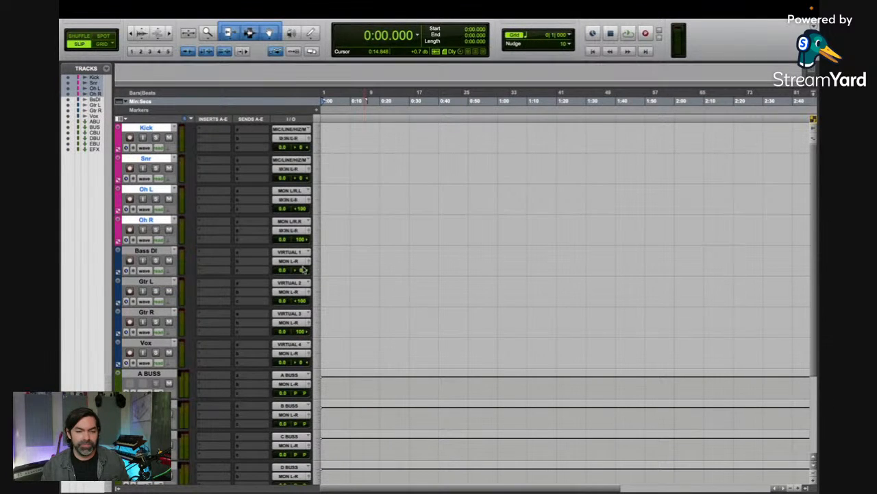
# Step: Route the Bass DI track's output to the stereo B BUSS
pyautogui.scroll(-1, 249, 246)
pyautogui.click(146, 220)
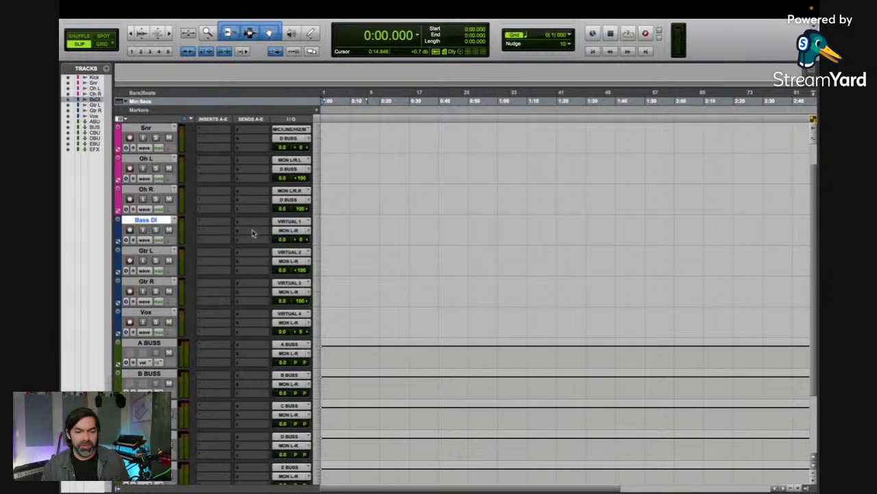
pyautogui.click(298, 235)
pyautogui.moveTo(304, 241)
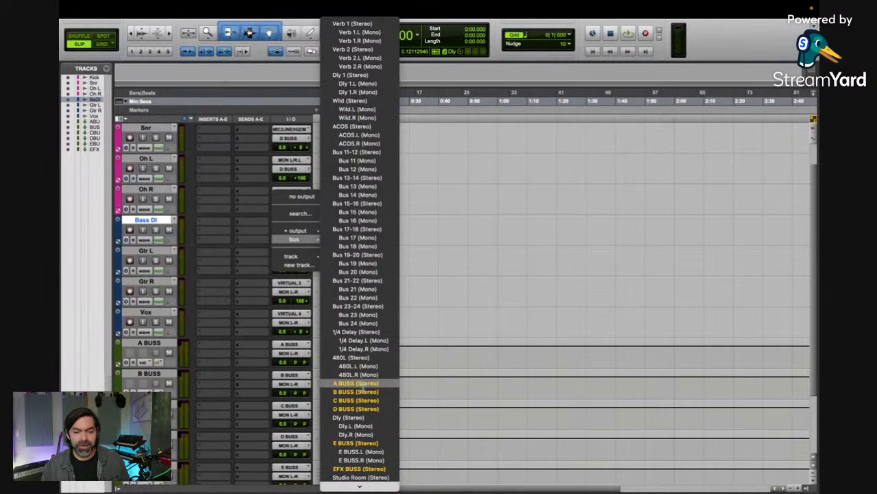
pyautogui.click(355, 392)
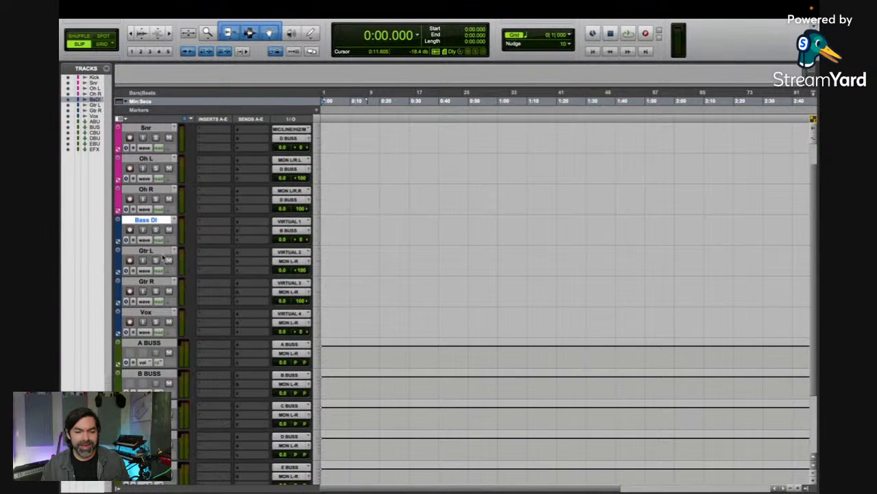
# Step: Route the outputs of the Gtr L and Gtr R tracks to the stereo C BUSS
pyautogui.click(162, 253)
pyautogui.keyDown('shift'); pyautogui.click(146, 281); pyautogui.keyUp('shift')
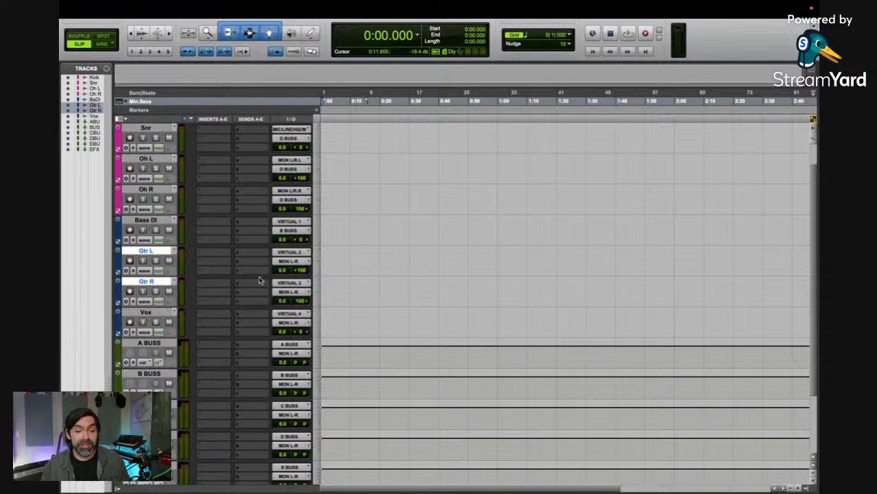
pyautogui.click(291, 262)
pyautogui.moveTo(299, 273)
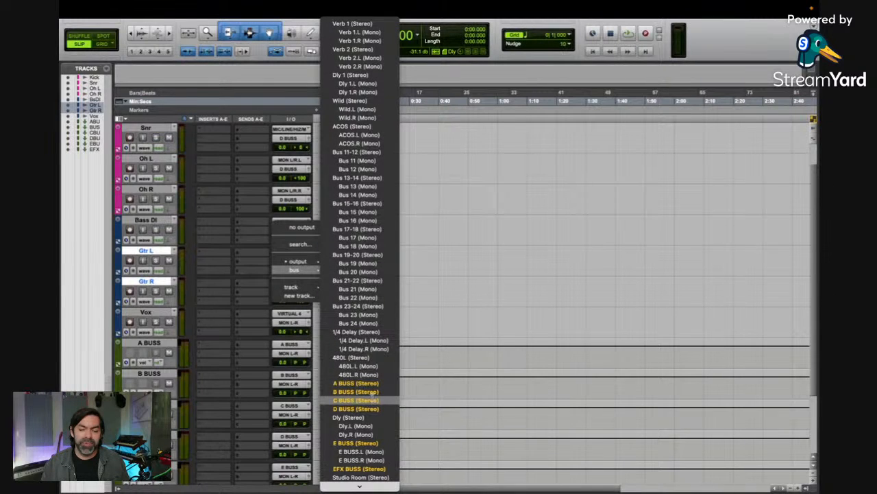
pyautogui.keyDown('alt'); pyautogui.keyDown('shift'); pyautogui.click(373, 401); pyautogui.keyUp('shift'); pyautogui.keyUp('alt')
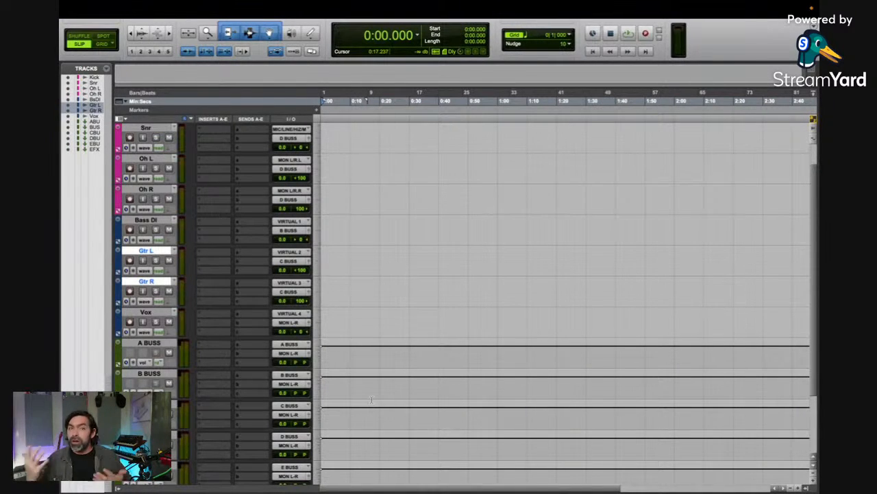
# Step: Route the Vox track's output to the stereo A BUSS
pyautogui.click(144, 312)
pyautogui.click(290, 322)
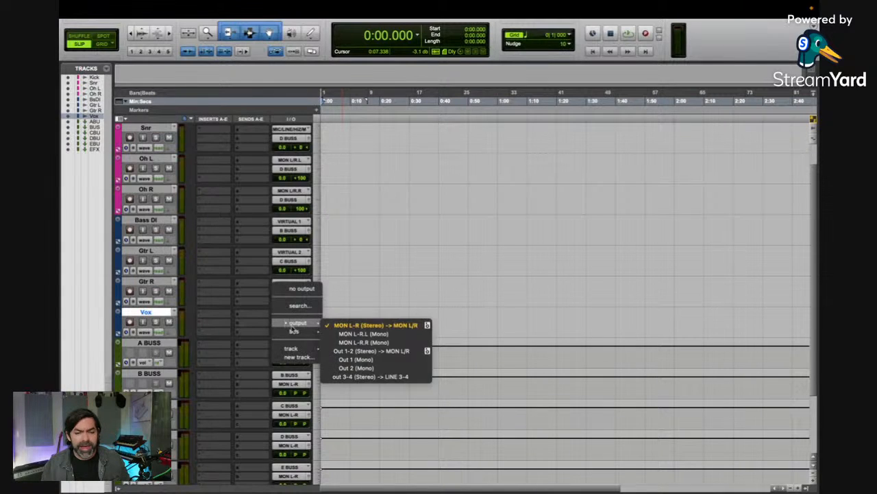
pyautogui.moveTo(301, 333)
pyautogui.click(379, 384)
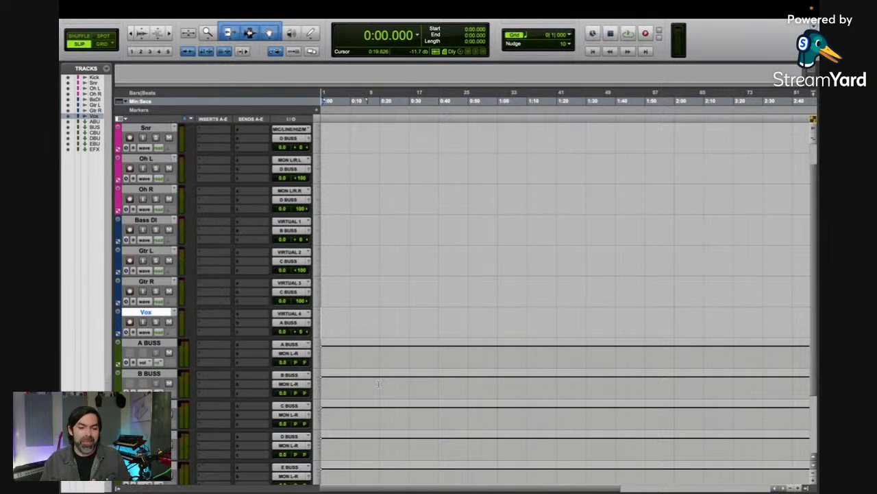
# Step: Color the Gtr L and Gtr R tracks lime green
pyautogui.scroll(1, 212, 313)
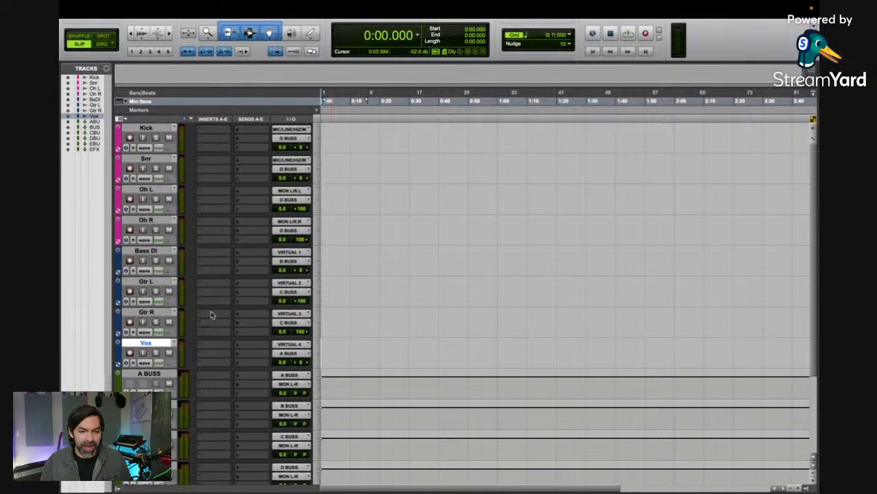
pyautogui.click(147, 282)
pyautogui.keyDown('shift'); pyautogui.click(146, 312); pyautogui.keyUp('shift')
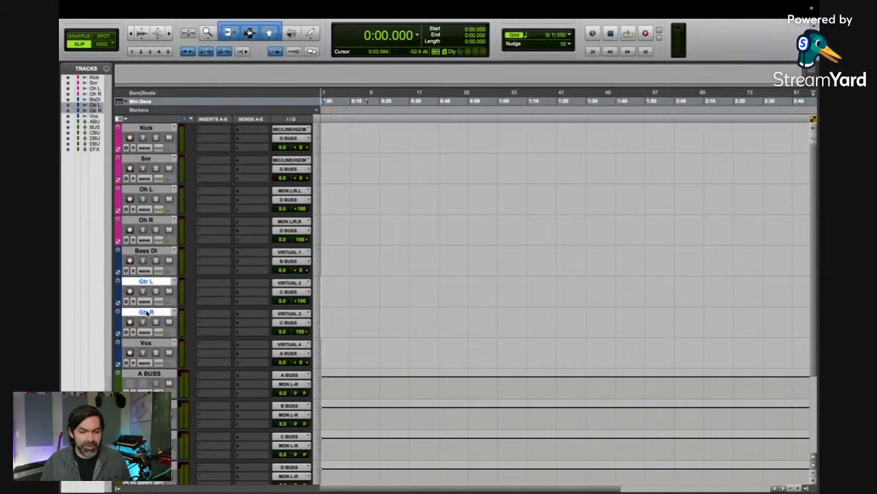
pyautogui.doubleClick(118, 322)
pyautogui.click(667, 161)
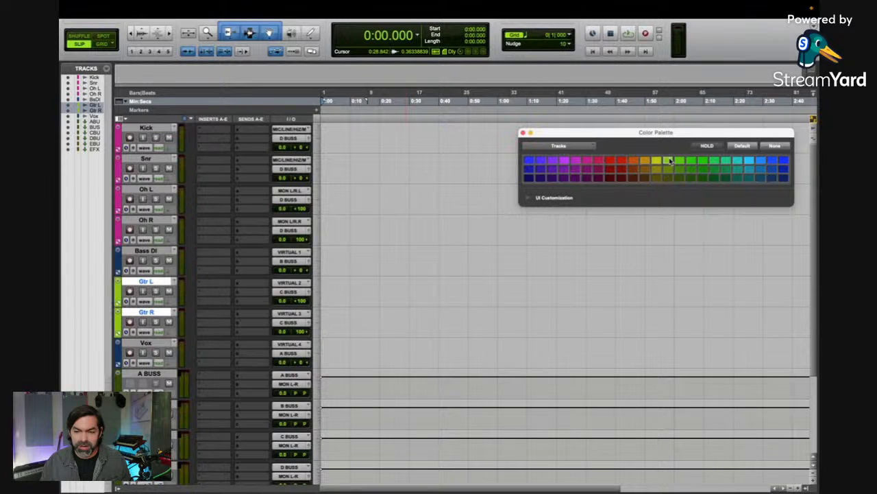
# Step: Color the Vox track red and close the color palette
pyautogui.click(146, 342)
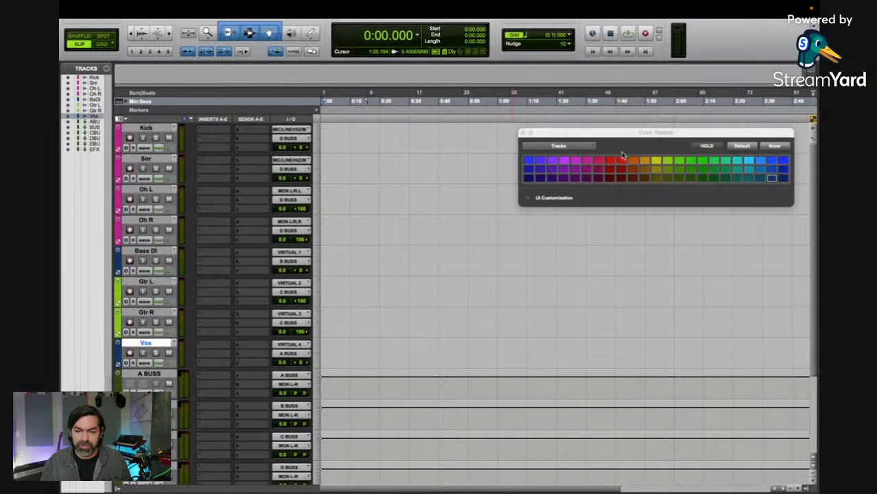
pyautogui.click(609, 160)
pyautogui.click(522, 132)
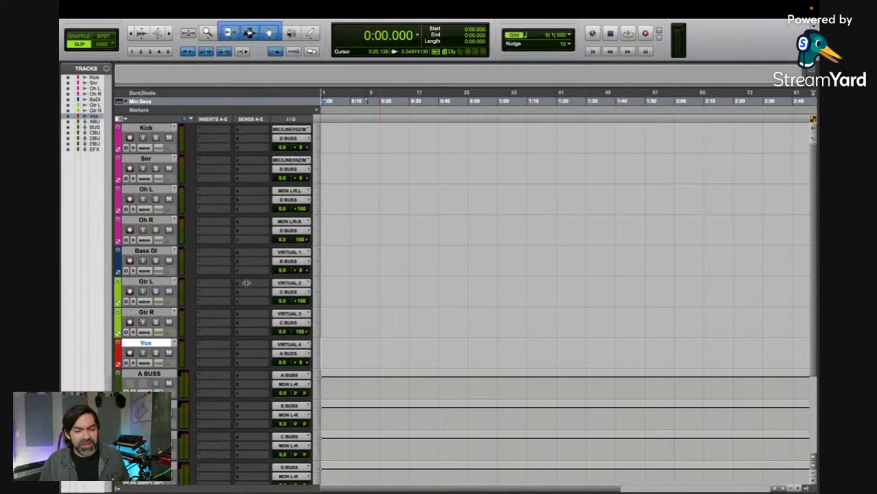
# Step: Color the six aux tracks from A BUSS through EFX BUSS bright blue
pyautogui.scroll(-1, 191, 346)
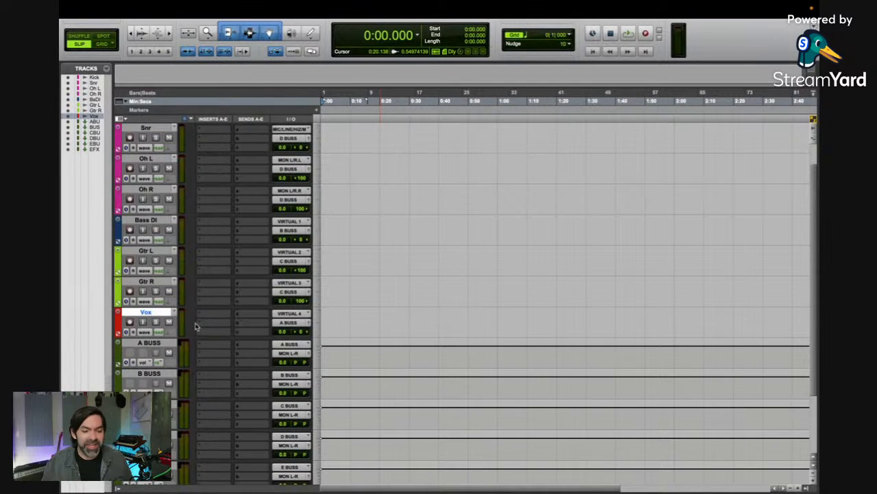
pyautogui.scroll(-3, 195, 328)
pyautogui.click(148, 255)
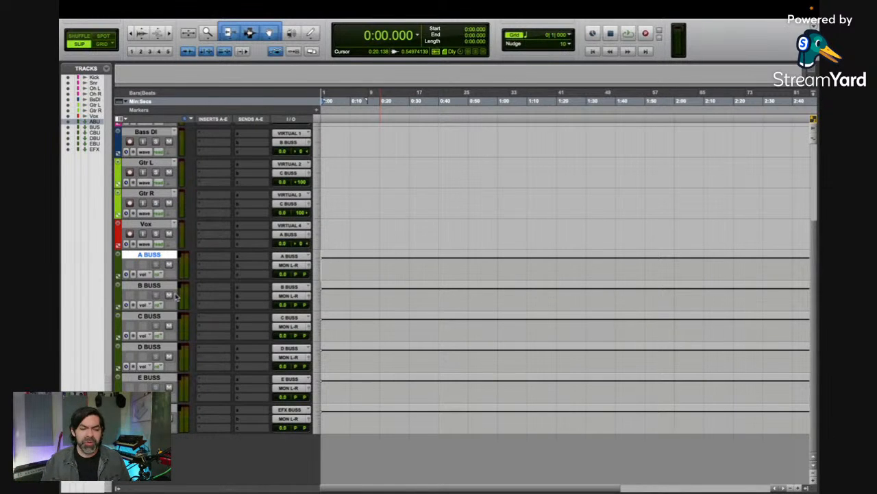
pyautogui.keyDown('shift'); pyautogui.click(143, 408); pyautogui.keyUp('shift')
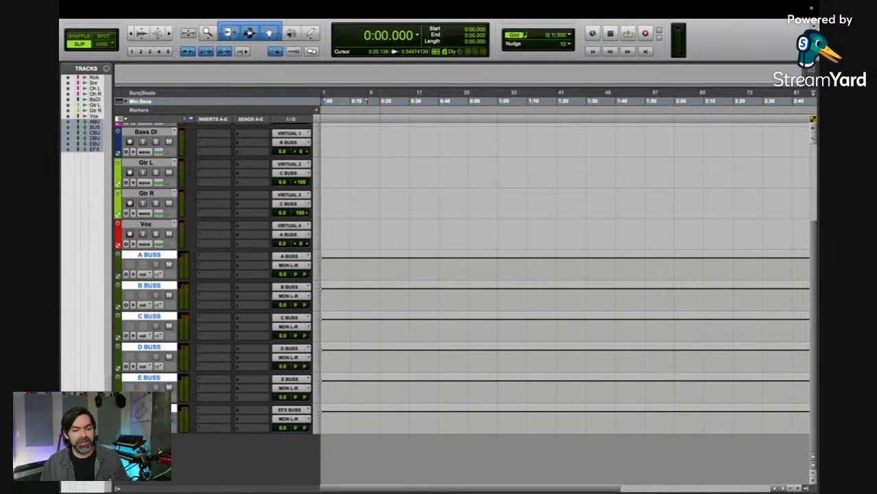
pyautogui.doubleClick(118, 413)
pyautogui.click(784, 161)
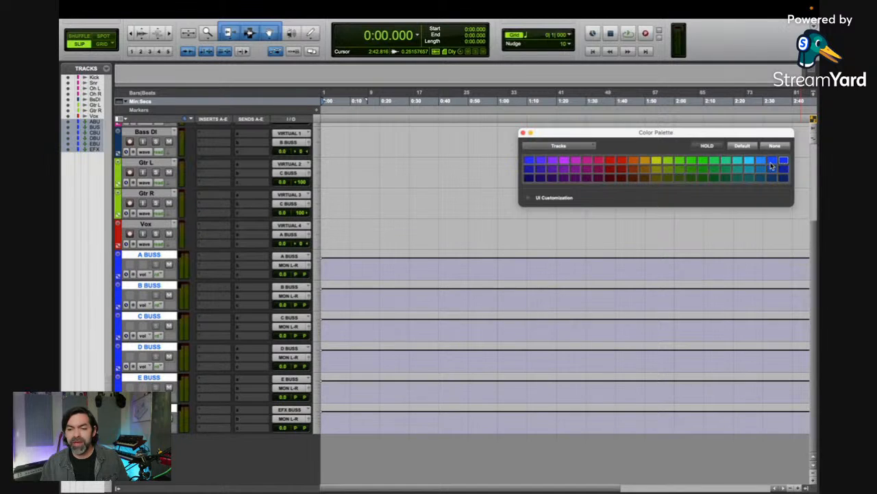
pyautogui.click(523, 133)
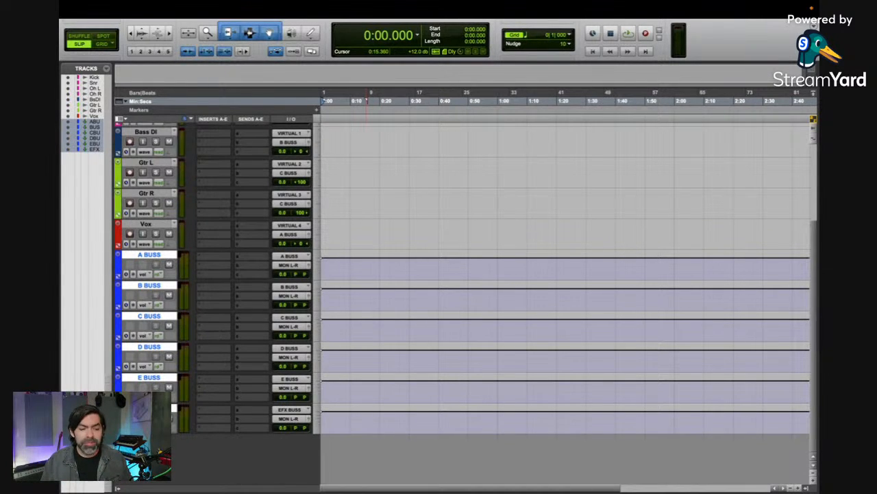
# Step: Create one stereo master fader and one mono aux input track below EFX BUSS
pyautogui.click(149, 408)
pyautogui.click(150, 408)
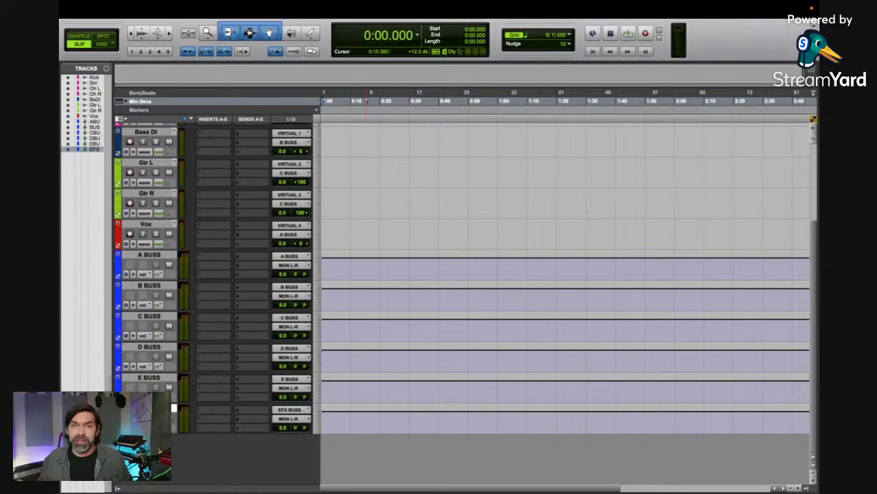
pyautogui.press('super+shift+n')
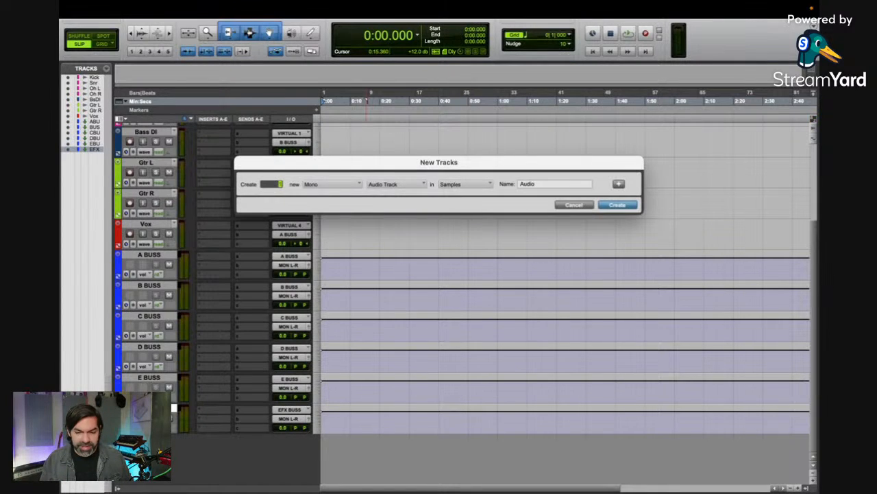
pyautogui.press('super+Right')
pyautogui.press('super+Down')
pyautogui.press('super+Down')
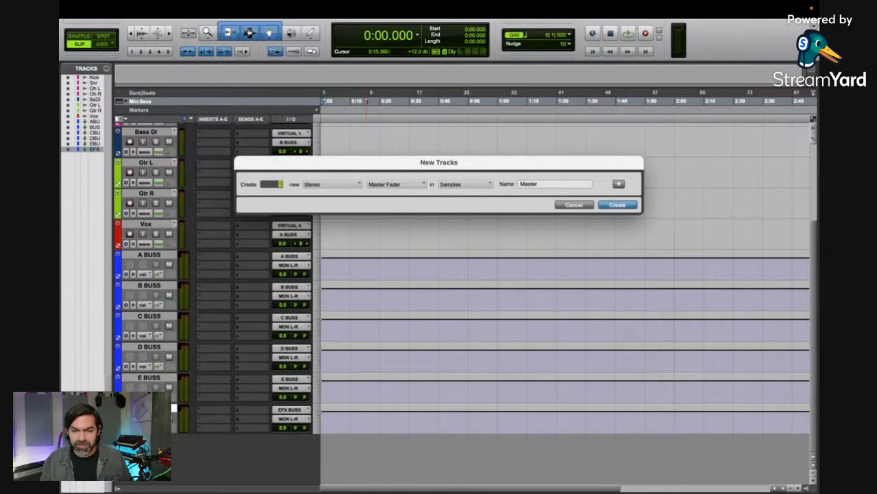
pyautogui.click(619, 183)
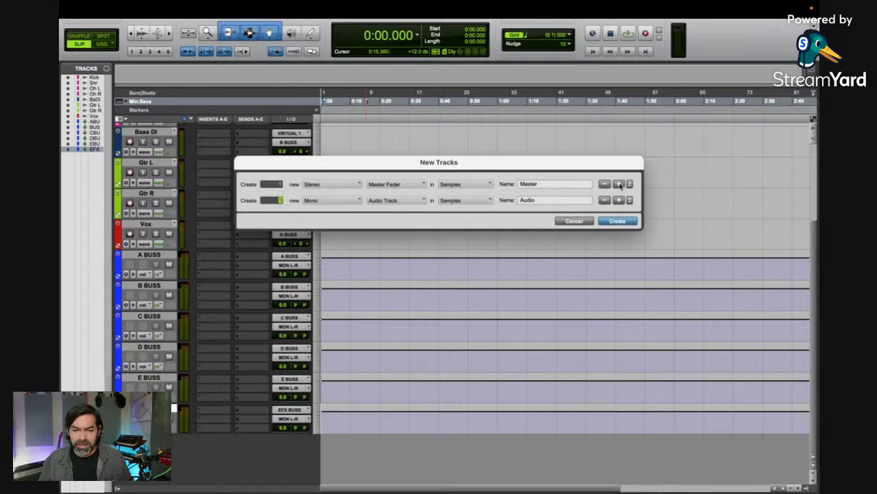
pyautogui.press('super+Down')
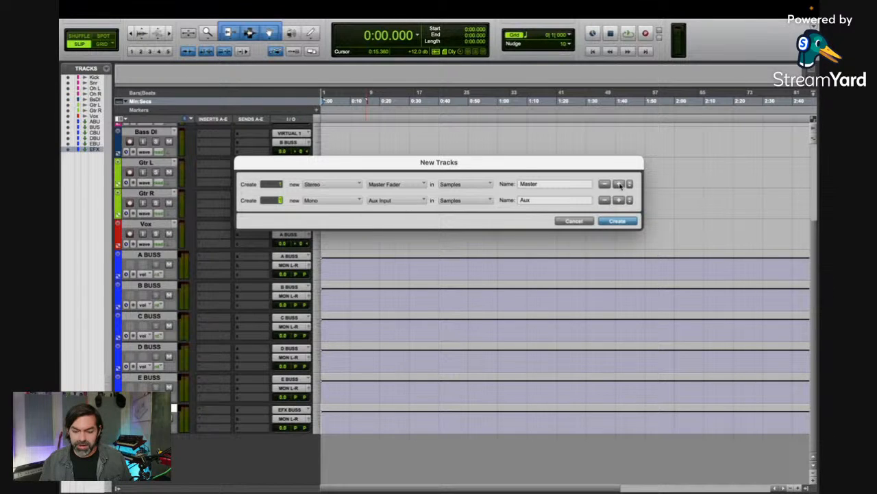
pyautogui.press('Return')
# Step: Rename the new master fader track to Master and the new aux track to Mon
pyautogui.doubleClick(149, 438)
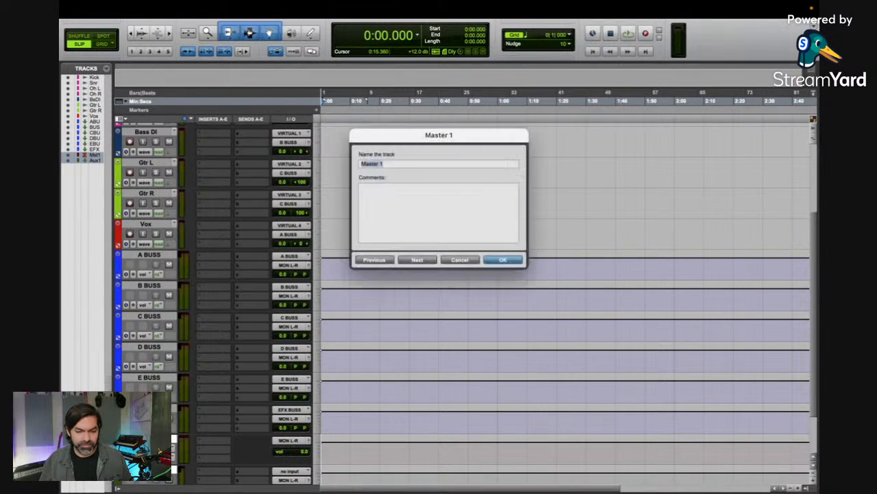
pyautogui.write('Master')
pyautogui.press('super+Right')
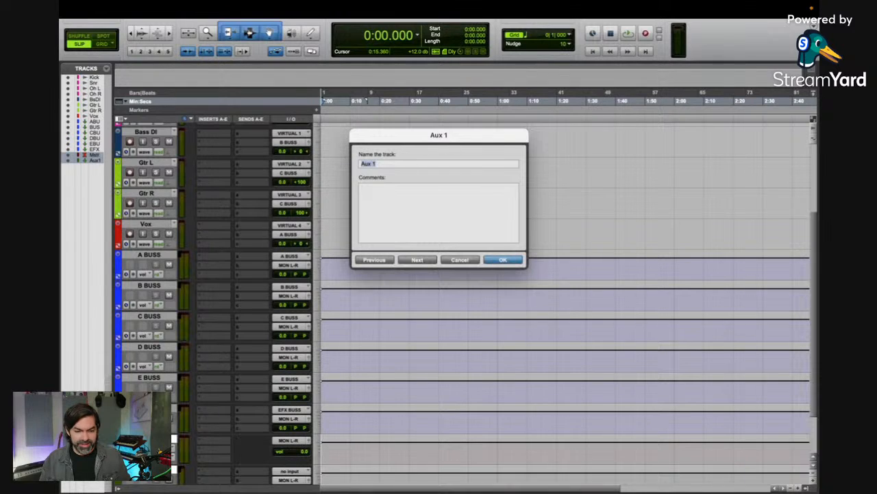
pyautogui.write('Mon')
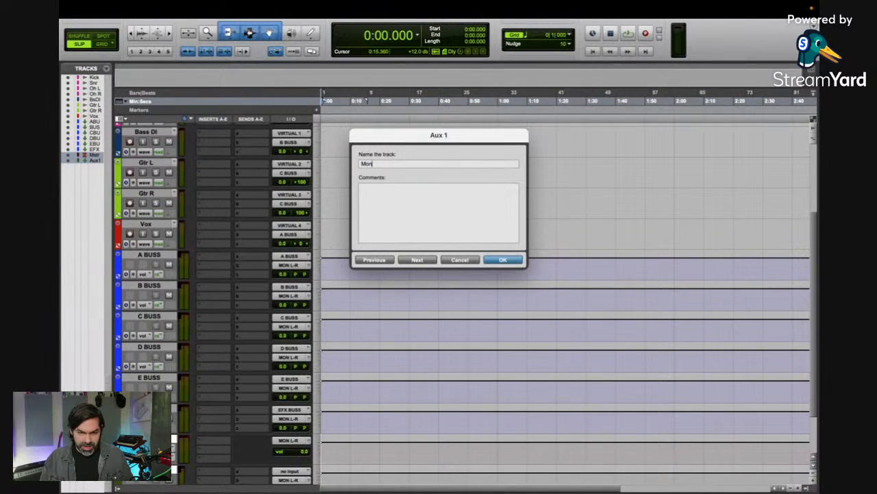
pyautogui.press('Return')
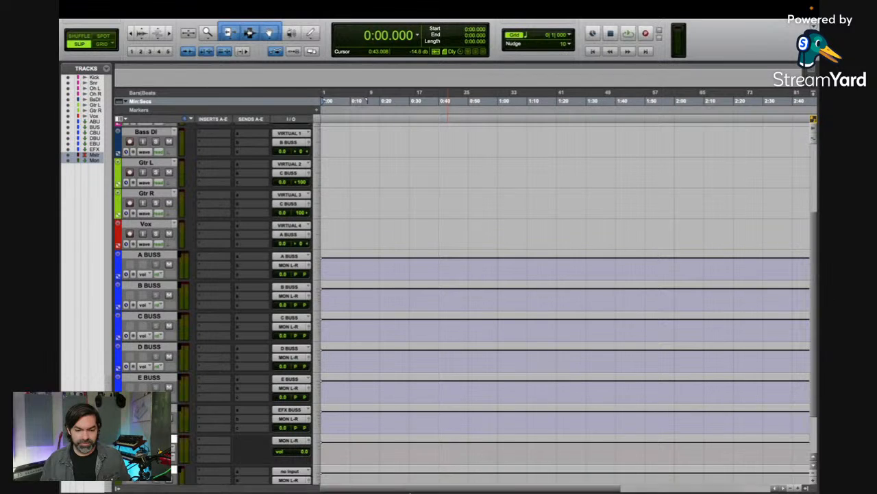
pyautogui.moveTo(418, 489)
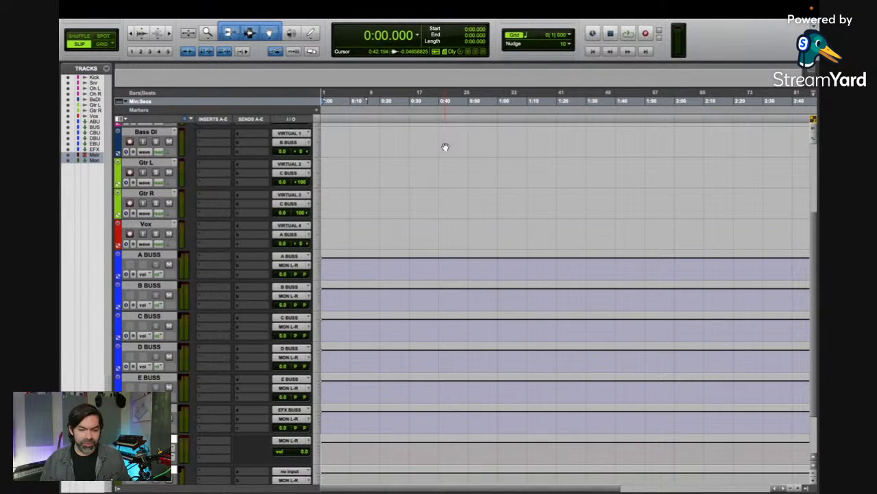
pyautogui.scroll(-3, 245, 288)
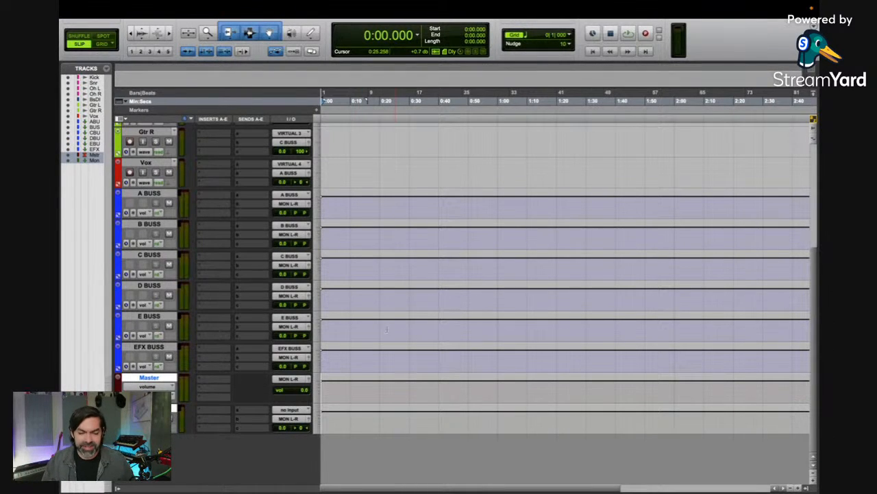
pyautogui.moveTo(419, 470)
pyautogui.click(334, 473)
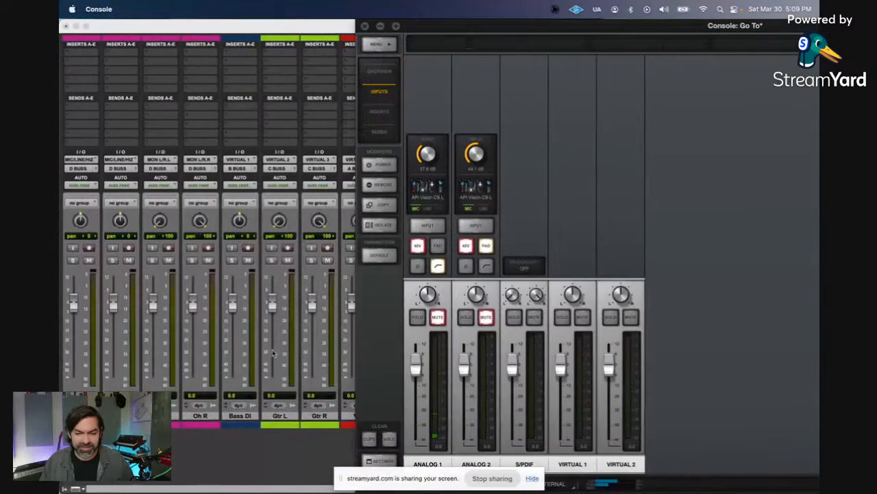
pyautogui.click(331, 32)
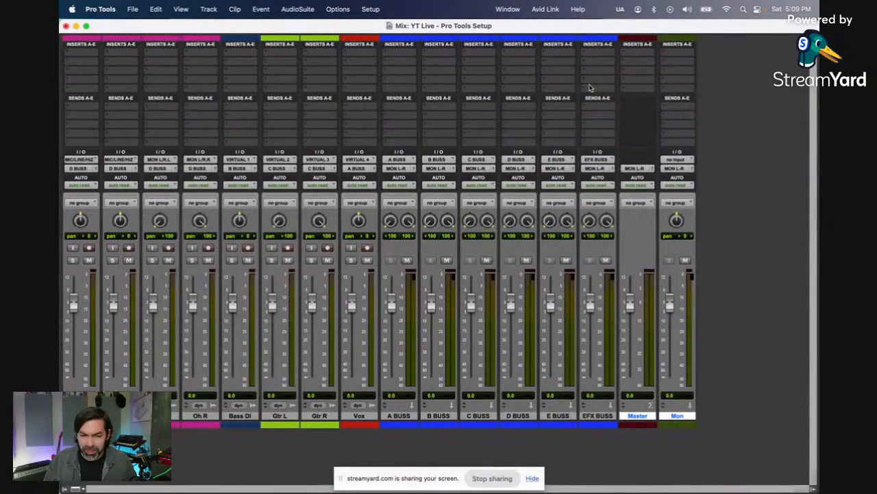
pyautogui.press('super+equal')
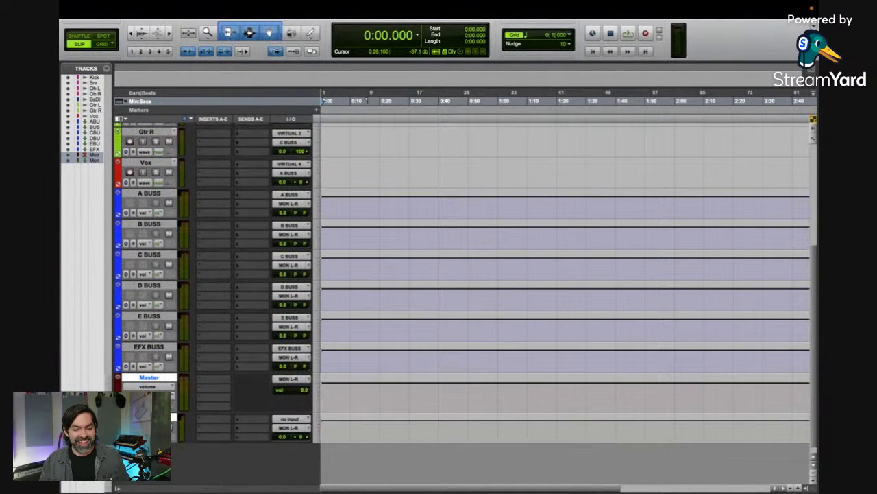
# Step: Increase the height of the Master track slightly
pyautogui.moveTo(148, 414); pyautogui.dragTo(147, 422)
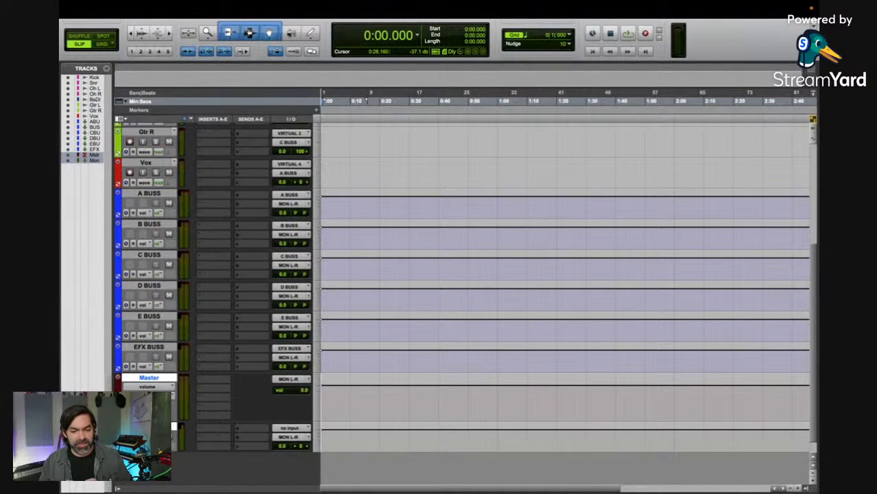
# Step: Route the outputs of all six aux tracks, A BUSS through EFX BUSS, to the stereo bus THE MIX
pyautogui.click(156, 196)
pyautogui.keyDown('shift'); pyautogui.click(164, 348); pyautogui.keyUp('shift')
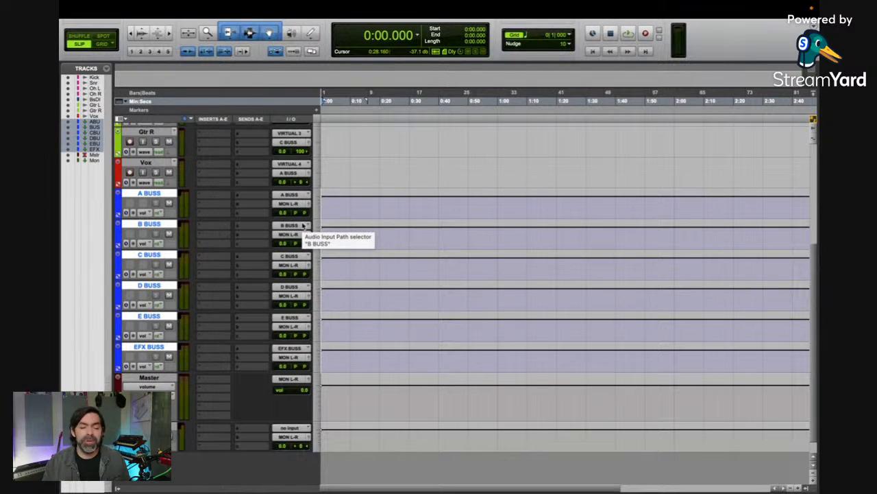
pyautogui.click(297, 206)
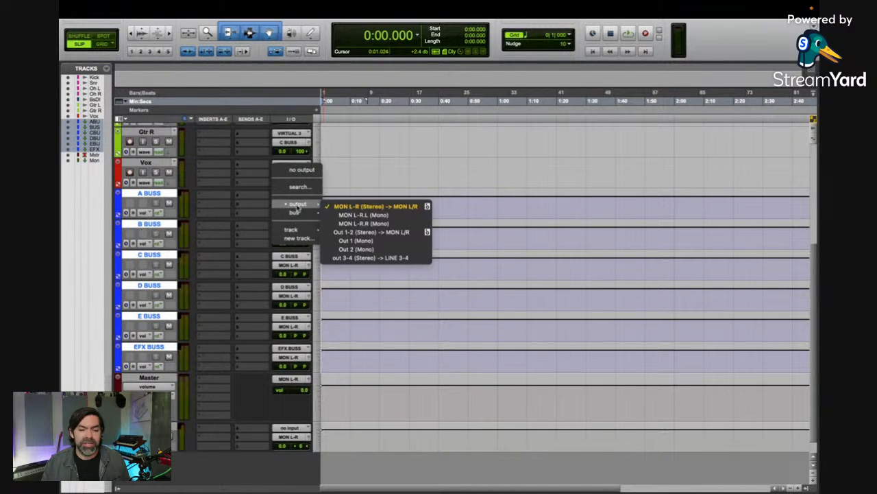
pyautogui.moveTo(299, 216)
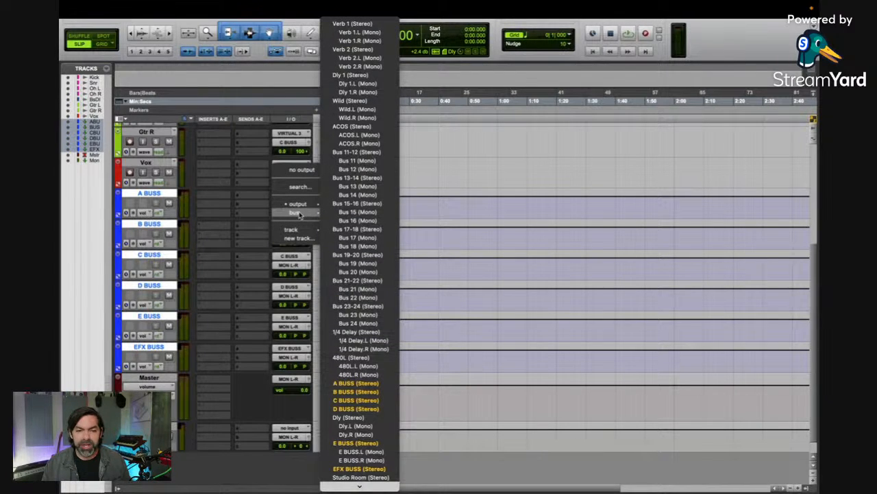
pyautogui.moveTo(366, 486)
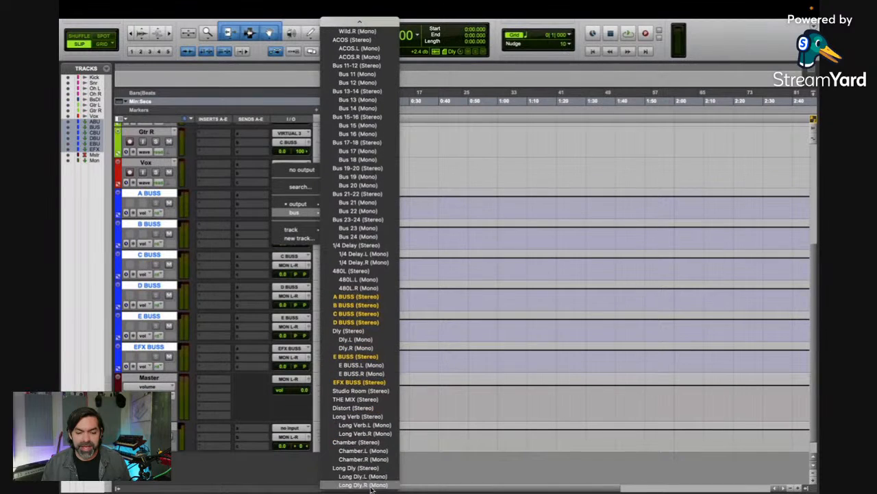
pyautogui.click(367, 400)
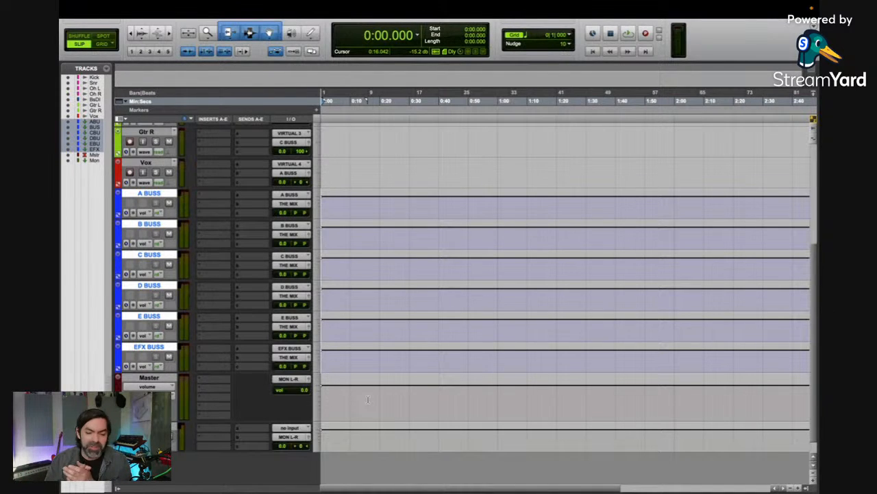
# Step: Assign the Master fader to the stereo bus THE MIX
pyautogui.click(302, 380)
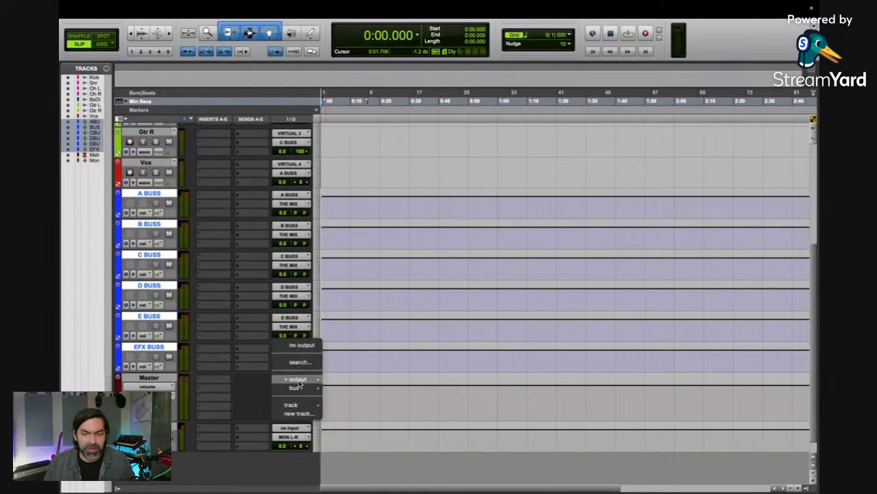
pyautogui.moveTo(296, 388)
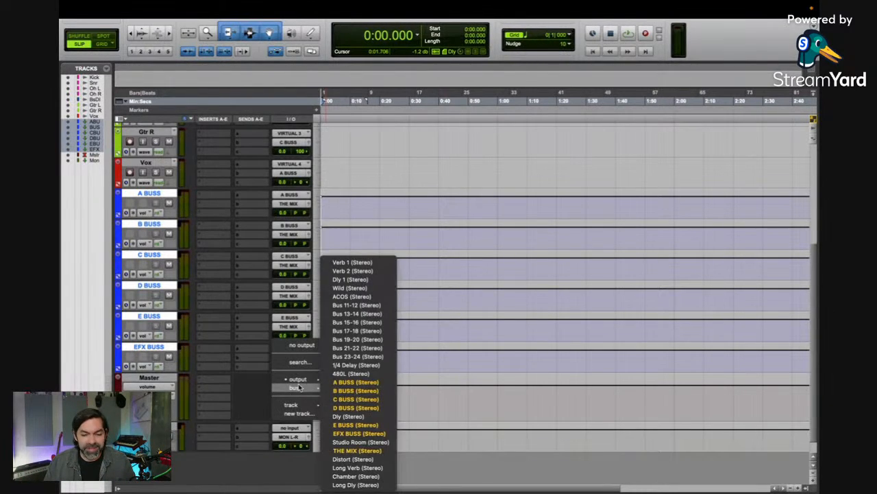
pyautogui.click(352, 449)
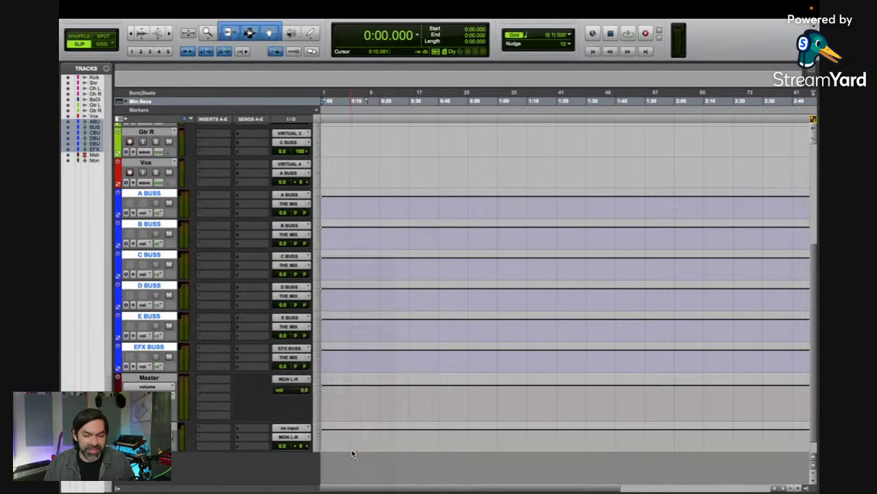
pyautogui.click(292, 430)
pyautogui.moveTo(296, 435)
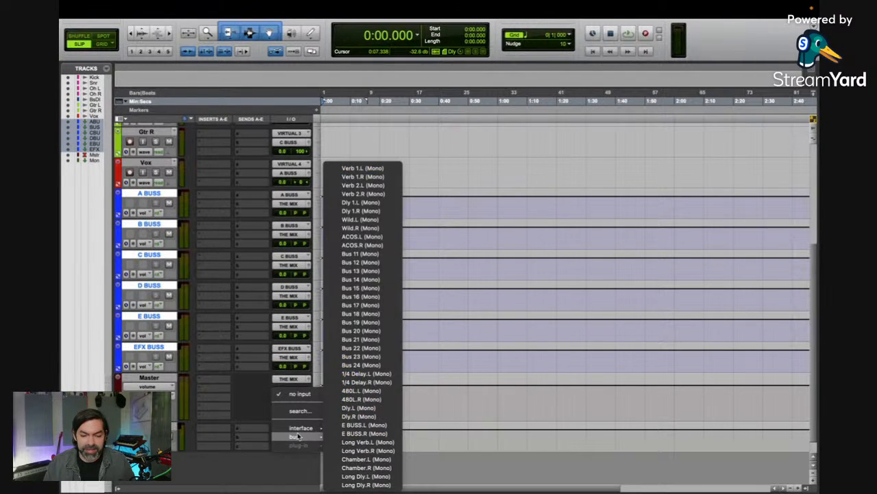
pyautogui.click(206, 410)
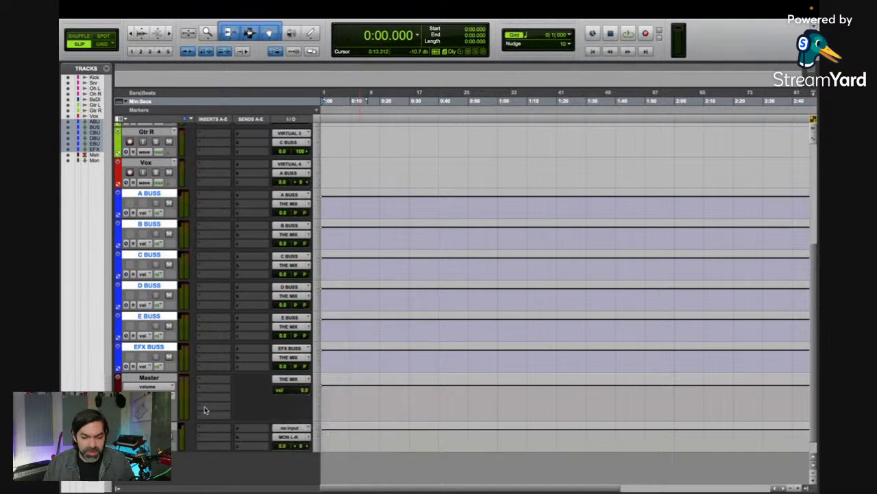
# Step: Delete the mono Mon aux track
pyautogui.click(158, 426)
pyautogui.rightClick(157, 426)
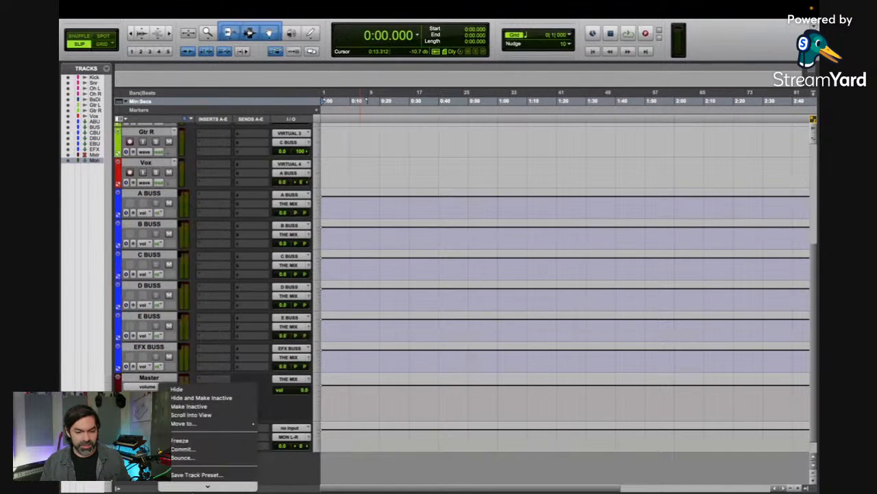
pyautogui.click(193, 482)
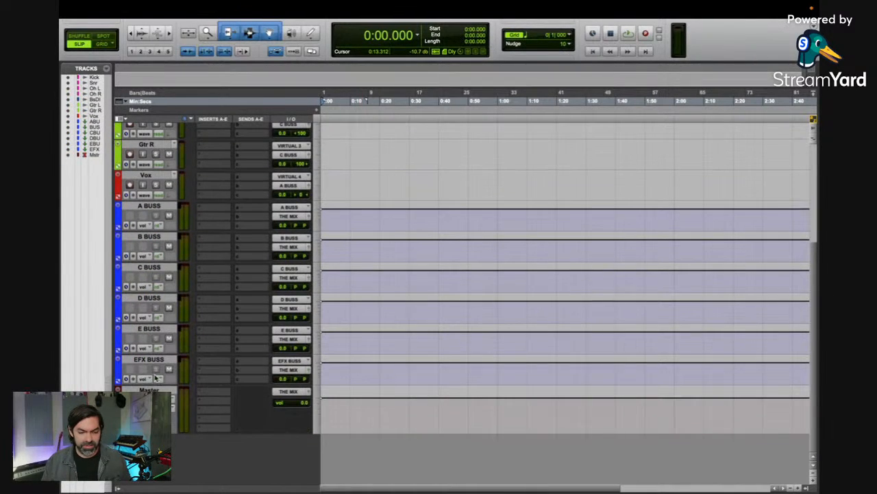
# Step: Create one stereo aux input track named Mon below the Master track
pyautogui.press('super+shift+n')
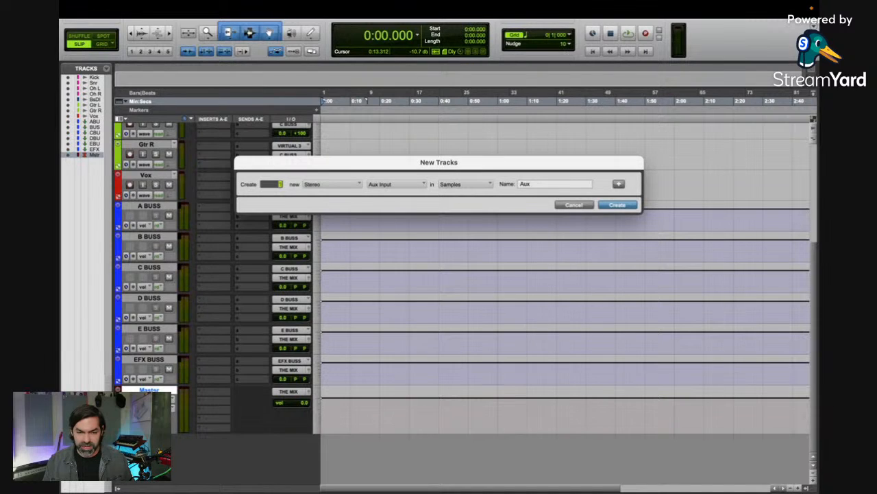
pyautogui.press('Tab')
pyautogui.write('Mon')
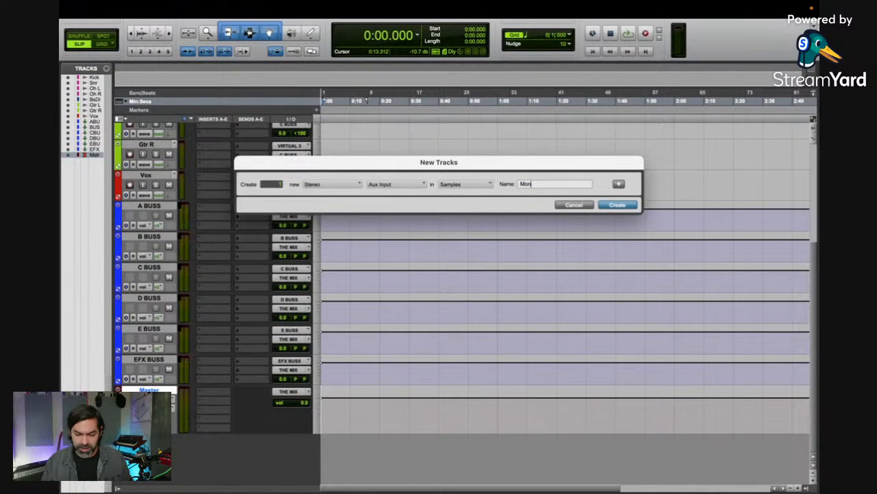
pyautogui.press('Return')
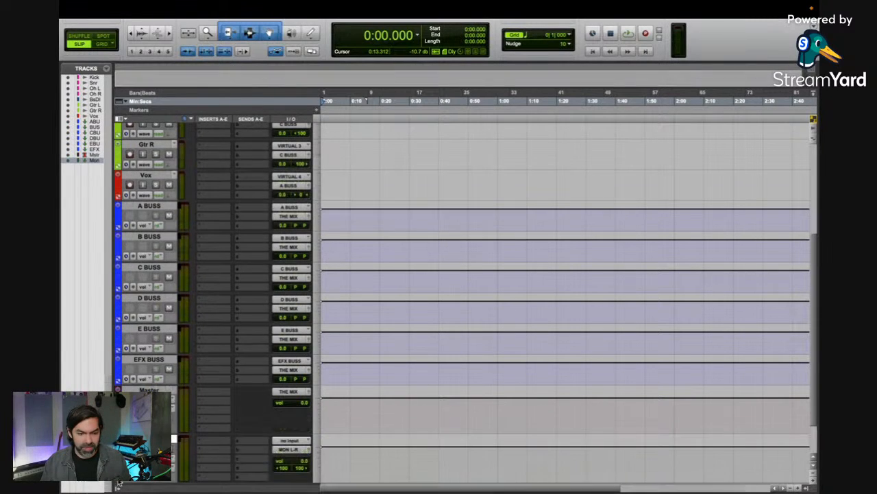
# Step: Set the Mon track's input to the stereo bus THE MIX
pyautogui.click(291, 441)
pyautogui.moveTo(301, 450)
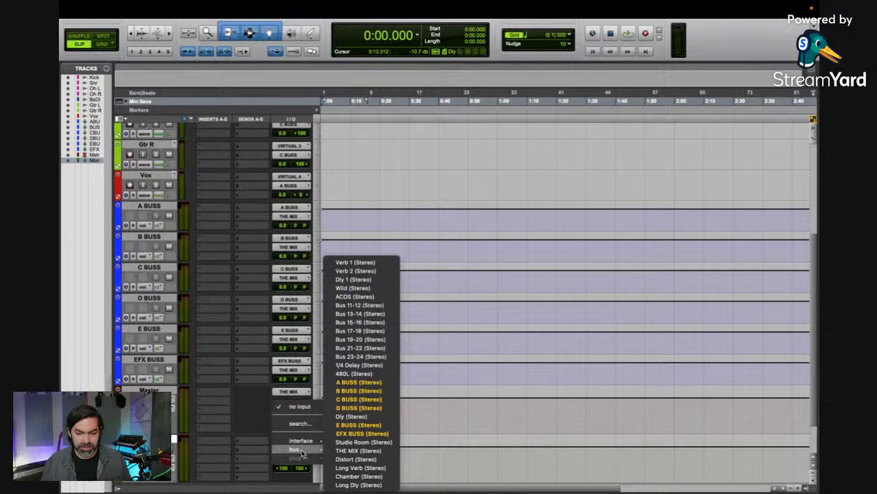
pyautogui.click(358, 450)
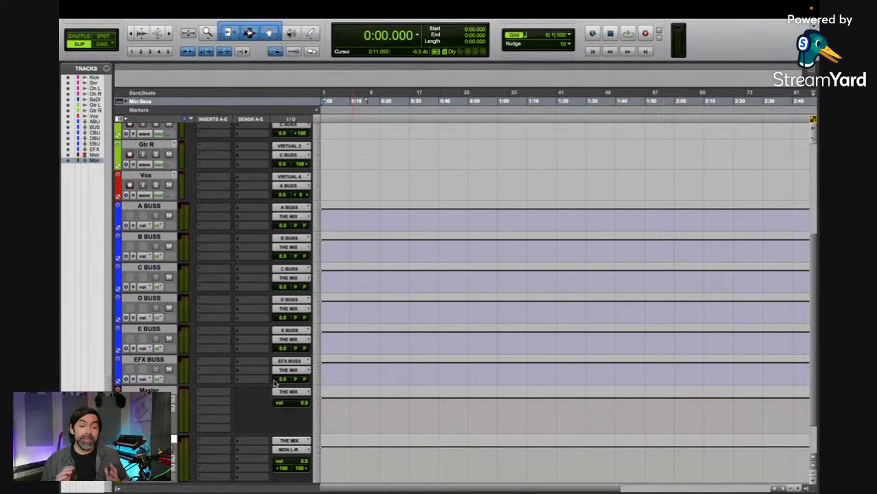
# Step: Play the session briefly from the start and stop playback
pyautogui.press('space')
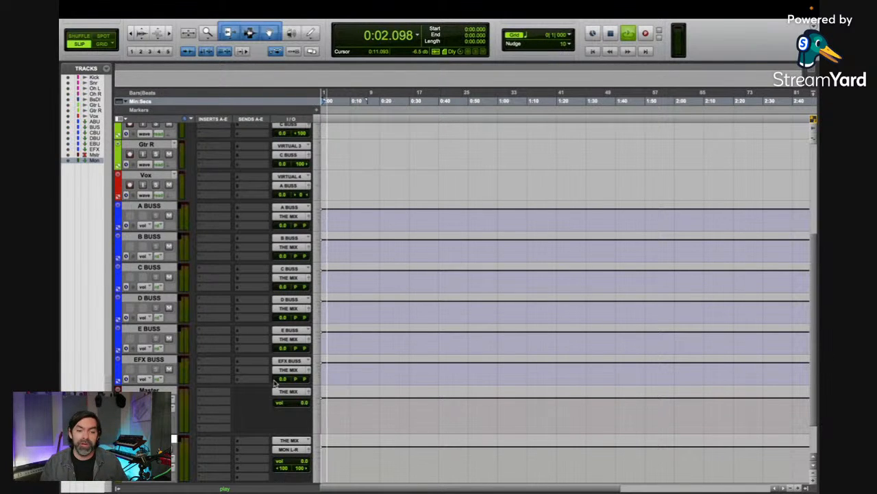
pyautogui.press('space')
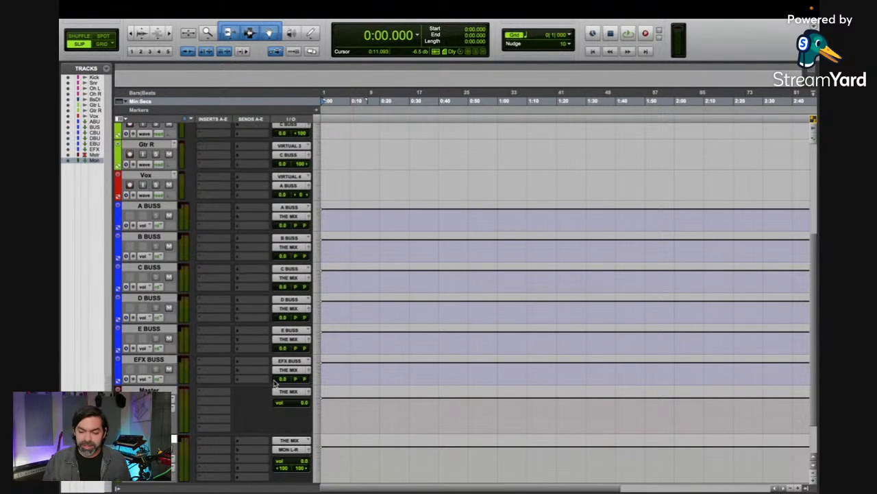
pyautogui.scroll(1, 274, 383)
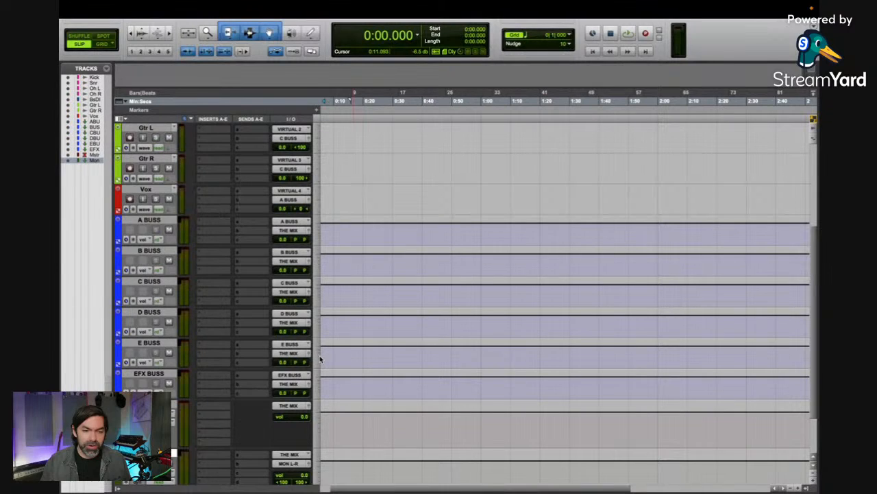
# Step: Slightly increase the height of the A BUSS track
pyautogui.scroll(5, 341, 225)
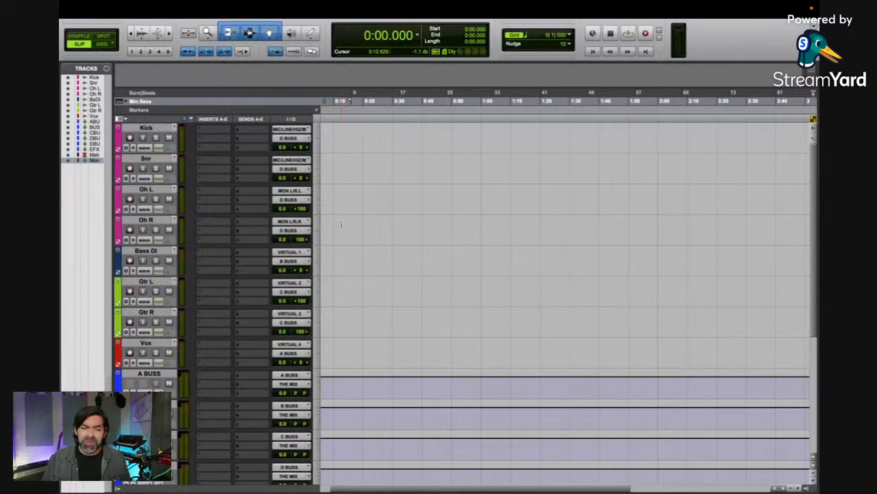
pyautogui.scroll(-5, 221, 275)
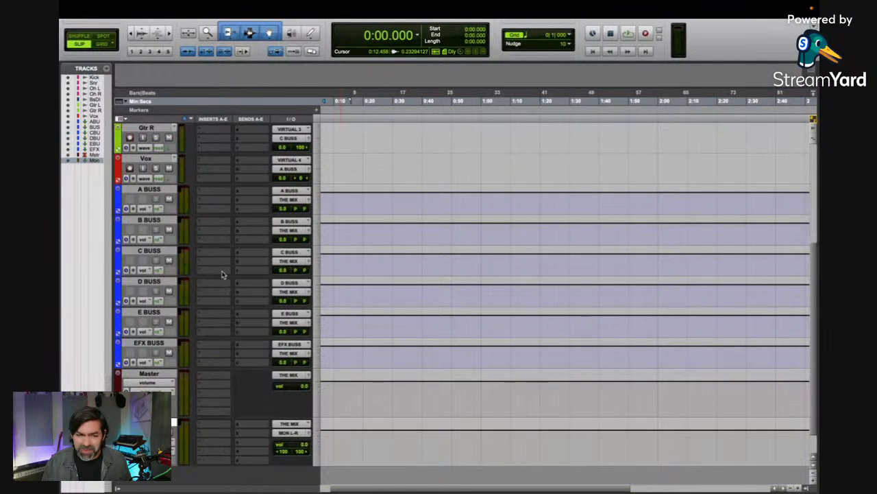
pyautogui.scroll(1, 221, 275)
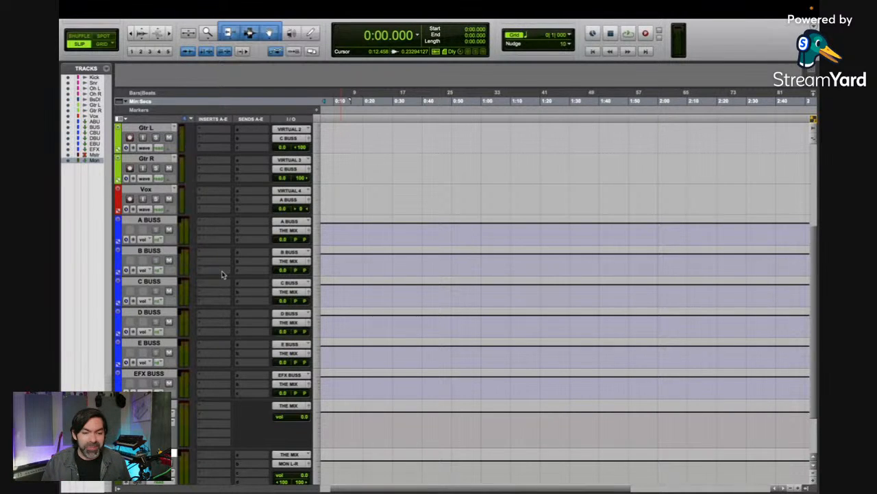
pyautogui.moveTo(158, 250); pyautogui.dragTo(158, 258)
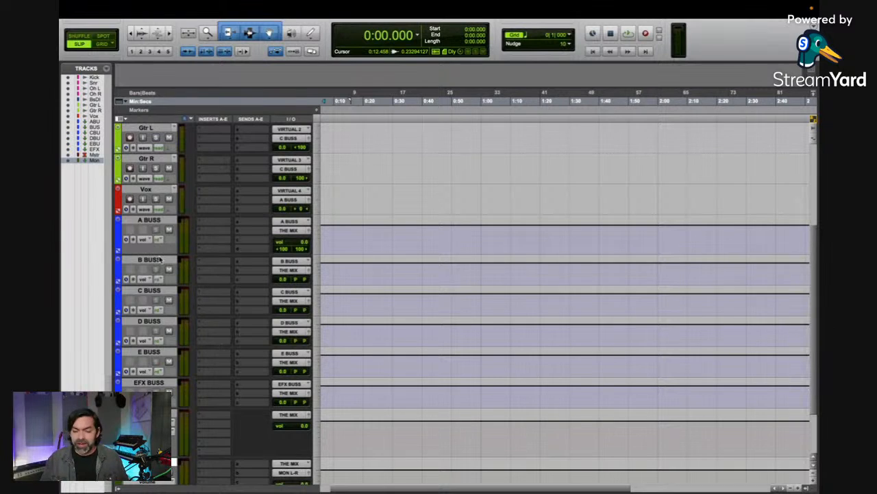
# Step: In the Mix window, insert the stereo UADx Neve 1073 Preamp and EQ on all six buss tracks, A BUSS through EFX BUSS
pyautogui.press('super+equal')
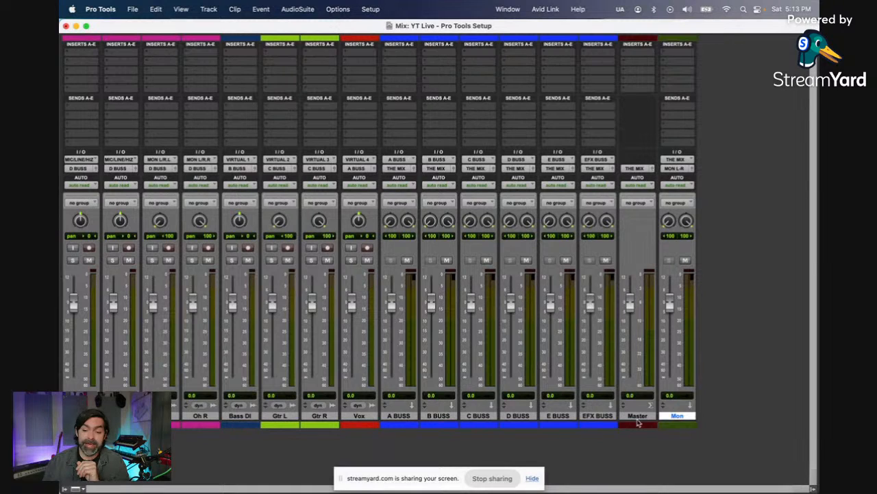
pyautogui.click(604, 416)
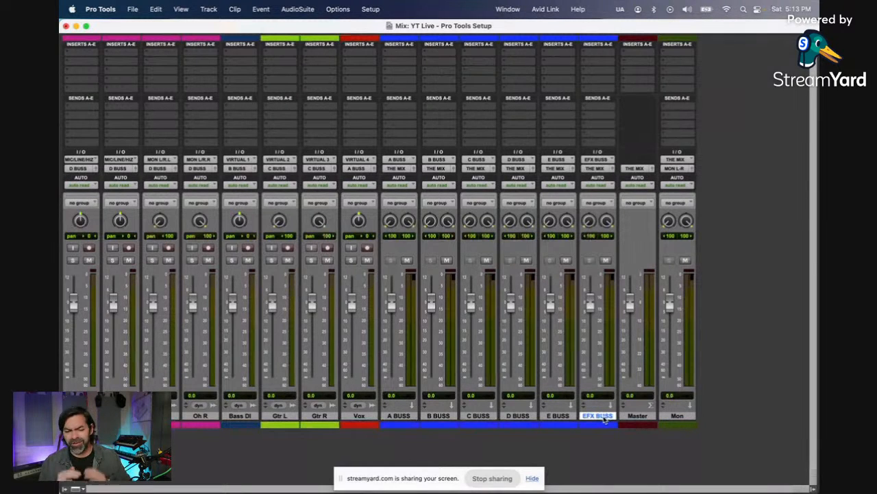
pyautogui.keyDown('shift'); pyautogui.click(398, 416); pyautogui.keyUp('shift')
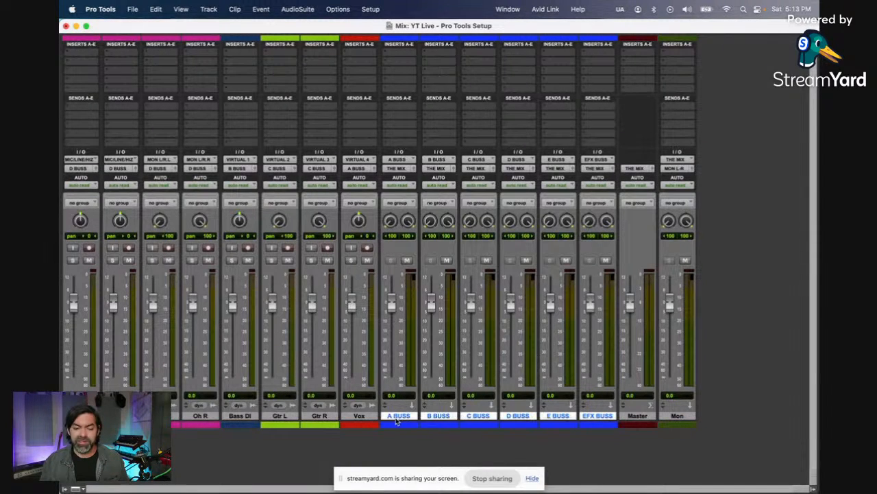
pyautogui.click(397, 54)
pyautogui.moveTo(438, 53)
pyautogui.moveTo(515, 54)
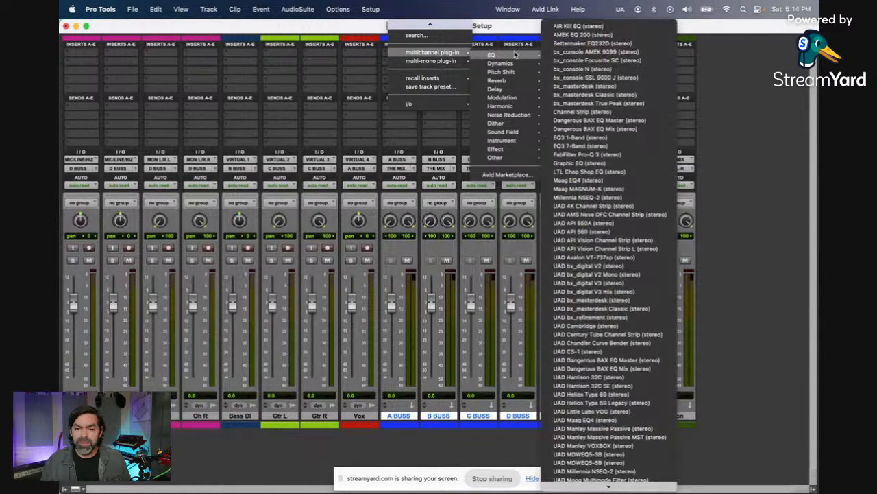
pyautogui.scroll(-8, 626, 130)
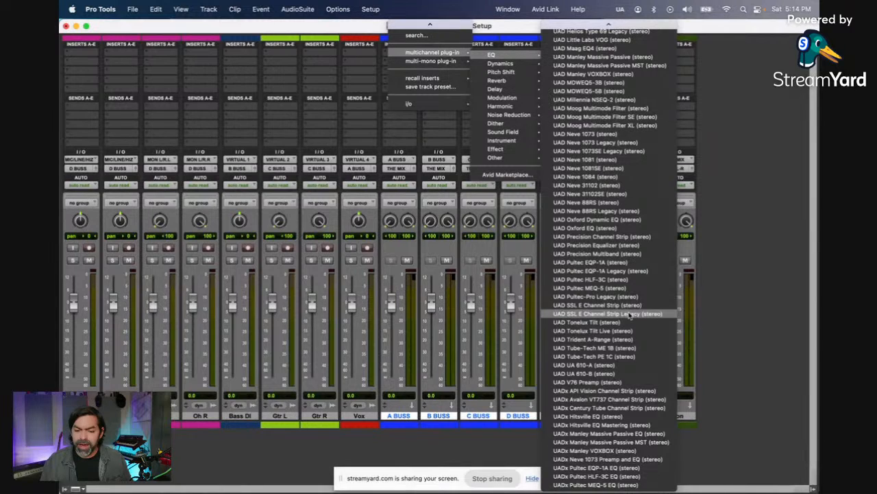
pyautogui.click(647, 461)
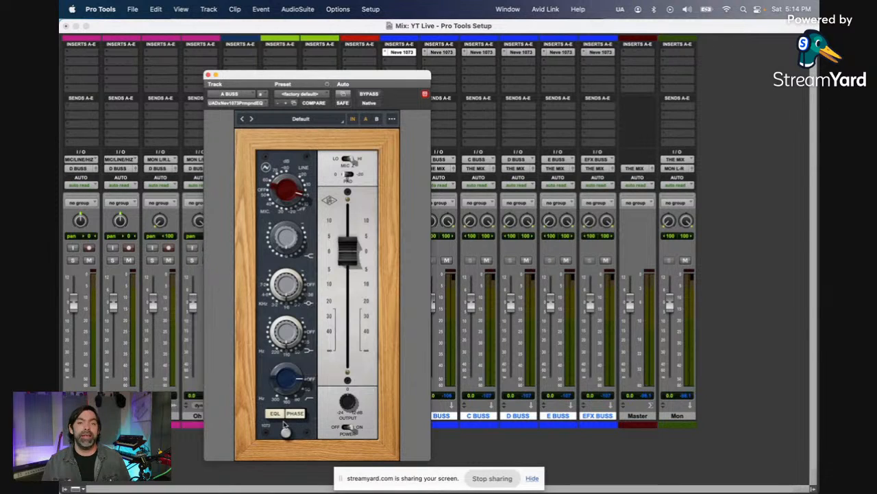
pyautogui.click(207, 74)
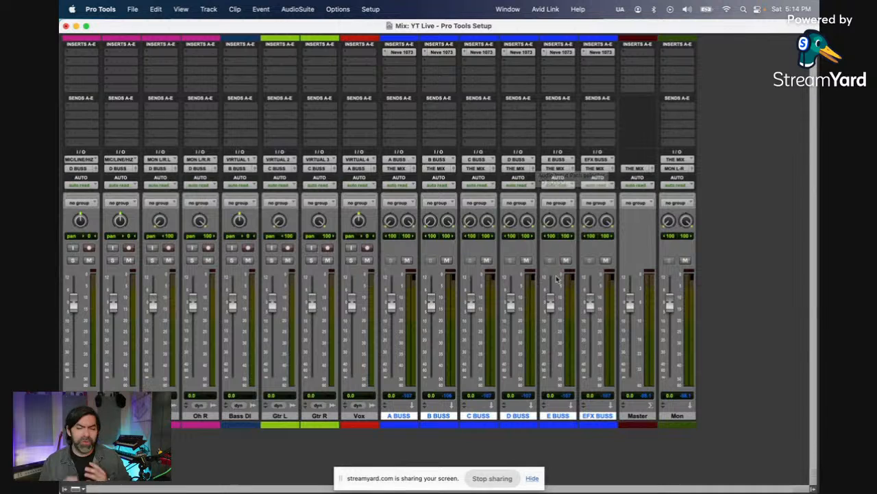
# Step: Bypass the Neve 1073 on A BUSS only and insert the stereo UADx Avalon VT737 Channel Strip in the slot below it
pyautogui.click(406, 416)
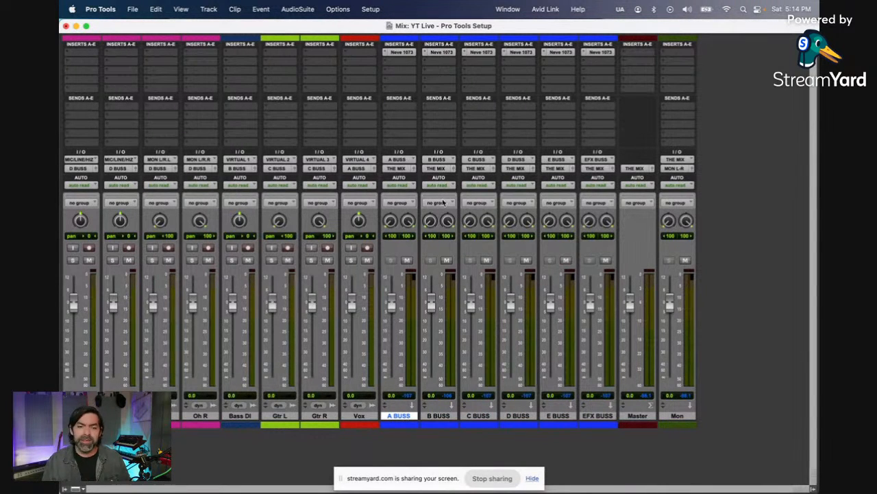
pyautogui.keyDown('super'); pyautogui.click(404, 55); pyautogui.keyUp('super')
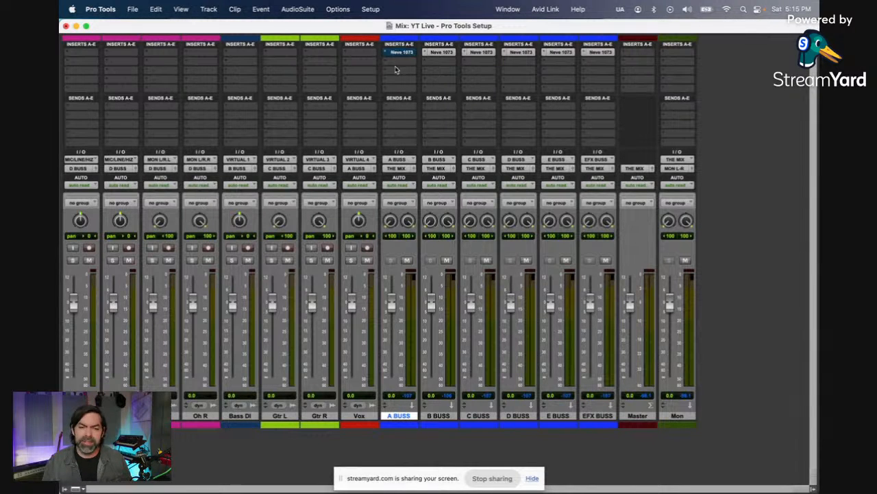
pyautogui.click(396, 63)
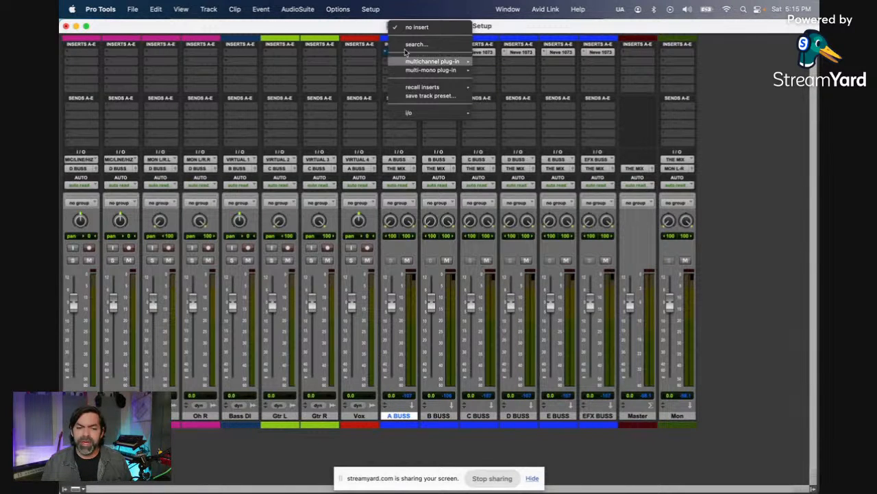
pyautogui.click(408, 47)
pyautogui.write('737')
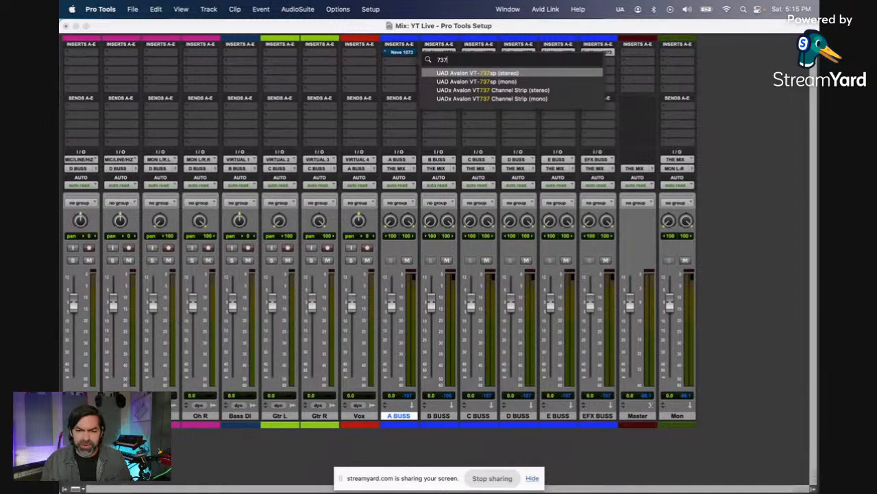
pyautogui.click(474, 91)
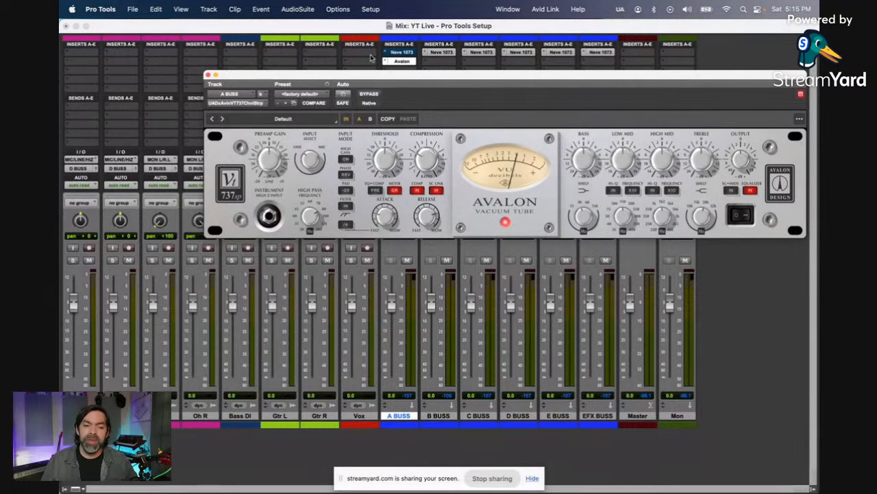
# Step: Take the Neve 1073 on A BUSS out of bypass and deactivate the Avalon VT737 insert
pyautogui.click(406, 53)
pyautogui.click(407, 53)
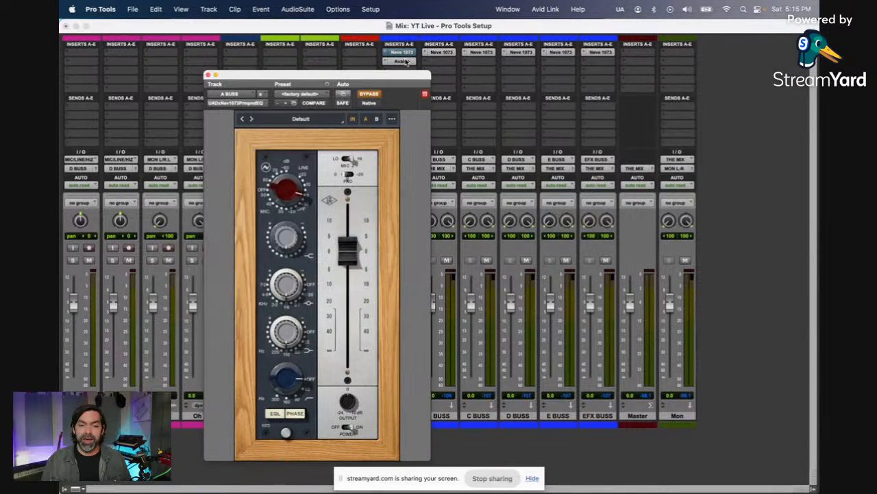
pyautogui.click(403, 61)
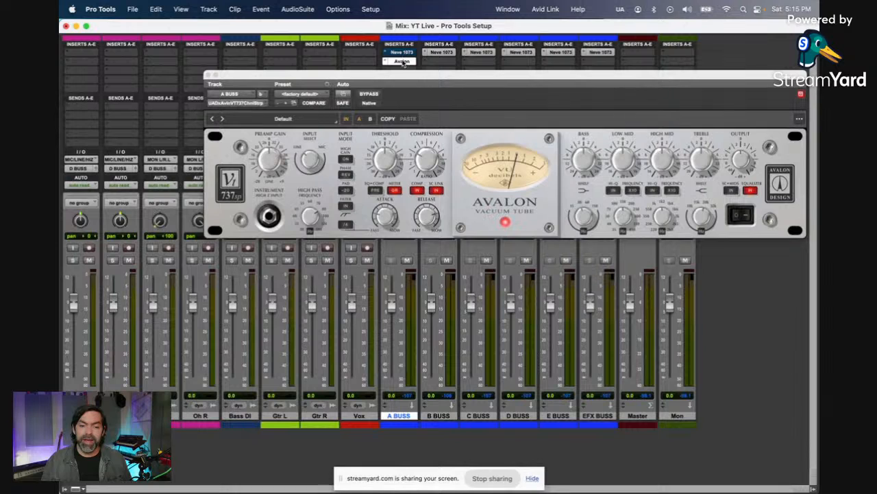
pyautogui.keyDown('super'); pyautogui.click(404, 61); pyautogui.keyUp('super')
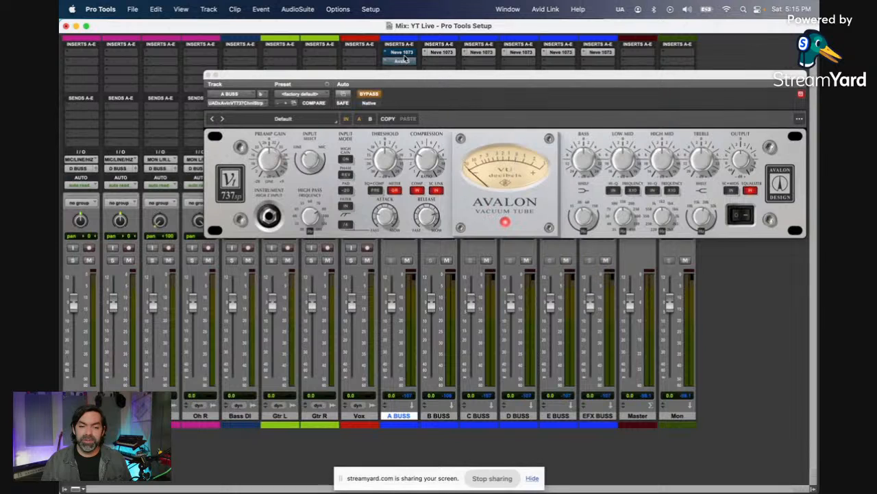
pyautogui.keyDown('ctrl'); pyautogui.keyDown('super'); pyautogui.click(406, 62); pyautogui.keyUp('super'); pyautogui.keyUp('ctrl')
pyautogui.click(210, 75)
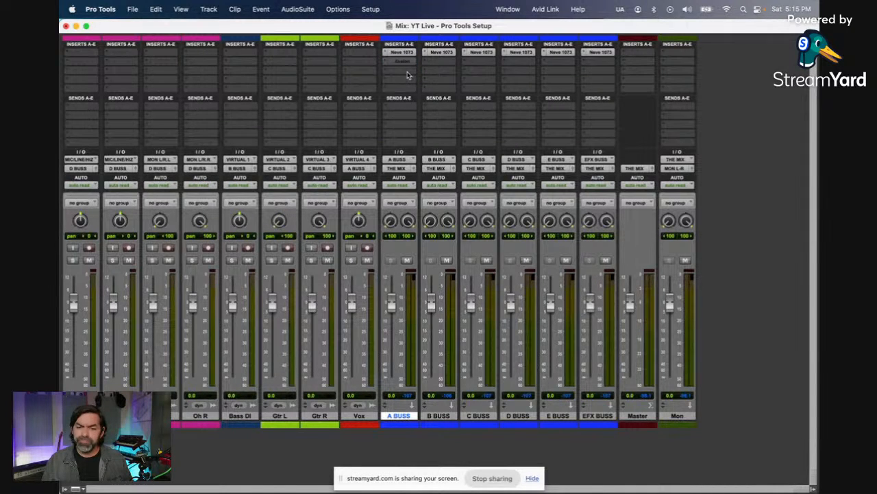
# Step: Insert the FabFilter Pro-Q 3 EQ in the Vox track's first insert slot
pyautogui.click(407, 72)
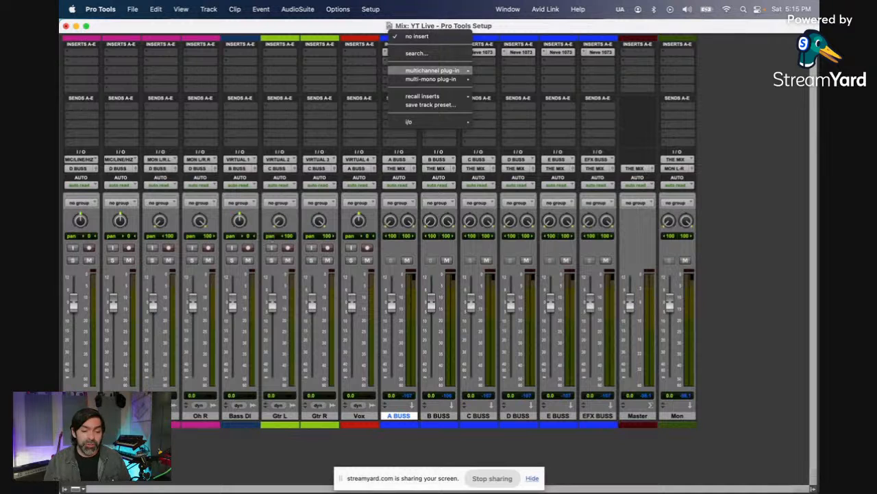
pyautogui.press('Escape')
pyautogui.click(362, 55)
pyautogui.moveTo(402, 52)
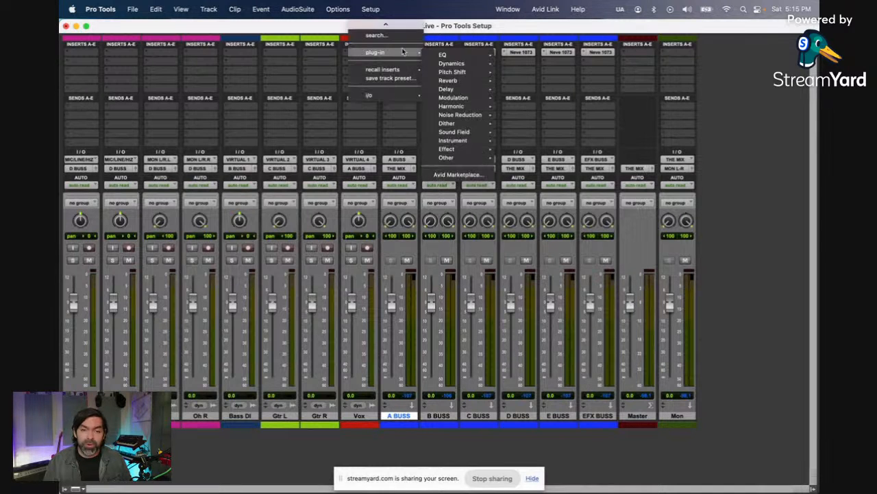
pyautogui.moveTo(452, 55)
pyautogui.click(549, 129)
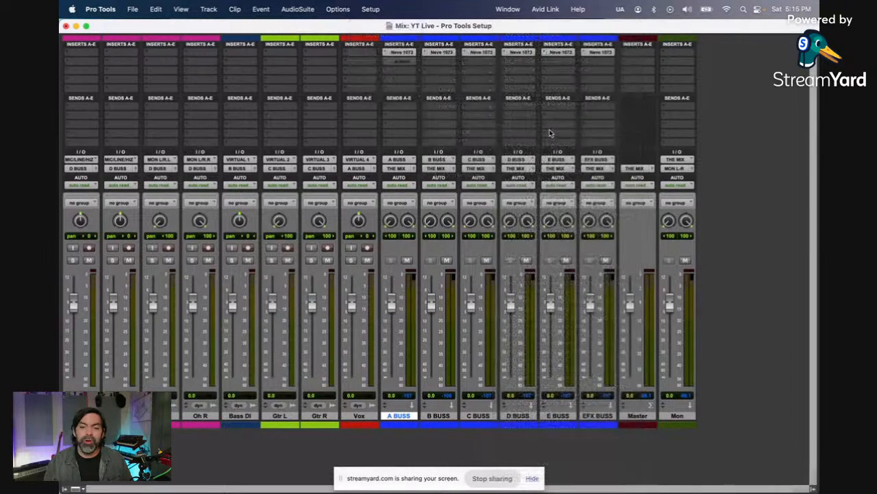
# Step: Add a bell cut of about 3.6 dB near 1431 Hz and a 12 dB/oct low cut at about 81 Hz to the Vox EQ
pyautogui.moveTo(431, 205); pyautogui.dragTo(434, 221)
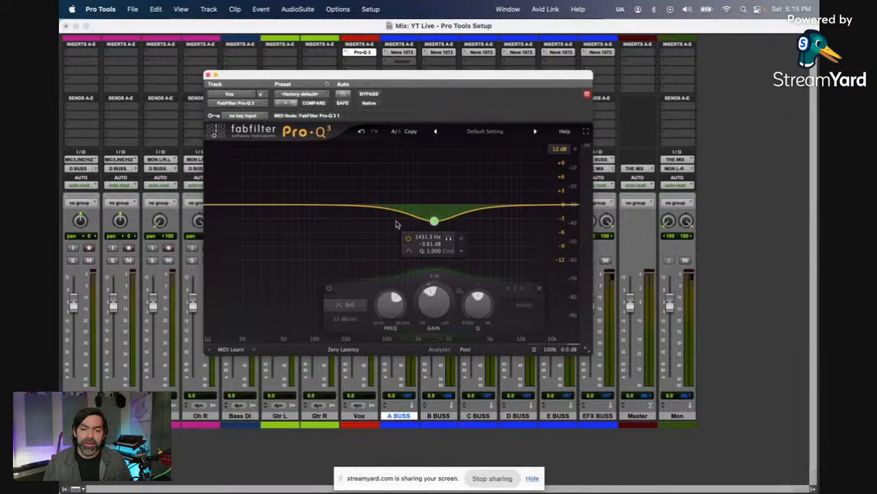
pyautogui.moveTo(210, 205); pyautogui.dragTo(238, 256)
pyautogui.click(243, 313)
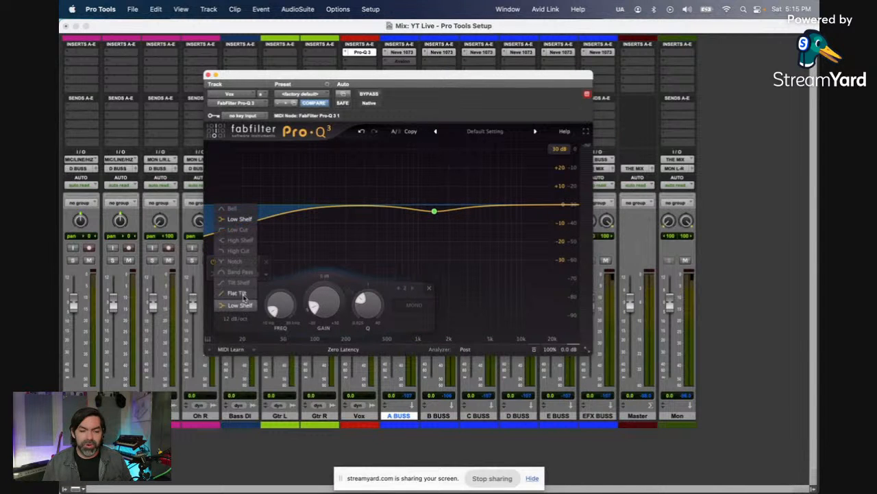
pyautogui.click(236, 236)
pyautogui.moveTo(239, 223); pyautogui.dragTo(303, 222)
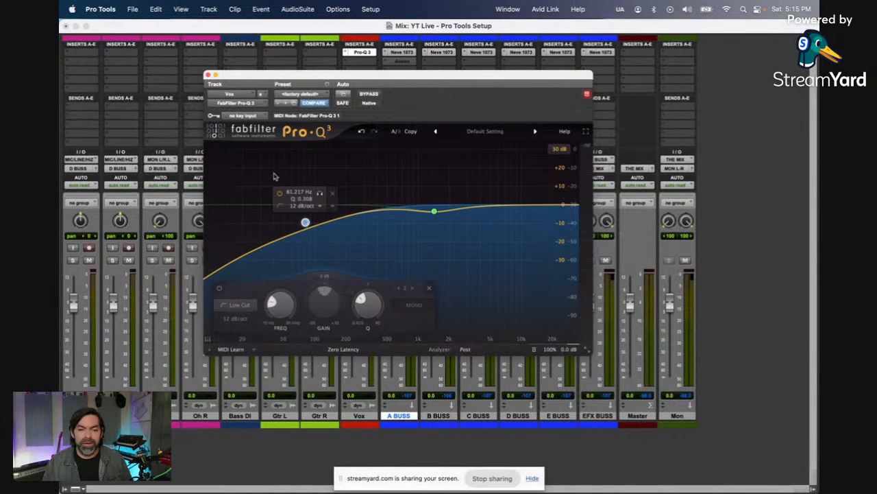
pyautogui.click(208, 74)
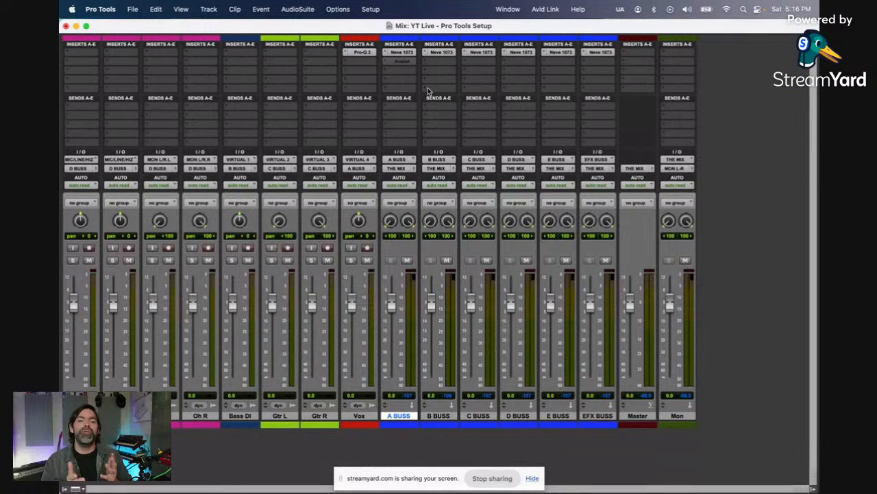
# Step: Insert the stereo UADx LA-2A Gray Compressor in A BUSS's third insert slot and inspect its controls
pyautogui.click(393, 65)
pyautogui.moveTo(425, 71)
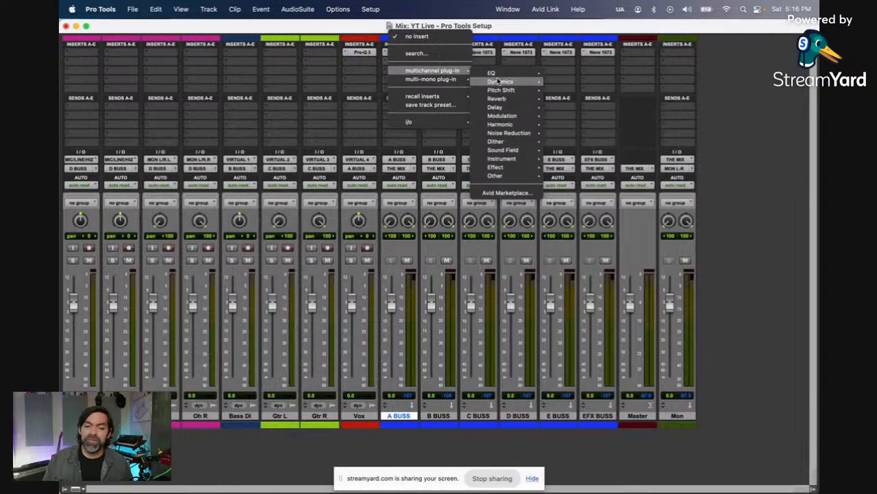
pyautogui.moveTo(500, 80)
pyautogui.scroll(-1, 632, 201)
pyautogui.scroll(-10, 633, 201)
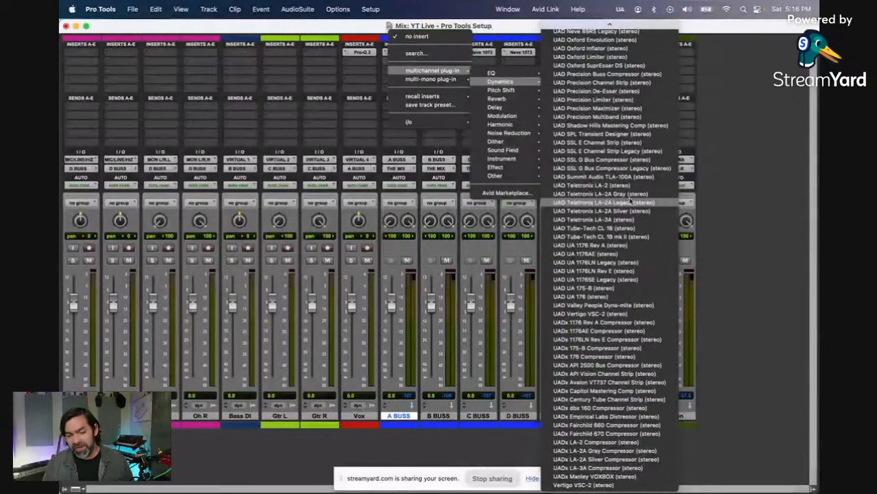
pyautogui.click(636, 449)
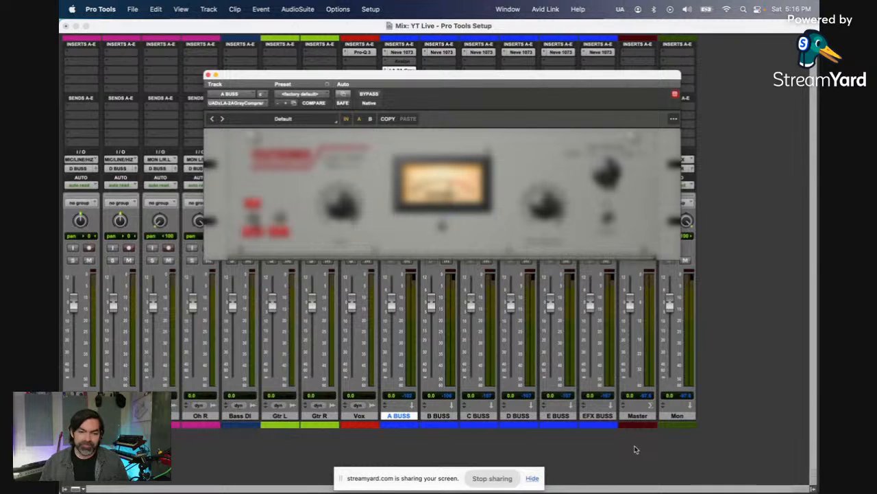
pyautogui.click(336, 205)
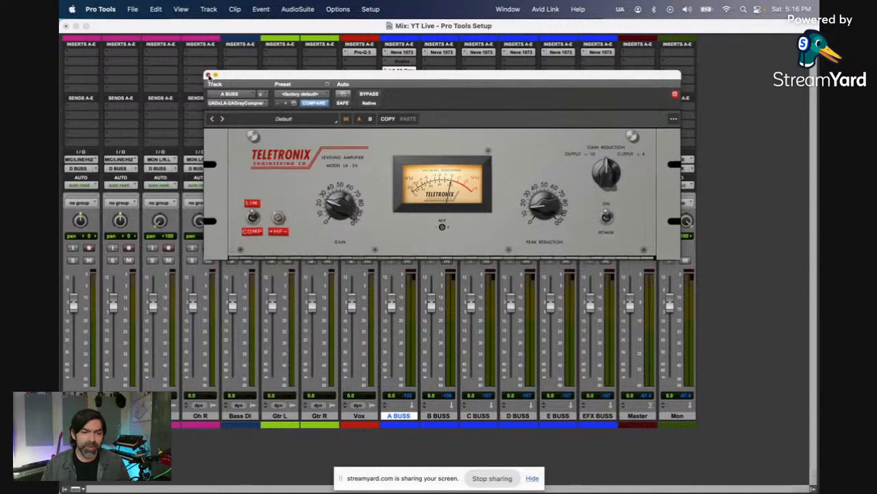
pyautogui.click(208, 75)
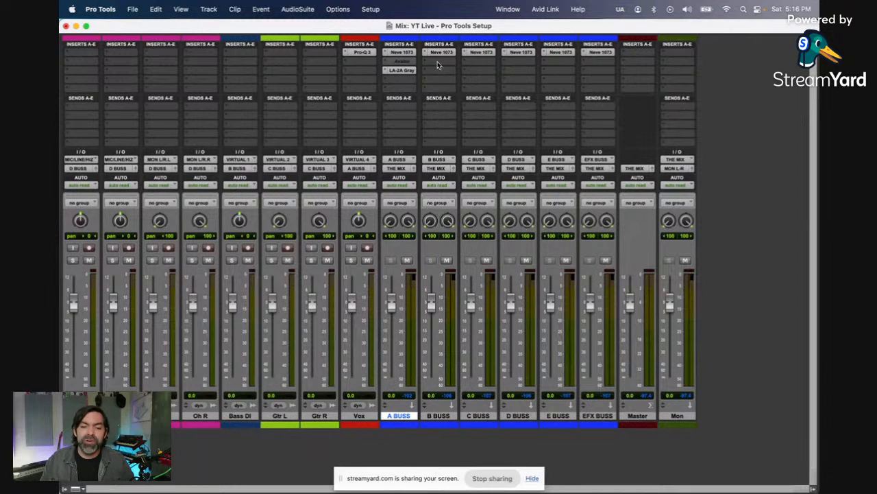
pyautogui.click(413, 70)
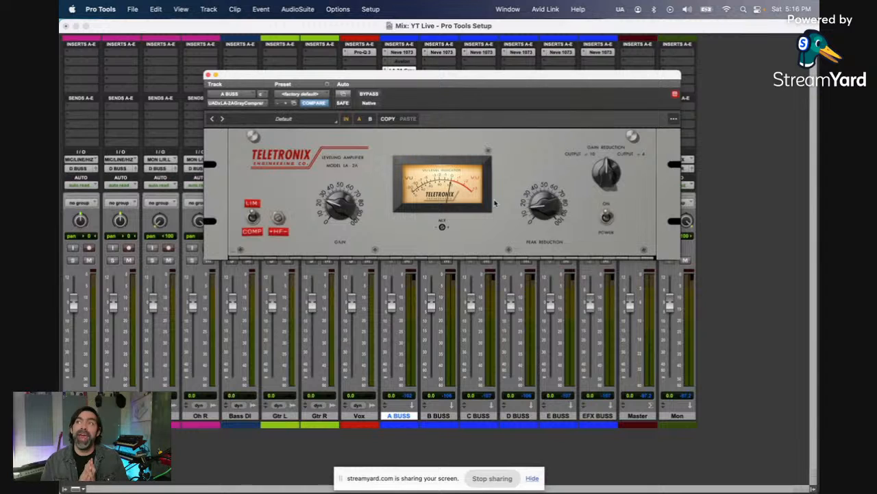
pyautogui.click(208, 75)
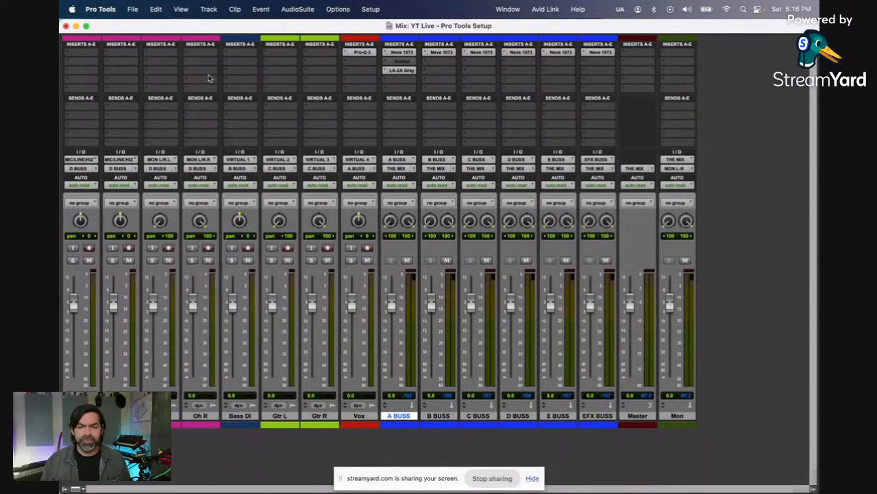
pyautogui.click(399, 81)
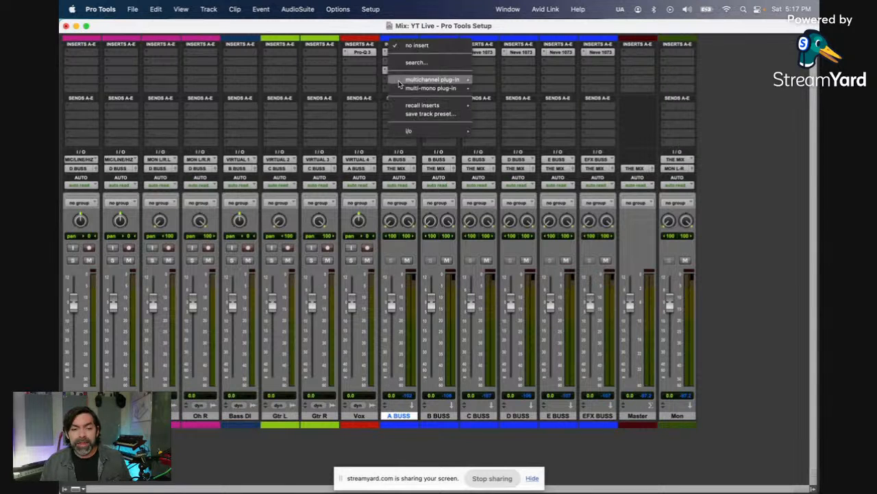
pyautogui.moveTo(399, 81)
pyautogui.moveTo(507, 82)
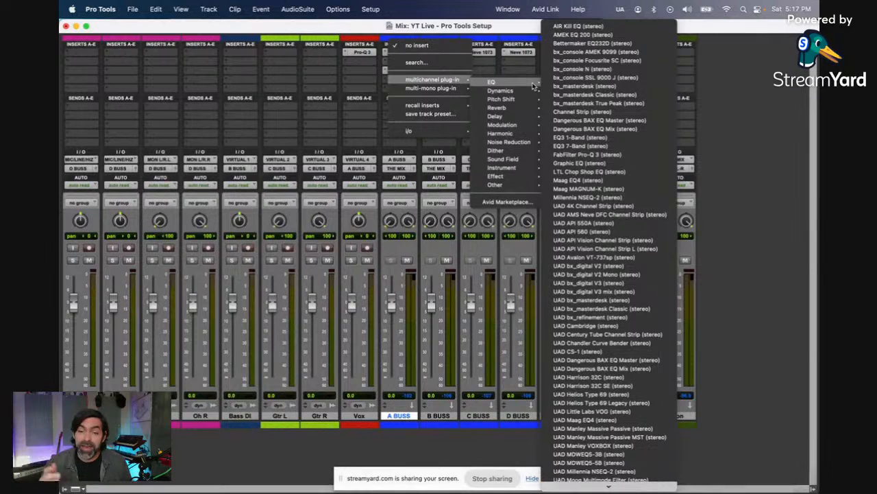
pyautogui.click(569, 81)
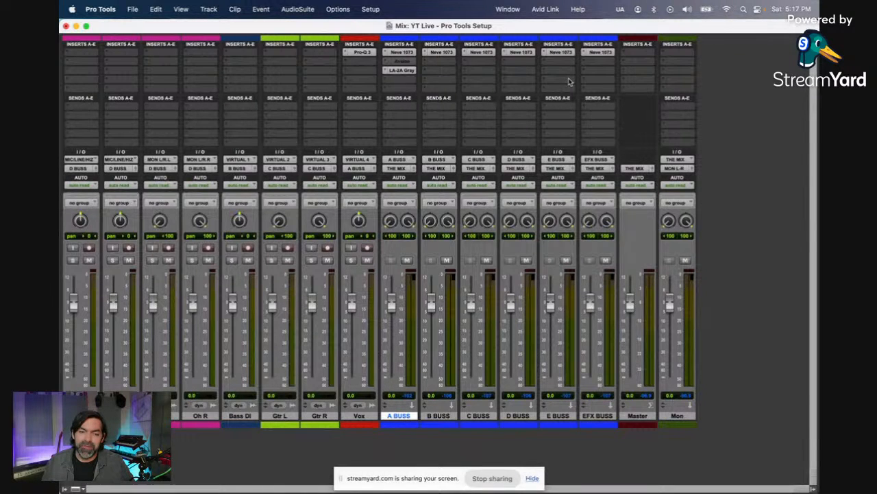
# Step: Insert the stereo bx_console SSL 9000 J in A BUSS's fourth insert slot
pyautogui.click(401, 80)
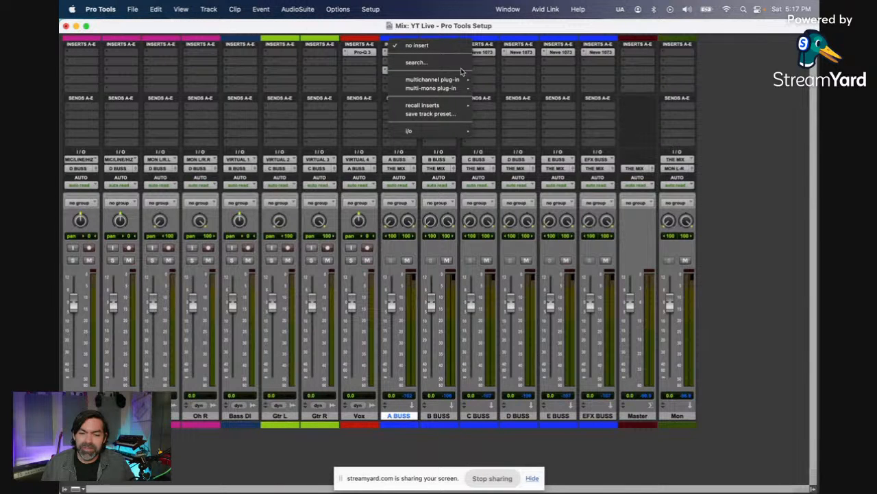
pyautogui.moveTo(463, 79)
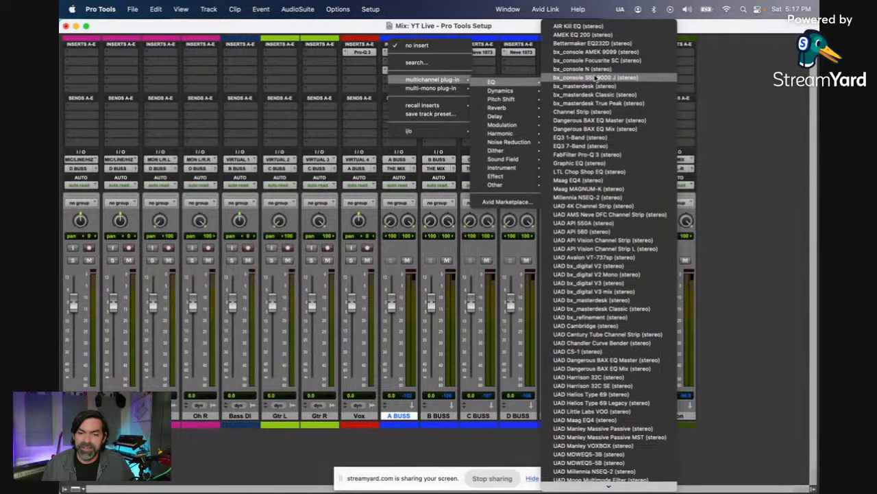
pyautogui.click(596, 78)
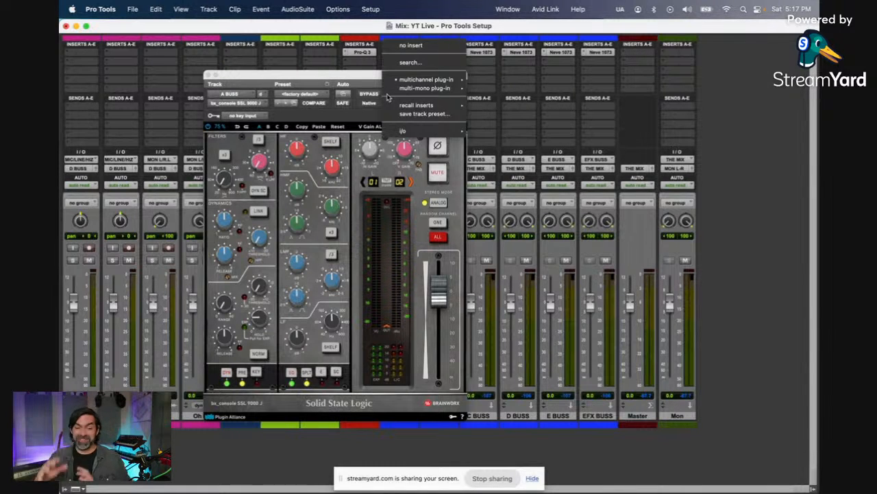
pyautogui.click(302, 83)
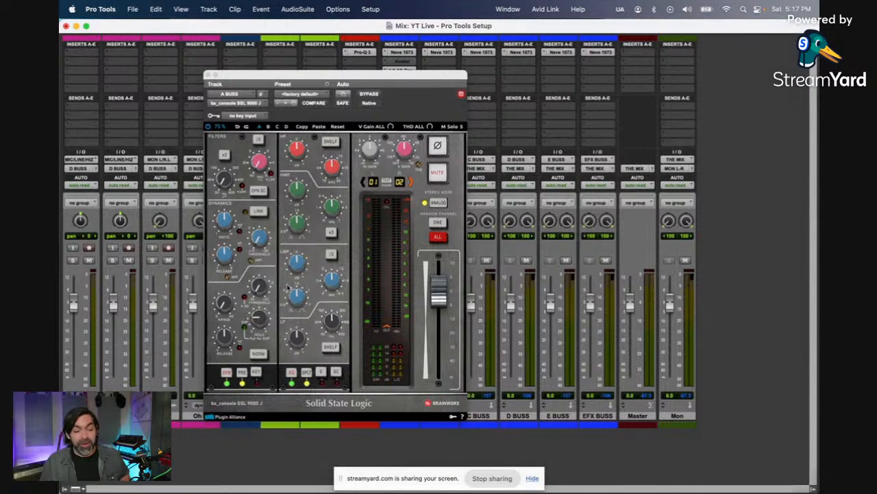
# Step: Switch off the dynamics section of the bx_console SSL 9000 J and deactivate its insert on A BUSS
pyautogui.moveTo(323, 76); pyautogui.dragTo(482, 98)
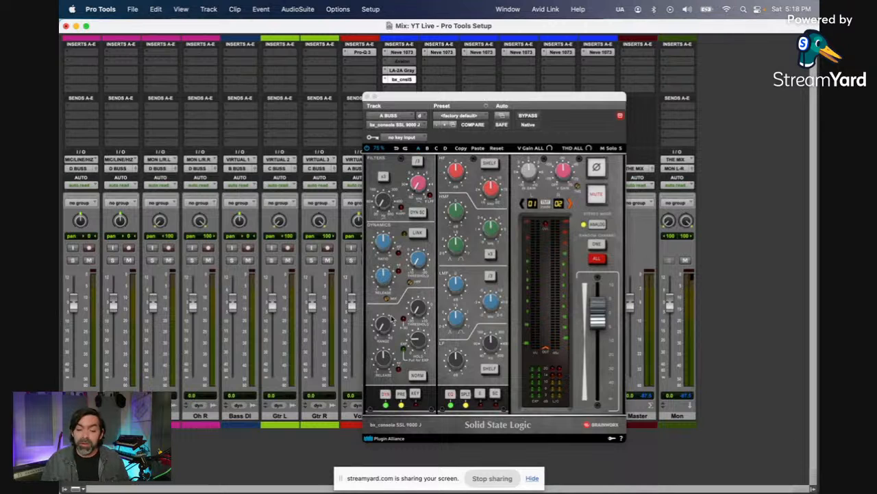
pyautogui.click(385, 395)
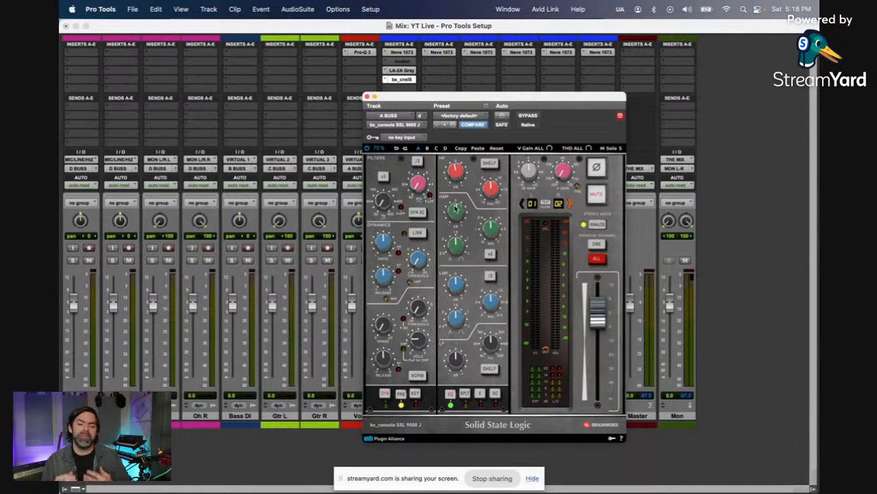
pyautogui.keyDown('ctrl'); pyautogui.keyDown('super'); pyautogui.click(397, 80); pyautogui.keyUp('super'); pyautogui.keyUp('ctrl')
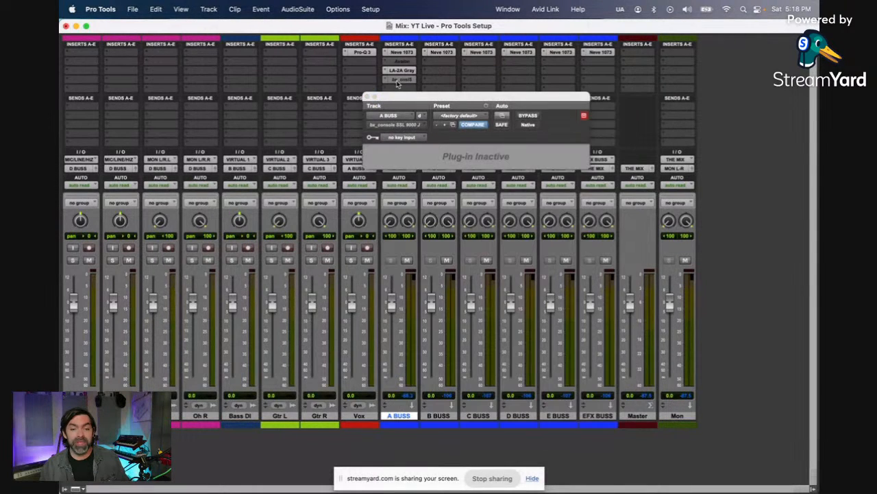
# Step: Search the plug-ins for "mass" and insert the stereo UADx Manley Massive Passive EQ in A BUSS's fifth insert slot
pyautogui.click(398, 80)
pyautogui.click(418, 72)
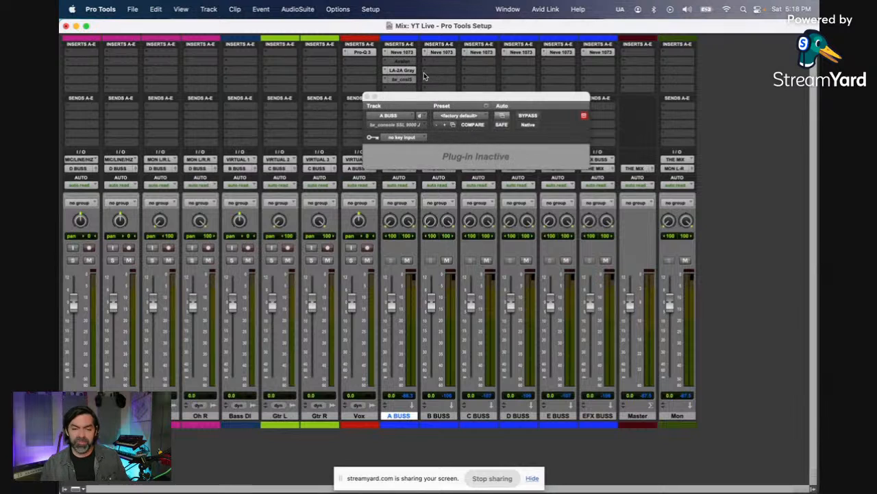
pyautogui.write('mass')
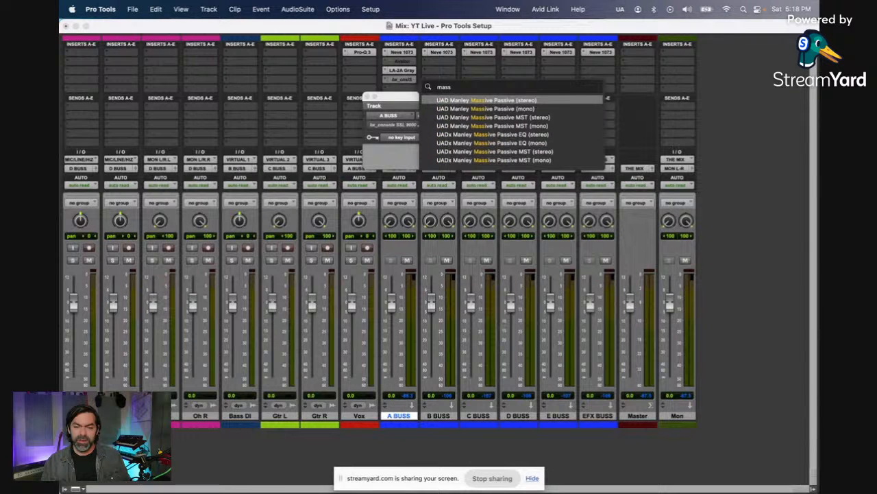
pyautogui.click(488, 134)
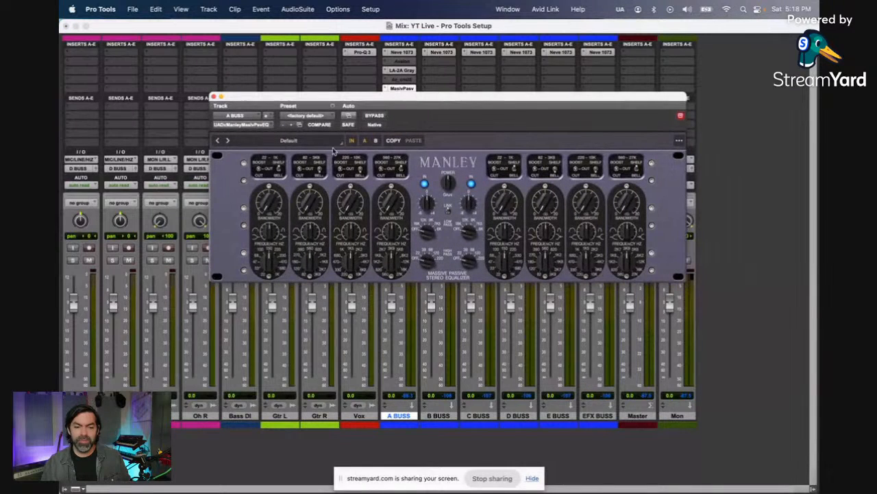
# Step: Enable boost on the Massive Passive's highest band, try adjusting its gain, and close the plug-in window
pyautogui.click(381, 163)
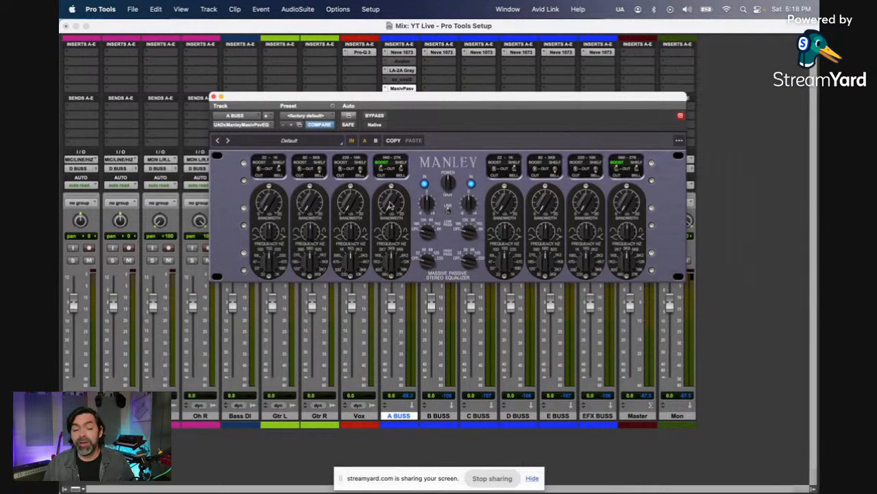
pyautogui.moveTo(390, 204); pyautogui.dragTo(392, 197)
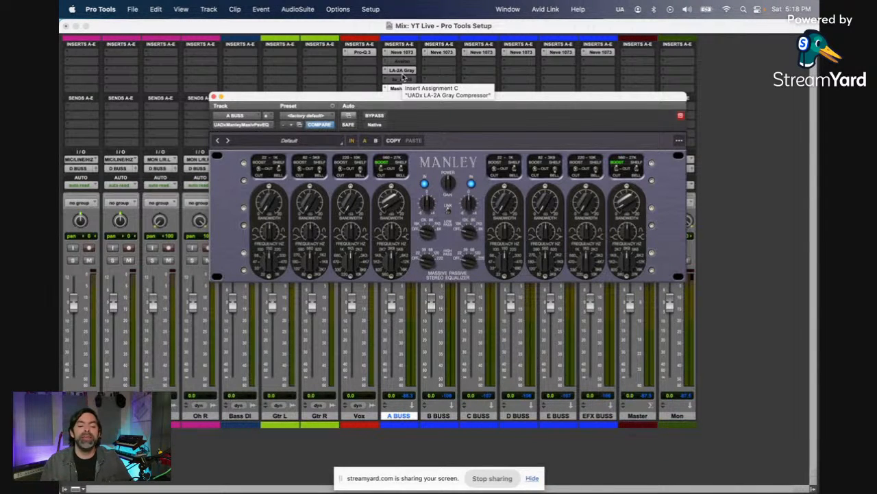
pyautogui.moveTo(395, 212); pyautogui.dragTo(392, 182)
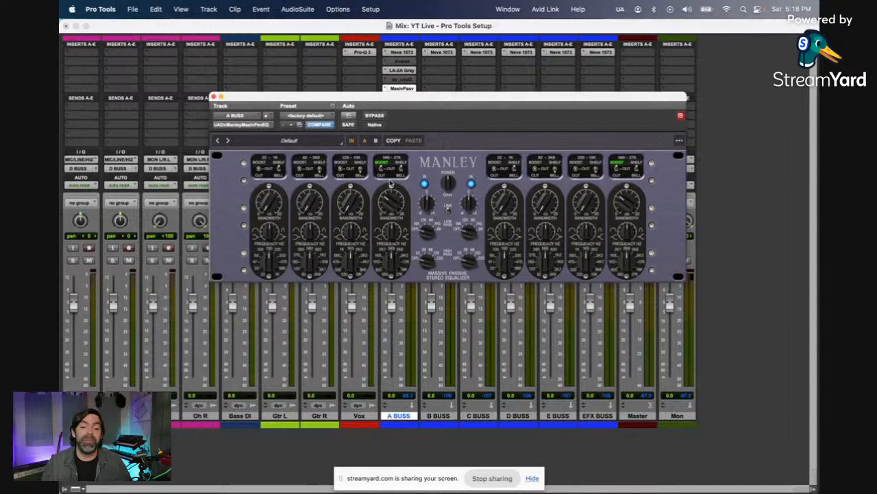
pyautogui.click(214, 96)
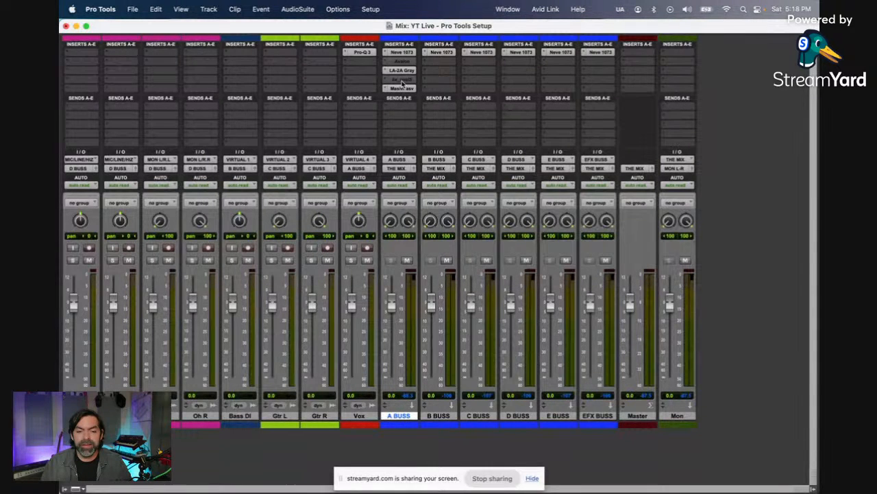
# Step: Close up A BUSS's insert chain without the two inactive plug-ins and add the stereo UADx Studer A800 Tape Recorder in slot four
pyautogui.moveTo(403, 71)
pyautogui.mouseDown()
pyautogui.moveTo(404, 62)
pyautogui.moveTo(405, 71)
pyautogui.mouseUp()
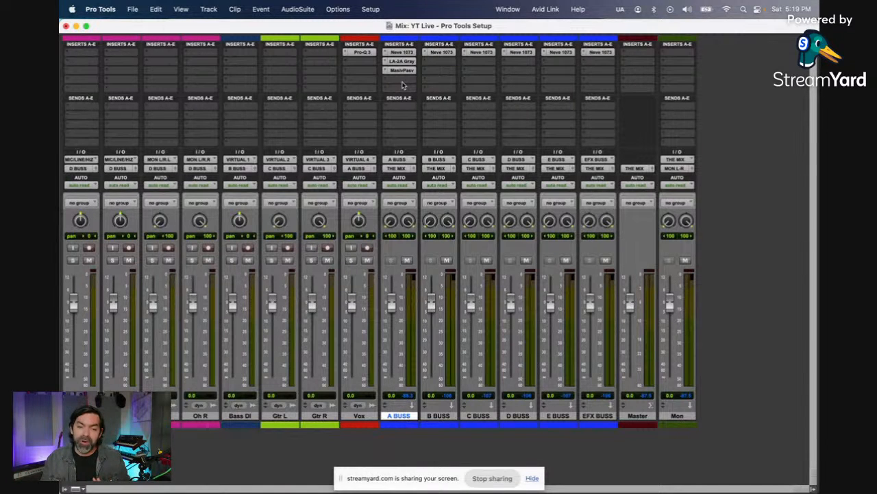
pyautogui.click(404, 83)
pyautogui.click(420, 66)
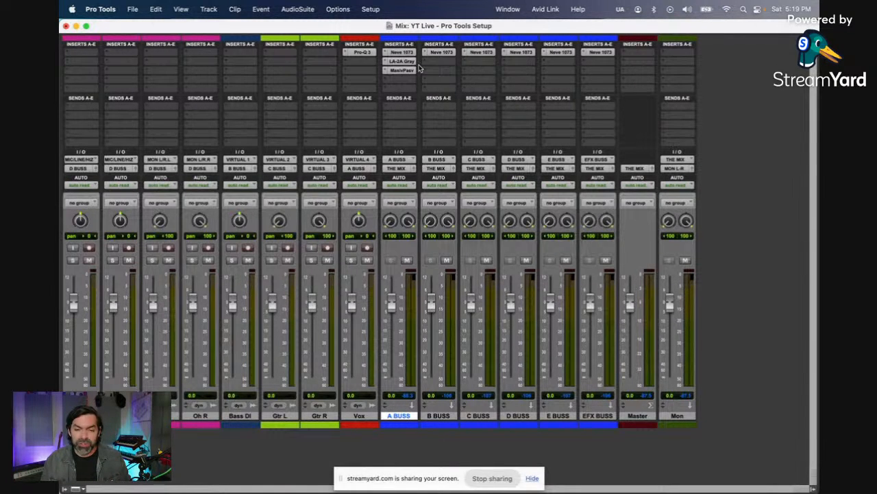
pyautogui.write('studer')
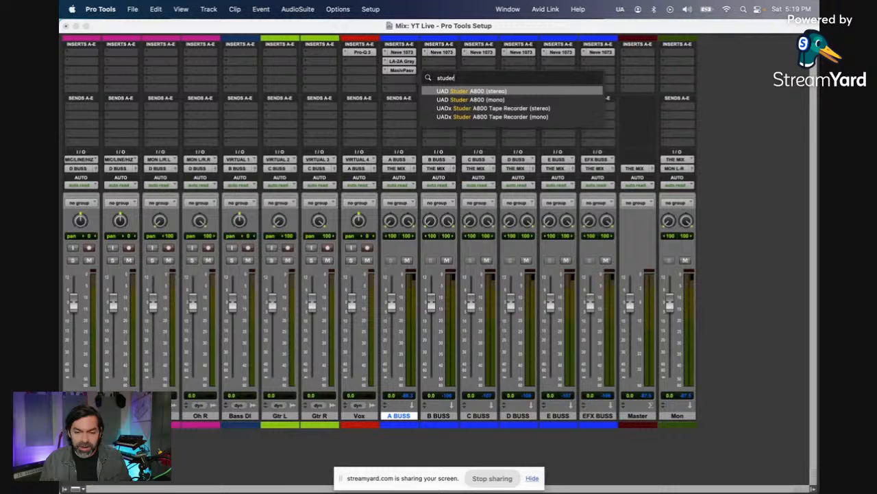
pyautogui.click(518, 110)
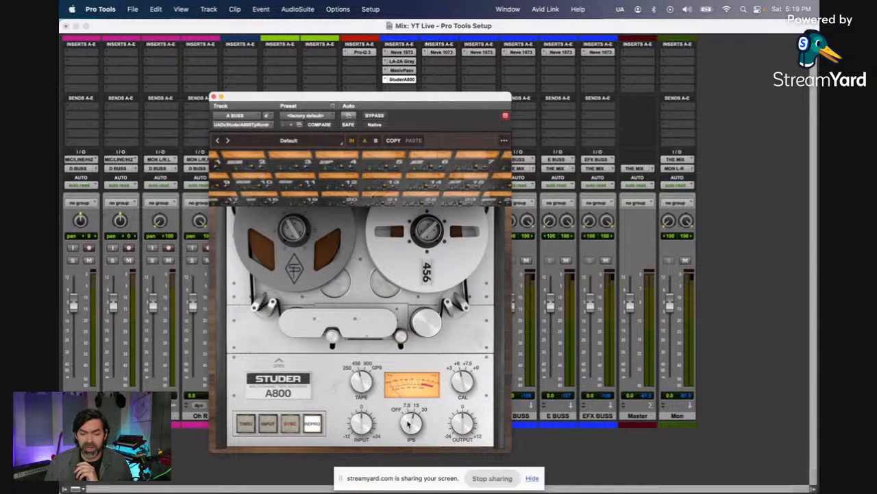
# Step: Set the Studer A800's speed to 30 IPS and run its tape type through 900 and 250 to GP9
pyautogui.moveTo(411, 419); pyautogui.dragTo(414, 407)
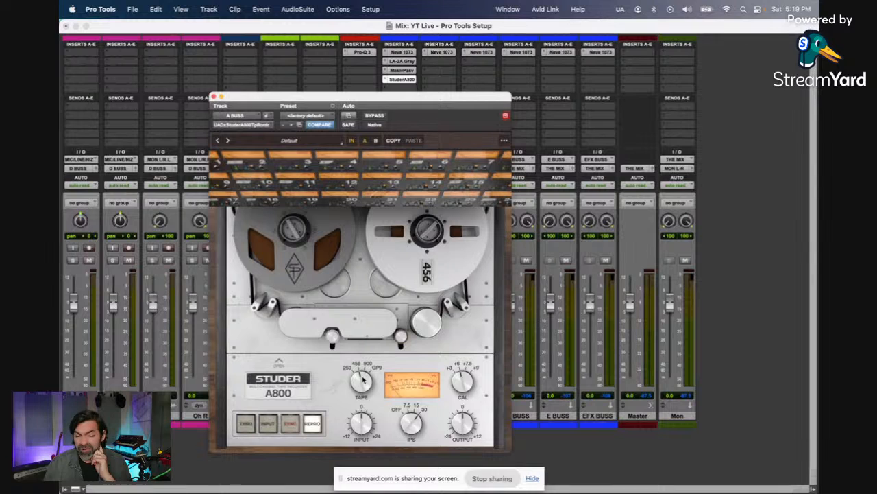
pyautogui.moveTo(363, 376); pyautogui.dragTo(370, 412)
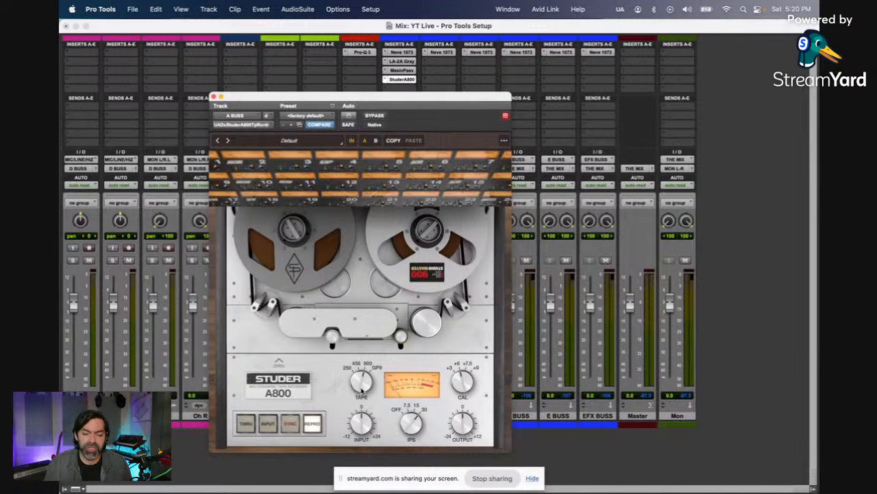
pyautogui.moveTo(362, 375); pyautogui.dragTo(364, 435)
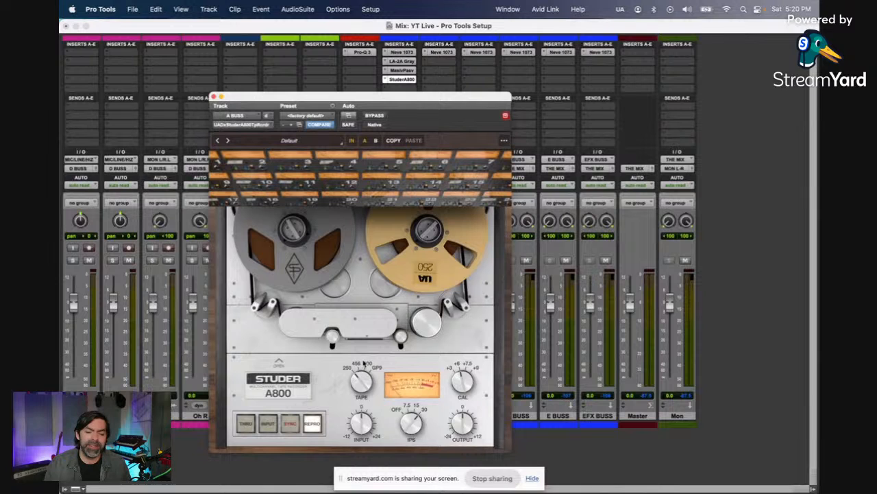
pyautogui.moveTo(365, 365); pyautogui.dragTo(369, 336)
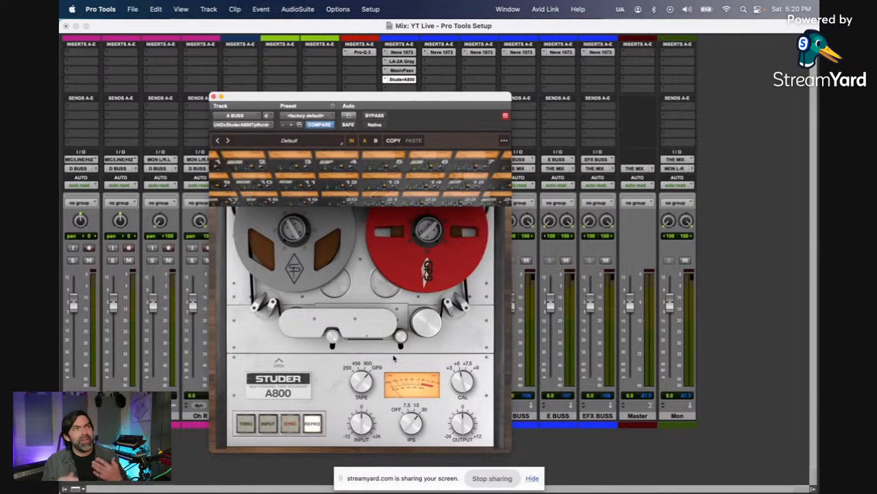
# Step: Open the Studer A800's cover to examine its bias, EQ, noise and auto-calibration controls, and close the plug-in window
pyautogui.click(279, 362)
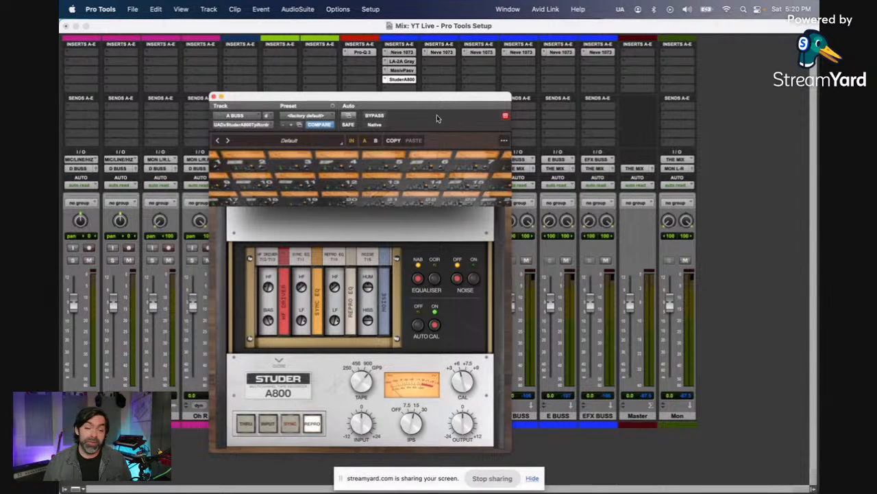
pyautogui.moveTo(432, 97); pyautogui.dragTo(282, 98)
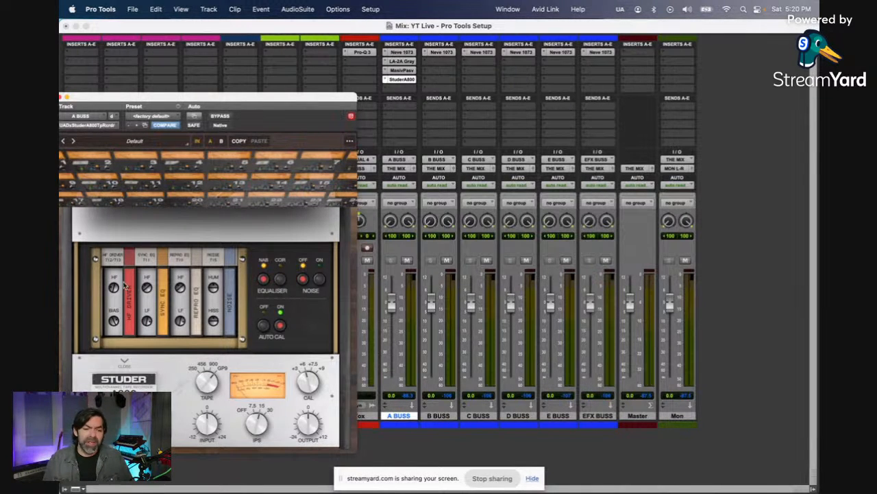
pyautogui.moveTo(214, 97); pyautogui.dragTo(340, 77)
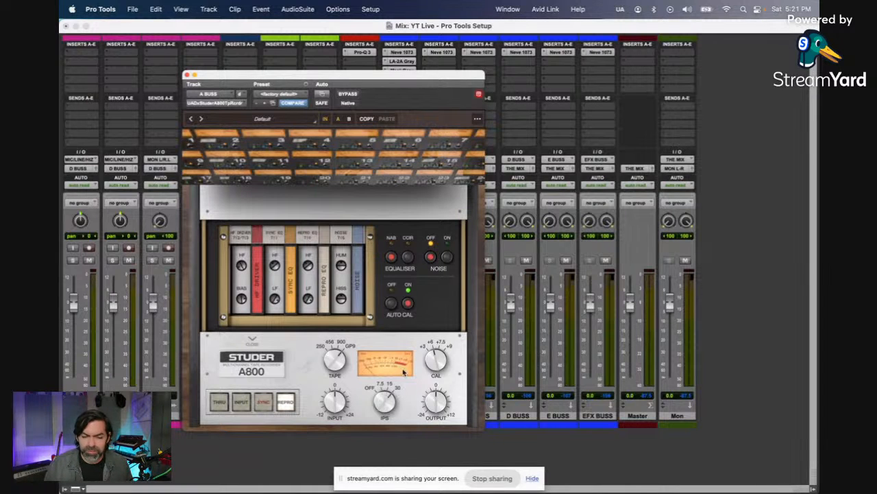
pyautogui.click(188, 75)
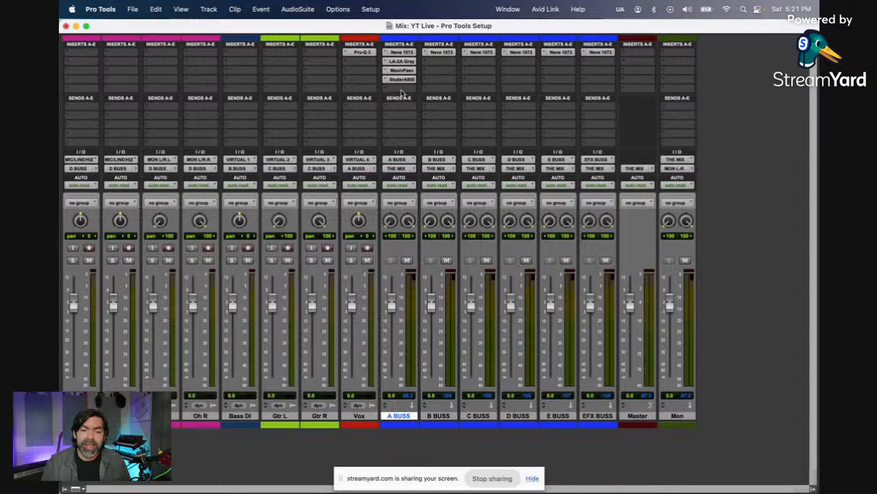
# Step: Search the plug-ins for "pro" and insert the stereo FabFilter Pro-Q 3 in A BUSS's fifth insert slot
pyautogui.click(401, 90)
pyautogui.click(419, 72)
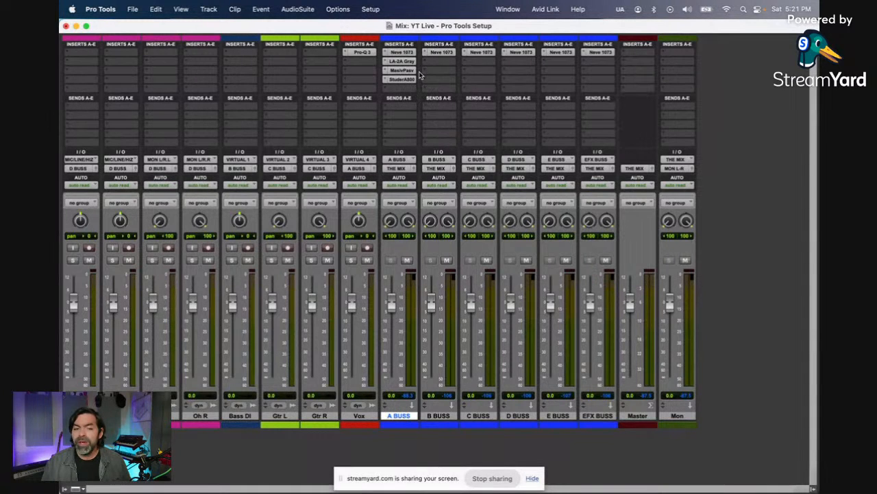
pyautogui.write('pro')
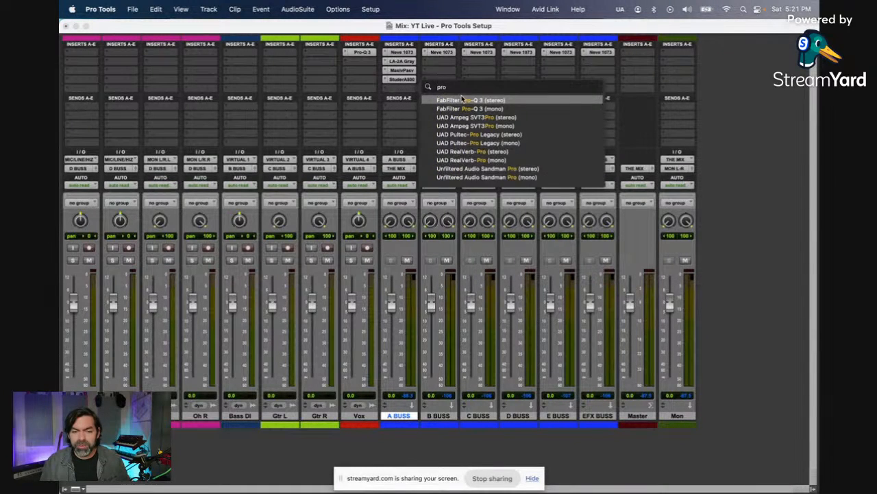
pyautogui.click(462, 100)
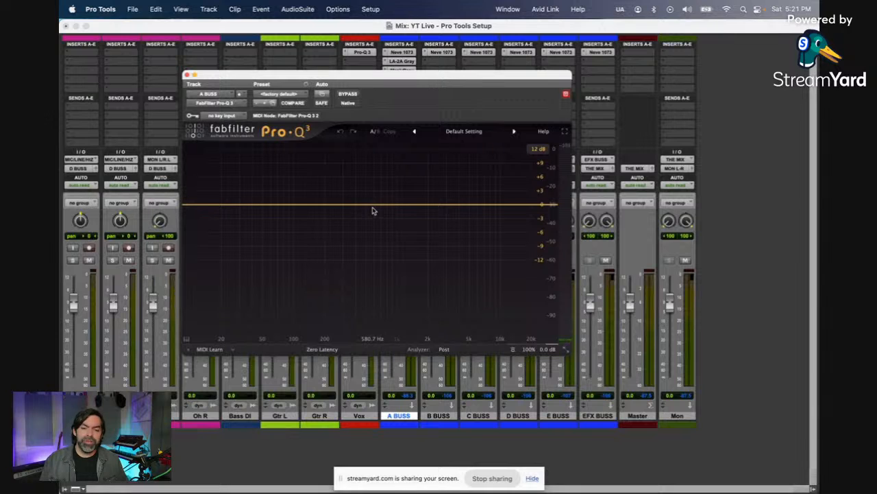
# Step: Add a bell band near 612 Hz in Pro-Q 3, return its gain to about 0 dB and set its stereo placement to Side
pyautogui.moveTo(372, 211); pyautogui.dragTo(375, 187)
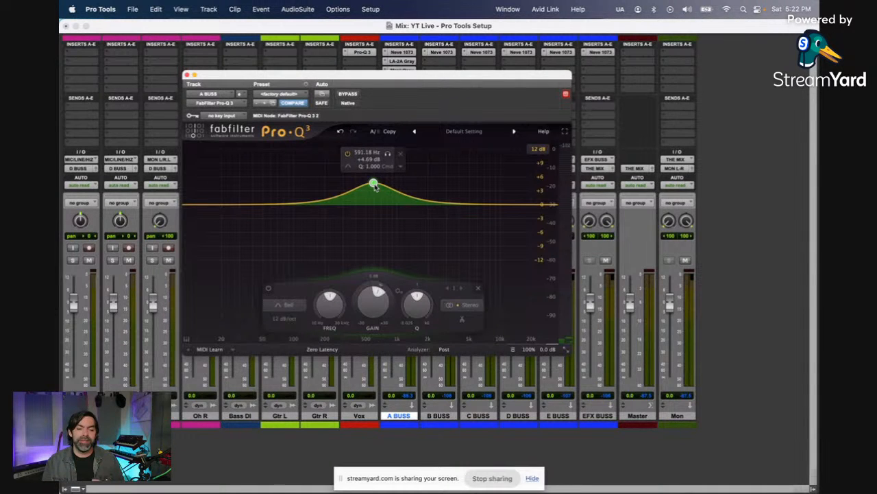
pyautogui.moveTo(374, 185); pyautogui.dragTo(374, 204)
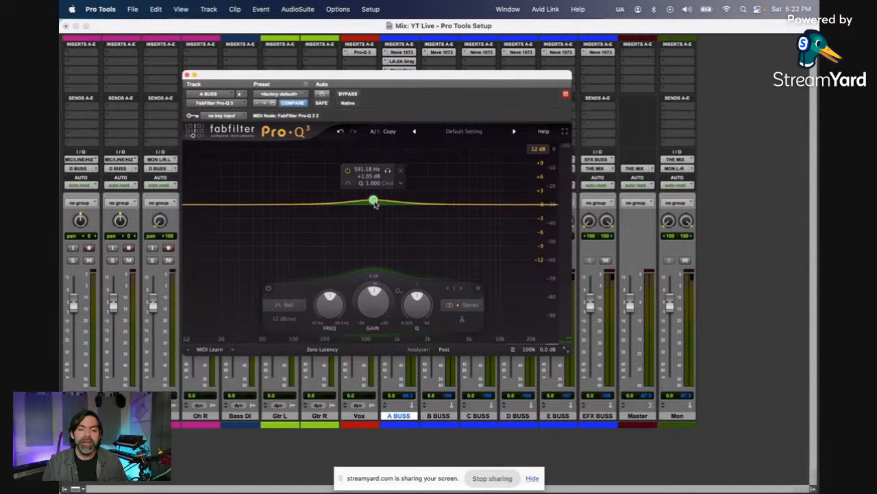
pyautogui.click(471, 308)
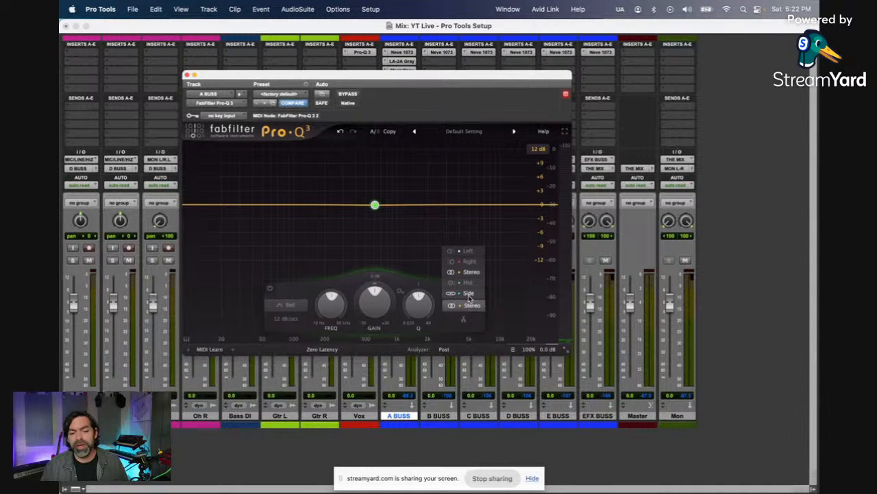
pyautogui.click(469, 295)
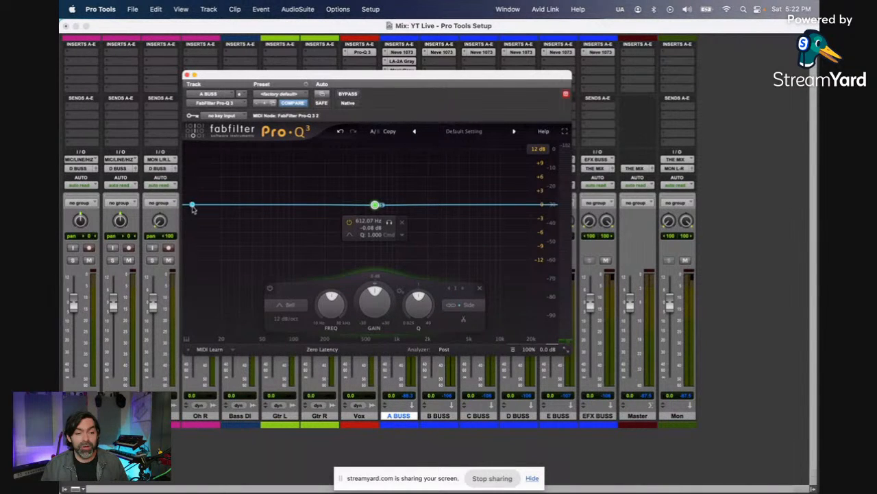
# Step: Add a 12 dB/oct Low Cut band on the side signal at about 100 Hz
pyautogui.moveTo(192, 204); pyautogui.dragTo(294, 216)
pyautogui.click(223, 304)
pyautogui.click(210, 238)
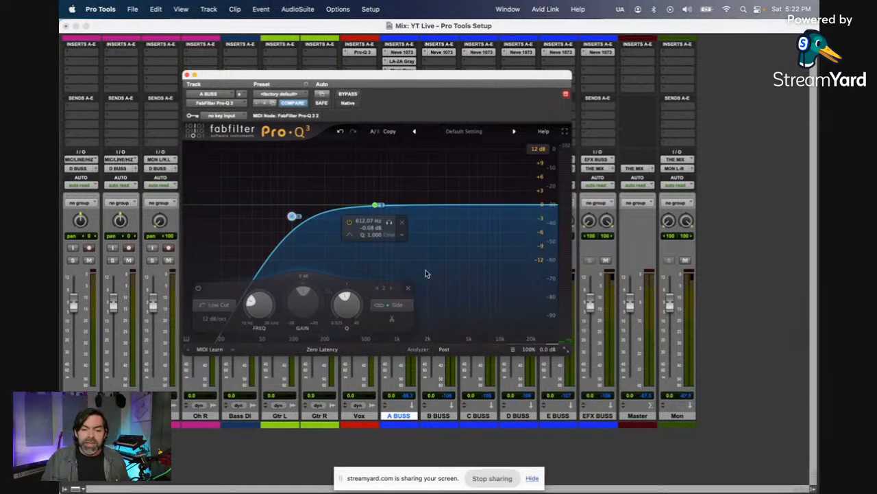
# Step: Add a bell boost at about 947 Hz with a Q of about 2.2, set it to Mid and reduce its gain
pyautogui.moveTo(373, 205); pyautogui.dragTo(394, 185)
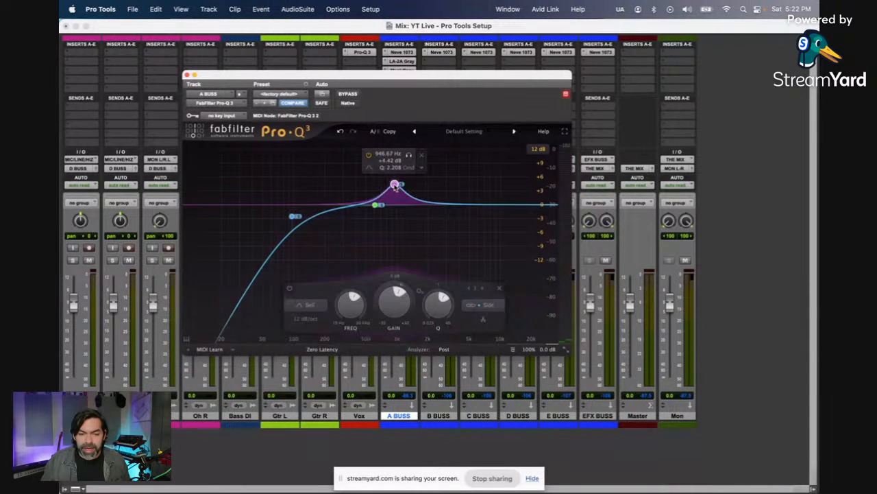
pyautogui.click(484, 305)
pyautogui.click(487, 282)
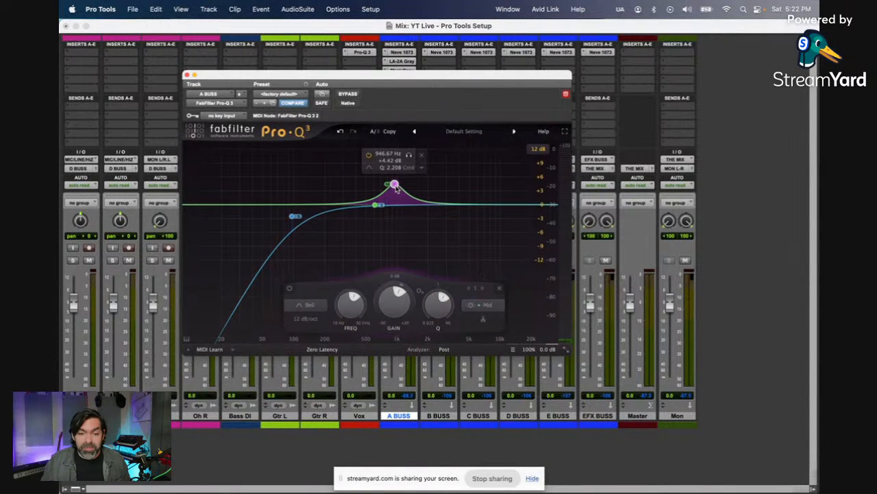
pyautogui.moveTo(394, 193); pyautogui.dragTo(395, 203)
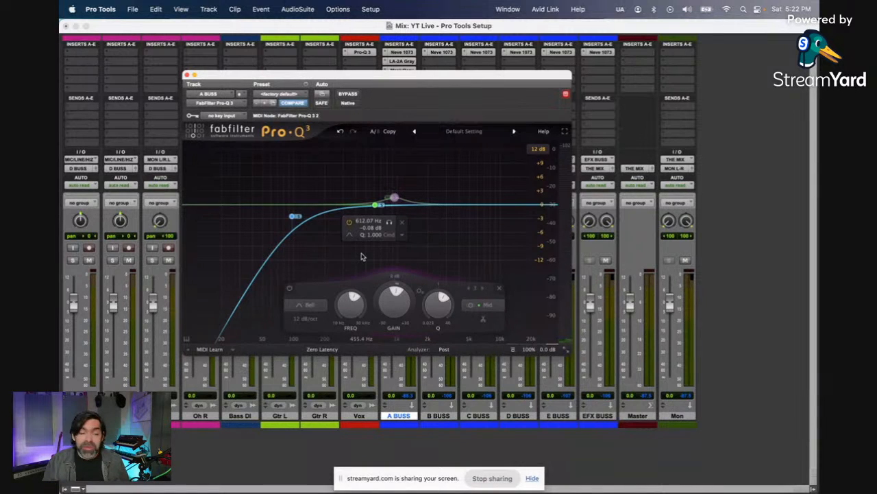
# Step: Reset A BUSS's Pro-Q 3 to its factory default preset and close the plug-in window
pyautogui.click(280, 93)
pyautogui.click(281, 94)
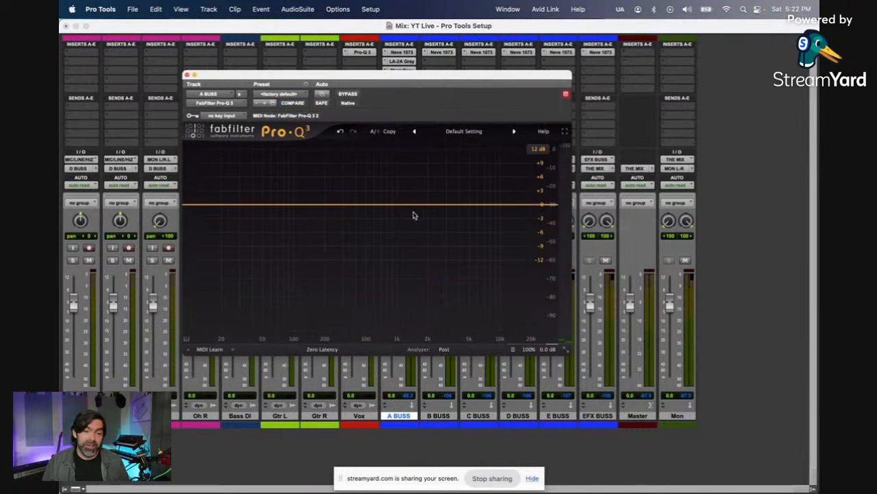
pyautogui.moveTo(399, 76); pyautogui.dragTo(331, 172)
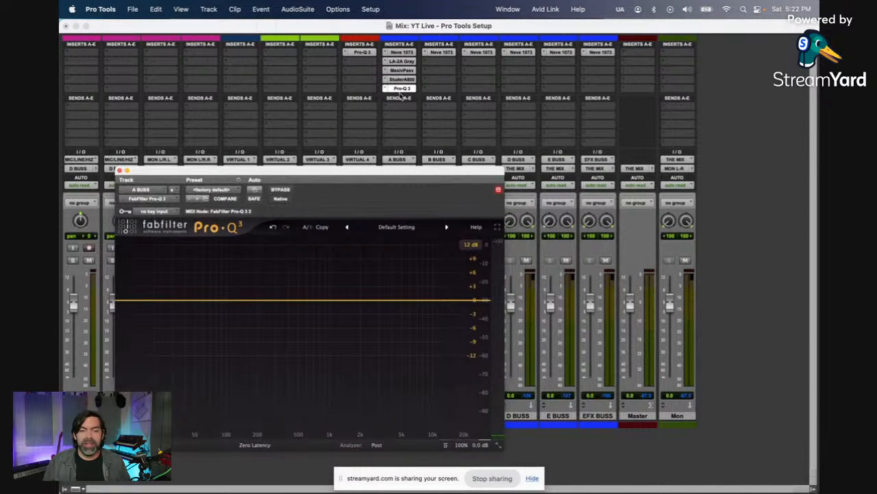
pyautogui.moveTo(304, 300); pyautogui.dragTo(341, 298)
pyautogui.click(119, 170)
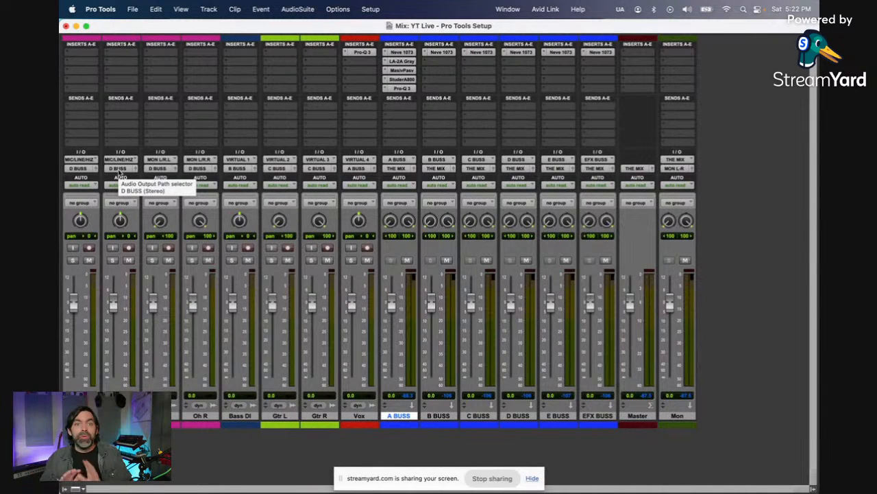
# Step: Create three new stereo aux input tracks directly after the Vox track
pyautogui.click(374, 418)
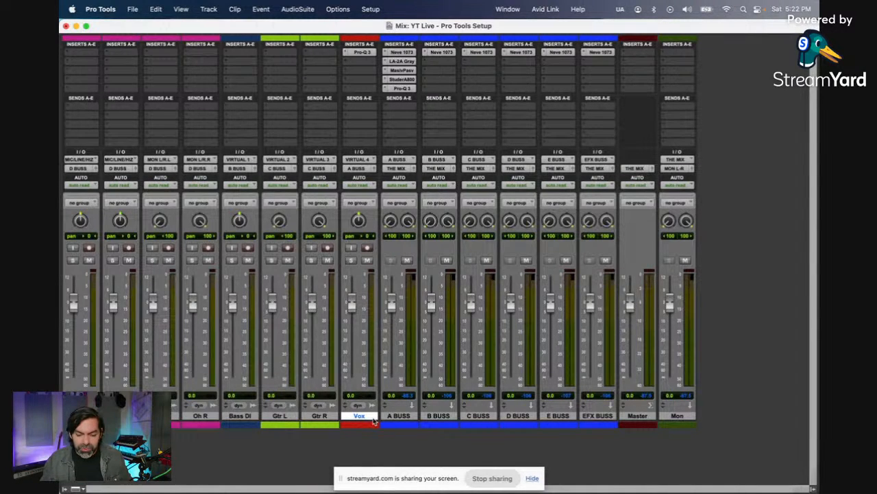
pyautogui.press('super+shift+n')
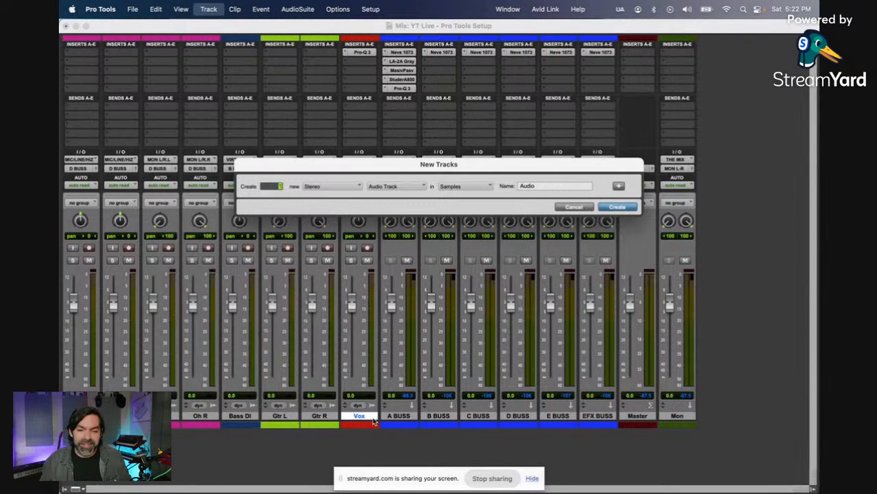
pyautogui.press('super+Down')
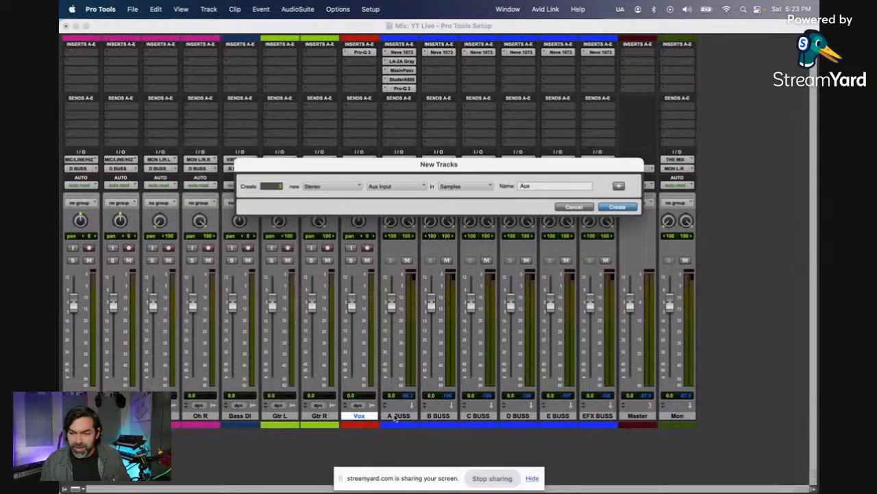
pyautogui.press('Return')
# Step: Rename the three new aux tracks Verb 1, Verb 2 and Dly
pyautogui.doubleClick(405, 420)
pyautogui.write('V')
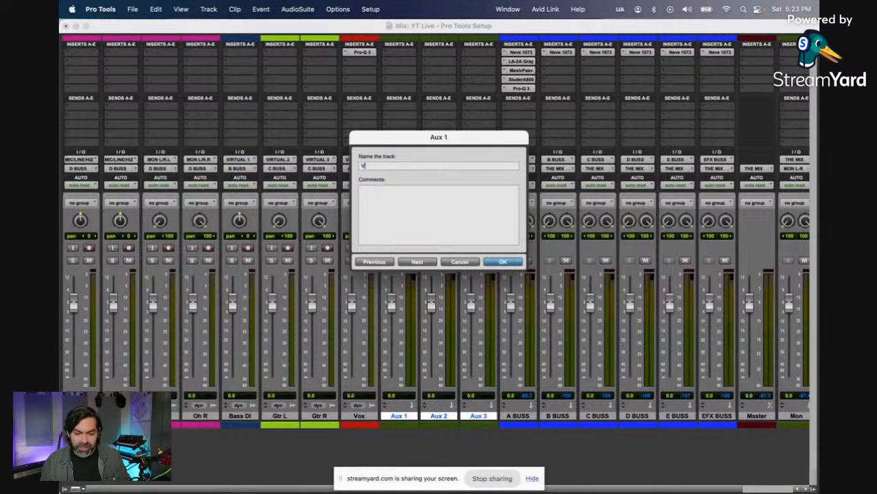
pyautogui.write('erb 1')
pyautogui.press('super+Right')
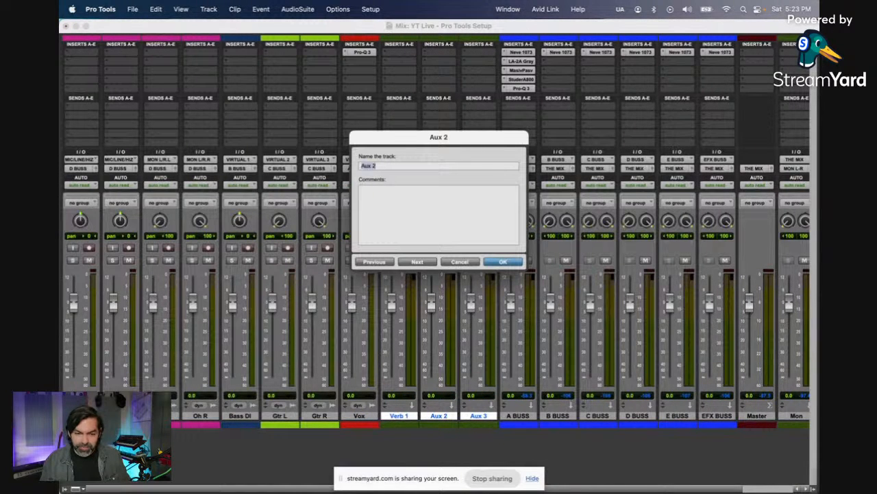
pyautogui.write('Verb 2')
pyautogui.press('super+Right')
pyautogui.write('Dly')
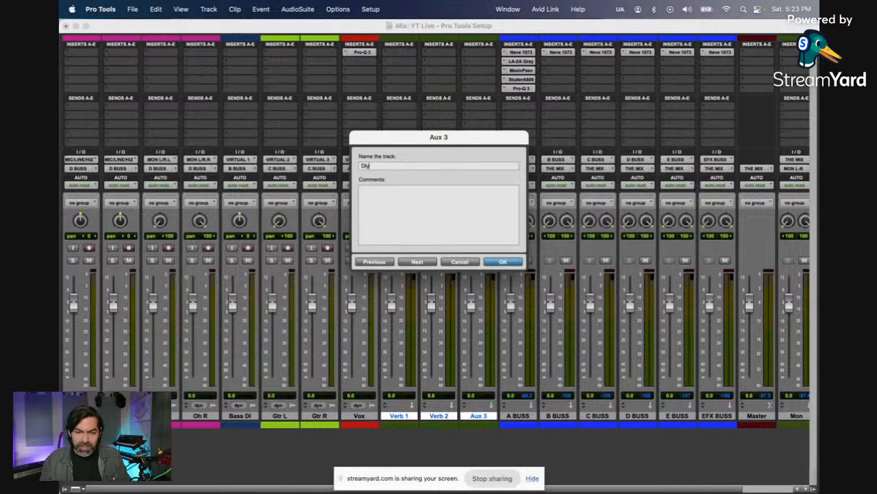
pyautogui.press('Return')
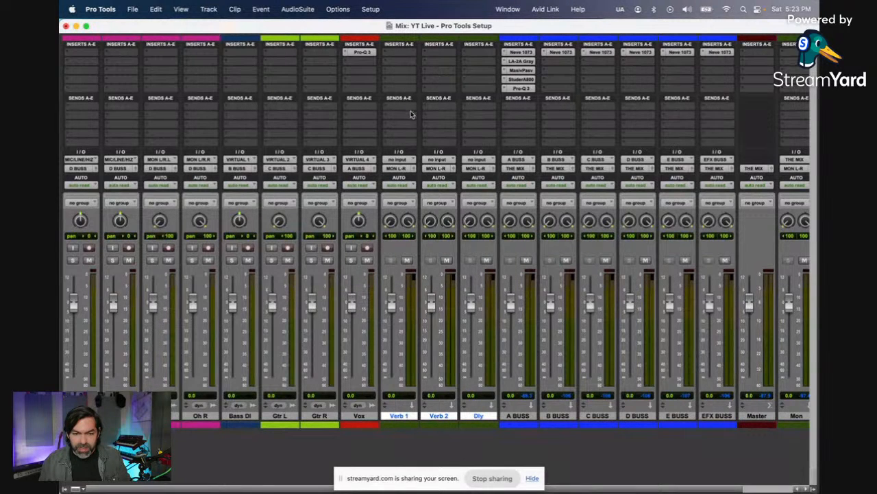
# Step: Route the outputs of the Verb 1, Verb 2 and Dly tracks to EFX BUSS, found by searching for "efx"
pyautogui.click(400, 170)
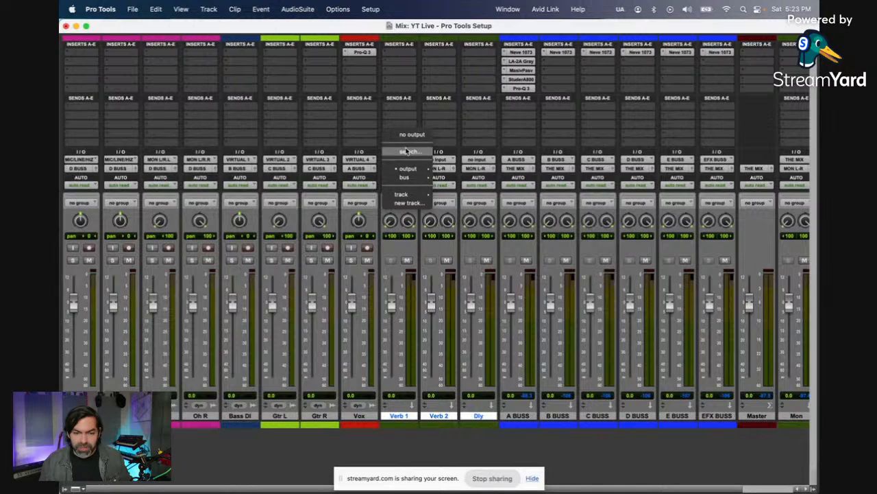
pyautogui.click(410, 151)
pyautogui.write('efx')
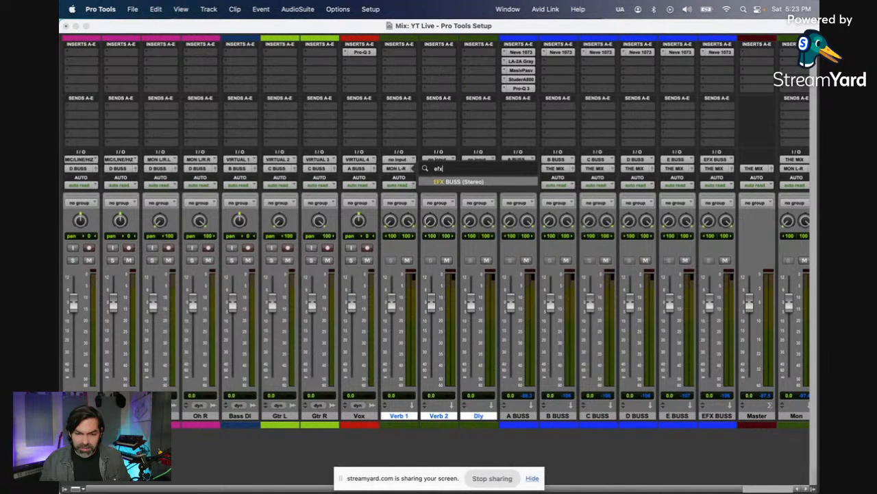
pyautogui.press('Return')
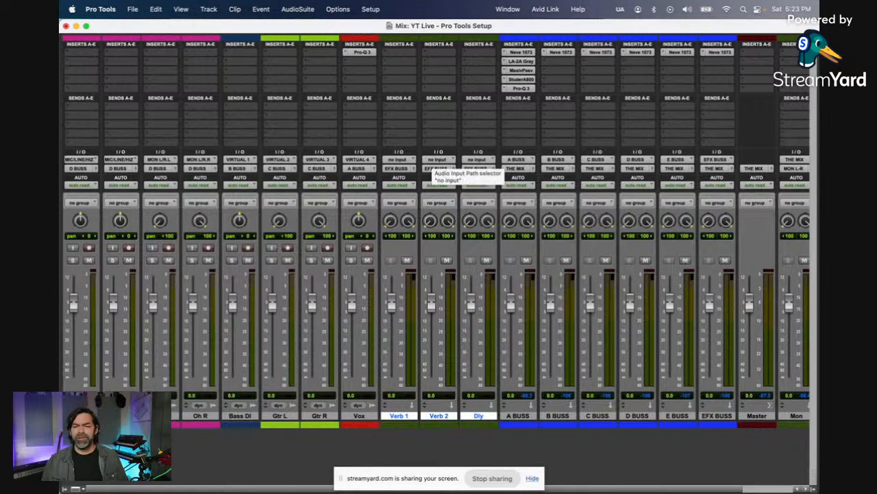
# Step: Assign the Verb 1, Verb 2 and Dly 1 busses as inputs of the Verb 1, Verb 2 and Dly tracks respectively
pyautogui.click(406, 160)
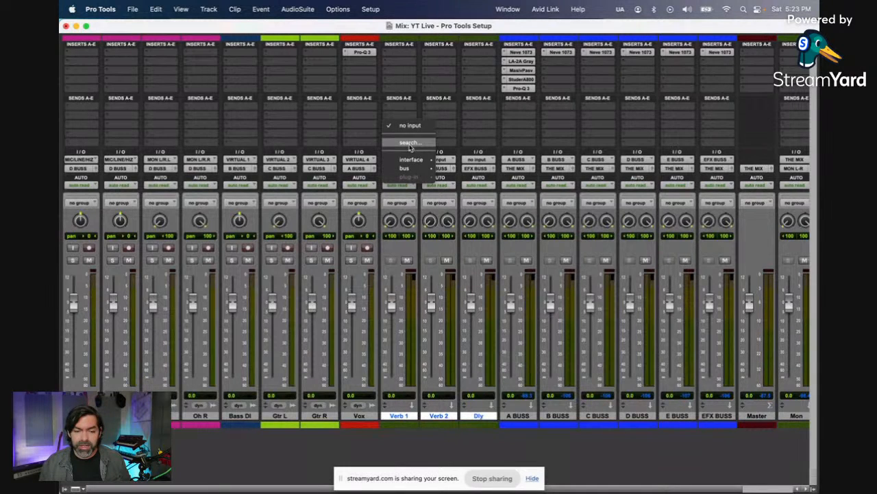
pyautogui.click(411, 142)
pyautogui.write('verb')
pyautogui.press('Return')
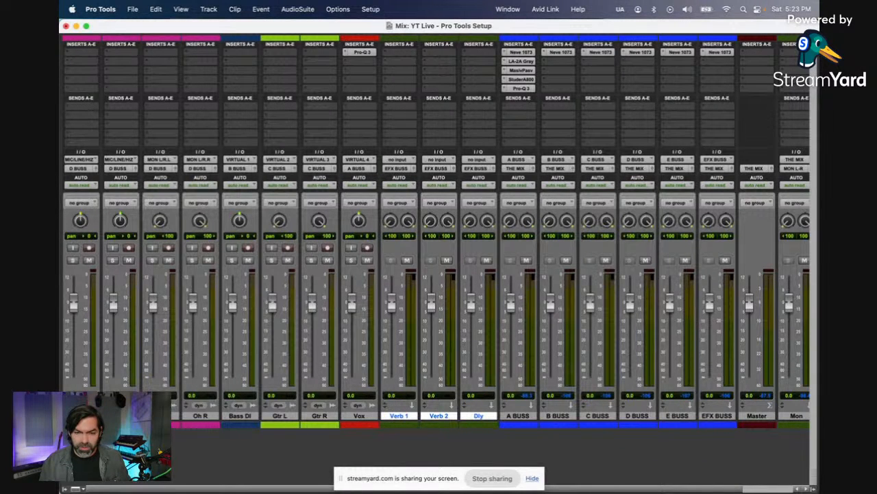
pyautogui.click(441, 159)
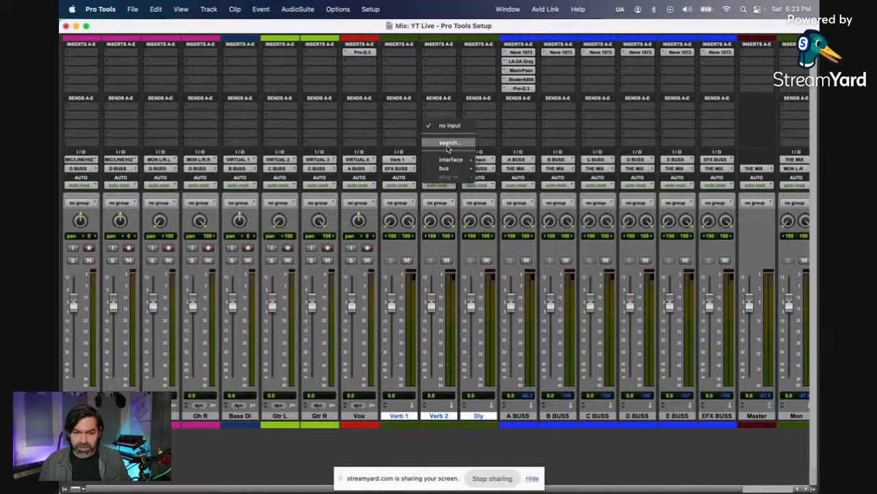
pyautogui.click(451, 145)
pyautogui.write('verb 2')
pyautogui.press('Return')
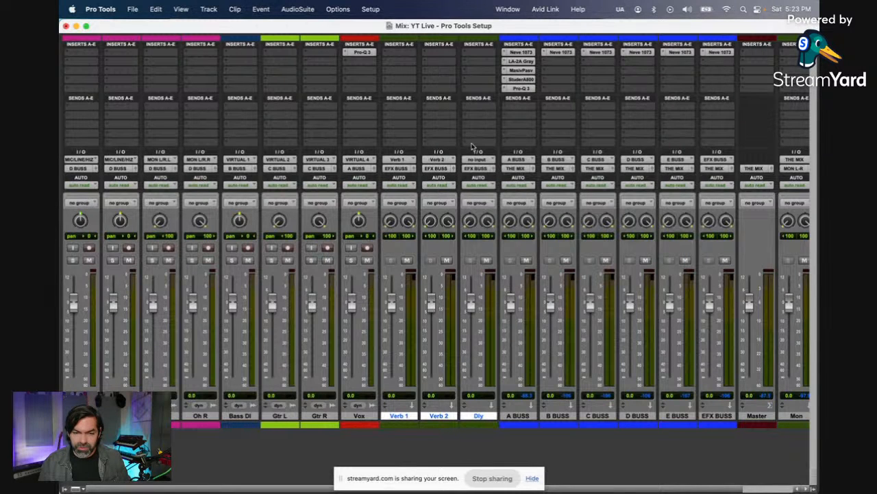
pyautogui.click(479, 161)
pyautogui.click(486, 146)
pyautogui.write('dly')
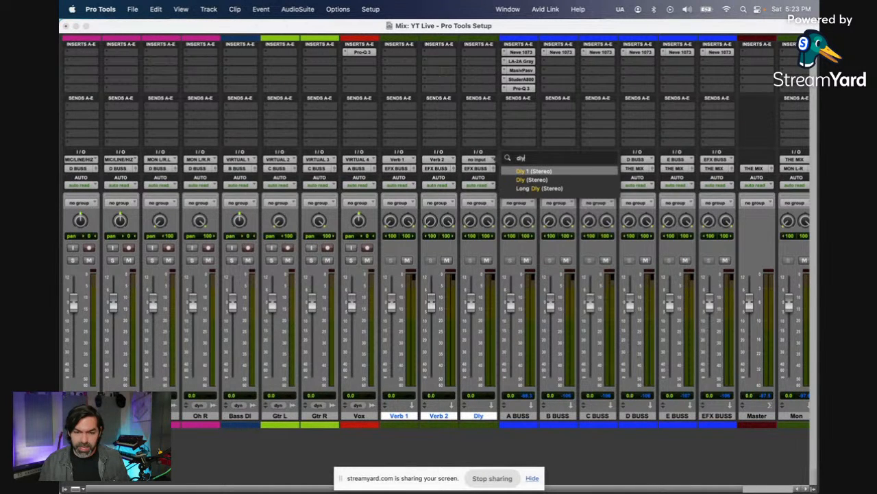
pyautogui.press('Return')
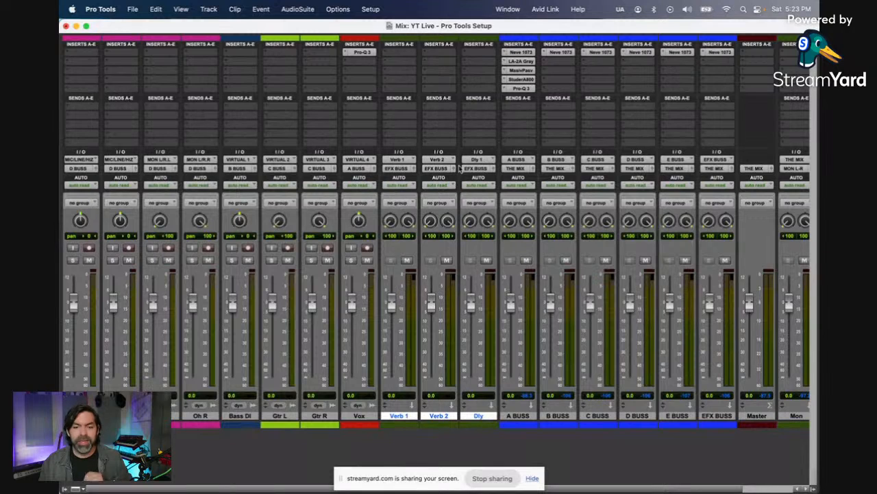
# Step: Insert the stereo UADx Lexicon 224 Digital Reverb in Verb 1's first insert slot and move its window so the whole plug-in fits on screen
pyautogui.click(406, 53)
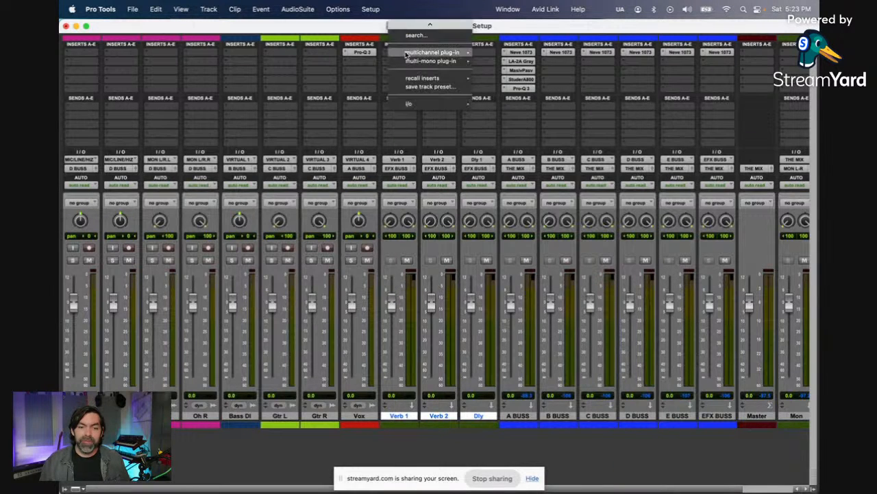
pyautogui.moveTo(471, 52)
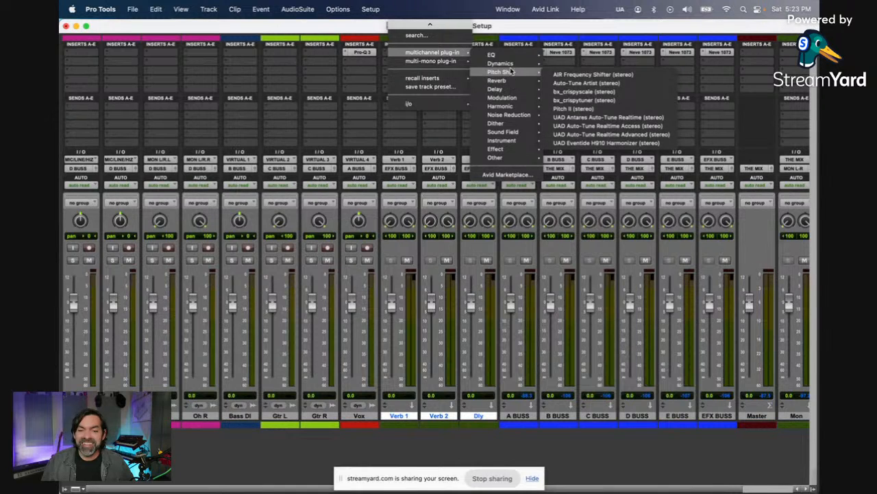
pyautogui.moveTo(516, 83)
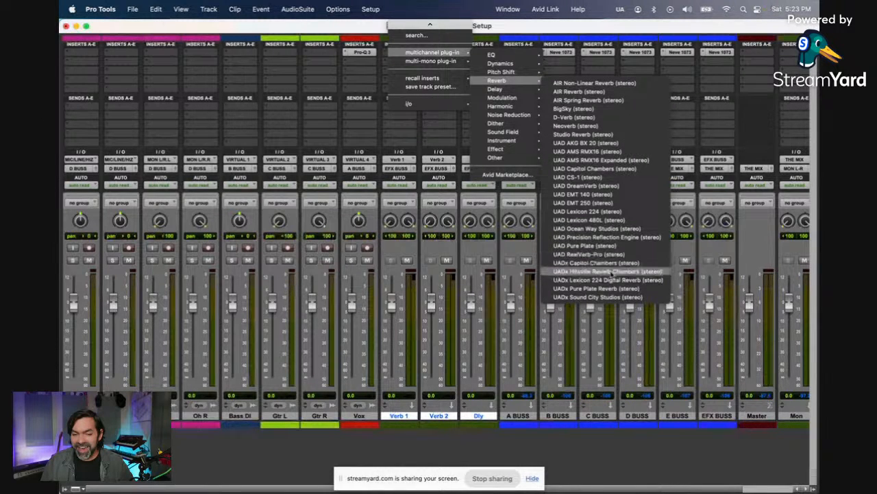
pyautogui.click(612, 280)
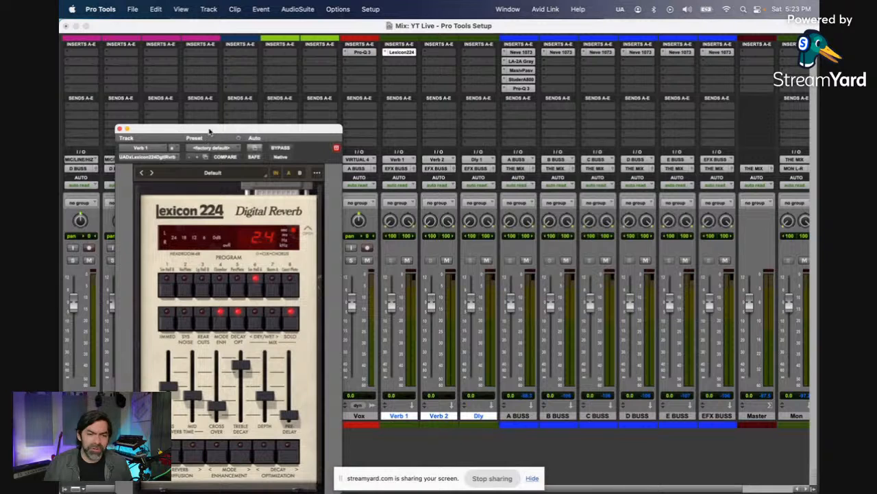
pyautogui.moveTo(210, 131); pyautogui.dragTo(210, 75)
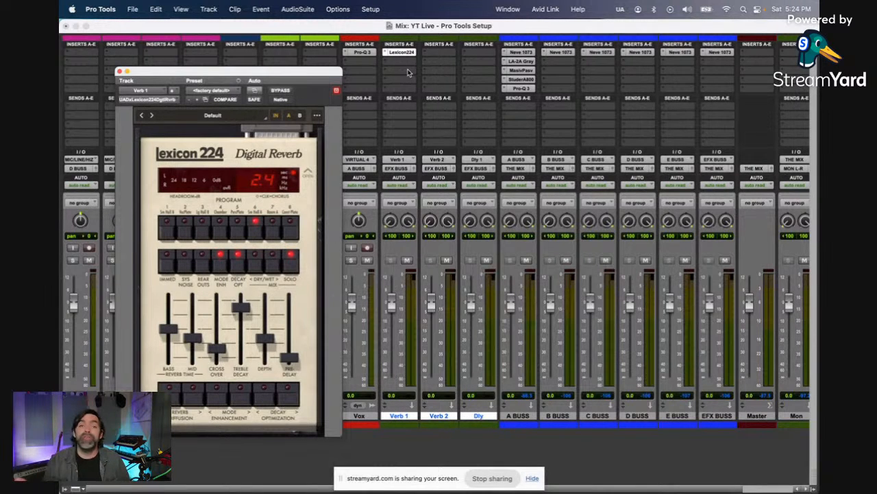
# Step: Insert the stereo UADx Sound City Studios in Verb 2's first insert slot and move its window so the whole plug-in fits on screen
pyautogui.click(447, 54)
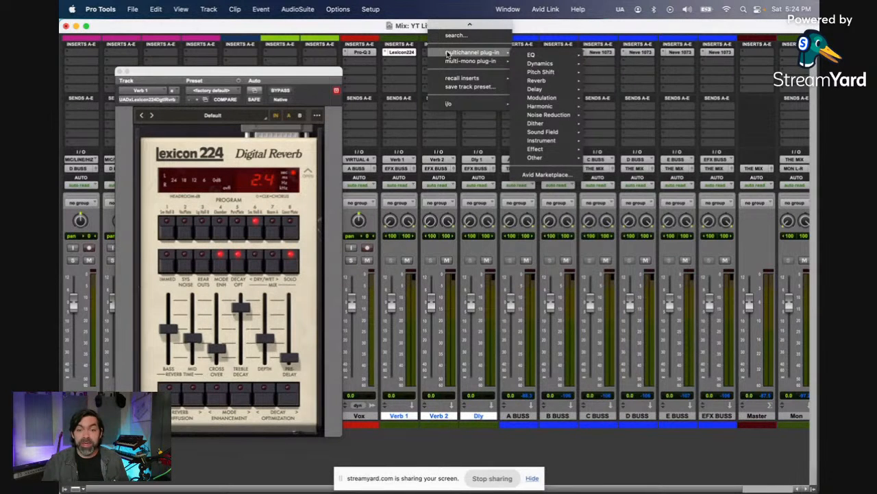
pyautogui.click(456, 35)
pyautogui.write('so')
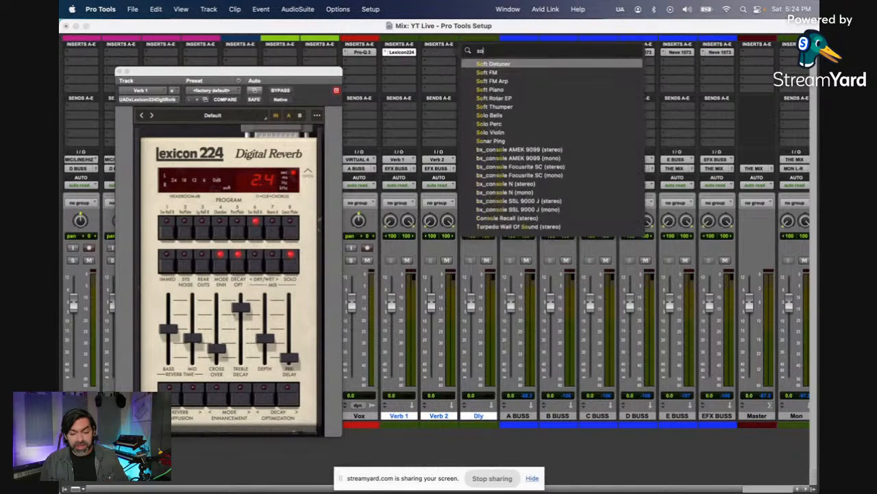
pyautogui.write('und')
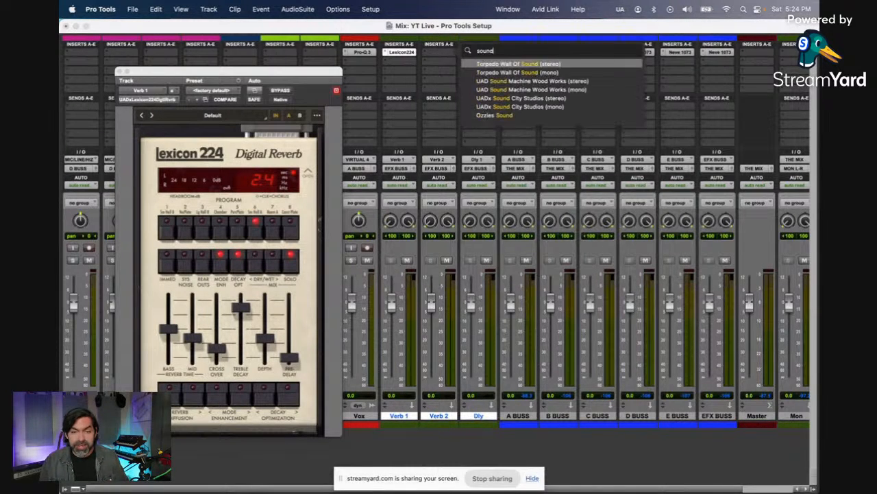
pyautogui.click(520, 104)
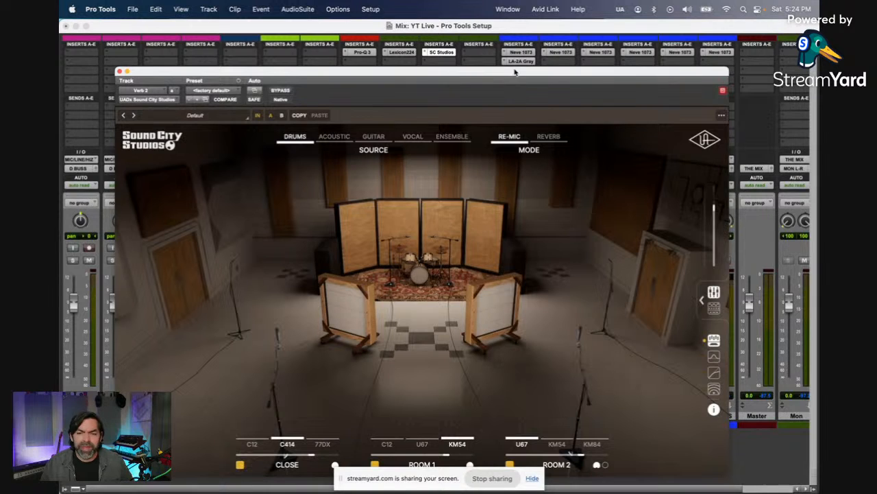
pyautogui.moveTo(515, 70); pyautogui.dragTo(520, 53)
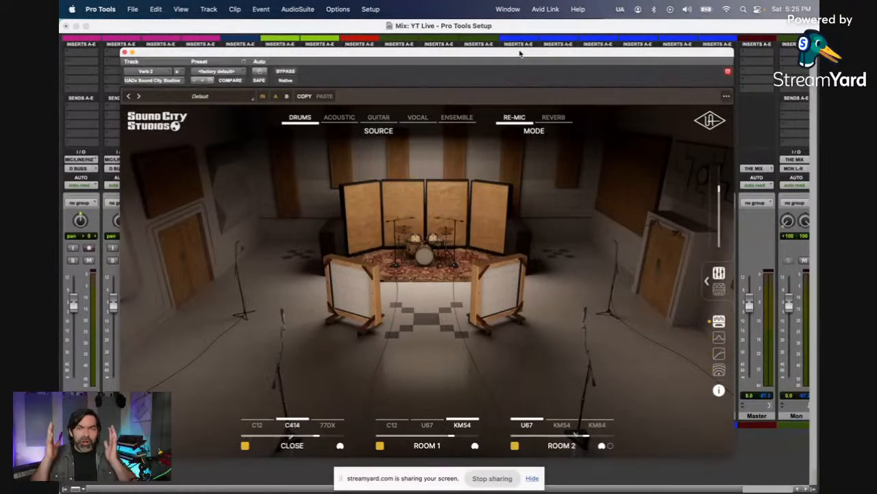
# Step: Expand the Sound City Studios mixer, show its master effects and set the source to Acoustic
pyautogui.click(708, 279)
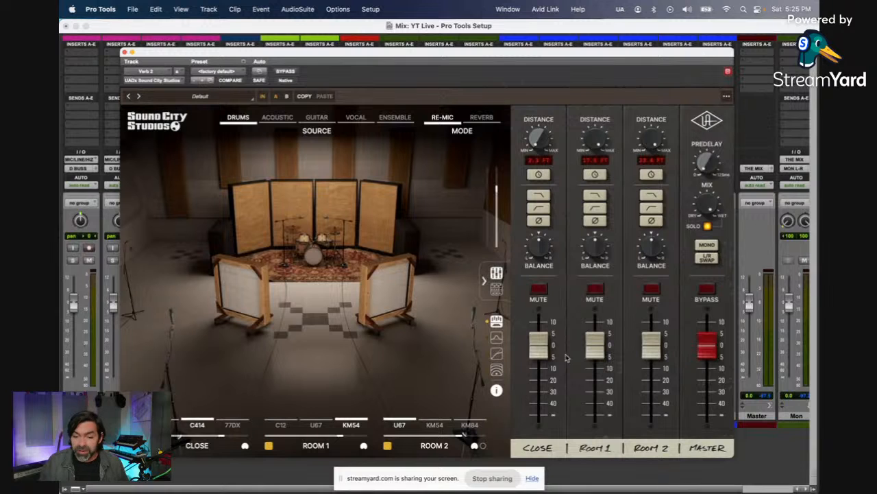
pyautogui.click(499, 291)
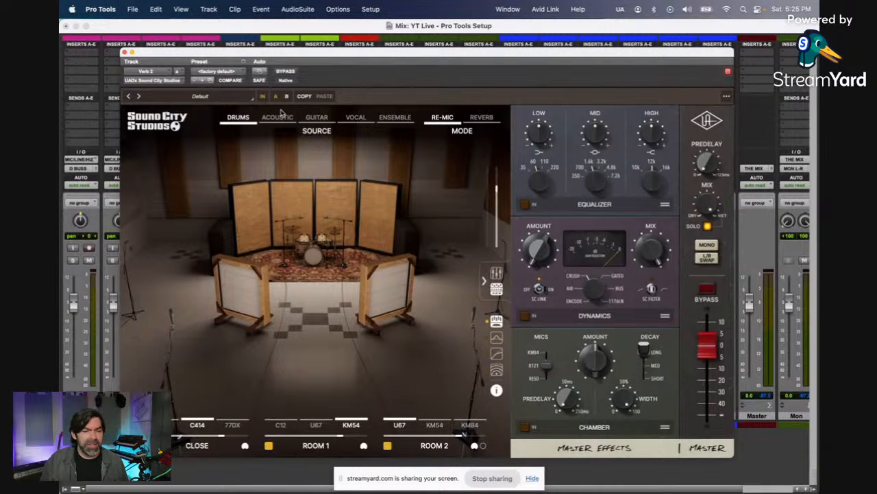
pyautogui.moveTo(283, 115)
pyautogui.click(272, 140)
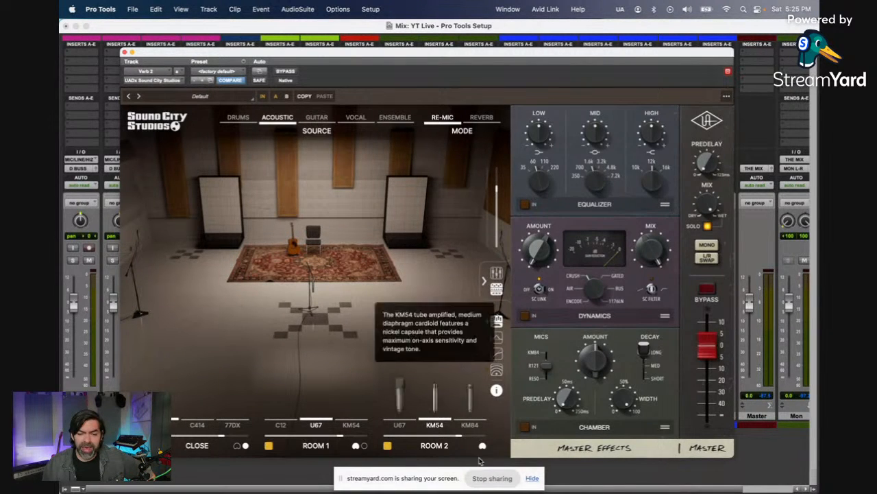
# Step: Choose the KM84 as the Room 2 microphone and mute the Close channel in the plug-in's mixer
pyautogui.click(470, 423)
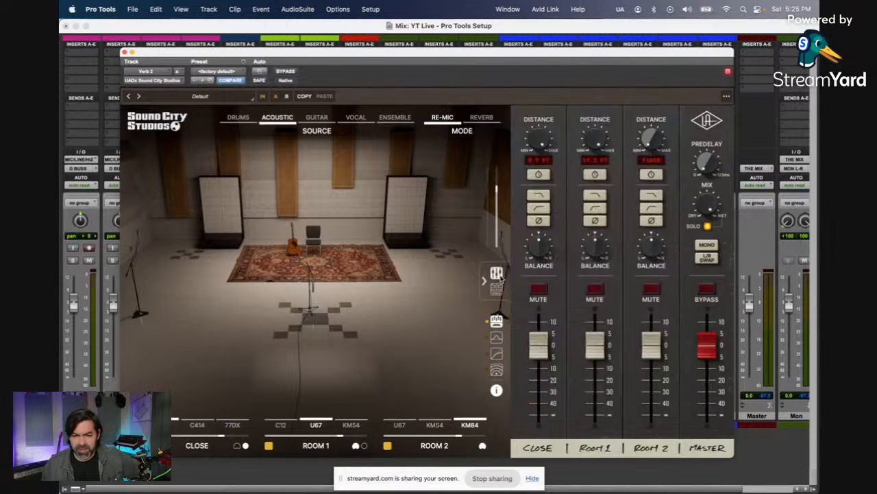
pyautogui.click(498, 274)
pyautogui.click(539, 289)
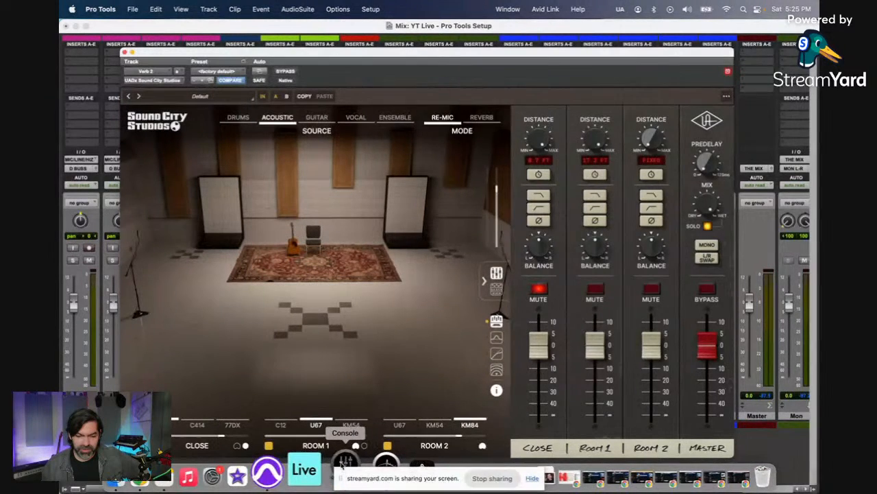
# Step: Switch to the UA Console app and set the Analog 1 input gain to about 43 dB
pyautogui.click(339, 461)
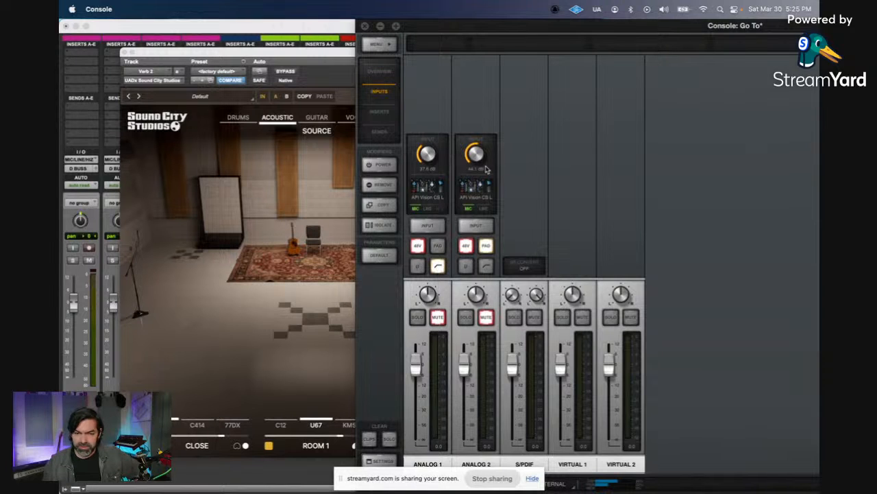
pyautogui.moveTo(430, 156); pyautogui.dragTo(430, 213)
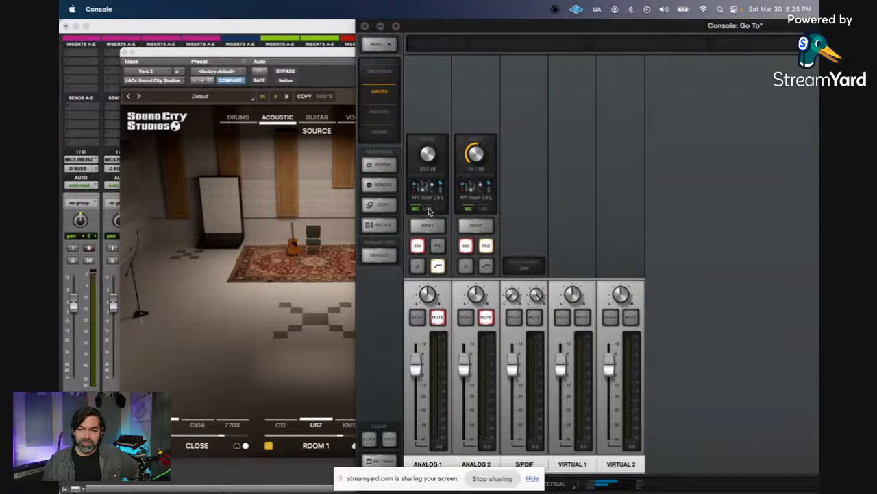
pyautogui.moveTo(429, 211); pyautogui.dragTo(429, 153)
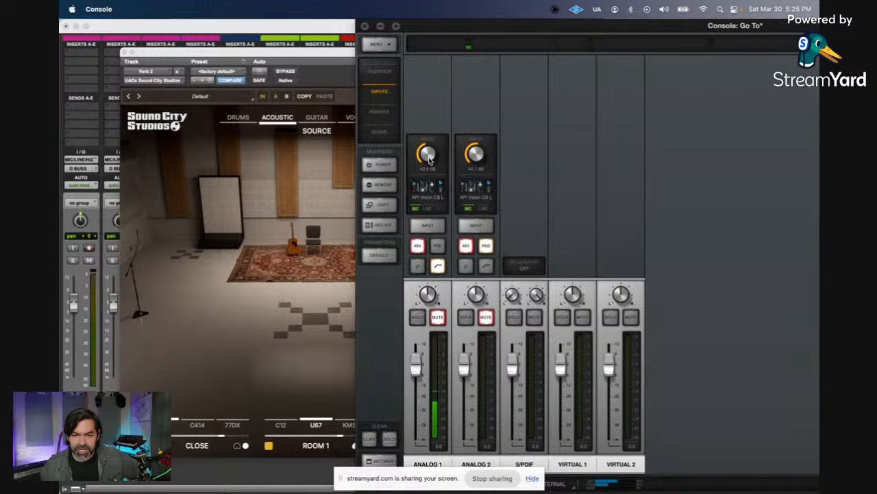
# Step: Return to Pro Tools and set the Sound City Studios mode to Reverb
pyautogui.click(288, 356)
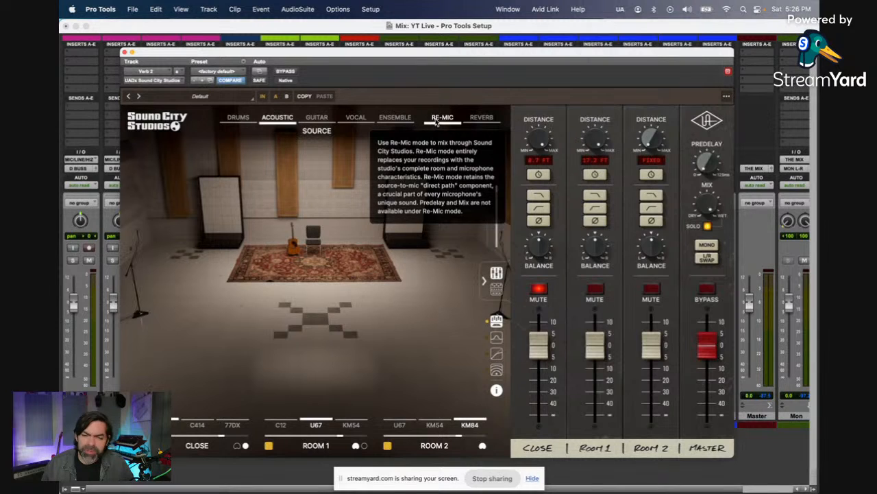
pyautogui.click(482, 120)
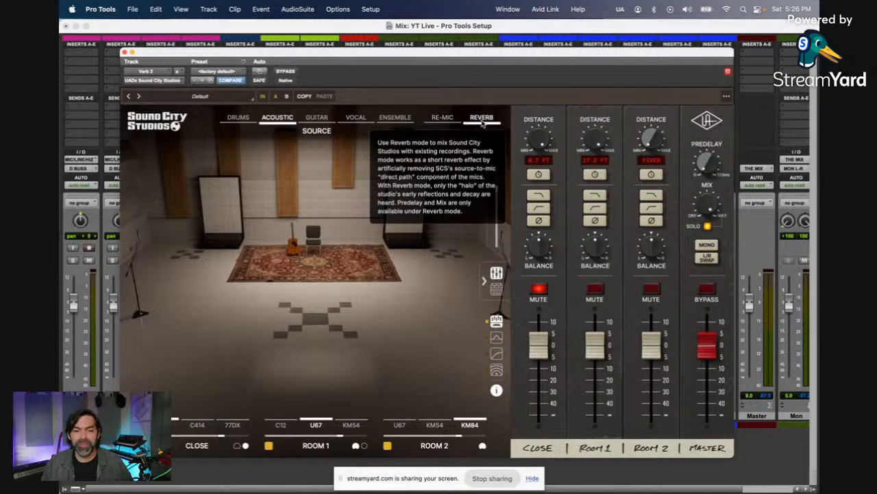
# Step: Switch to StreamYard in Chrome to mute the microphone and turn off the camera, and return to Pro Tools
pyautogui.press('super+Tab')
pyautogui.press('super+Tab')
pyautogui.press('super+Tab')
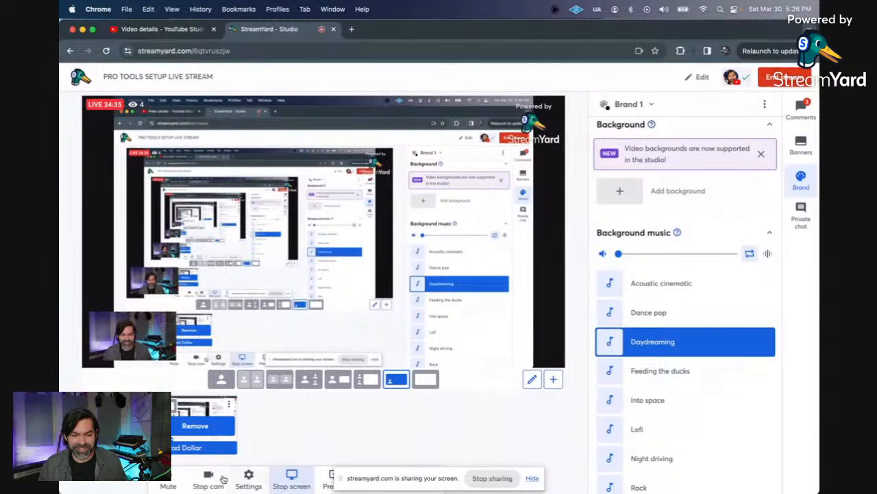
pyautogui.click(169, 480)
pyautogui.click(207, 478)
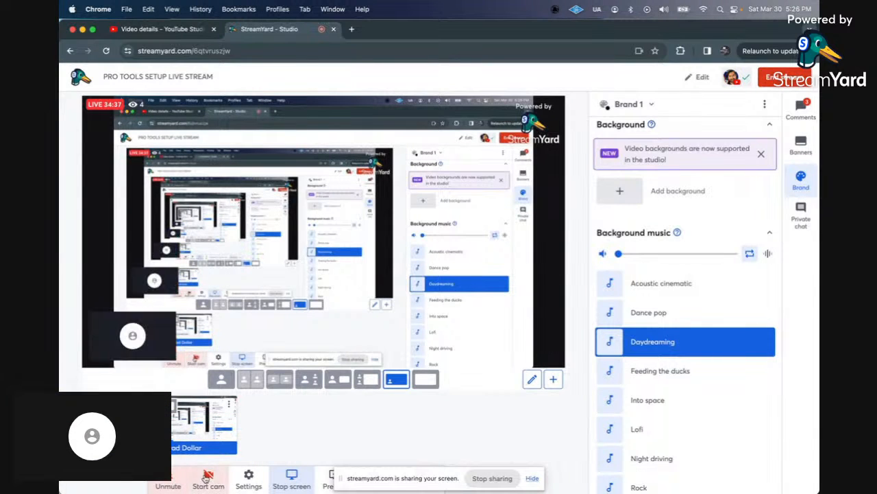
pyautogui.press('super+Tab')
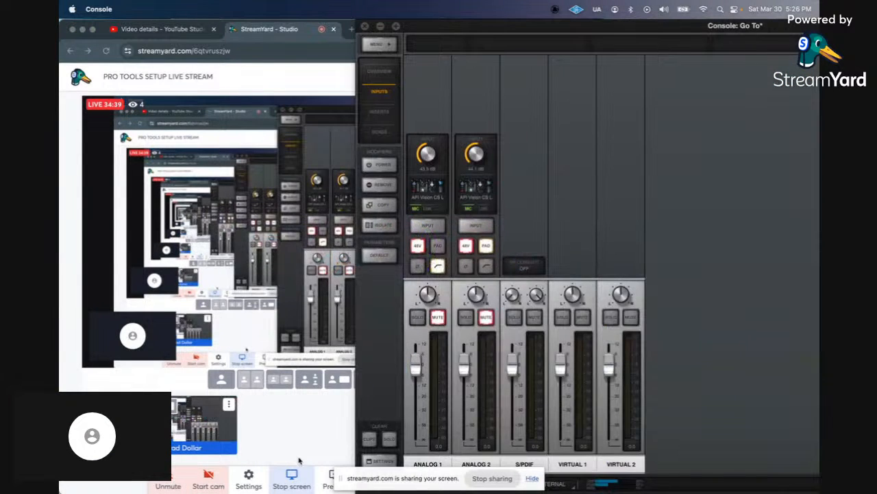
pyautogui.press('super+Tab')
pyautogui.press('super+Tab')
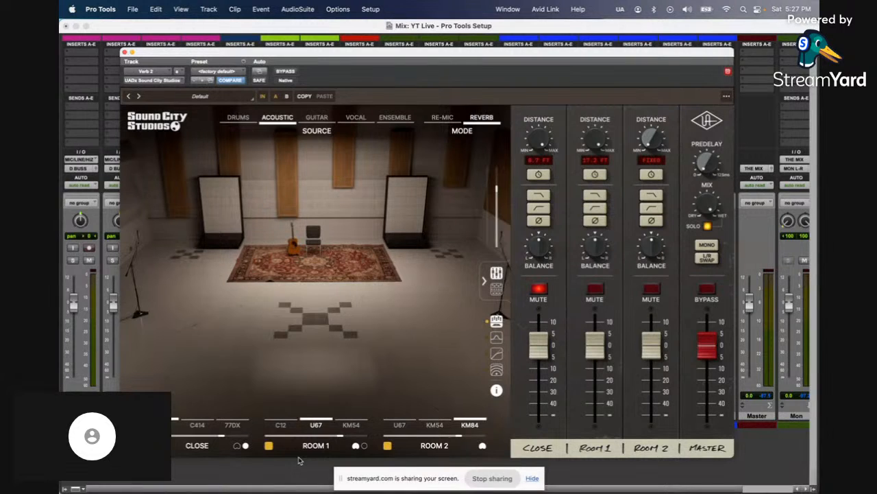
# Step: Switch to StreamYard in Chrome to turn on the camera and unmute the microphone, and return to Pro Tools
pyautogui.press('super+Tab')
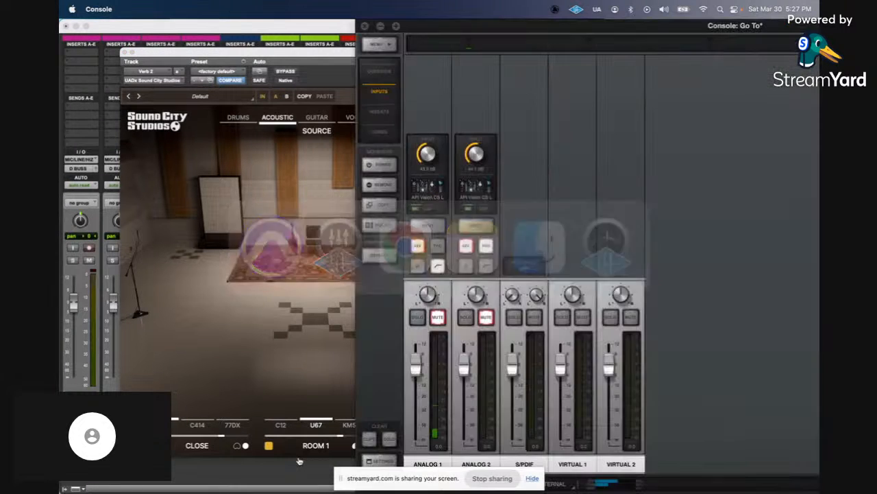
pyautogui.press('super+Tab')
pyautogui.press('super+Tab')
pyautogui.press('super+Tab')
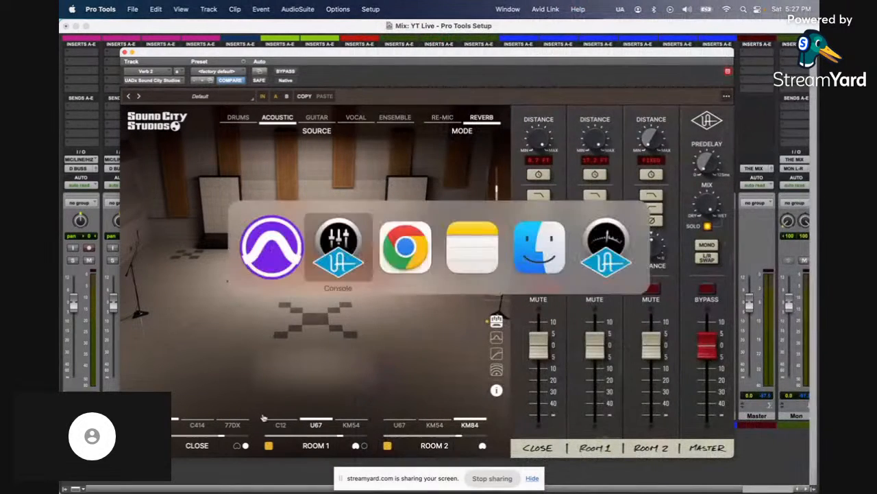
pyautogui.click(204, 477)
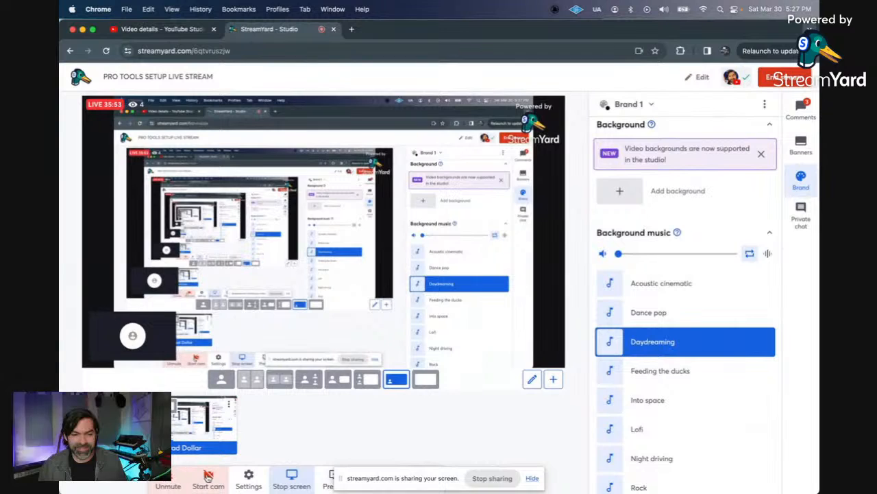
pyautogui.click(178, 471)
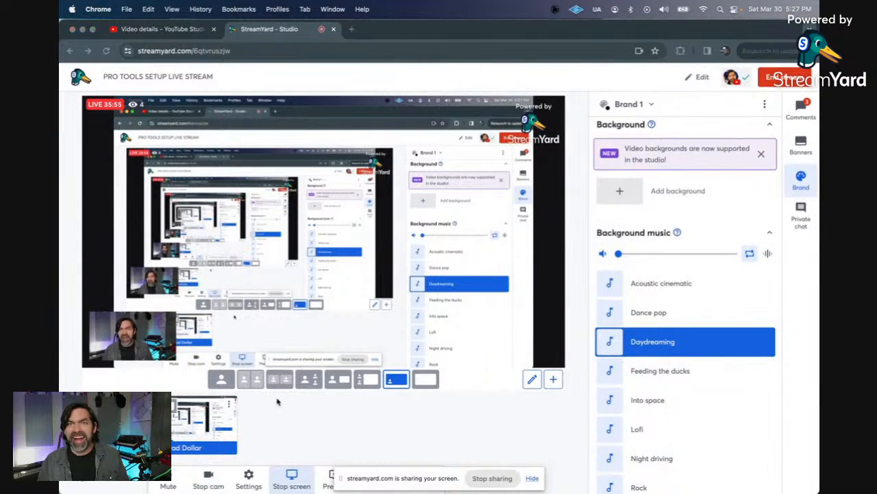
pyautogui.press('super+Tab')
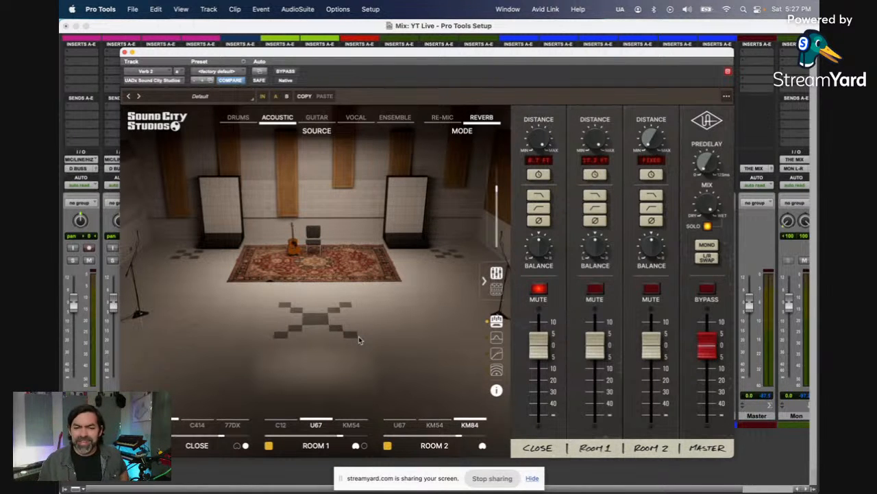
# Step: Read the Re-Mic and Reverb mode descriptions in Sound City Studios and close the plug-in window
pyautogui.moveTo(266, 138)
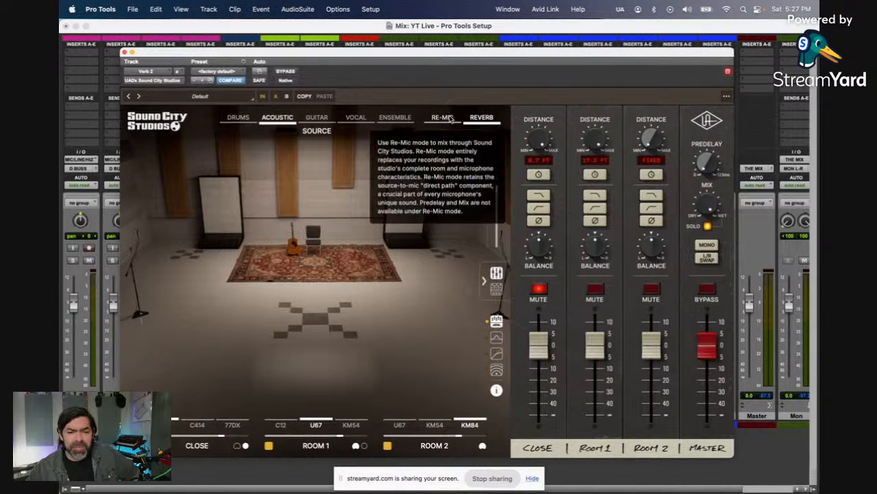
pyautogui.moveTo(450, 117)
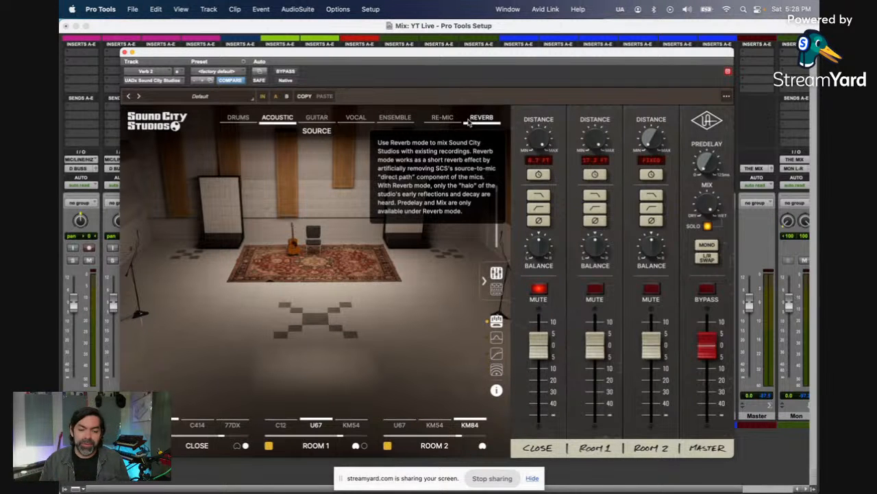
pyautogui.click(124, 53)
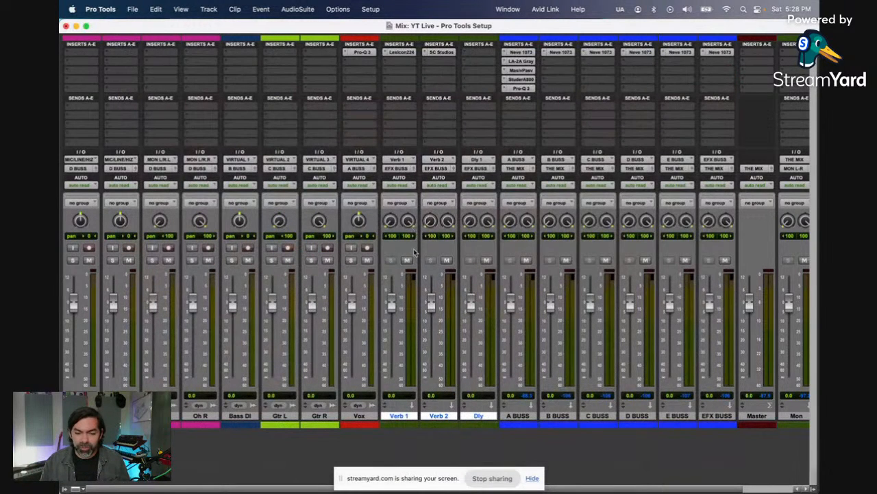
# Step: Search for "bx", put the stereo bx_delay2500 on the Dly track's first insert, and move its window clear of the inserts
pyautogui.click(483, 54)
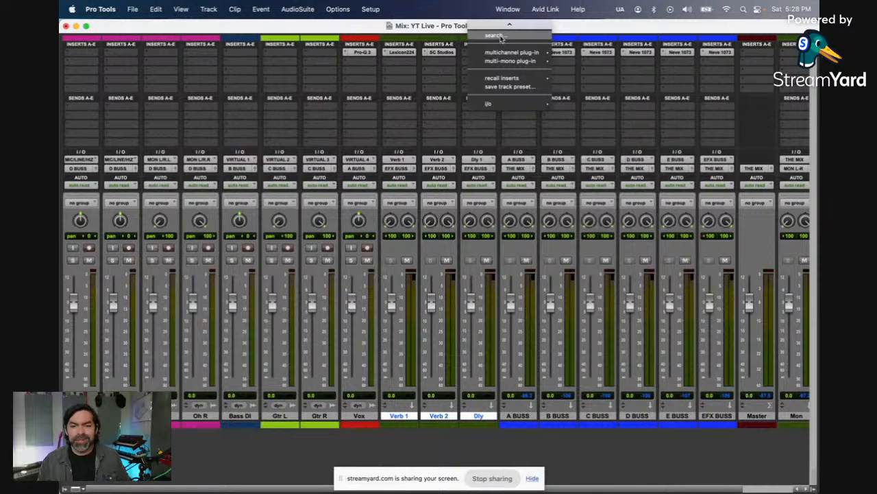
pyautogui.click(496, 35)
pyautogui.write('bx')
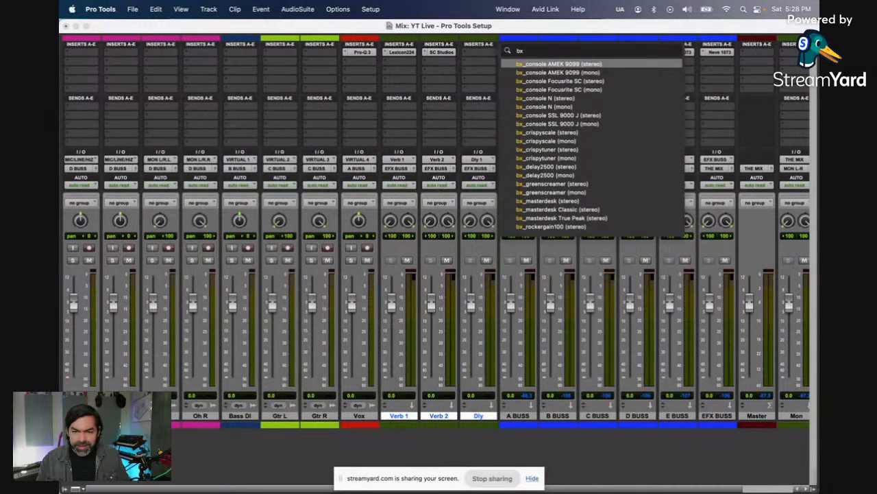
pyautogui.click(561, 166)
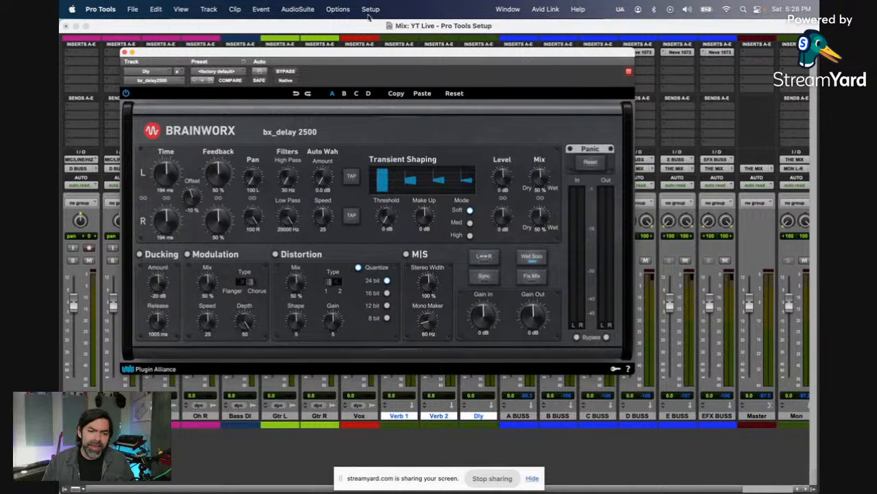
pyautogui.moveTo(353, 59); pyautogui.dragTo(395, 60)
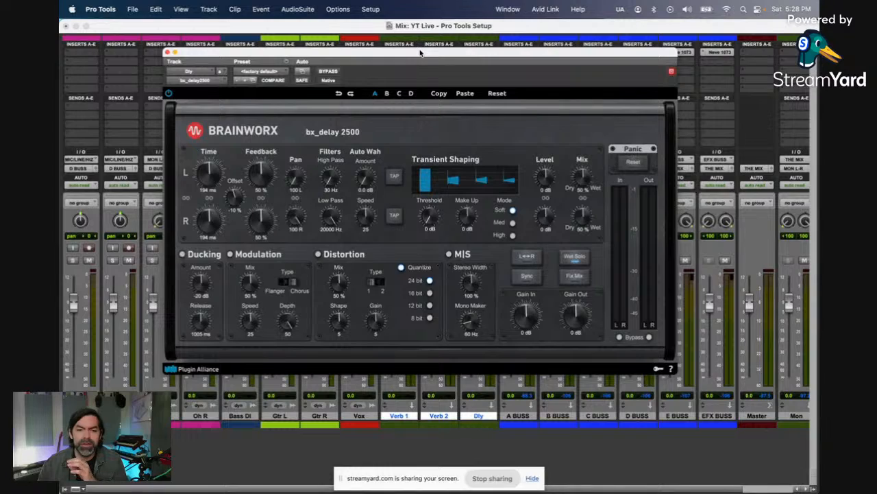
pyautogui.moveTo(421, 53); pyautogui.dragTo(706, 91)
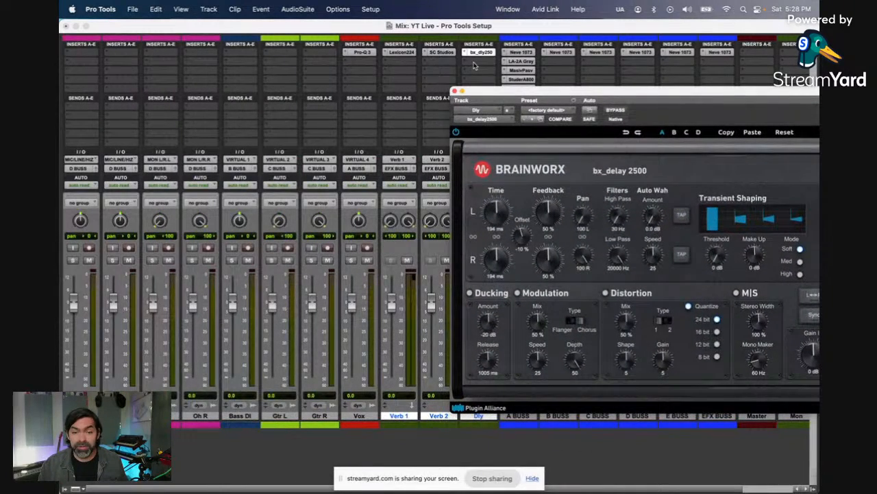
# Step: Add the stereo BBD Delay to the Dly track's second insert and adjust its Feedback
pyautogui.click(473, 65)
pyautogui.moveTo(520, 62)
pyautogui.moveTo(584, 100)
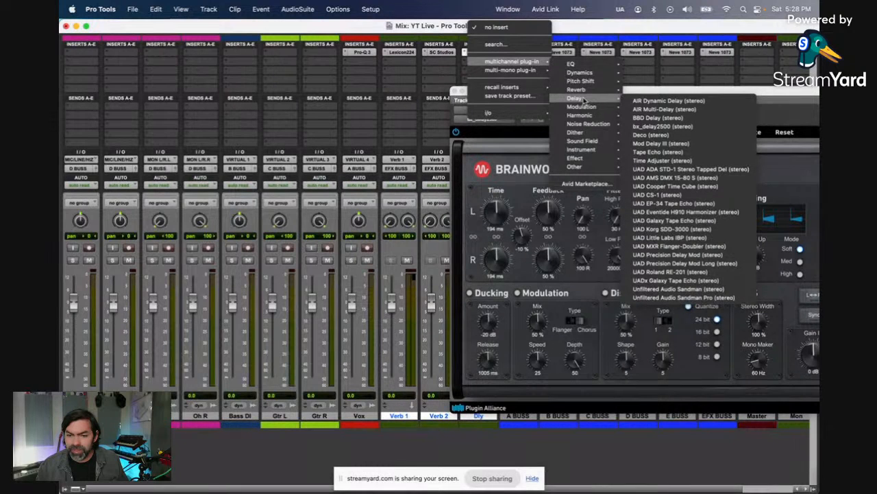
pyautogui.click(658, 118)
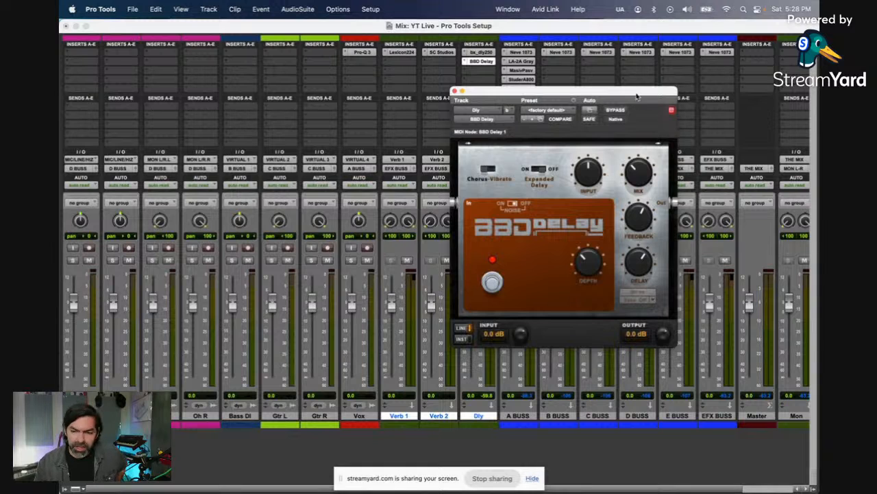
pyautogui.moveTo(641, 105); pyautogui.dragTo(388, 94)
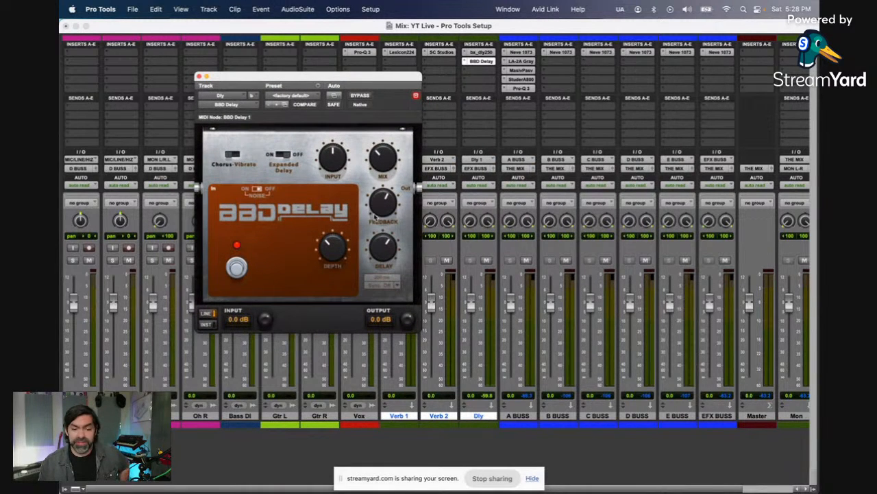
pyautogui.moveTo(377, 218); pyautogui.dragTo(379, 211)
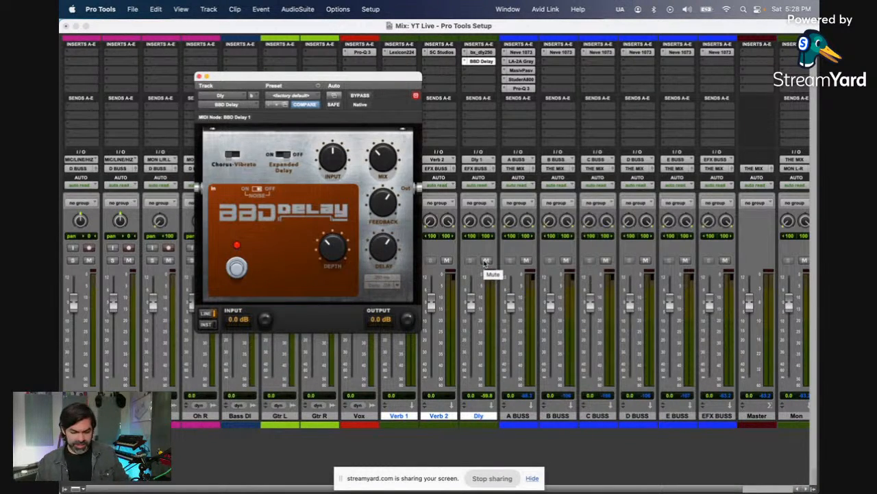
# Step: Switch to the UA Console app, set the Analog 1 input gain to about 39 dB, and return to Pro Tools
pyautogui.press('super+Tab')
pyautogui.press('super+Tab')
pyautogui.press('super+Tab')
pyautogui.press('super+Tab')
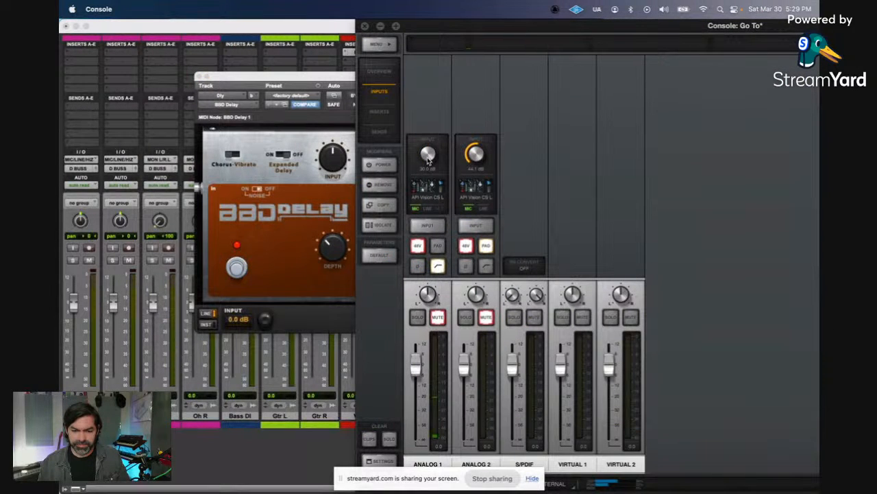
pyautogui.moveTo(428, 160); pyautogui.dragTo(425, 122)
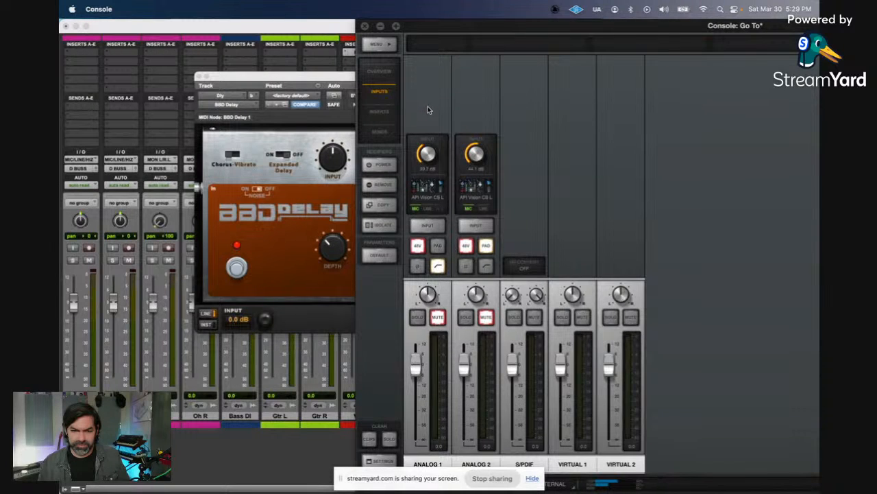
pyautogui.press('super+Tab')
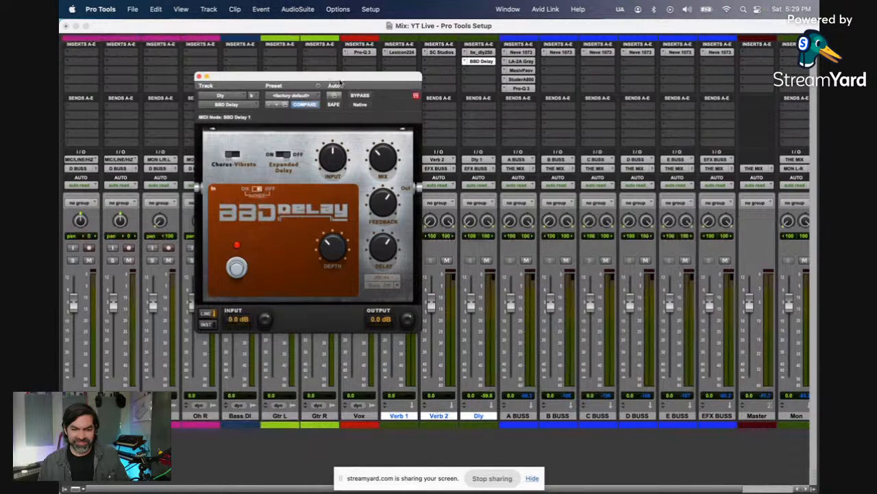
pyautogui.press('super+Tab')
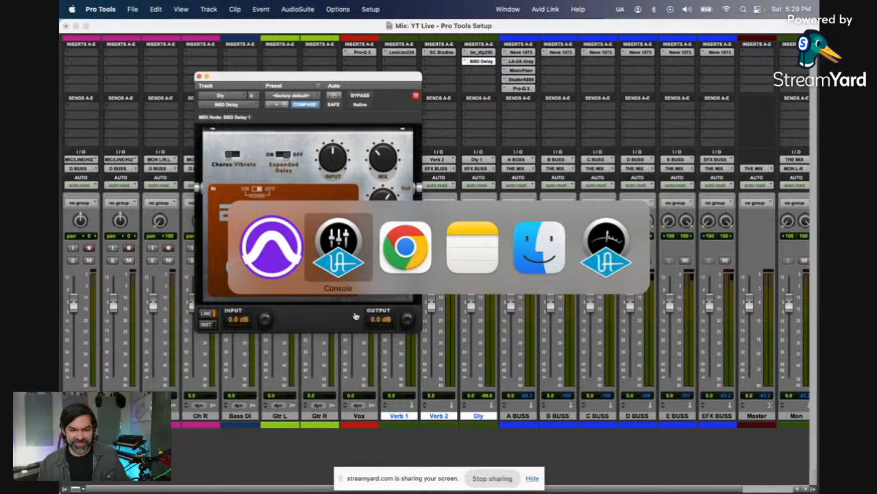
pyautogui.press('super+Tab')
pyautogui.press('super+Tab')
pyautogui.press('super+Tab')
pyautogui.press('super+Tab')
pyautogui.press('super+Tab')
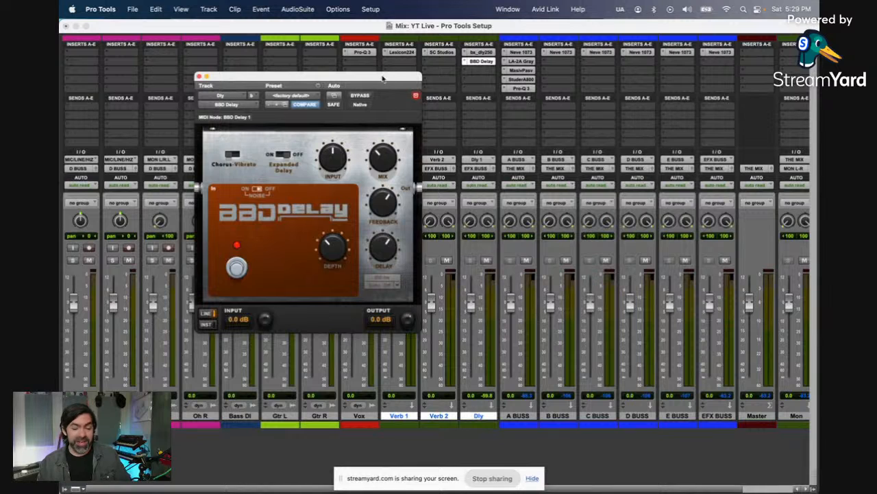
# Step: Move the BBD Delay window aside and add the stereo Tape Echo to the Dly track's third insert
pyautogui.moveTo(382, 79); pyautogui.dragTo(404, 84)
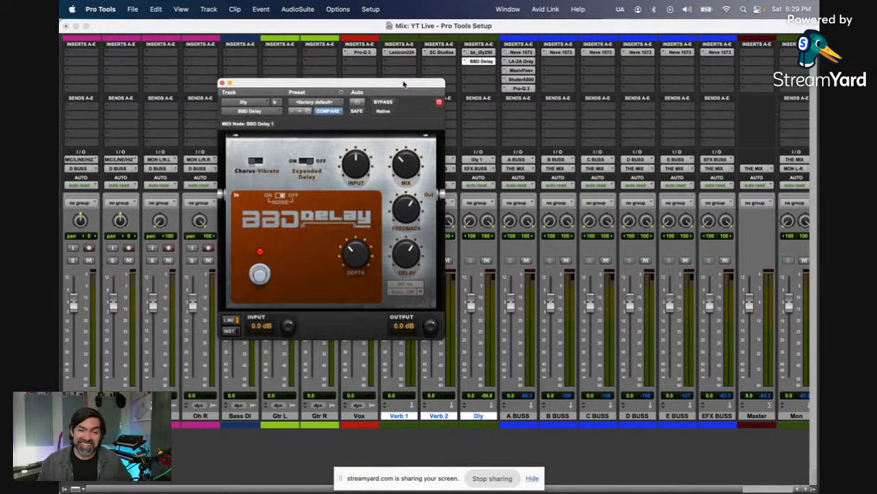
pyautogui.moveTo(403, 84); pyautogui.dragTo(319, 65)
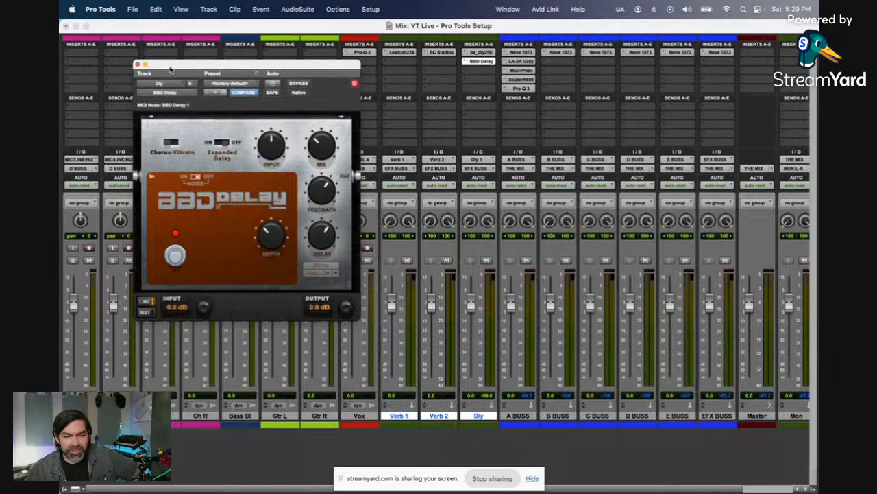
pyautogui.click(465, 72)
pyautogui.moveTo(530, 71)
pyautogui.moveTo(572, 77)
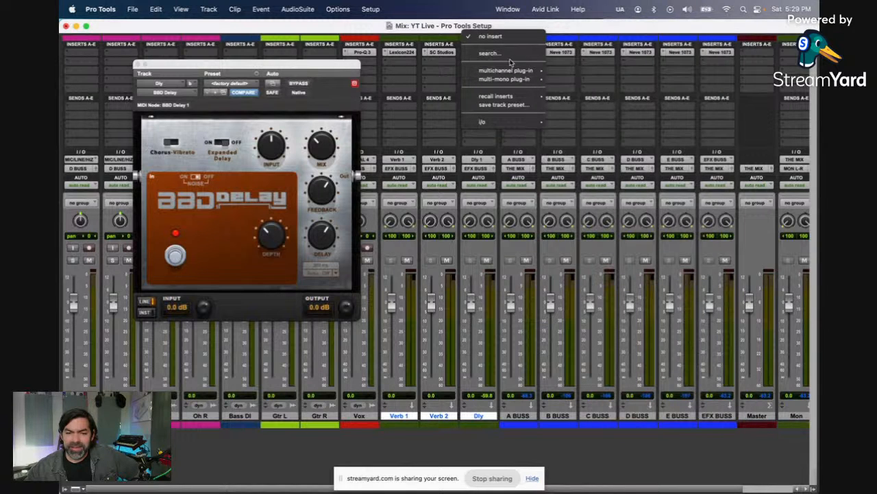
pyautogui.moveTo(576, 107)
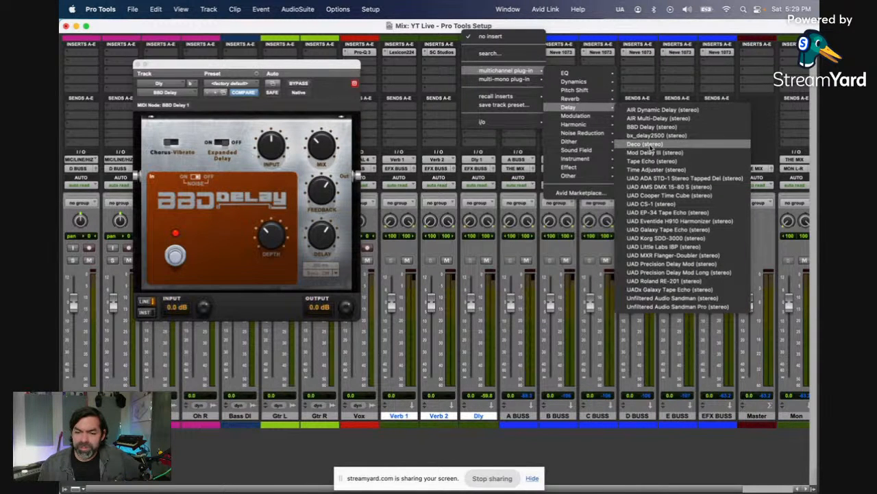
pyautogui.click(655, 160)
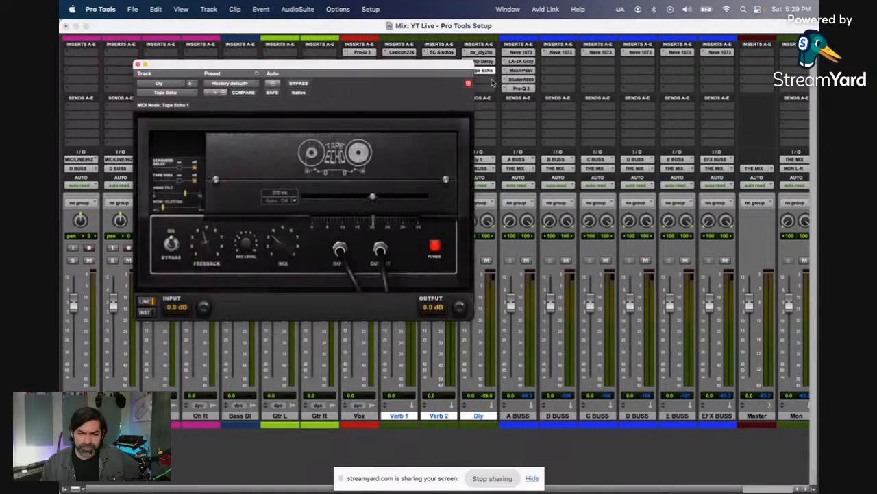
# Step: Replace Tape Echo on the Dly track's third insert with the stereo UADx Galaxy Tape Echo and close its window
pyautogui.moveTo(458, 72); pyautogui.dragTo(485, 120)
pyautogui.click(467, 78)
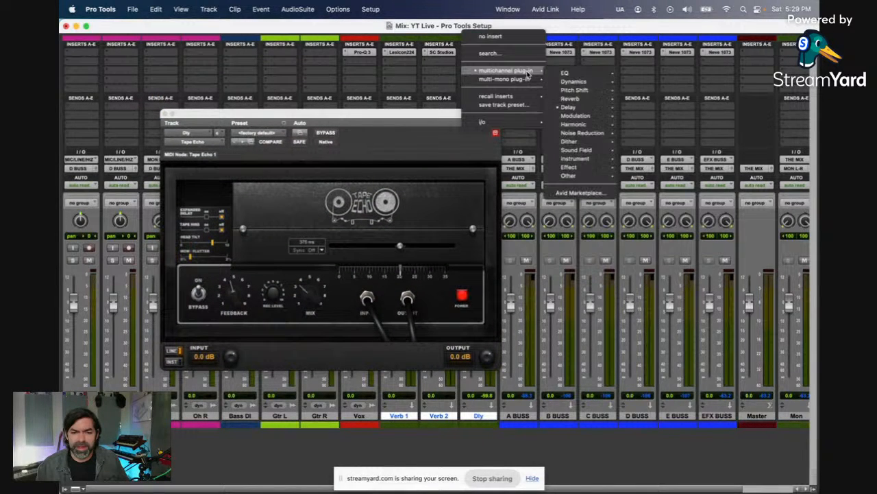
pyautogui.moveTo(569, 107)
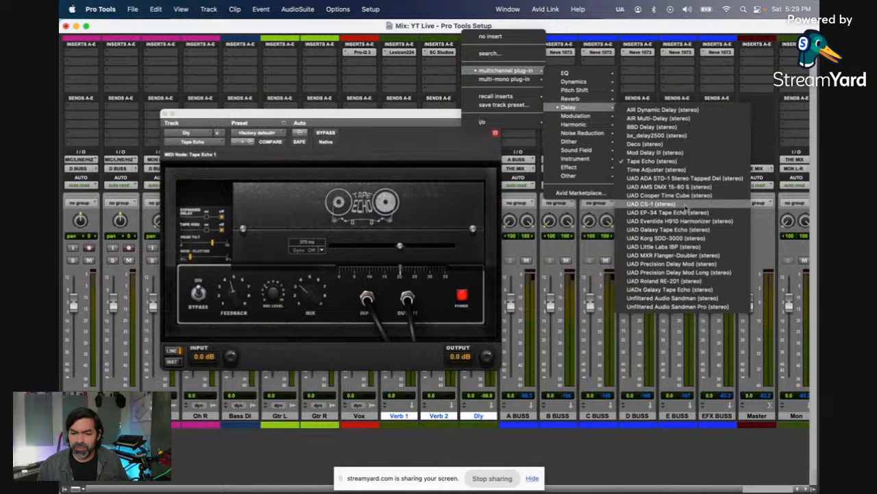
pyautogui.click(683, 290)
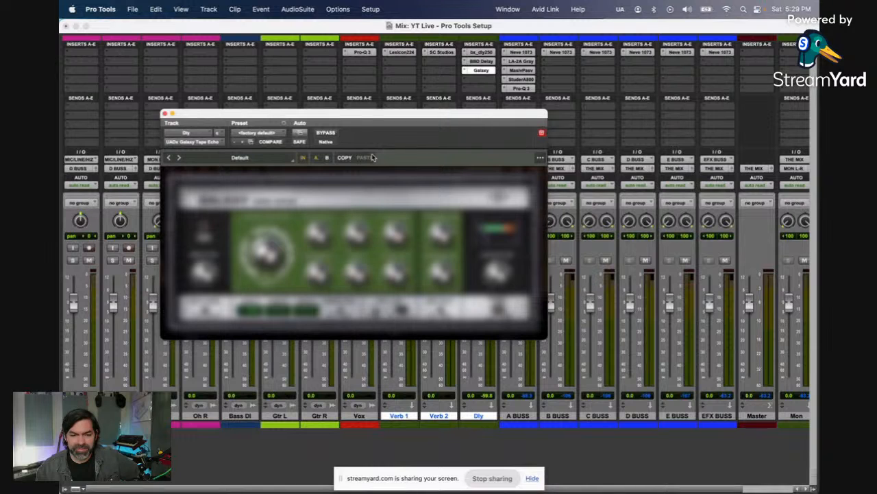
pyautogui.moveTo(383, 117); pyautogui.dragTo(348, 76)
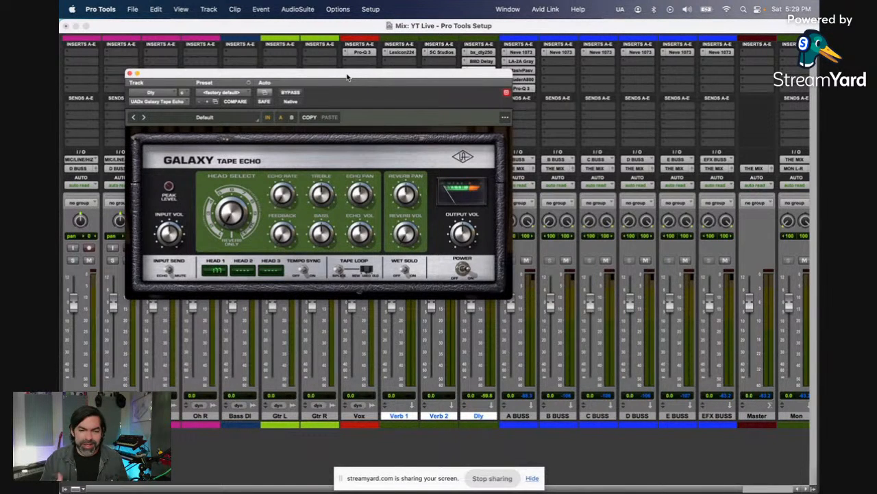
pyautogui.moveTo(348, 77); pyautogui.dragTo(596, 114)
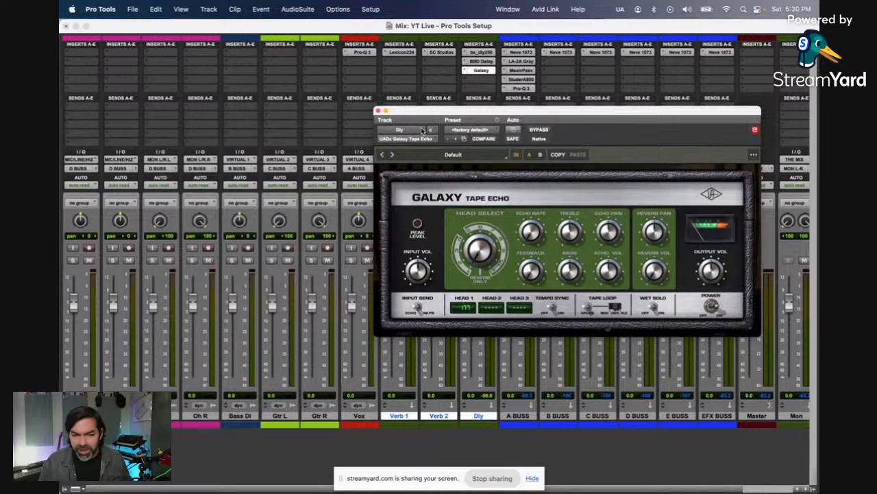
pyautogui.click(379, 111)
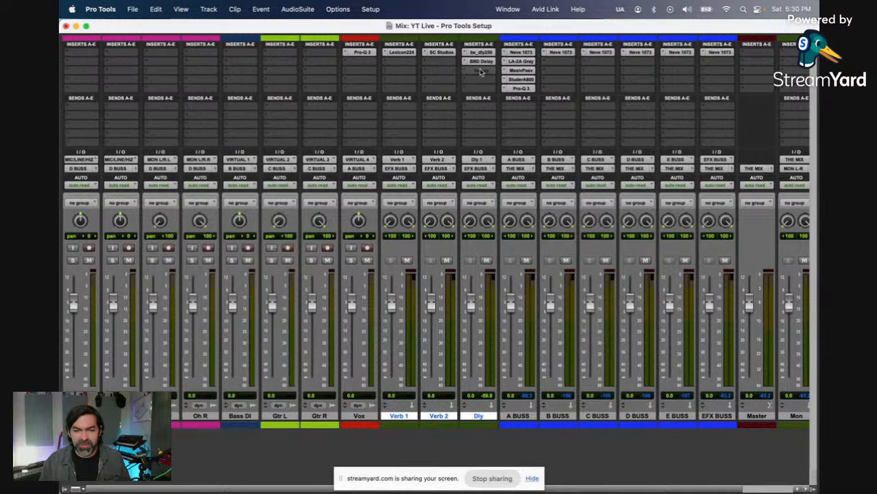
# Step: Make the Galaxy and BBD Delay inserts on Dly inactive, then open bx_delay2500 and move its window clear of the inserts
pyautogui.keyDown('ctrl'); pyautogui.keyDown('super'); pyautogui.click(481, 70); pyautogui.keyUp('super'); pyautogui.keyUp('ctrl')
pyautogui.keyDown('ctrl'); pyautogui.keyDown('super'); pyautogui.click(482, 61); pyautogui.keyUp('super'); pyautogui.keyUp('ctrl')
pyautogui.click(480, 52)
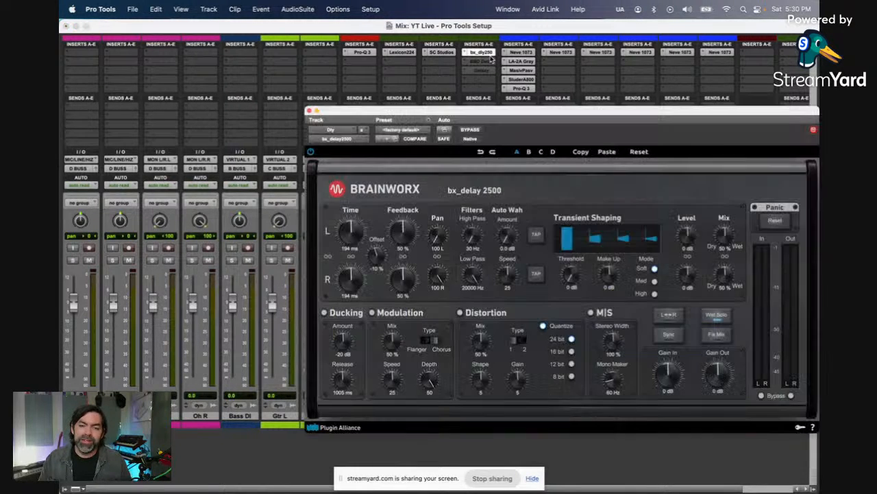
pyautogui.moveTo(508, 112); pyautogui.dragTo(718, 109)
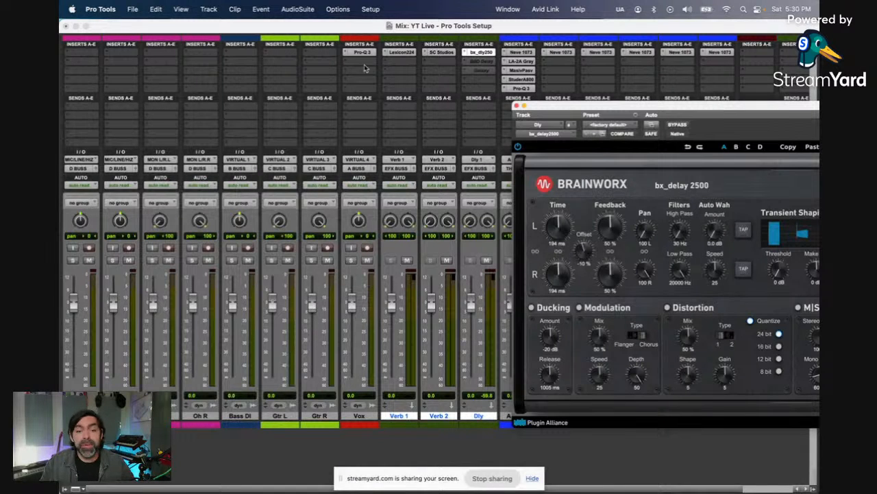
# Step: Add the stereo AIR Reverb to the Verb 1 track's second insert and make that insert inactive
pyautogui.click(404, 65)
pyautogui.moveTo(418, 63)
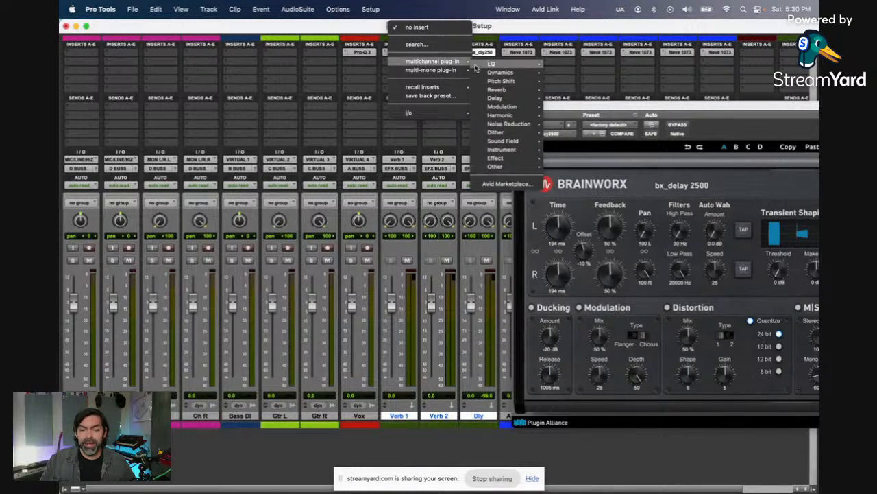
pyautogui.moveTo(505, 90)
pyautogui.click(569, 100)
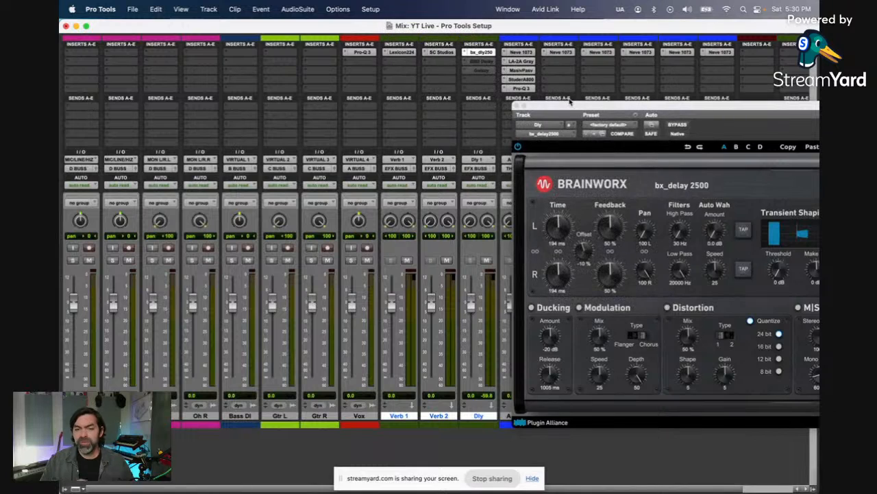
pyautogui.moveTo(635, 106); pyautogui.dragTo(401, 112)
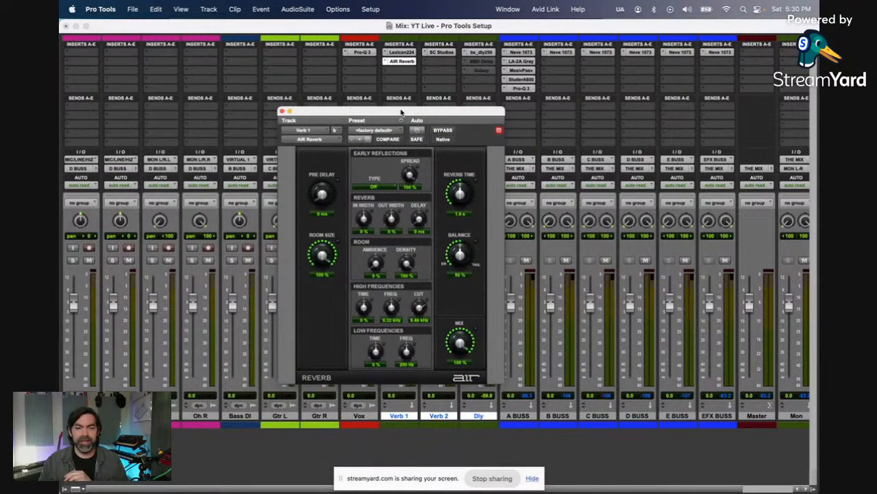
pyautogui.click(407, 65)
pyautogui.keyDown('ctrl'); pyautogui.keyDown('super'); pyautogui.click(407, 65); pyautogui.keyUp('super'); pyautogui.keyUp('ctrl')
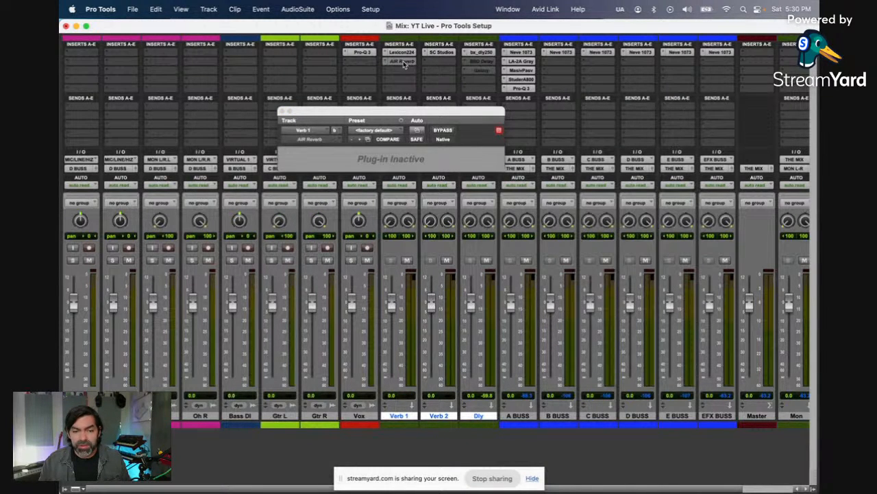
# Step: Add the stereo AIR Spring Reverb to the Verb 2 track's second insert, make it inactive and close its window
pyautogui.click(436, 62)
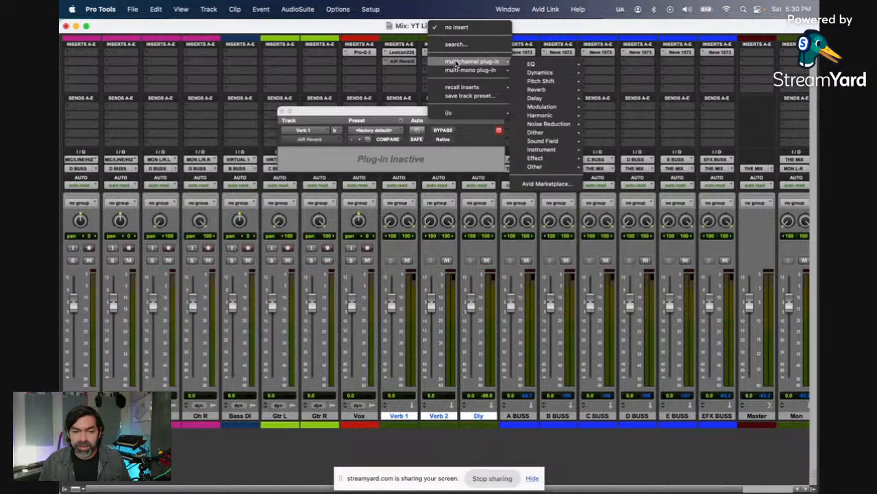
pyautogui.click(456, 44)
pyautogui.write('spri')
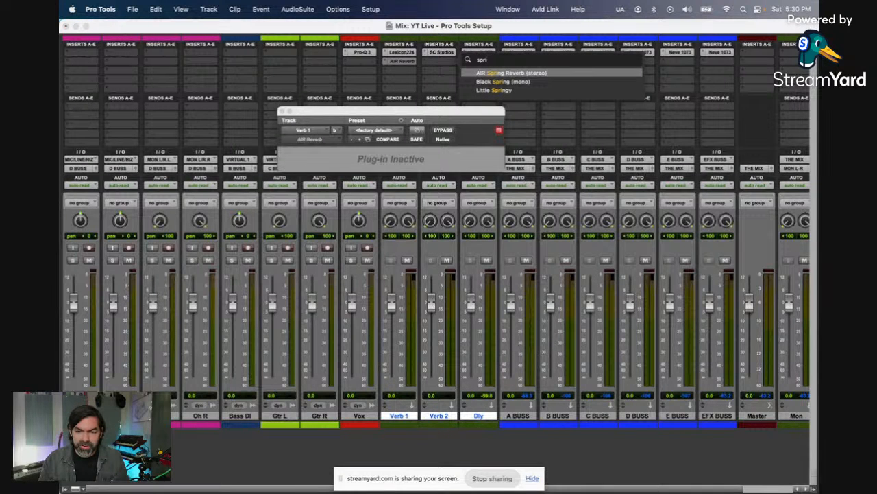
pyautogui.click(489, 73)
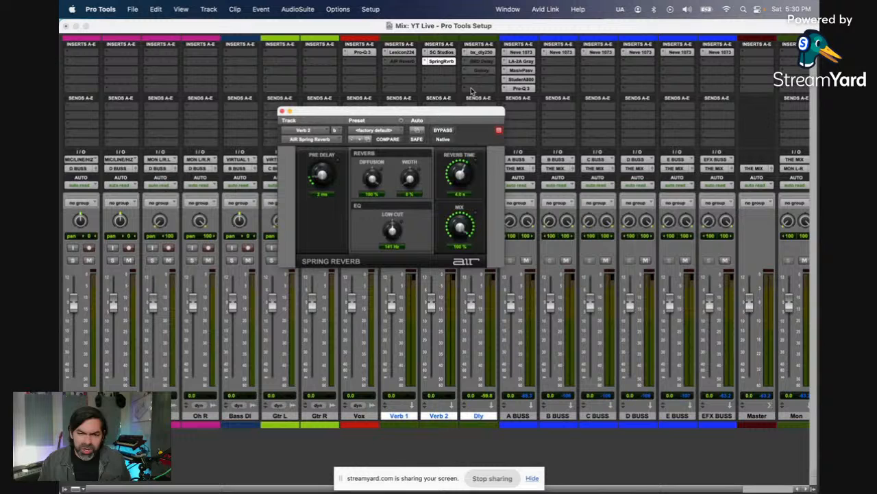
pyautogui.keyDown('ctrl'); pyautogui.keyDown('super'); pyautogui.click(445, 63); pyautogui.keyUp('super'); pyautogui.keyUp('ctrl')
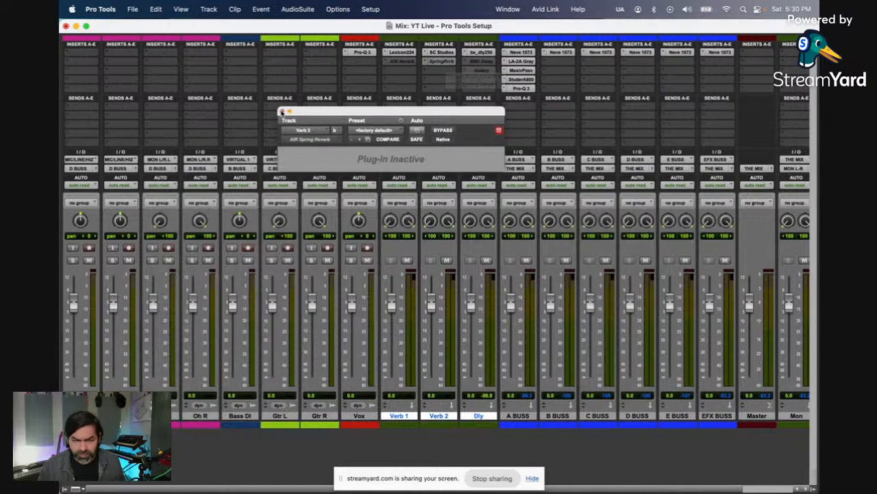
pyautogui.click(283, 111)
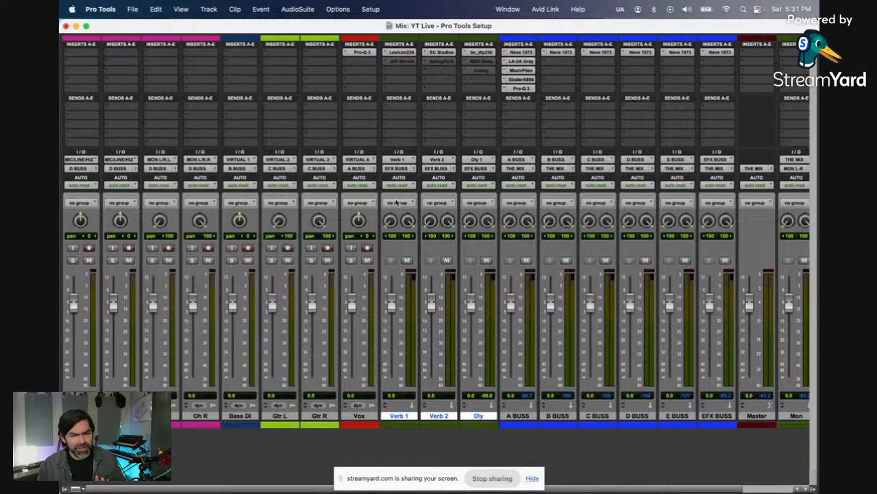
# Step: Add a send from the Dly track to the stereo Verb 1 bus and set its level to about -21.4 dB
pyautogui.hscroll(1, 397, 202)
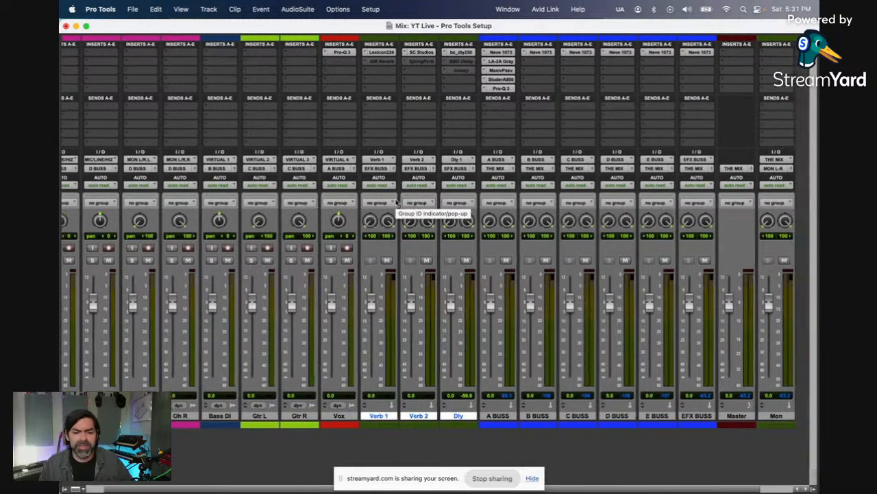
pyautogui.click(458, 111)
pyautogui.moveTo(484, 116)
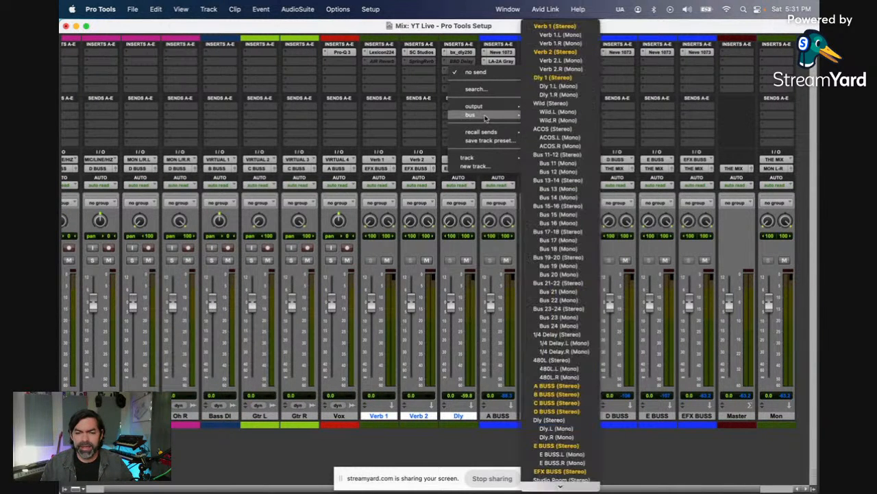
pyautogui.click(556, 26)
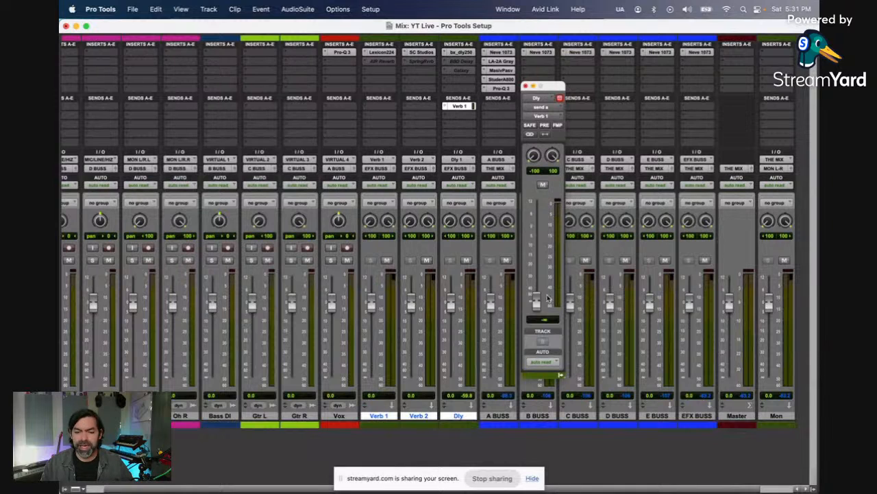
pyautogui.moveTo(538, 300); pyautogui.dragTo(536, 265)
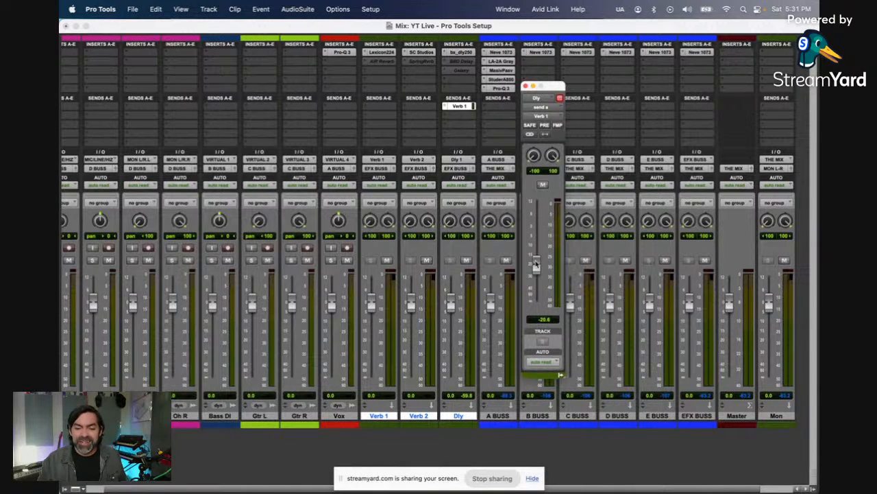
pyautogui.moveTo(536, 264); pyautogui.dragTo(536, 267)
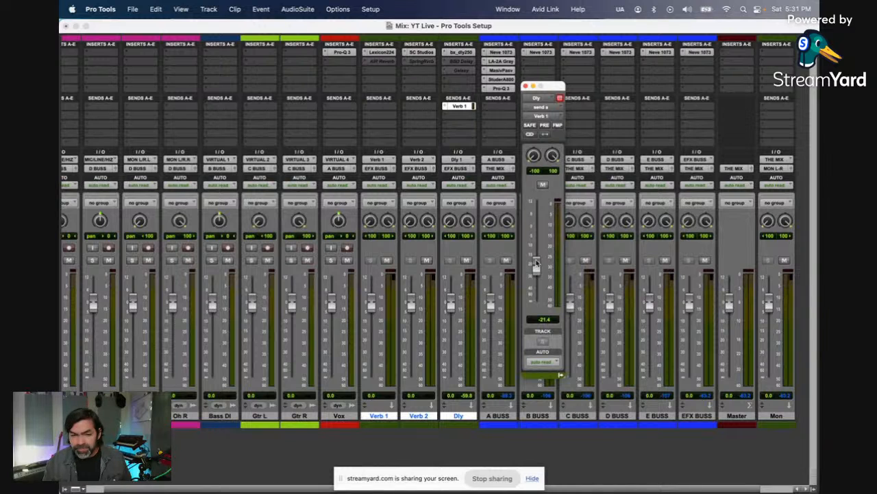
pyautogui.click(525, 86)
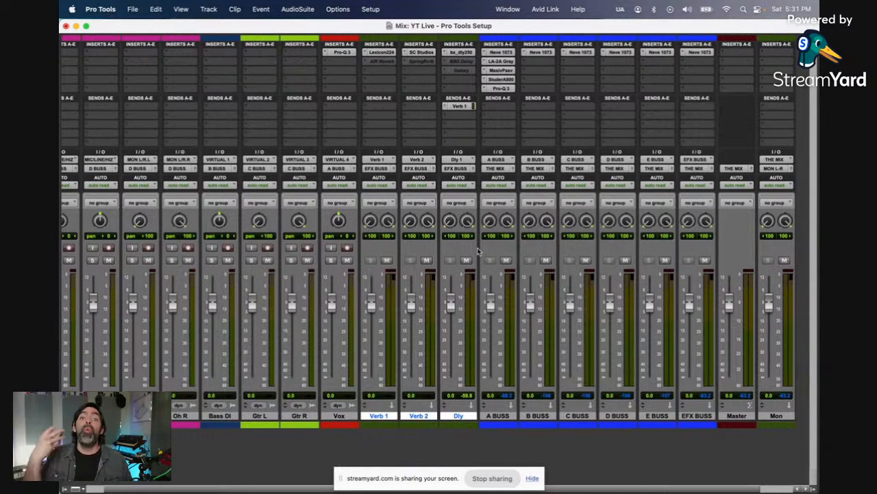
# Step: Assign the first two sends on A BUSS to the stereo Verb 1 and Verb 2 busses
pyautogui.click(506, 107)
pyautogui.moveTo(511, 115)
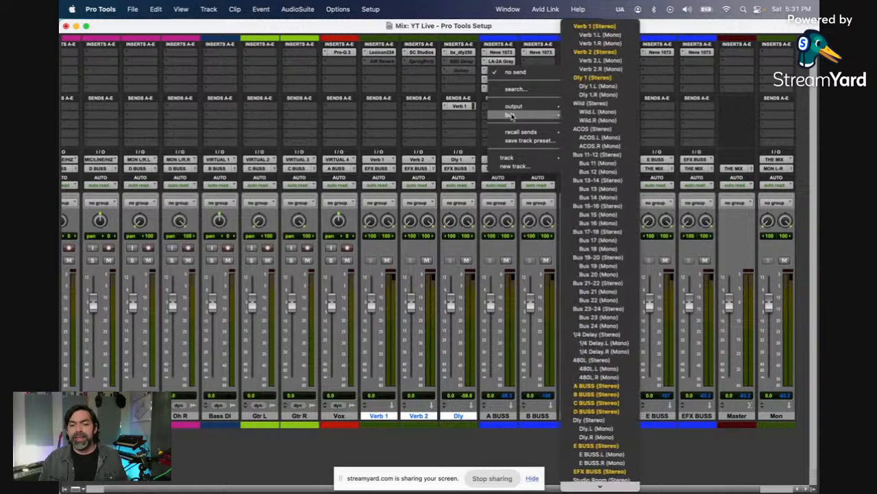
pyautogui.click(595, 26)
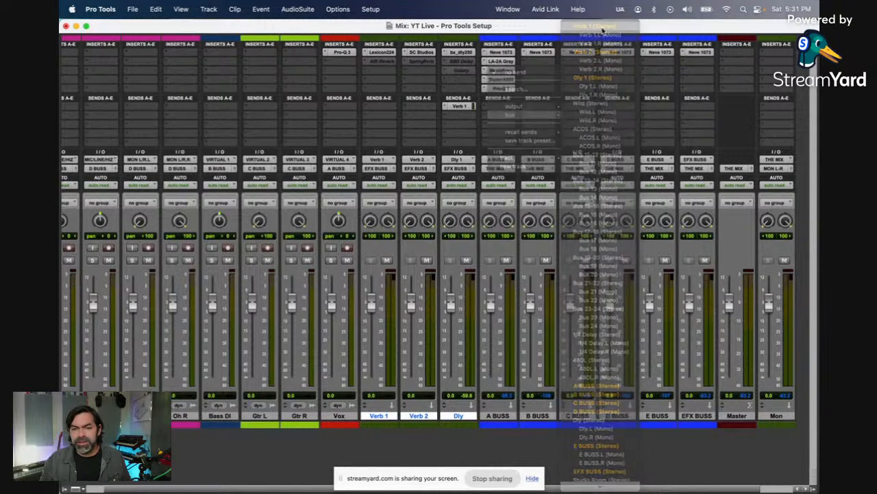
pyautogui.click(501, 118)
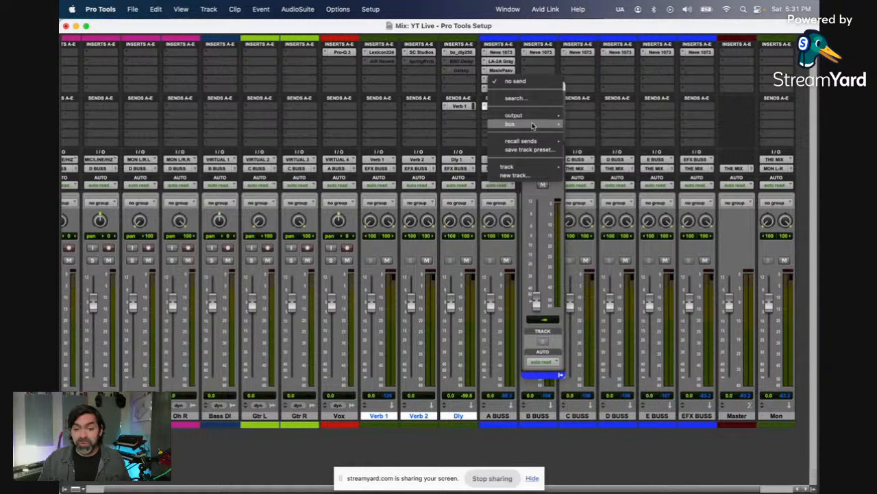
pyautogui.moveTo(532, 124)
pyautogui.click(594, 52)
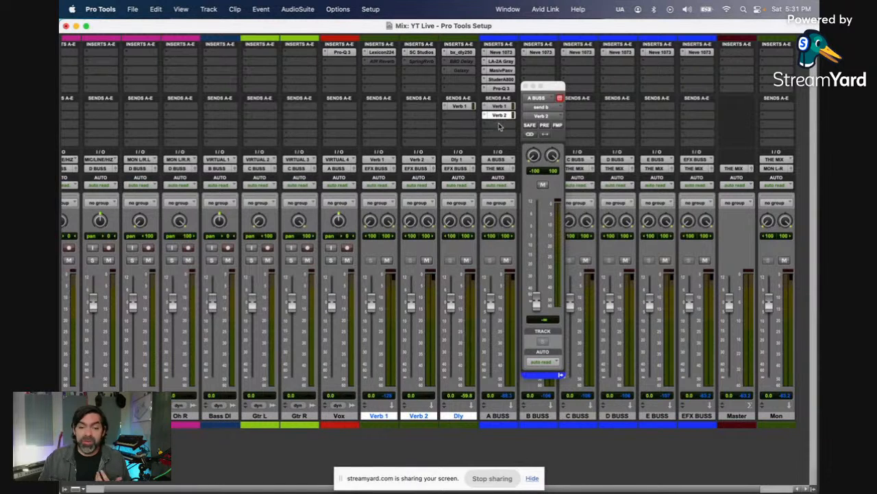
# Step: Assign the third send on A BUSS to the Dly 1 stereo bus and close the send window
pyautogui.click(500, 123)
pyautogui.moveTo(517, 136)
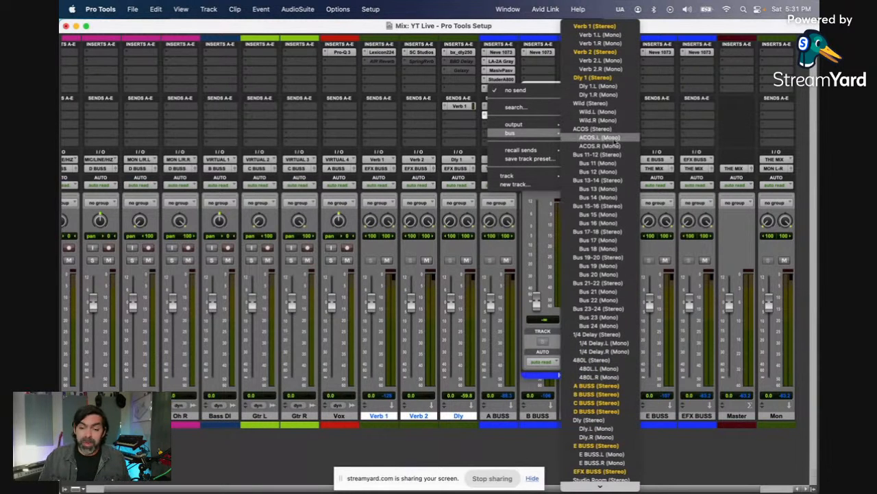
pyautogui.click(608, 83)
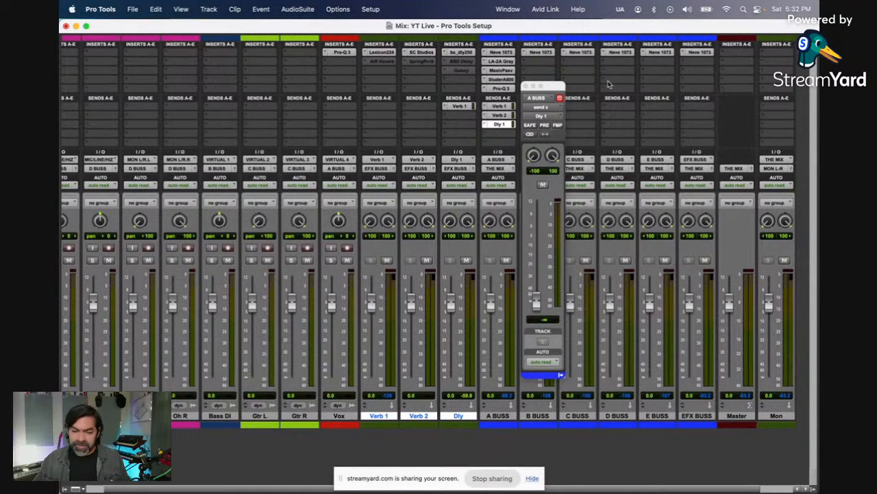
pyautogui.moveTo(553, 89); pyautogui.dragTo(471, 120)
pyautogui.click(385, 121)
pyautogui.click(582, 109)
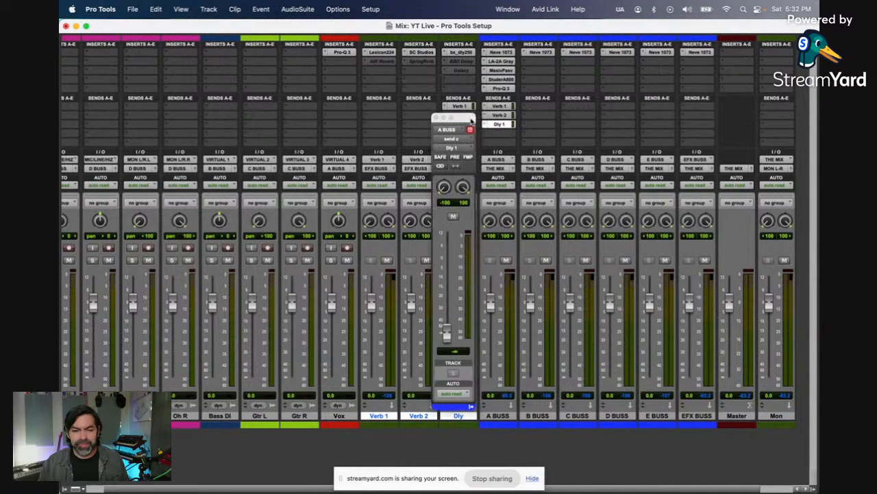
pyautogui.click(433, 119)
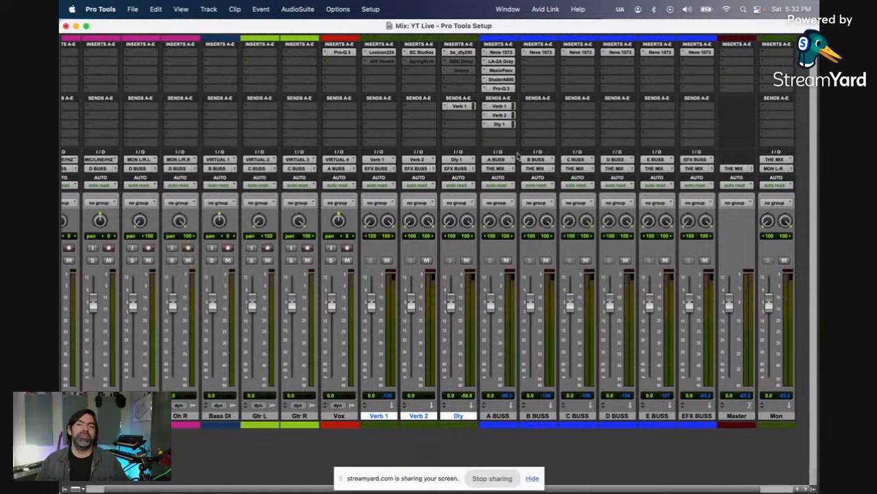
# Step: Try the stereo UAD Empirical Labs Distressor on B BUSS's second insert and dismiss the purchase dialog
pyautogui.click(536, 63)
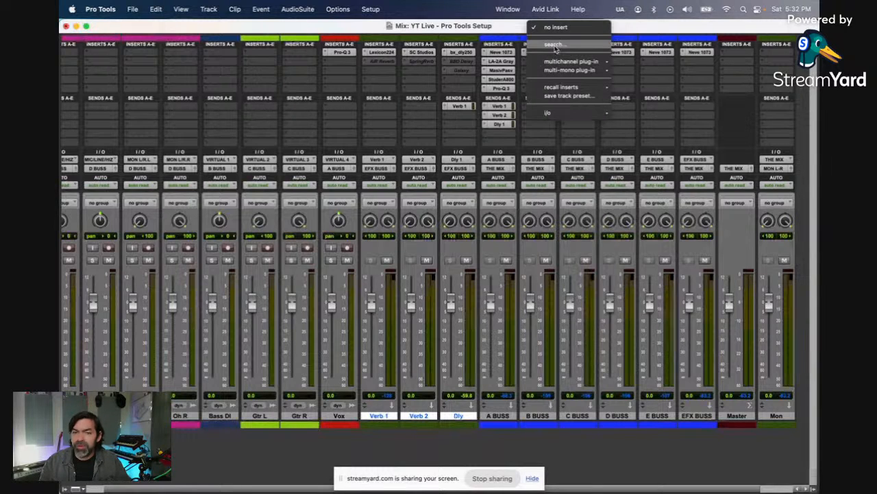
pyautogui.click(554, 44)
pyautogui.write('dis')
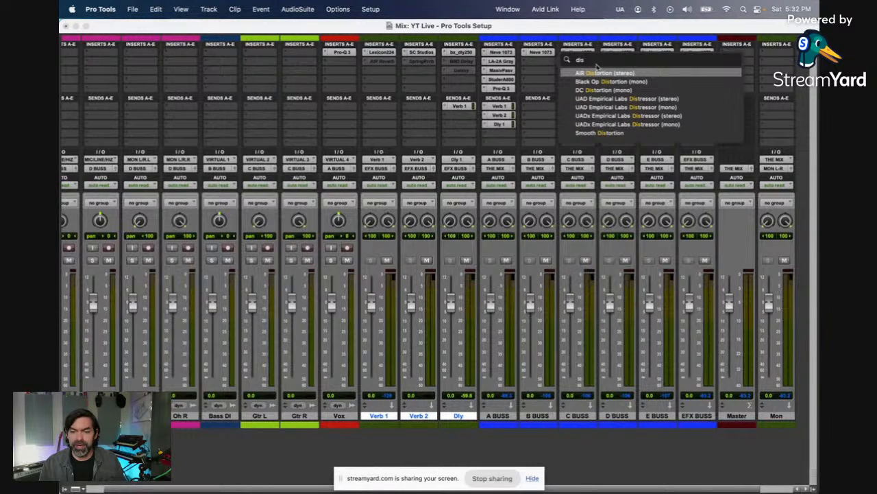
pyautogui.click(648, 100)
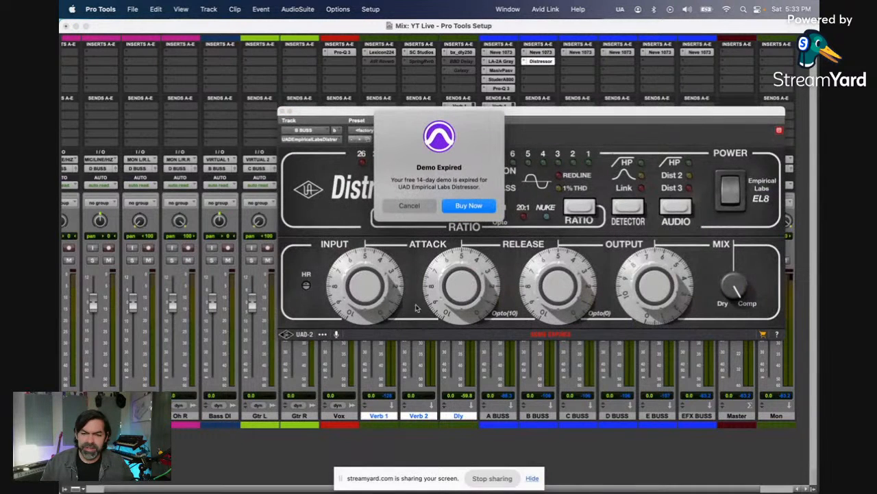
pyautogui.click(428, 205)
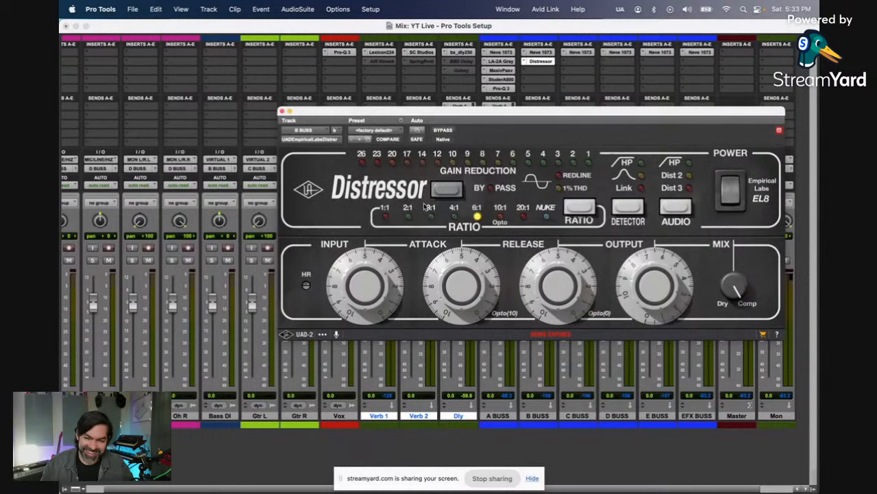
# Step: Switch B BUSS's second insert to the stereo UADx Empirical Labs Distressor and move its window clear of the sends
pyautogui.click(326, 140)
pyautogui.moveTo(401, 152)
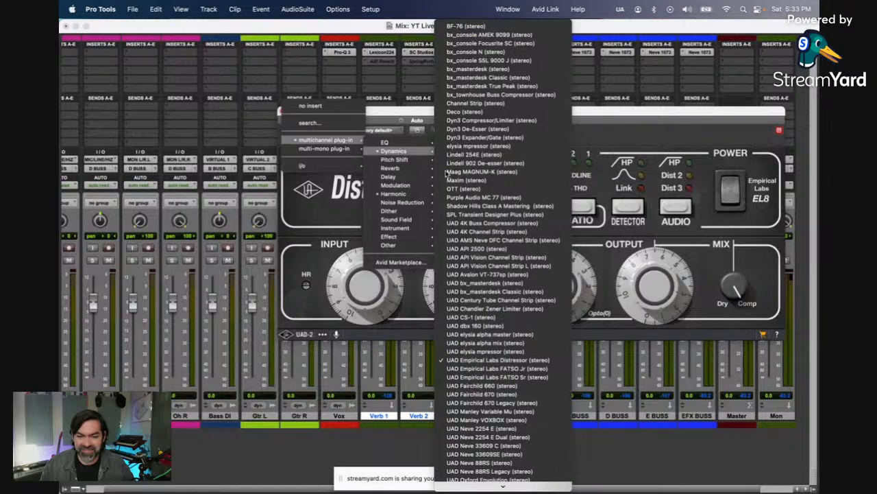
pyautogui.scroll(-10, 488, 340)
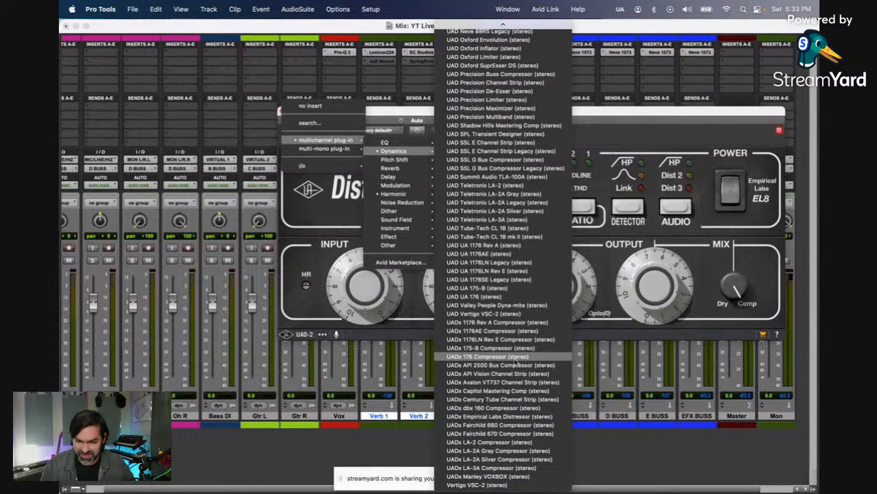
pyautogui.click(519, 416)
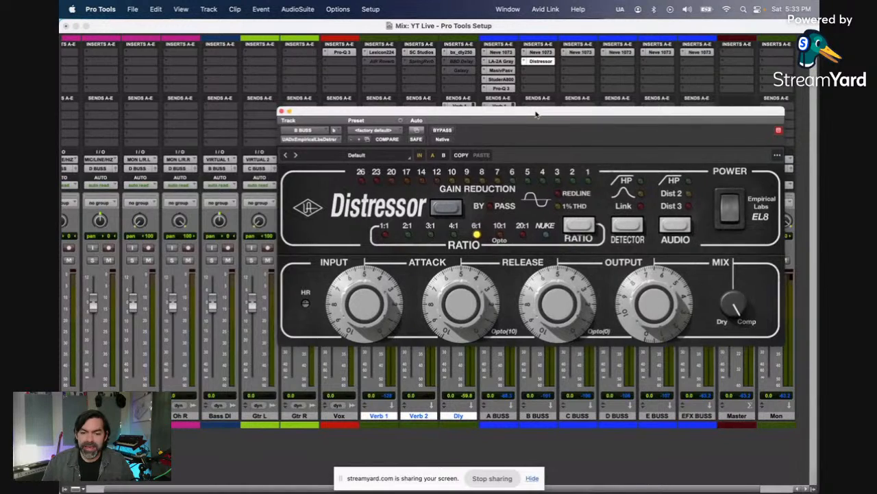
pyautogui.moveTo(536, 114); pyautogui.dragTo(412, 166)
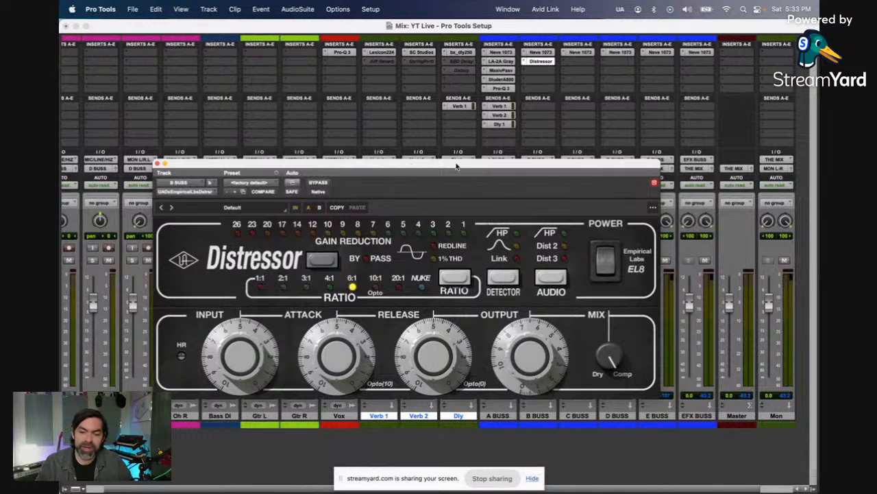
# Step: Set the B BUSS Distressor's audio mode to Dist 2 and its detector to HP with Link
pyautogui.click(566, 278)
pyautogui.click(566, 277)
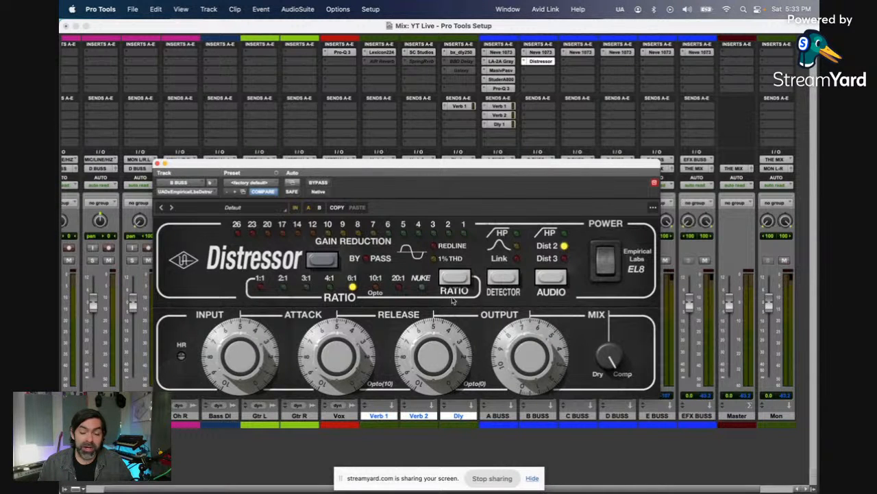
pyautogui.click(503, 278)
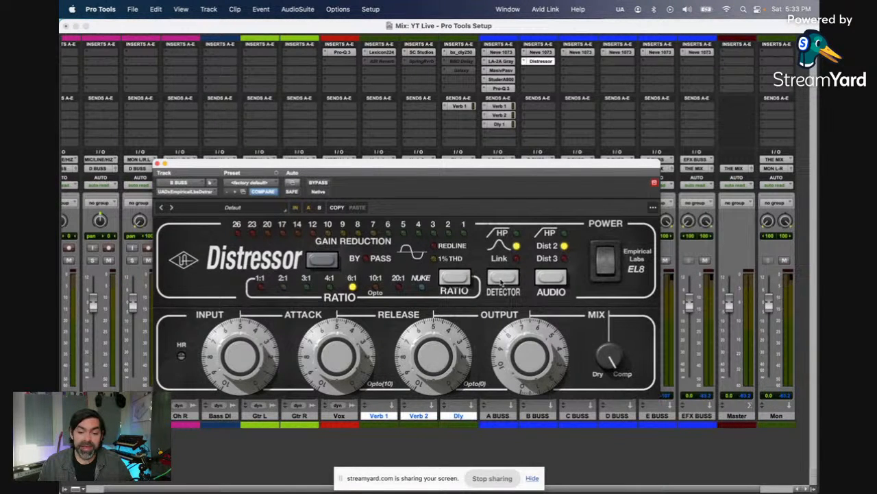
pyautogui.click(502, 278)
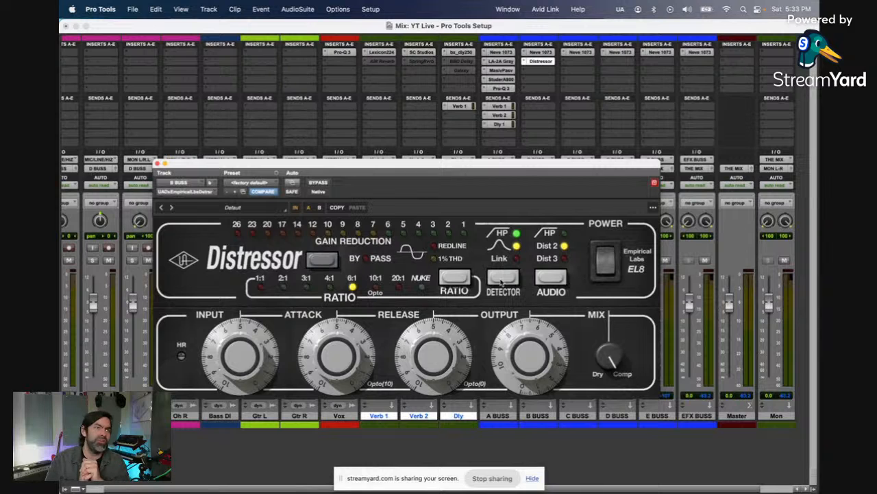
pyautogui.click(502, 278)
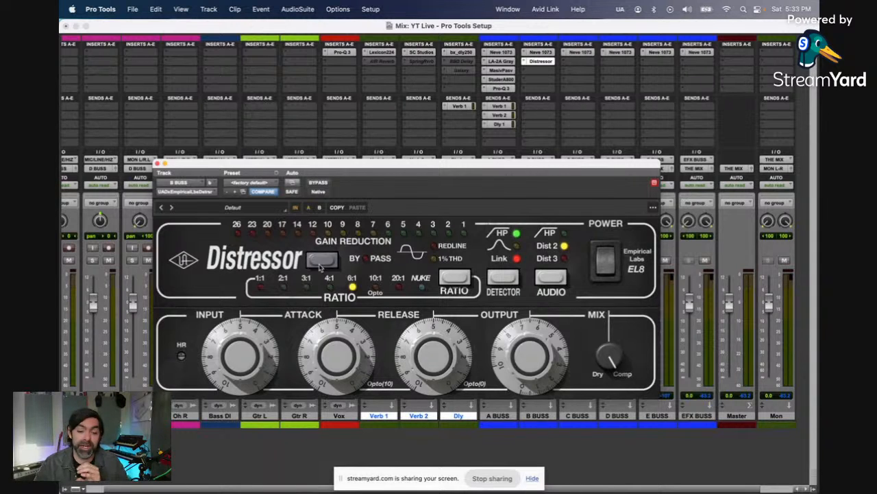
# Step: Set the B BUSS Distressor's compression ratio to 2:1
pyautogui.click(454, 277)
pyautogui.click(455, 278)
pyautogui.click(454, 277)
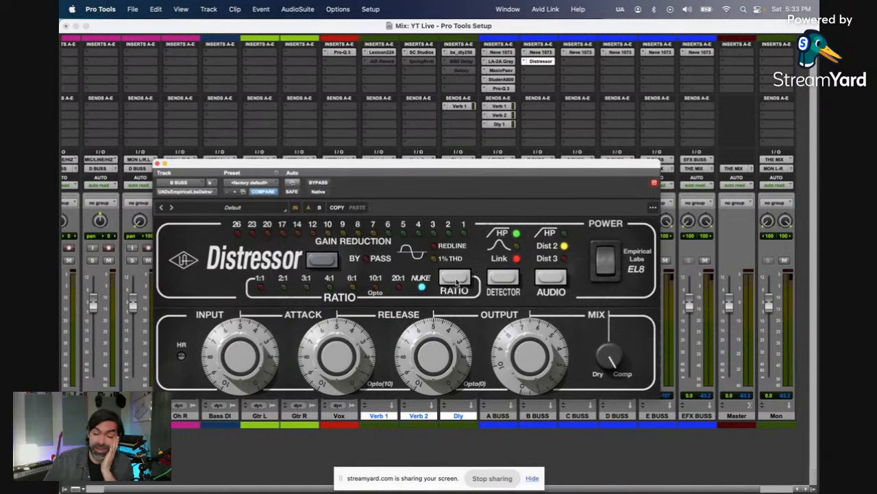
pyautogui.click(454, 278)
pyautogui.click(455, 277)
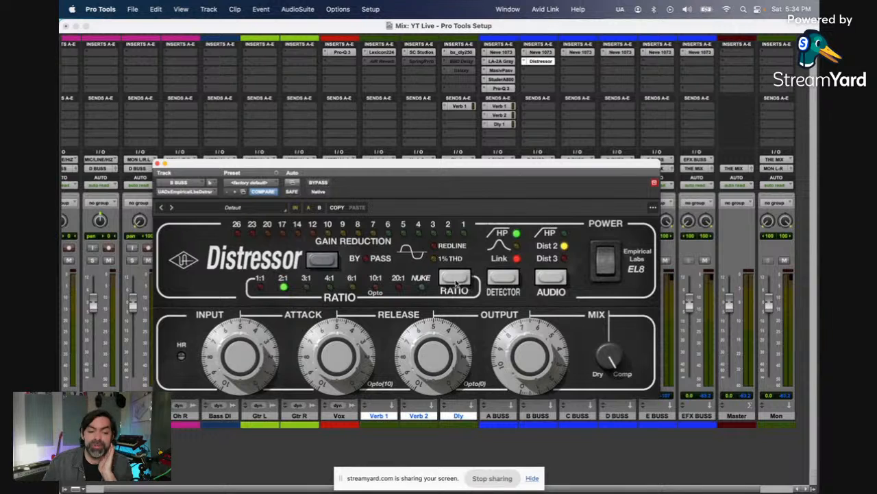
# Step: Load the Bass Tightener preset from the Bass category into the B BUSS Distressor and close the preset browser
pyautogui.click(244, 209)
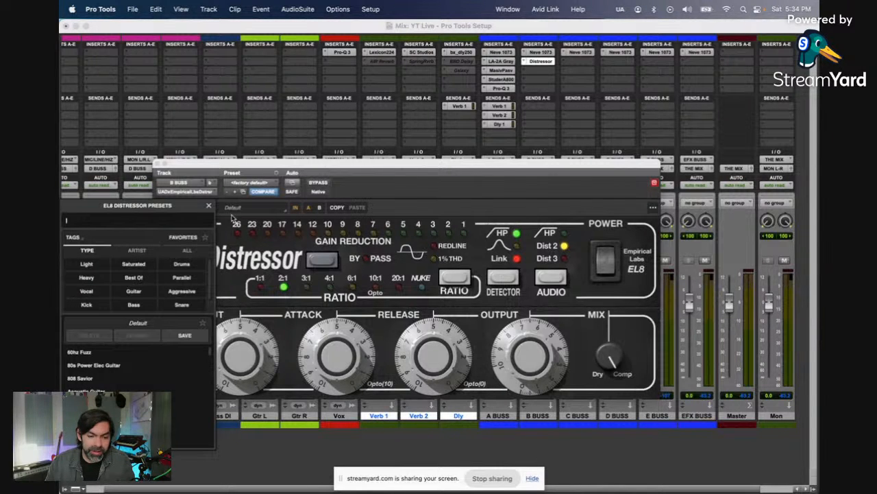
pyautogui.click(135, 304)
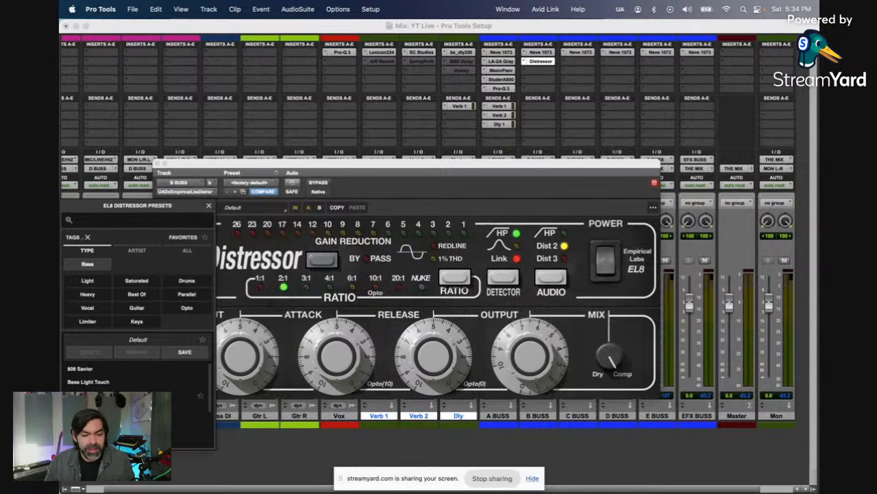
pyautogui.scroll(-1, 201, 392)
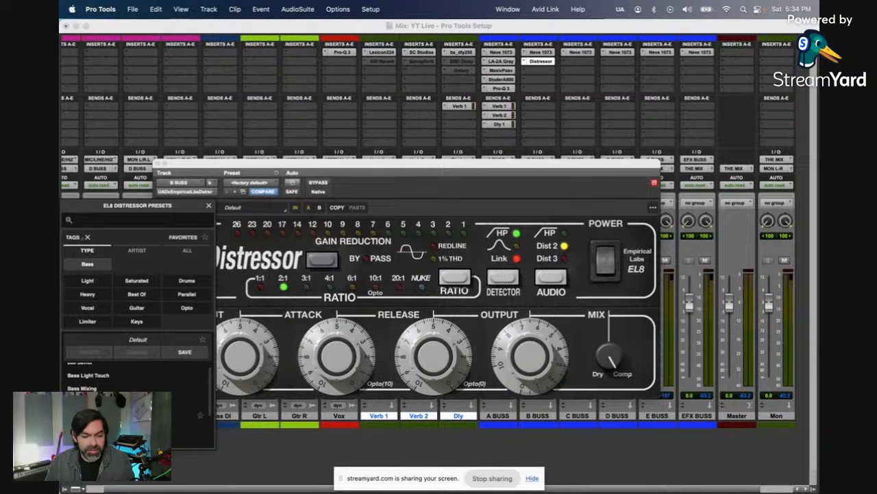
pyautogui.click(201, 414)
pyautogui.click(208, 205)
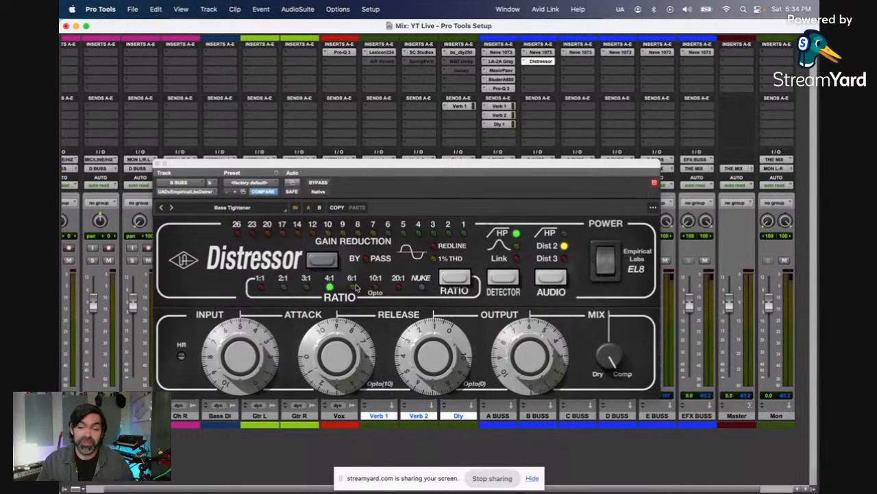
# Step: Insert the stereo bx_console SSL 9000 J on B BUSS's third insert and move its window clear of the bus inserts
pyautogui.click(532, 71)
pyautogui.moveTo(576, 71)
pyautogui.moveTo(637, 72)
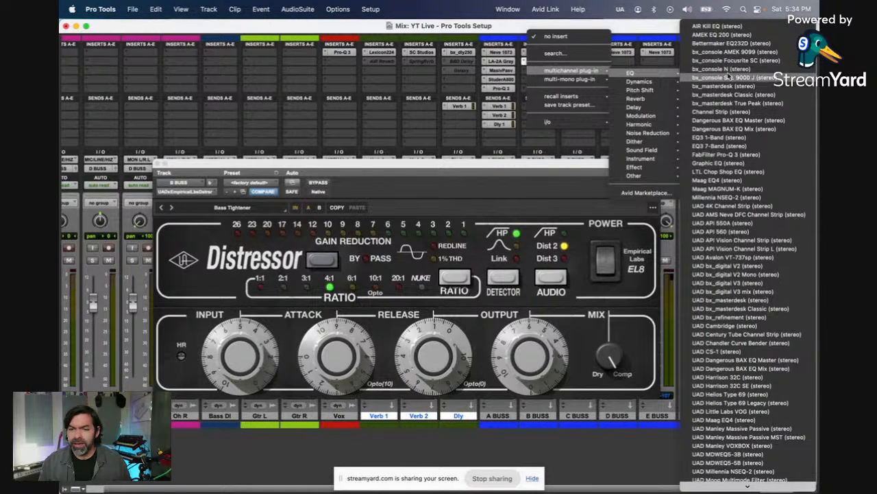
pyautogui.click(728, 76)
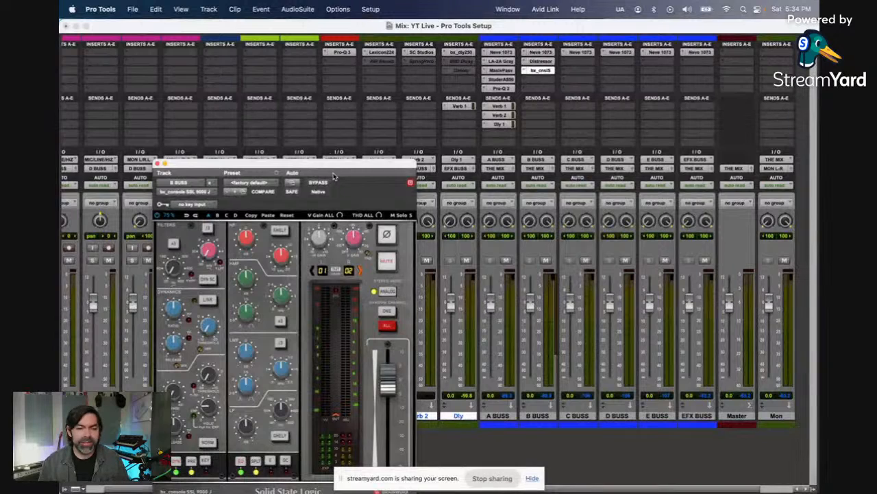
pyautogui.moveTo(346, 171); pyautogui.dragTo(366, 48)
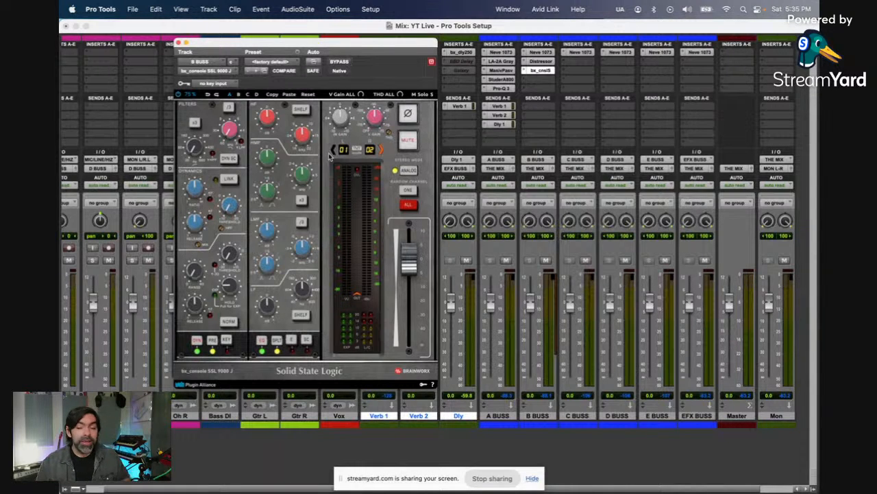
# Step: Switch off the dynamics section of B BUSS's SSL 9000 J, close it, and check the bus's Neve 1073
pyautogui.click(196, 341)
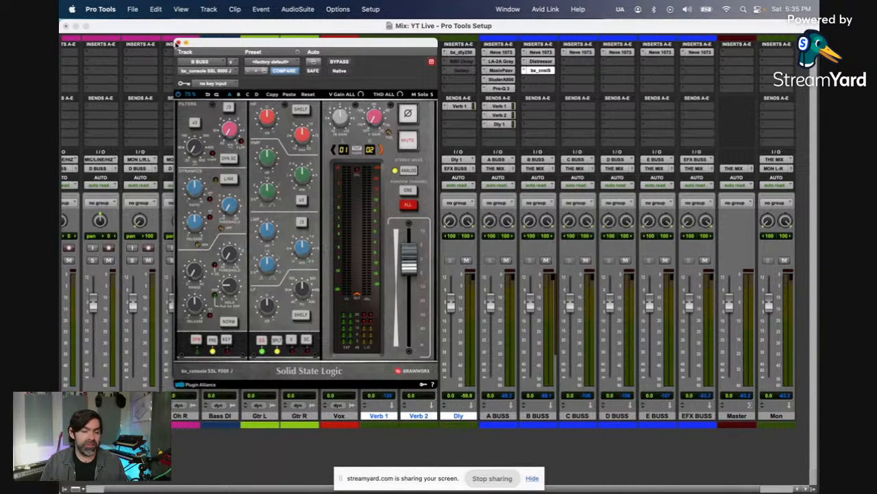
pyautogui.click(178, 44)
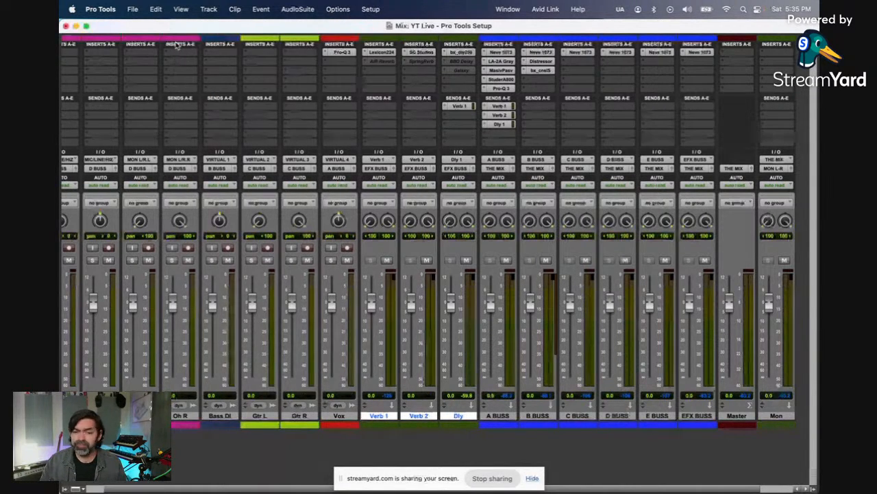
pyautogui.click(546, 53)
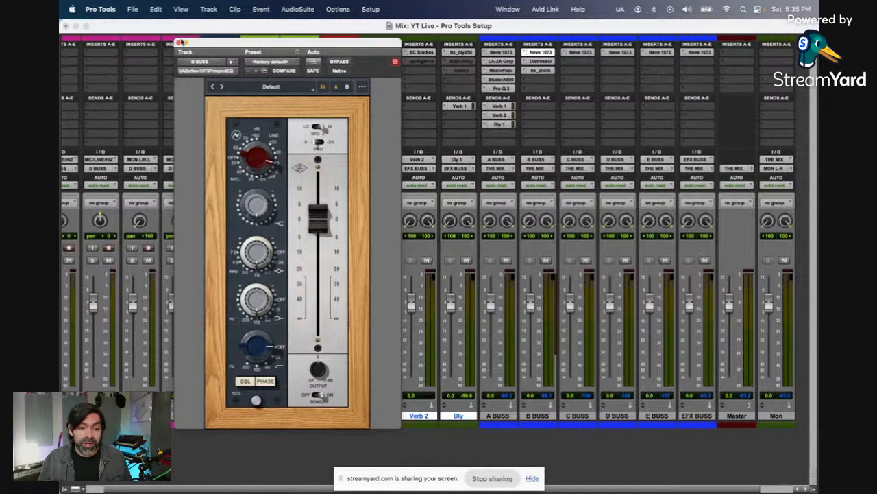
pyautogui.click(182, 44)
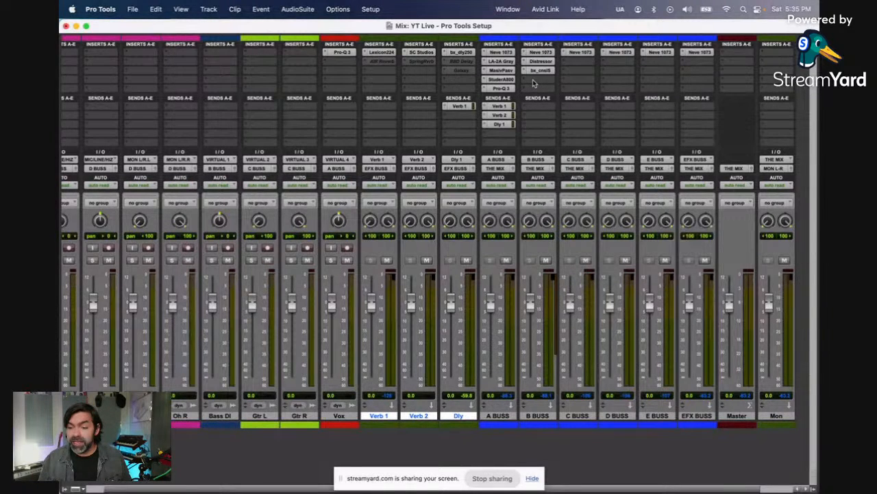
# Step: Search the plug-ins for "stud" and insert the stereo UADx Studer A800 Tape Recorder on B BUSS's fourth insert
pyautogui.click(533, 79)
pyautogui.moveTo(533, 80)
pyautogui.moveTo(625, 84)
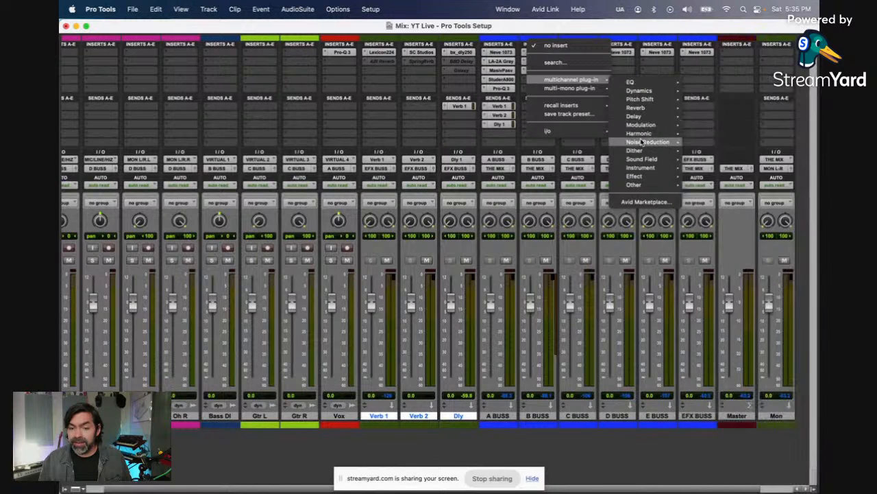
pyautogui.click(554, 62)
pyautogui.write('stud')
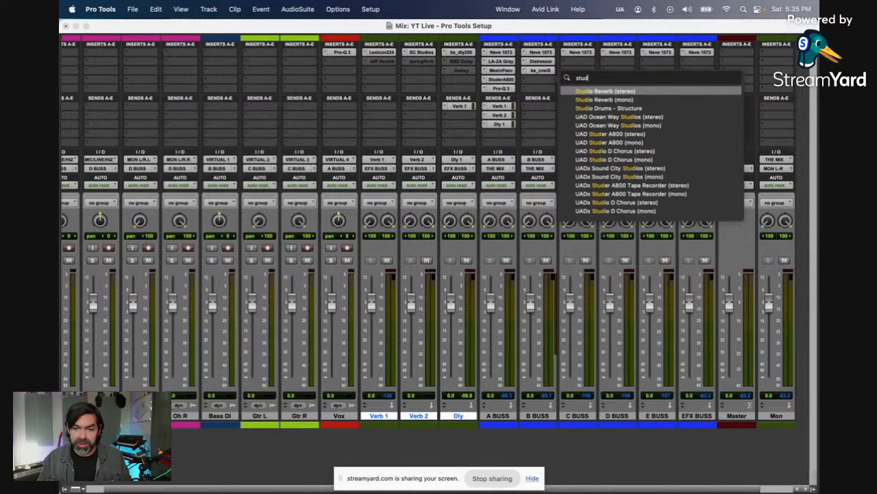
pyautogui.click(628, 186)
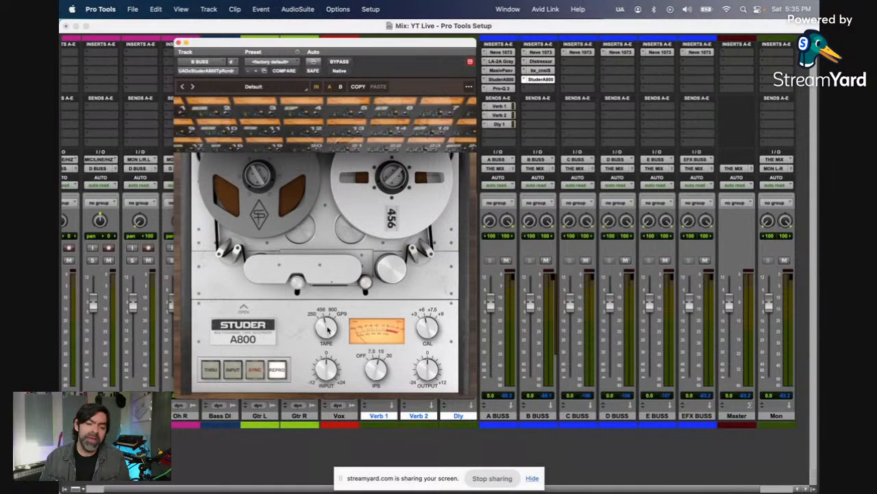
# Step: Set the B BUSS Studer A800 to GP9 tape with input and output at 0, revealing its calibration controls, and close it
pyautogui.moveTo(328, 328); pyautogui.dragTo(568, 3)
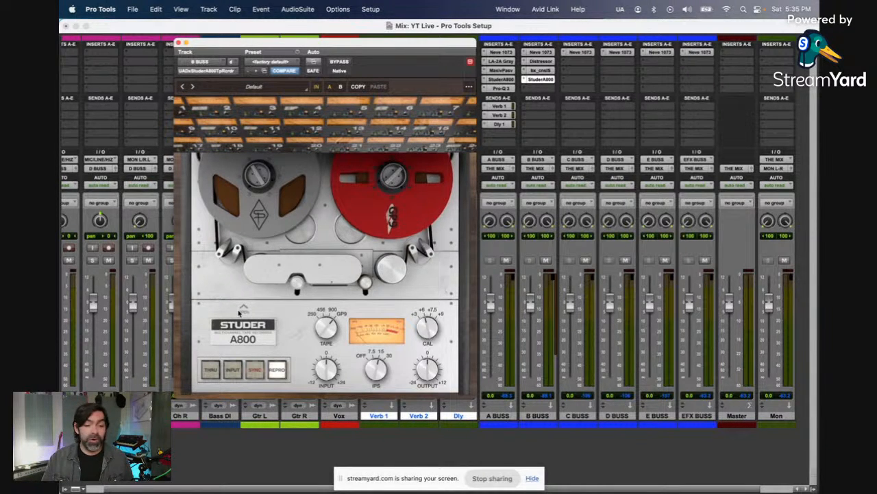
pyautogui.click(241, 310)
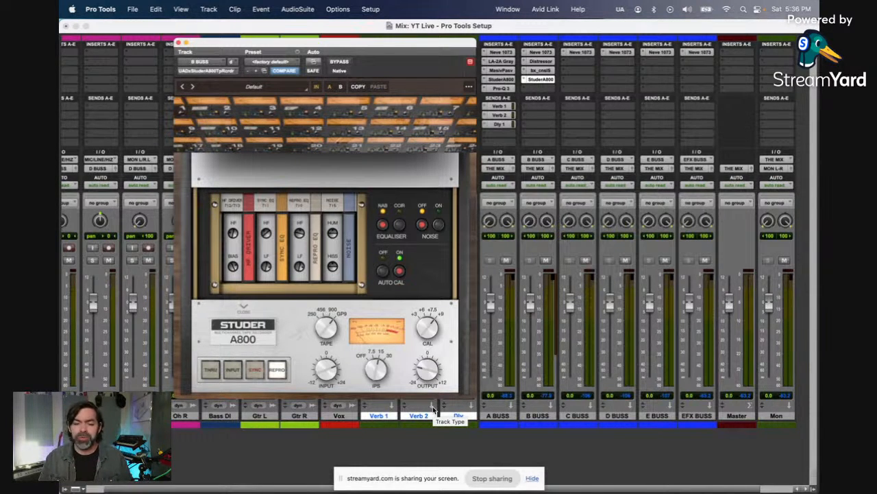
pyautogui.keyDown('alt'); pyautogui.click(342, 374); pyautogui.keyUp('alt')
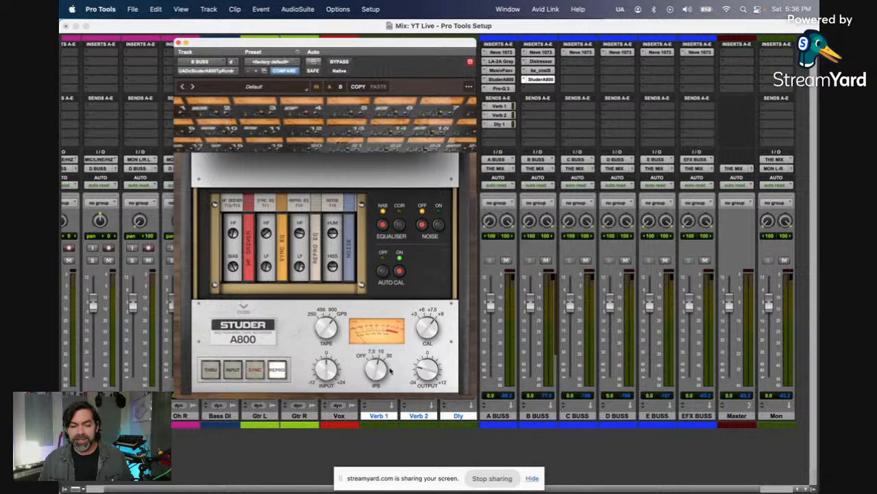
pyautogui.keyDown('alt'); pyautogui.click(430, 373); pyautogui.keyUp('alt')
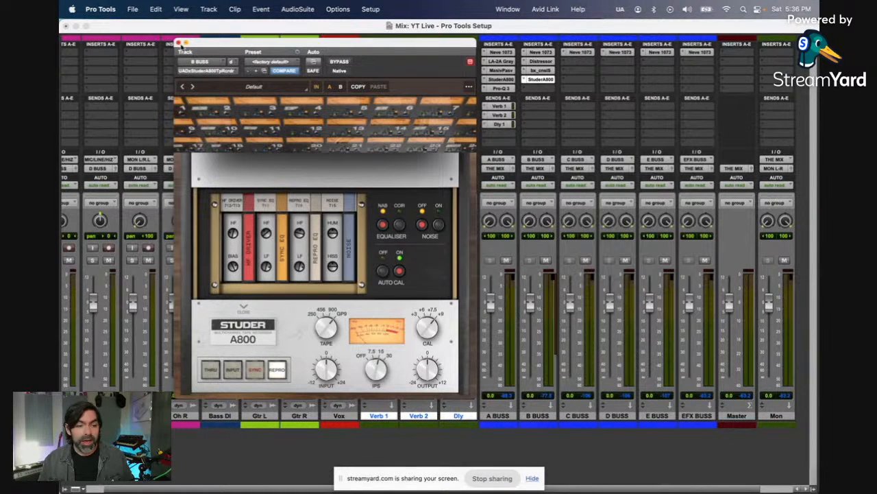
pyautogui.click(179, 43)
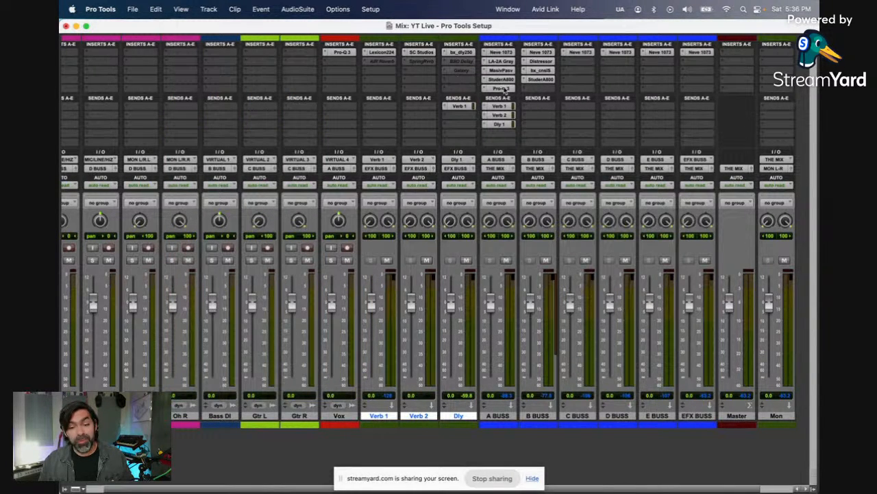
# Step: Copy A BUSS's Pro-Q 3 to B BUSS's fifth insert and revert the copy to its flat default setting
pyautogui.moveTo(504, 88); pyautogui.dragTo(534, 89)
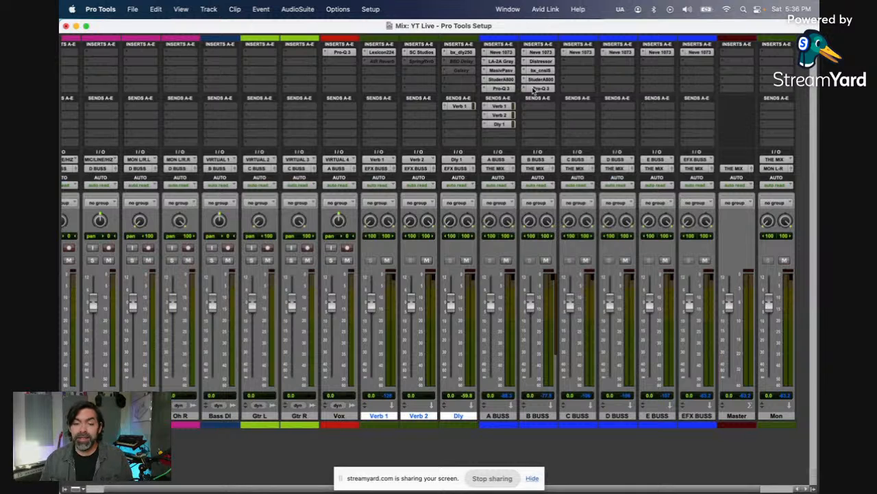
pyautogui.click(535, 90)
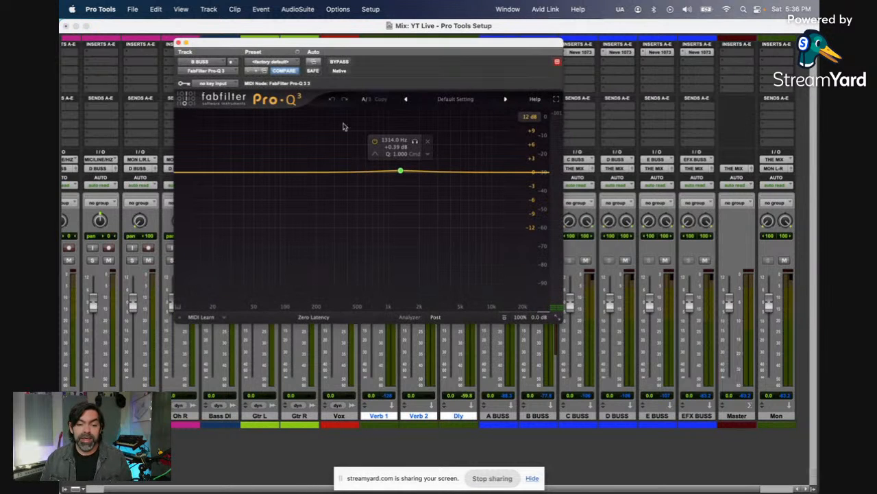
pyautogui.click(285, 70)
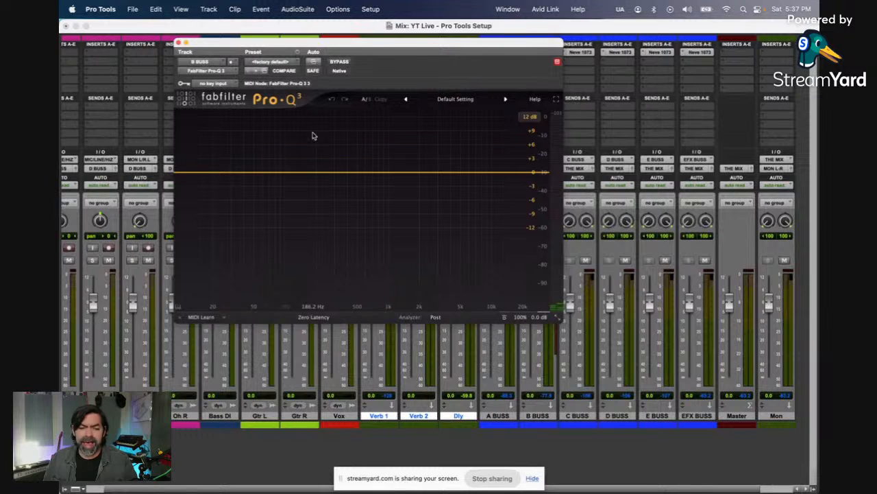
# Step: Examine the external spectrum sources in the B BUSS Pro-Q 3's analyzer options and reposition the plug-in window
pyautogui.click(436, 318)
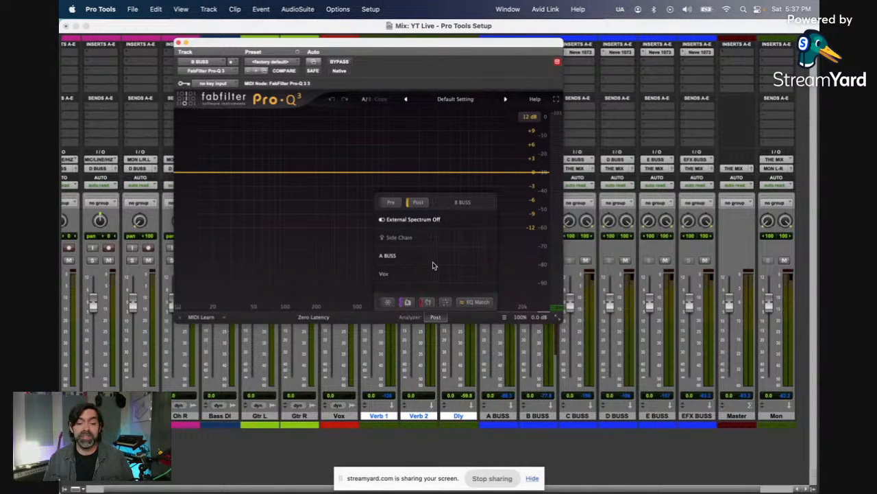
pyautogui.moveTo(462, 266)
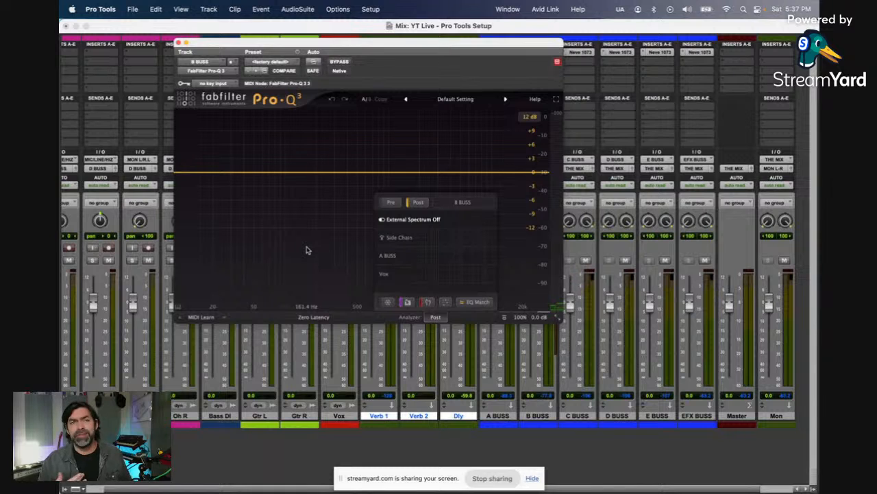
pyautogui.moveTo(400, 50); pyautogui.dragTo(413, 157)
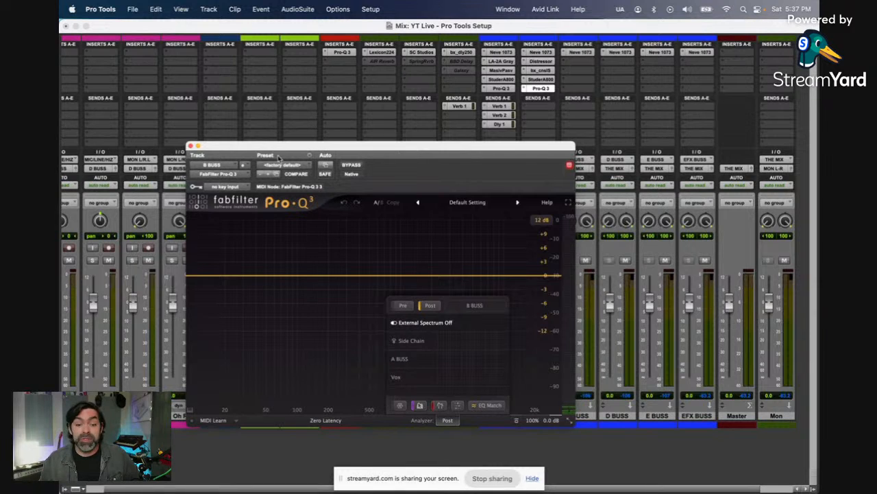
pyautogui.moveTo(267, 148); pyautogui.dragTo(298, 96)
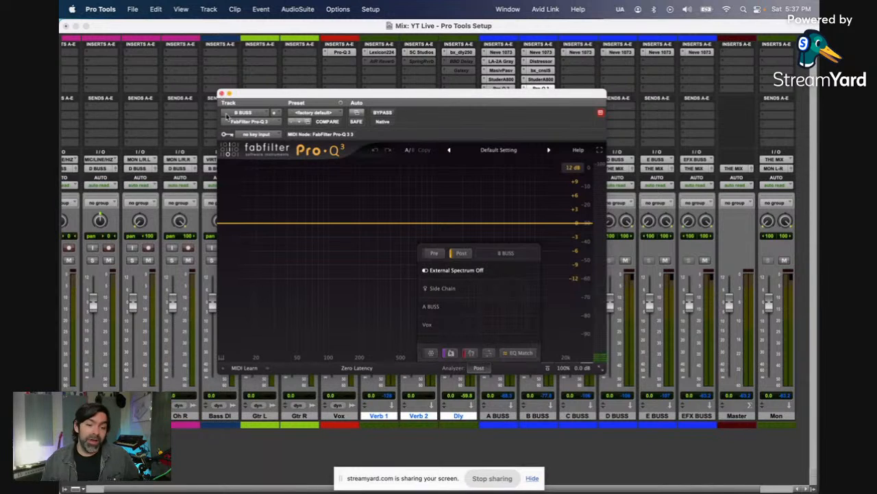
# Step: Add a low shelf band at 10 Hz with Q 0.3 to the B BUSS Pro-Q 3 and close the plug-in
pyautogui.click(226, 224)
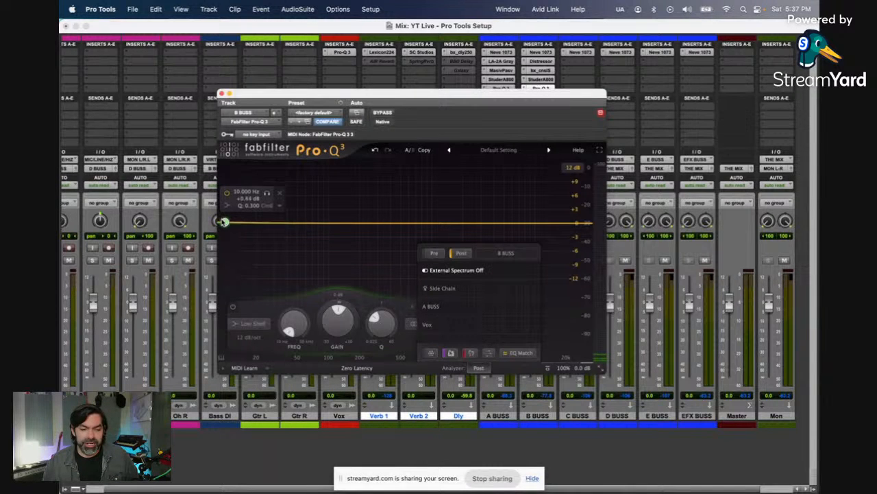
pyautogui.click(484, 368)
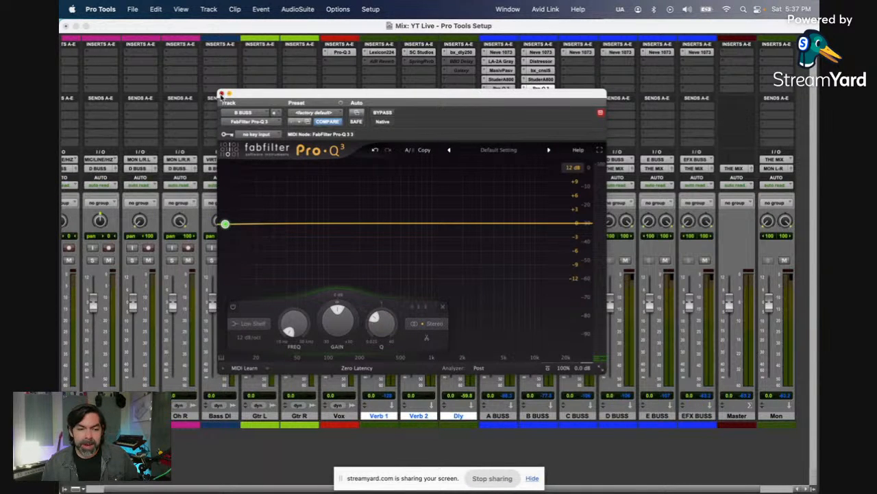
pyautogui.click(220, 92)
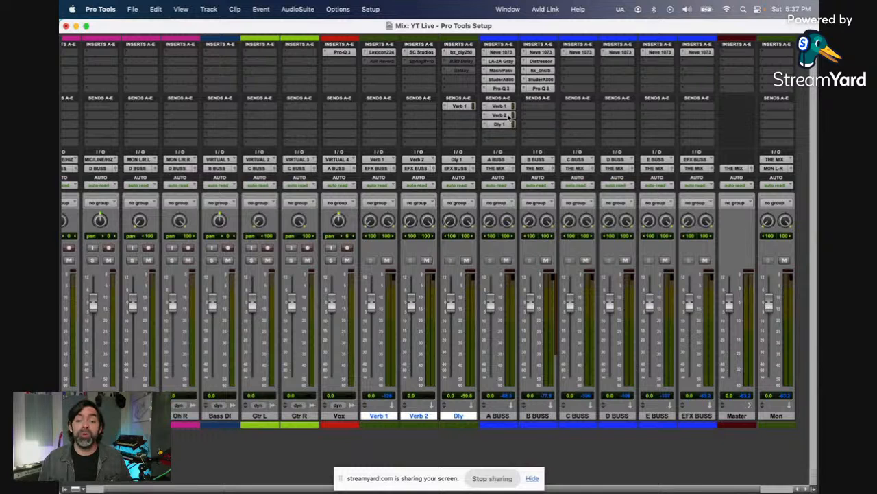
# Step: Copy A BUSS's Verb 2 send to B BUSS's second send slot, leave its level fully down, and close the send window
pyautogui.moveTo(538, 118); pyautogui.dragTo(538, 116)
pyautogui.click(538, 115)
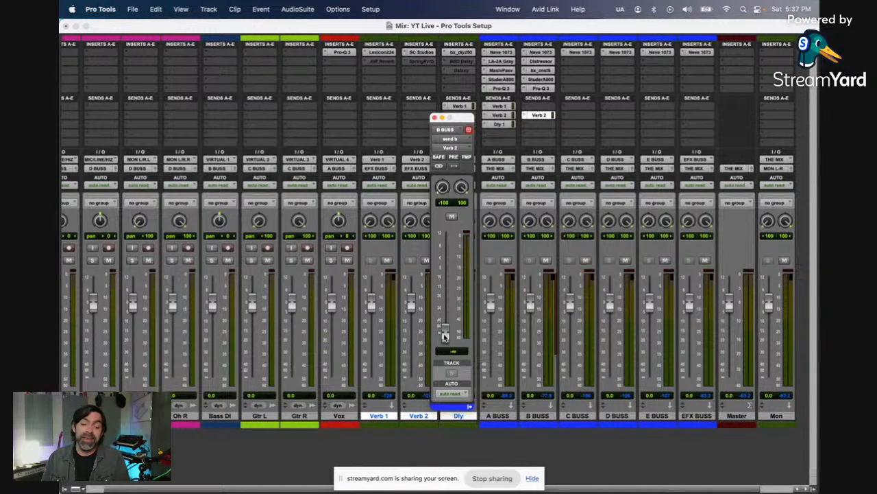
pyautogui.moveTo(445, 335)
pyautogui.mouseDown()
pyautogui.moveTo(446, 294)
pyautogui.moveTo(446, 336)
pyautogui.mouseUp()
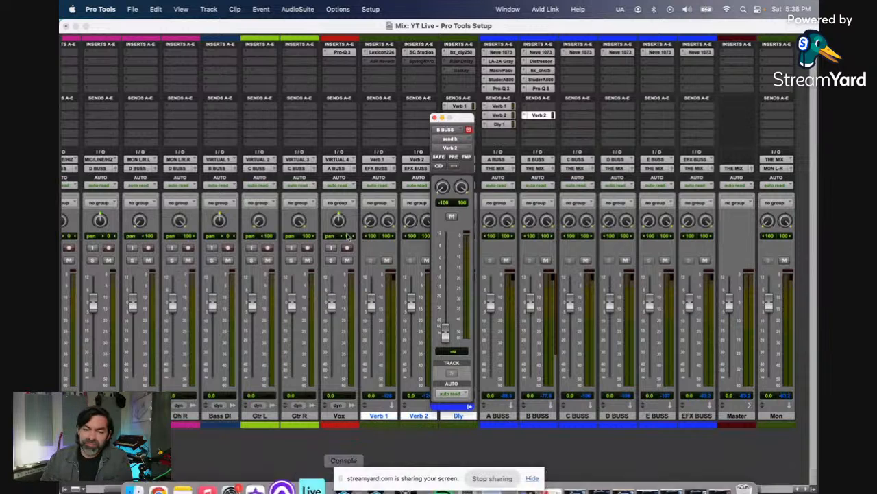
pyautogui.click(434, 118)
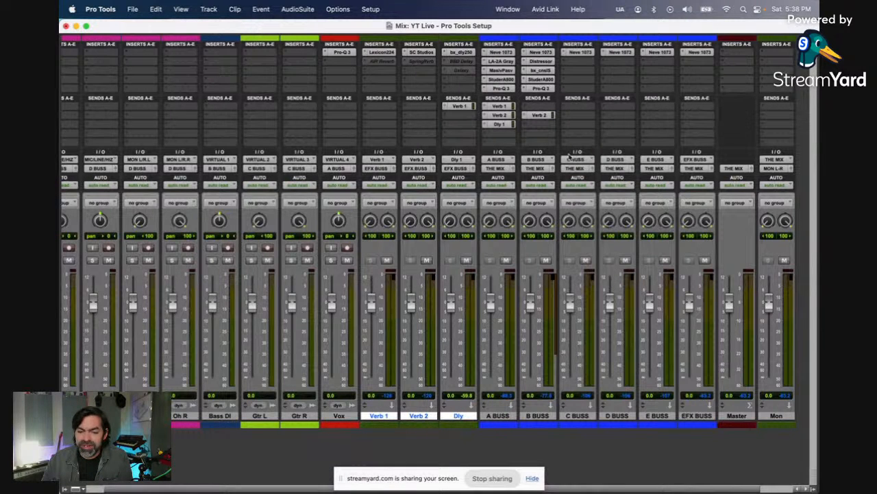
# Step: Select C BUSS, add the mono UADx 1176AE Compressor to Gtr L's first insert, and close the plug-in window
pyautogui.click(583, 416)
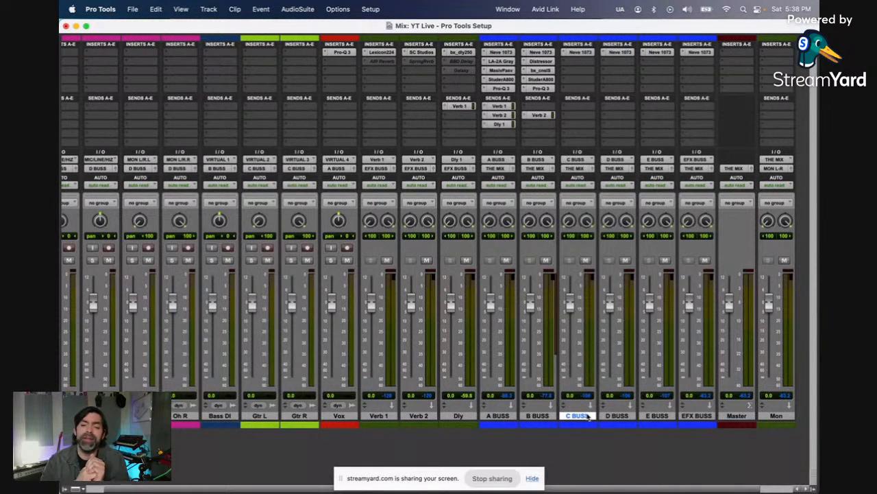
pyautogui.click(584, 61)
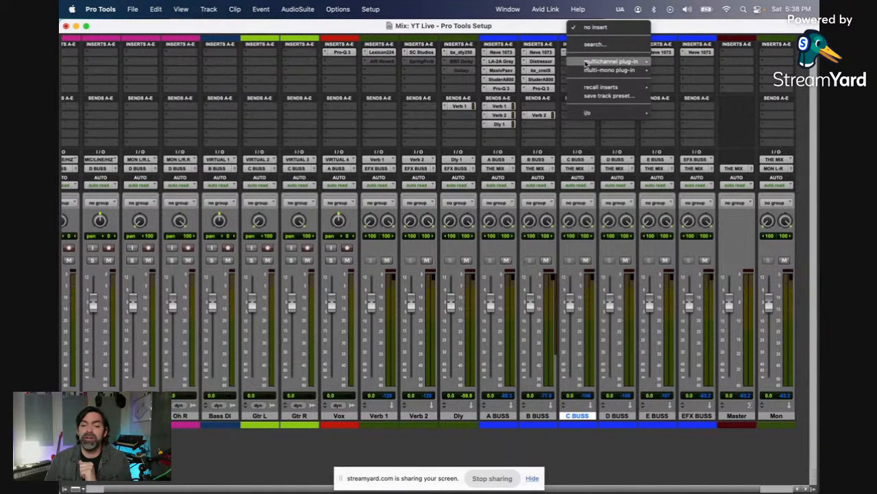
pyautogui.click(256, 52)
pyautogui.click(256, 53)
pyautogui.moveTo(256, 53)
pyautogui.moveTo(338, 54)
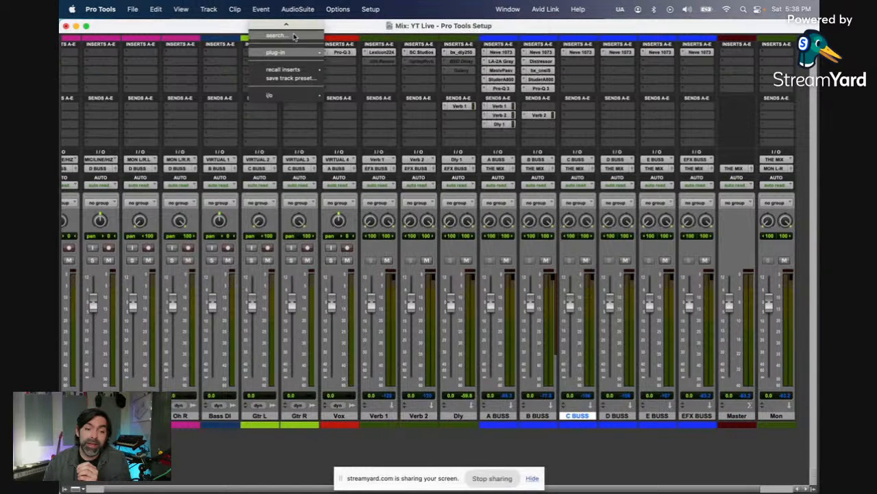
pyautogui.click(295, 35)
pyautogui.write('117')
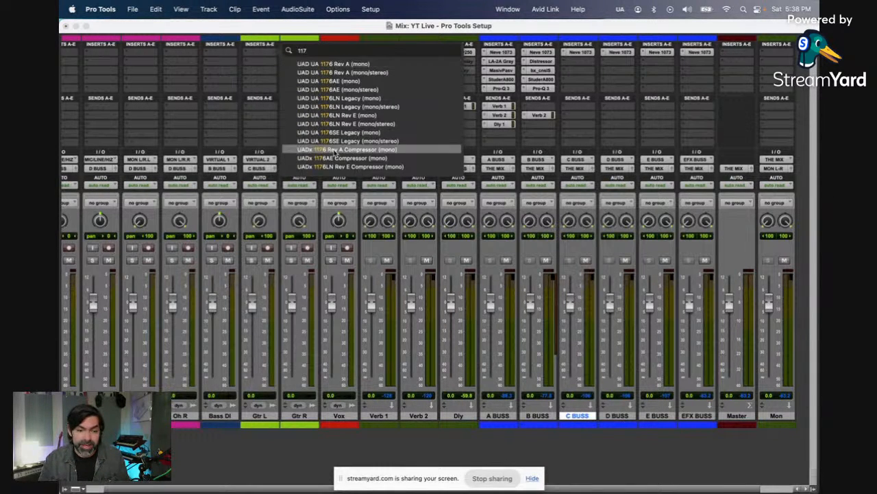
pyautogui.click(377, 158)
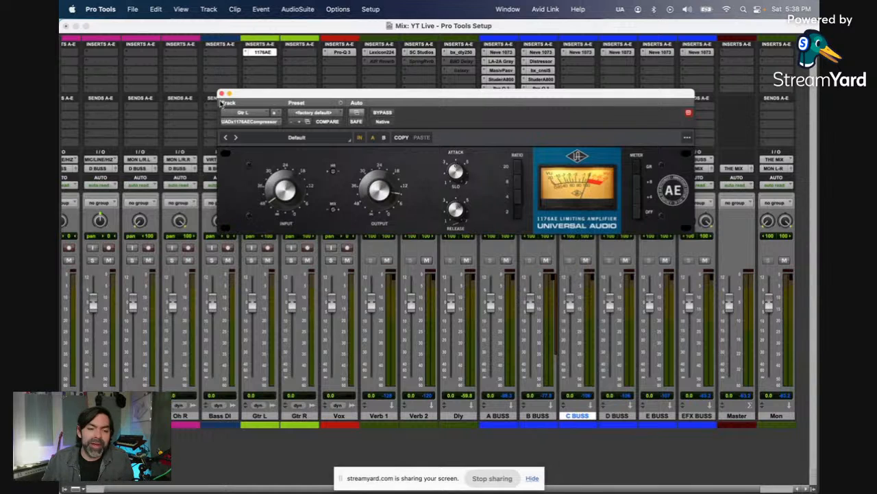
pyautogui.click(222, 94)
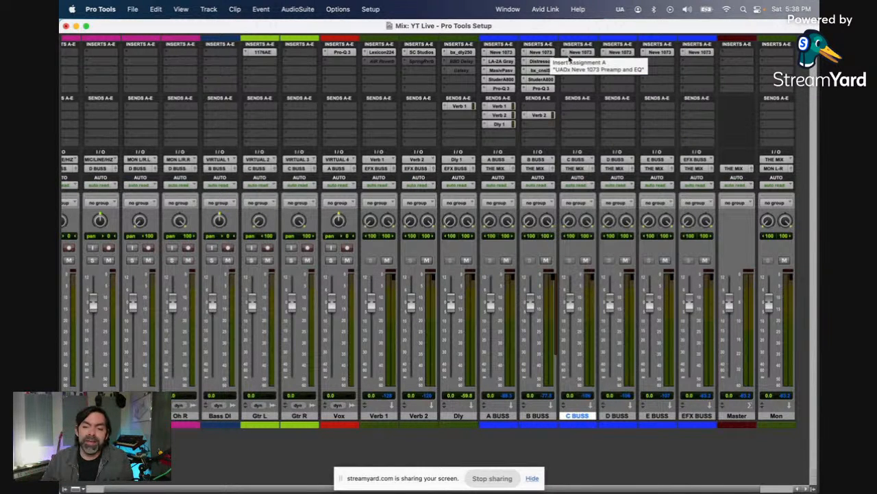
# Step: Add the stereo UADx API 2500 Bus Compressor to C BUSS's second insert and reposition its window
pyautogui.click(576, 63)
pyautogui.click(609, 44)
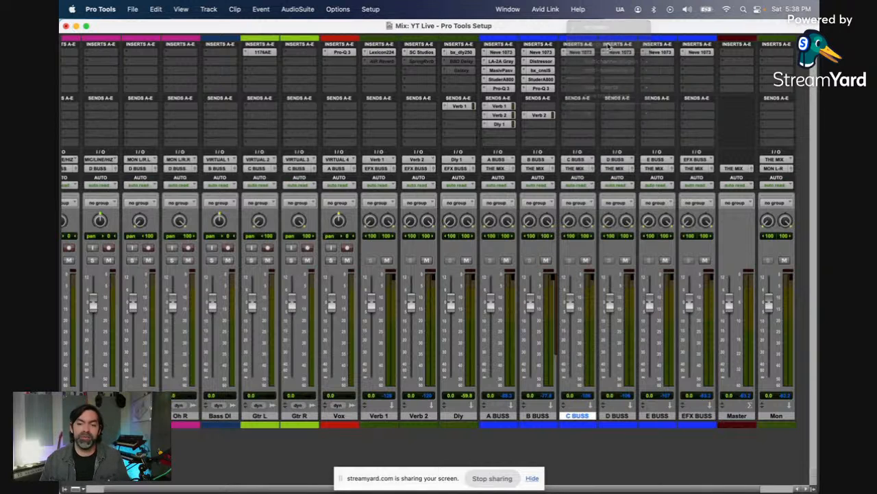
pyautogui.write('api')
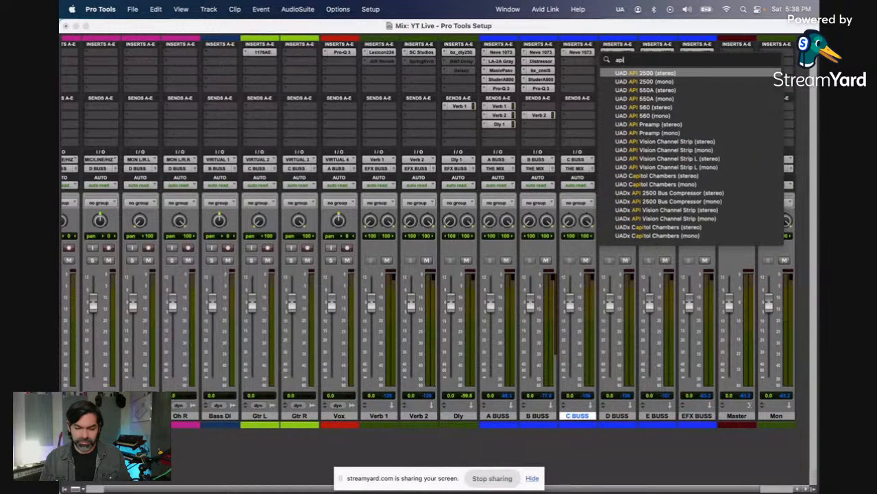
pyautogui.click(656, 193)
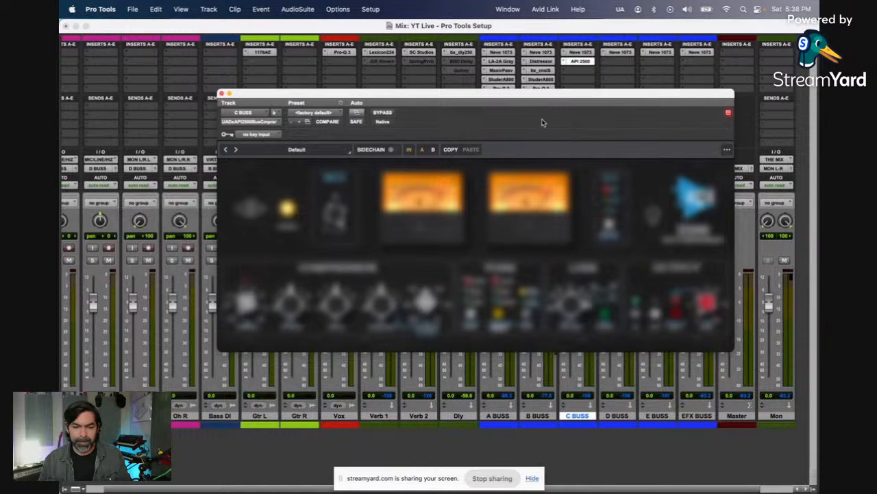
pyautogui.moveTo(536, 97); pyautogui.dragTo(464, 77)
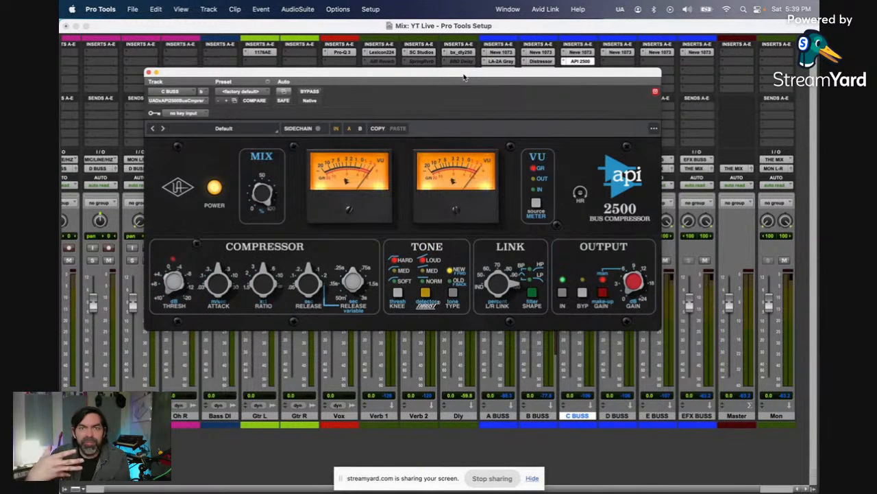
# Step: Set the C BUSS API 2500's tone type to Old, knee and thrust to Med, adjust attack and ratio, and close it
pyautogui.click(453, 292)
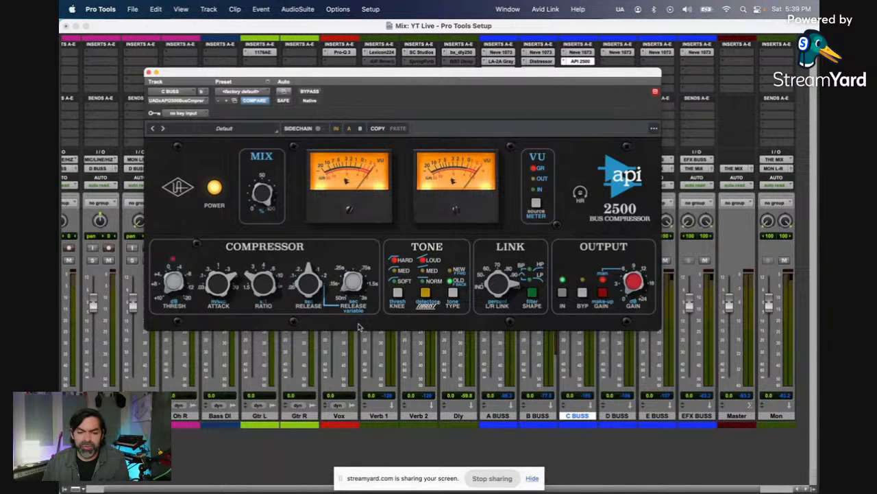
pyautogui.click(398, 291)
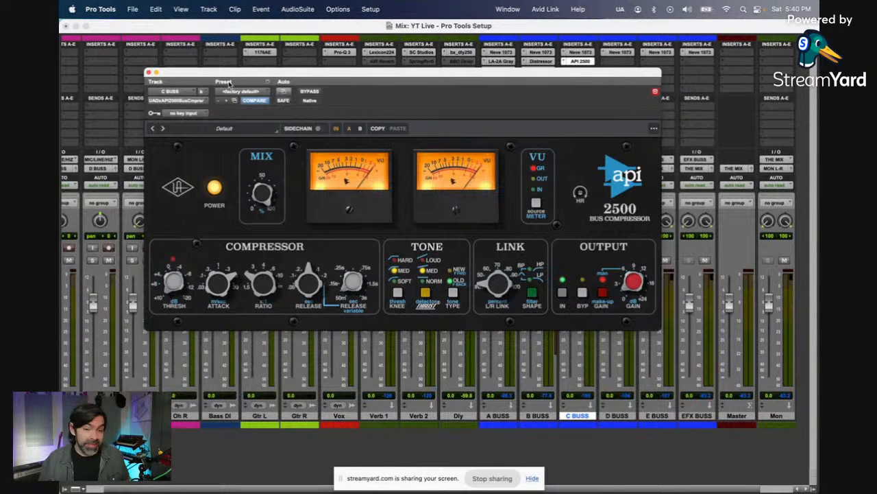
pyautogui.moveTo(237, 74); pyautogui.dragTo(204, 104)
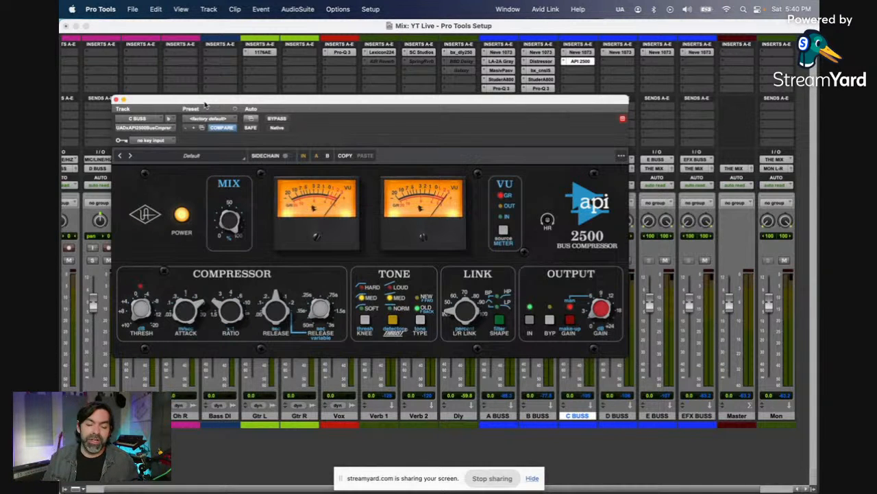
pyautogui.click(116, 100)
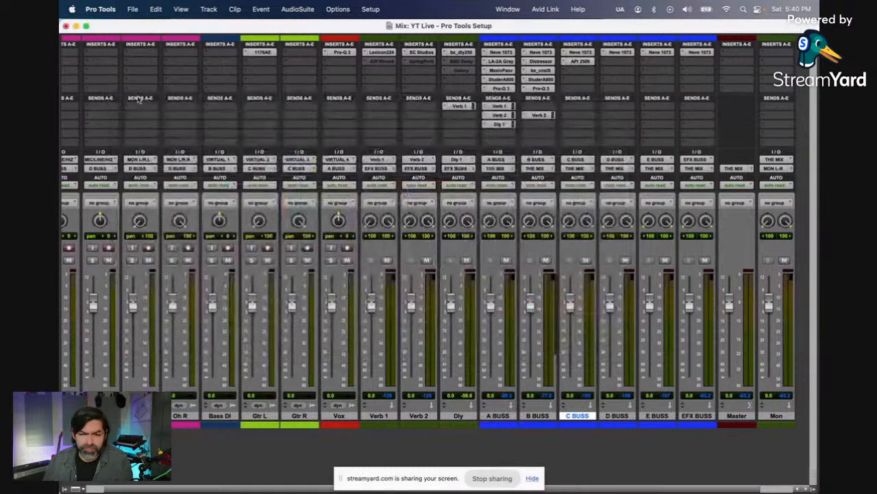
# Step: Copy A BUSS's Massive Passive to C BUSS's third insert, adjust its high boost's frequency and gain, and switch the 22–1K band to cut
pyautogui.moveTo(562, 73); pyautogui.dragTo(572, 74)
pyautogui.click(572, 74)
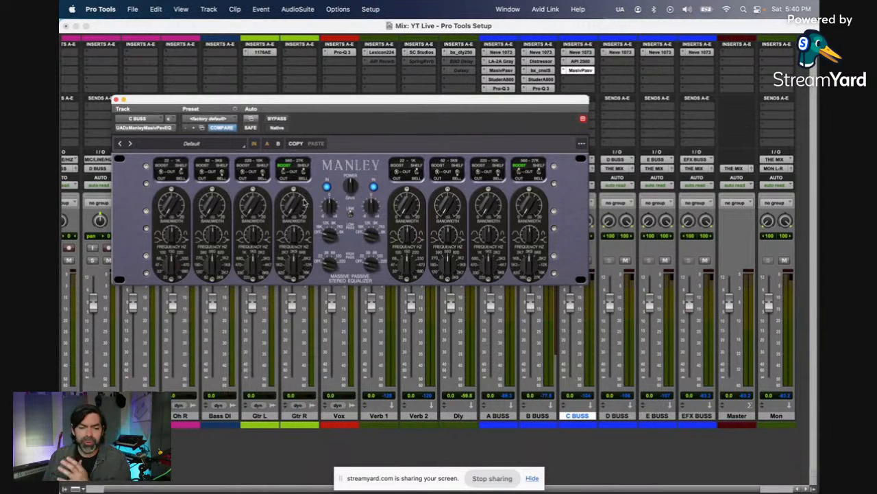
pyautogui.moveTo(297, 263); pyautogui.dragTo(302, 242)
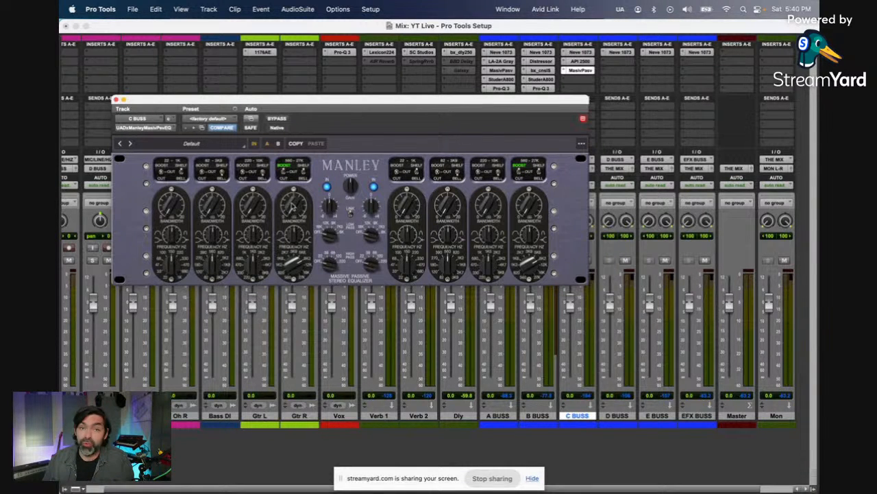
pyautogui.moveTo(293, 204); pyautogui.dragTo(295, 188)
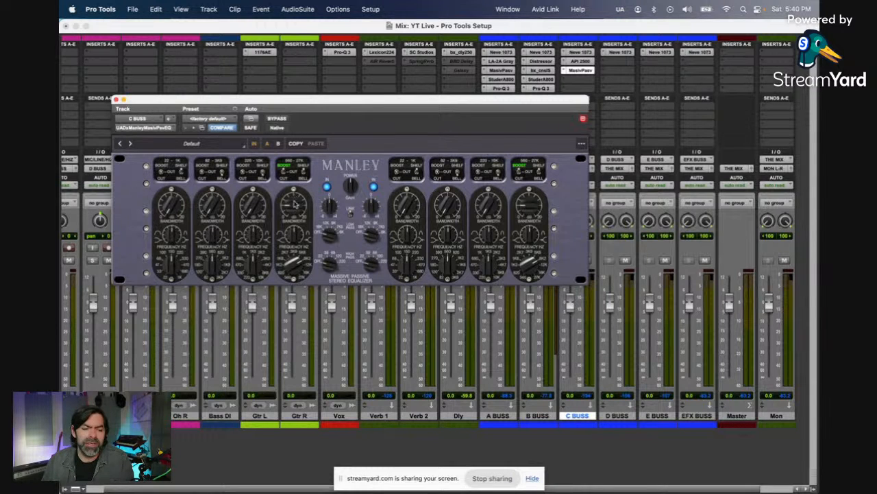
pyautogui.click(160, 178)
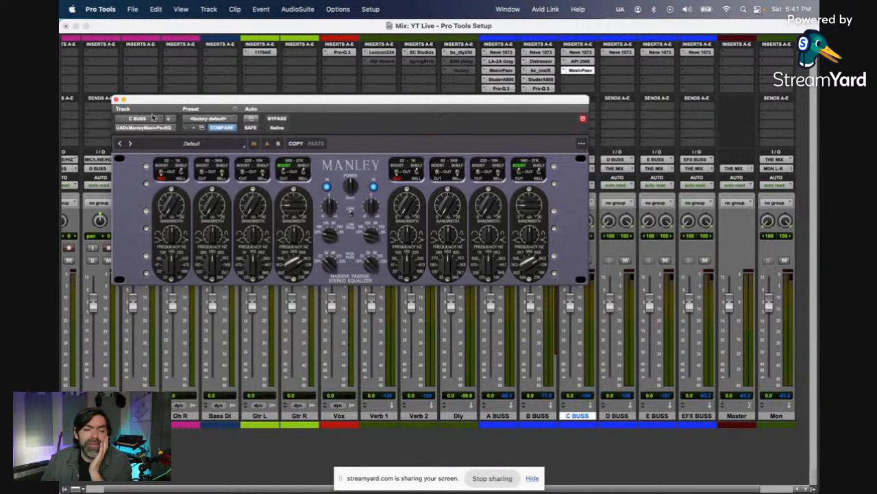
pyautogui.click(116, 100)
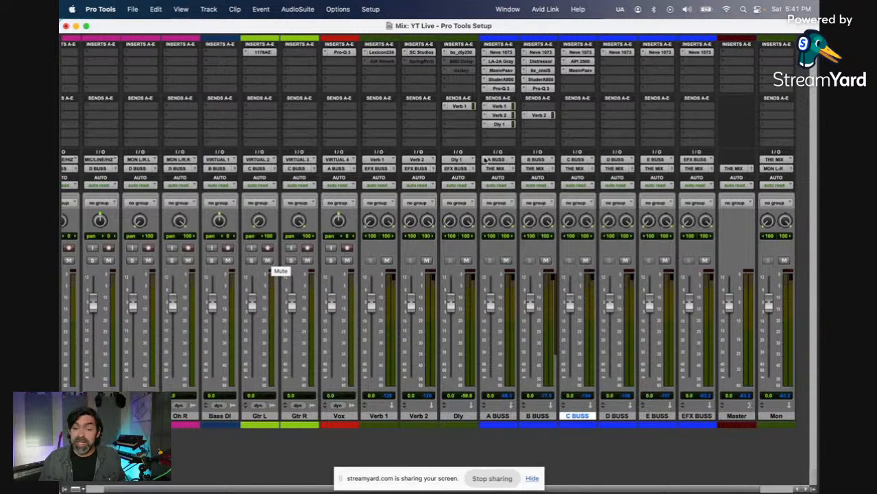
# Step: Review the Neve 1073 and Massive Passive settings on C BUSS and close the plug-in window
pyautogui.click(582, 53)
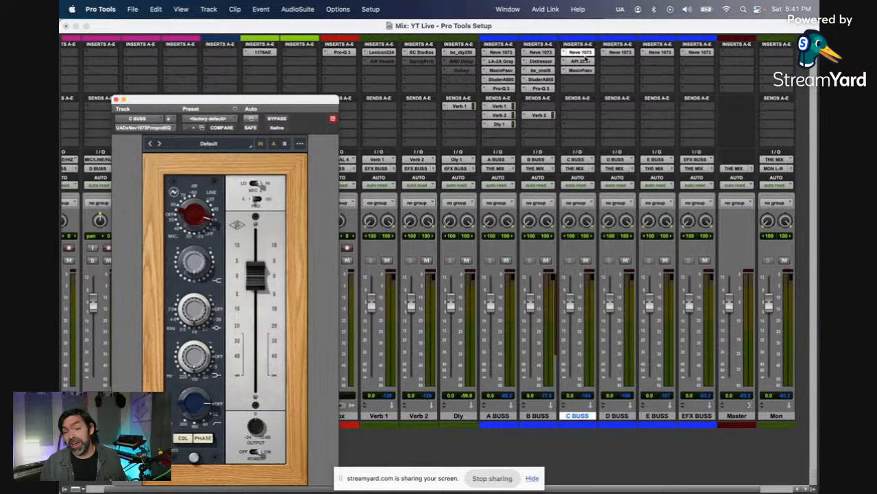
pyautogui.click(583, 71)
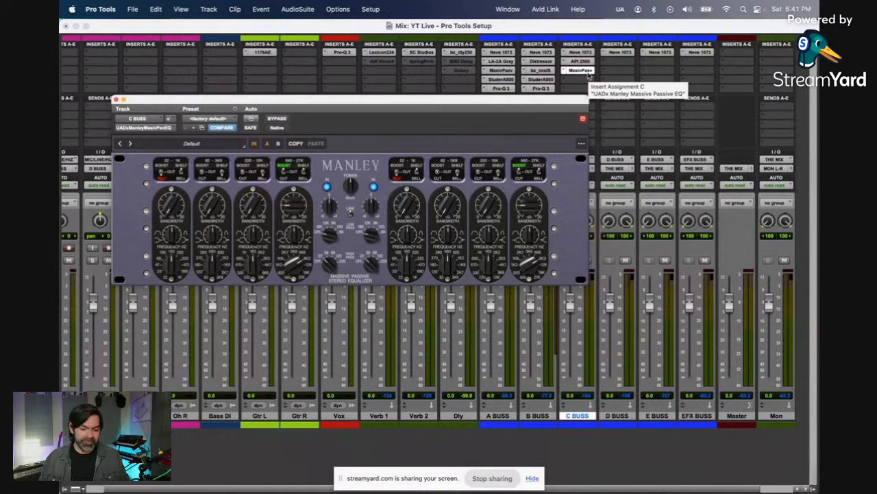
pyautogui.click(117, 100)
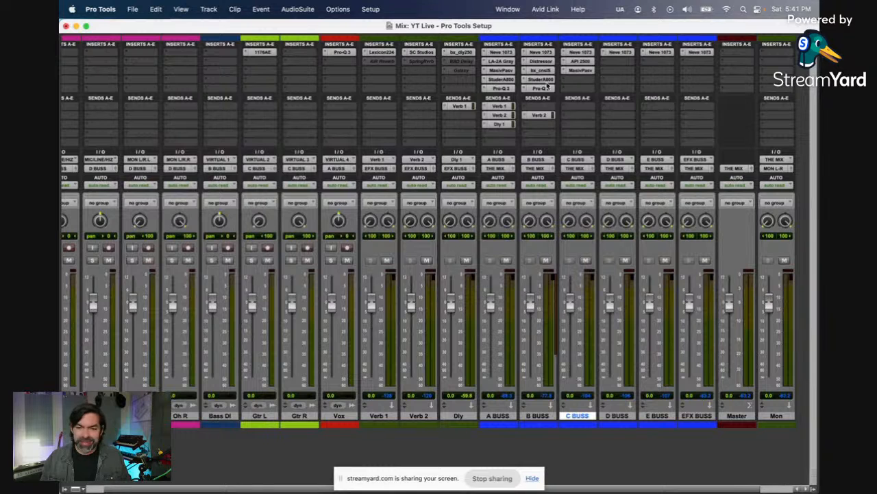
# Step: Copy B BUSS's Studer A800 to C BUSS's fourth insert, check the copy's settings, and close it
pyautogui.moveTo(574, 83); pyautogui.dragTo(575, 83)
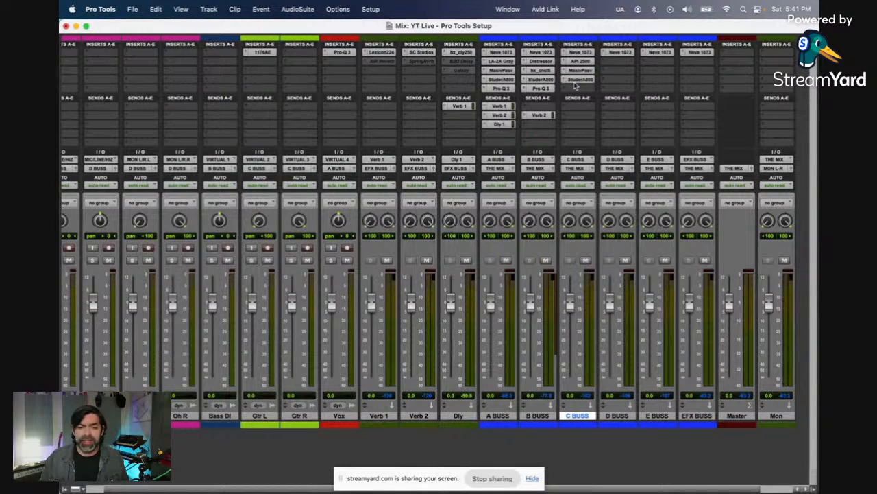
pyautogui.click(580, 80)
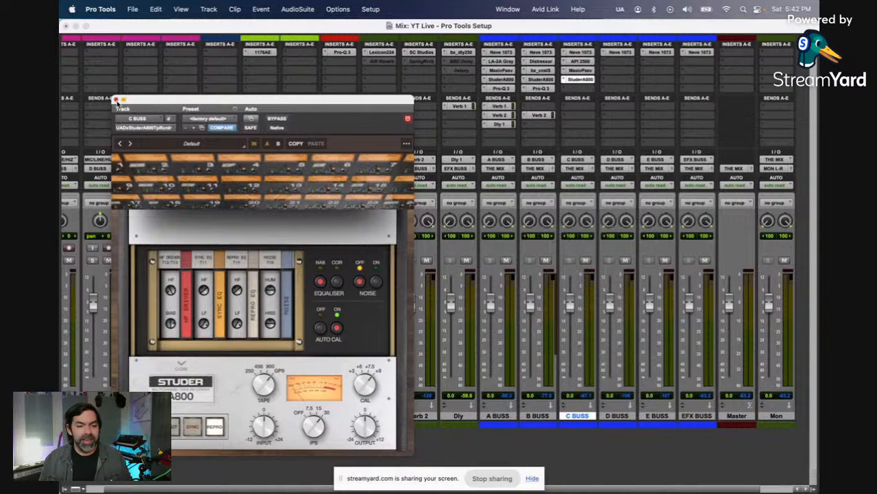
pyautogui.click(116, 100)
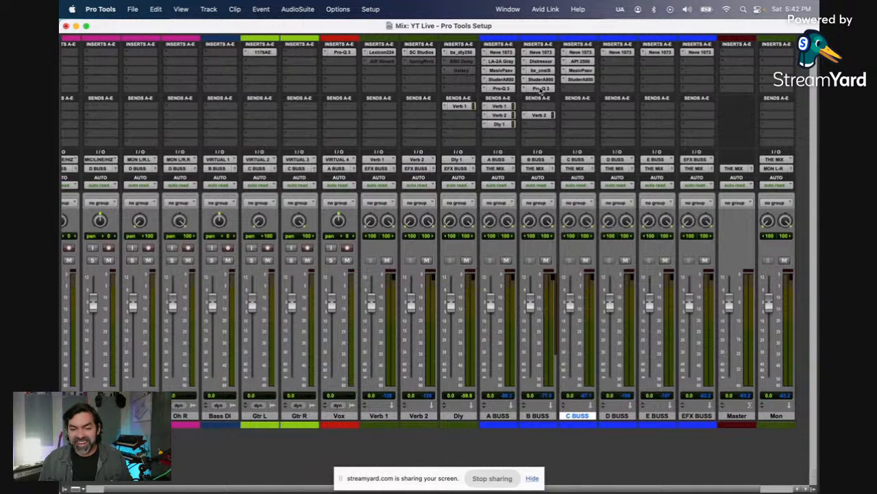
# Step: Copy B BUSS's Pro-Q 3 to C BUSS's fifth insert and change its low shelf band to a side-only Low Cut
pyautogui.click(576, 88)
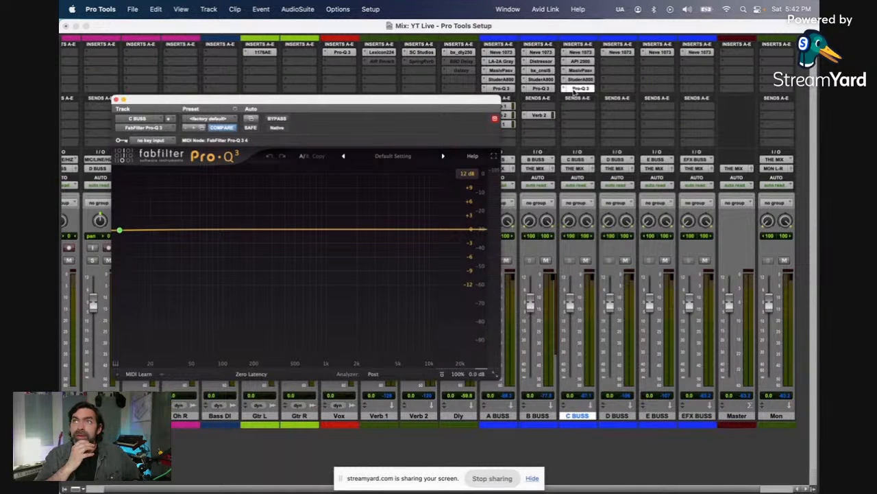
pyautogui.moveTo(120, 230)
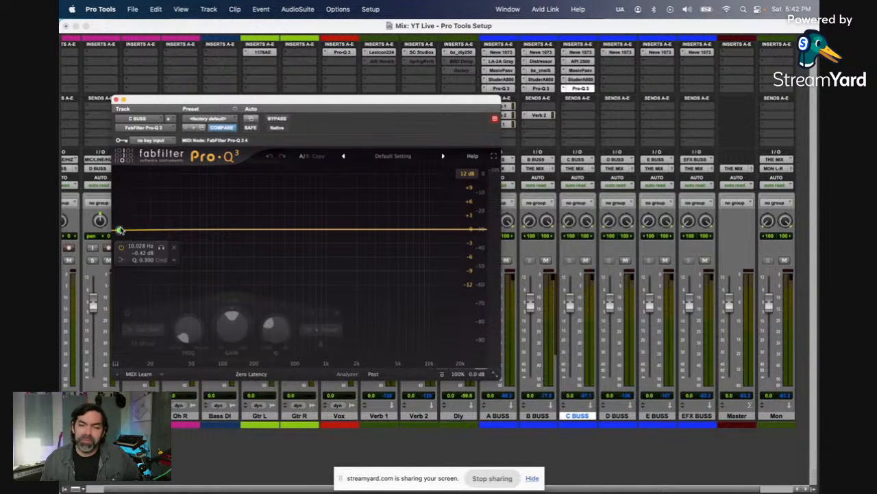
pyautogui.moveTo(120, 230); pyautogui.dragTo(128, 244)
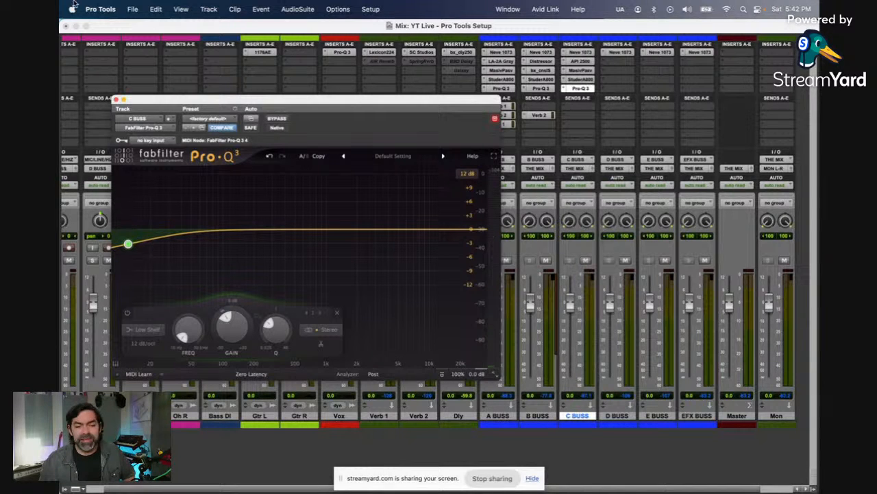
pyautogui.click(157, 338)
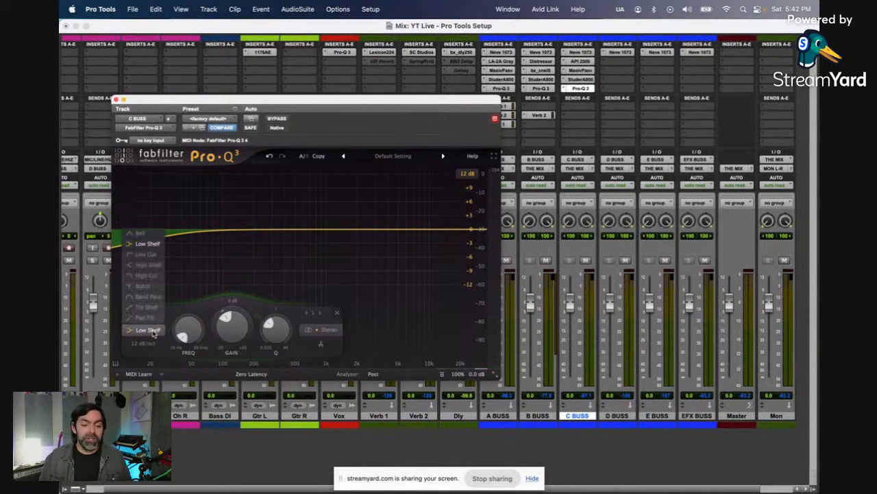
pyautogui.click(147, 254)
pyautogui.click(319, 329)
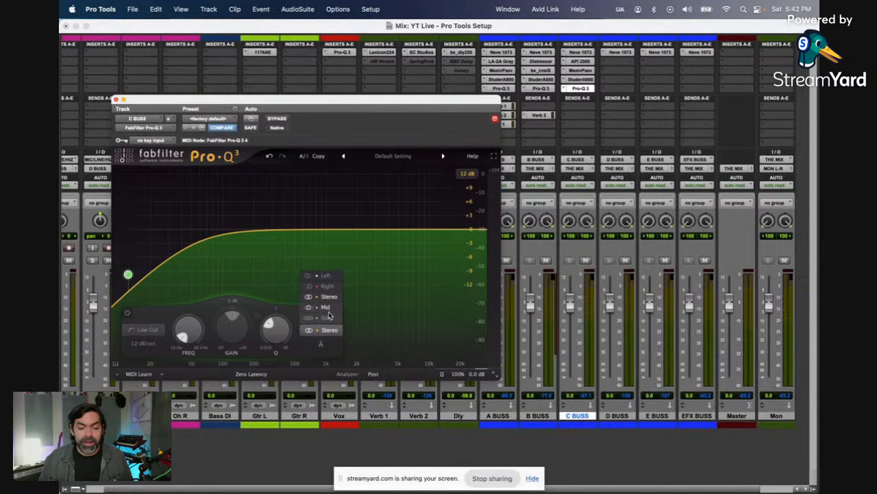
pyautogui.click(328, 320)
# Step: Sweep the C BUSS Pro-Q 3's side low cut up to about 95 Hz, settle it below 20 Hz, and close the plug-in
pyautogui.moveTo(128, 275); pyautogui.dragTo(220, 238)
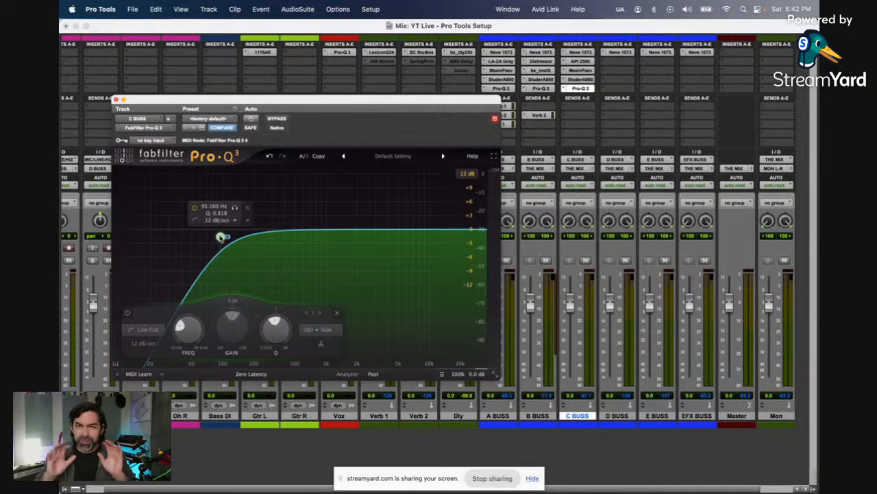
pyautogui.moveTo(220, 237); pyautogui.dragTo(137, 232)
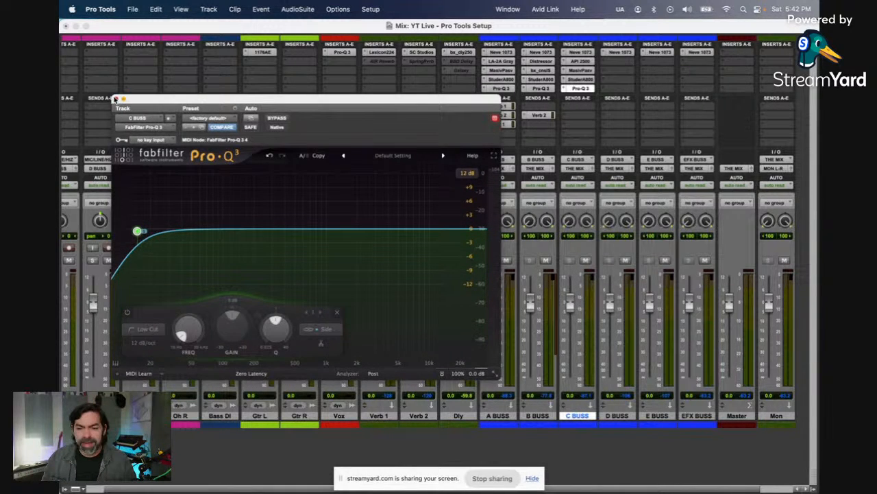
pyautogui.click(115, 98)
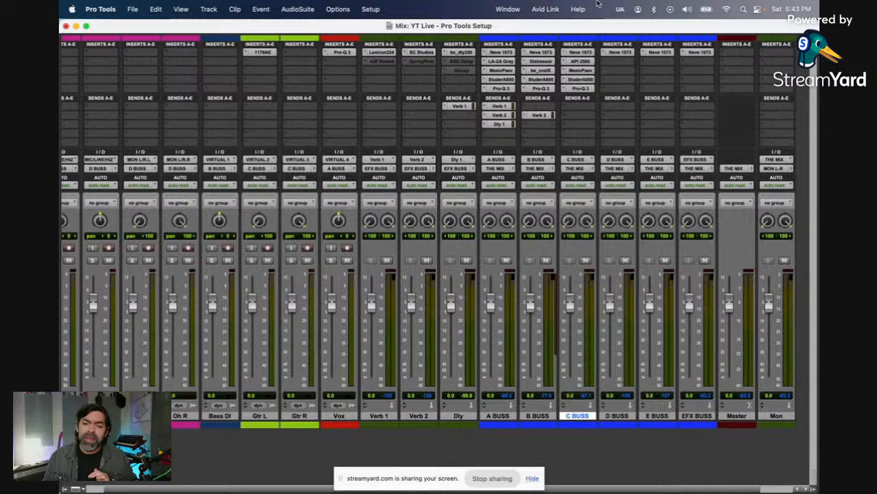
# Step: Review D BUSS's Neve 1073 settings and B BUSS's bx_console SSL 9000 J
pyautogui.click(629, 53)
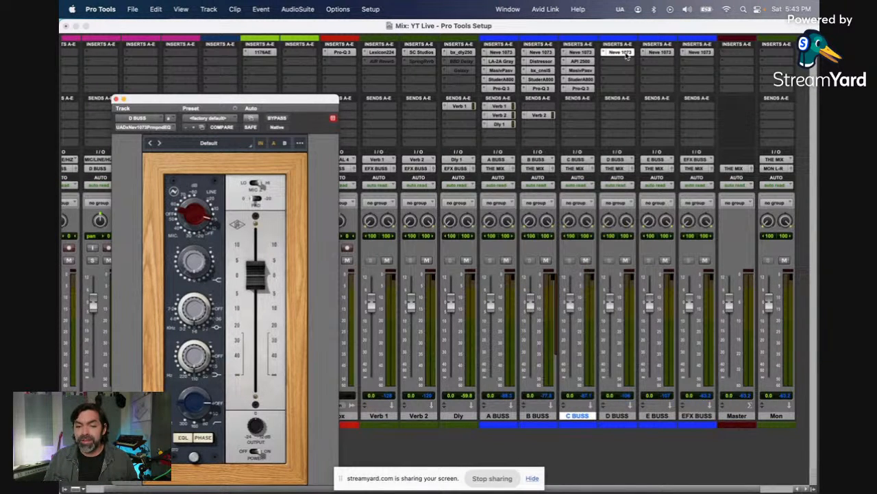
pyautogui.click(544, 70)
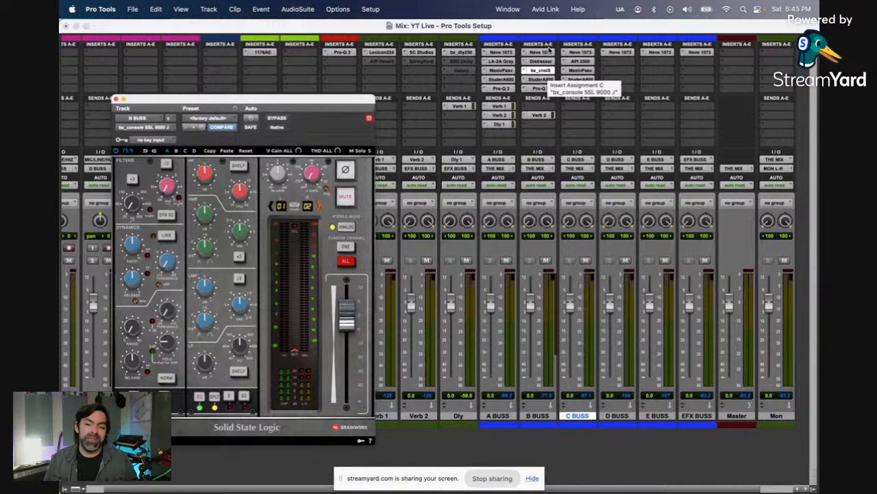
pyautogui.click(628, 55)
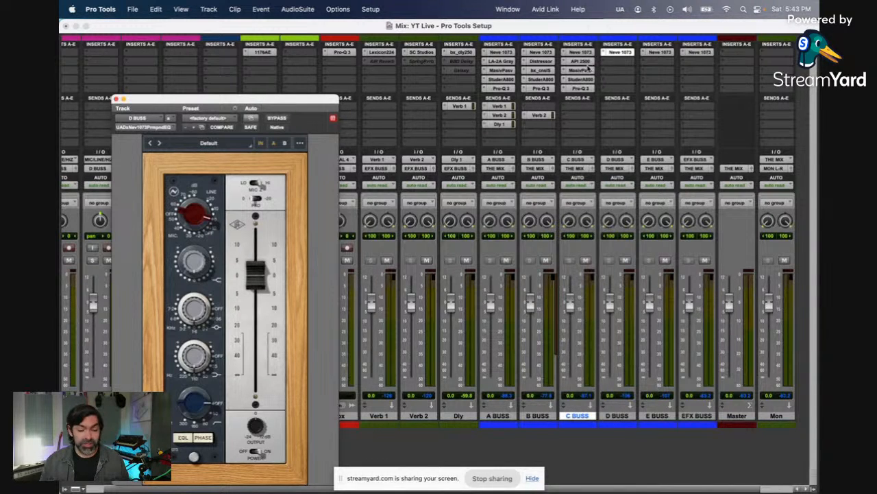
# Step: Copy C BUSS's API 2500 to D BUSS's second insert and check the copy's compressor and Mix settings
pyautogui.moveTo(589, 63); pyautogui.dragTo(623, 65)
pyautogui.click(621, 62)
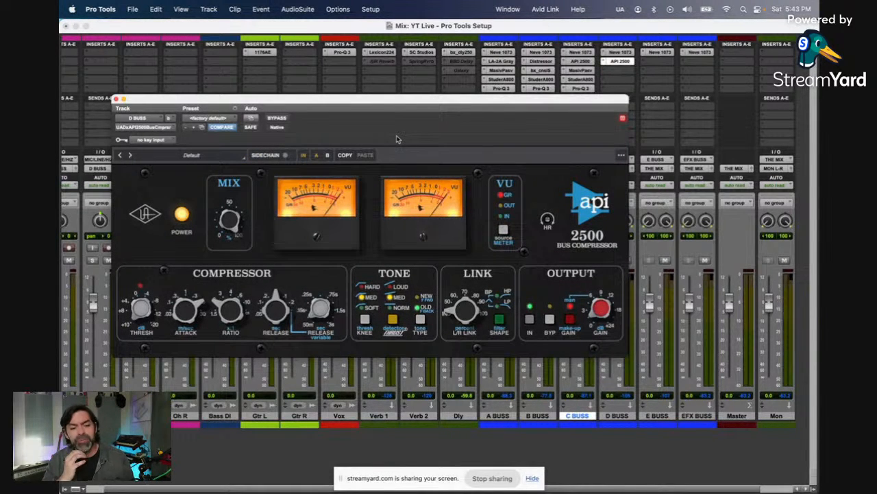
pyautogui.moveTo(227, 223)
pyautogui.mouseDown()
pyautogui.moveTo(246, 269)
pyautogui.moveTo(240, 221)
pyautogui.mouseUp()
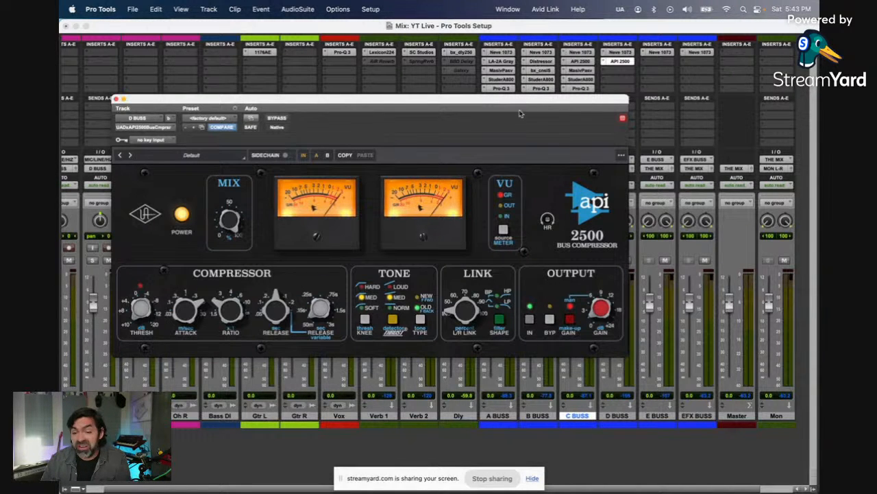
# Step: Insert the stereo AMEK EQ 200 on D BUSS's third insert
pyautogui.moveTo(549, 104); pyautogui.dragTo(577, 129)
pyautogui.click(631, 71)
pyautogui.moveTo(641, 71)
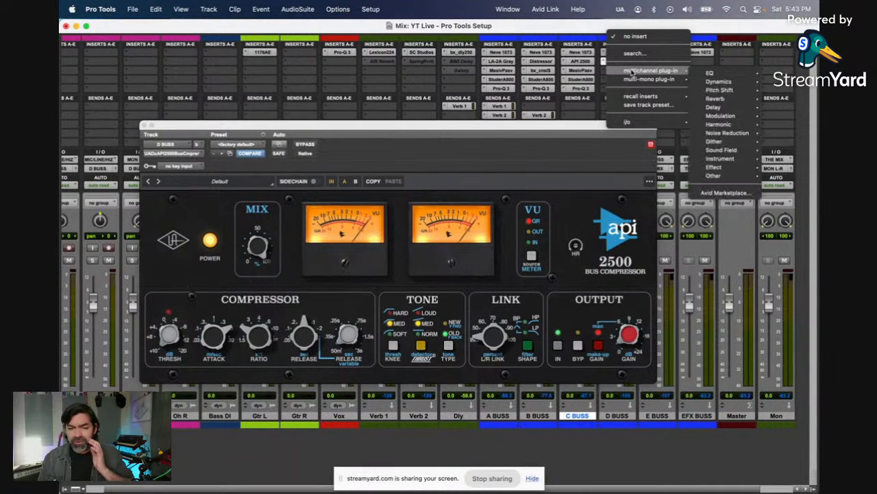
pyautogui.moveTo(731, 80)
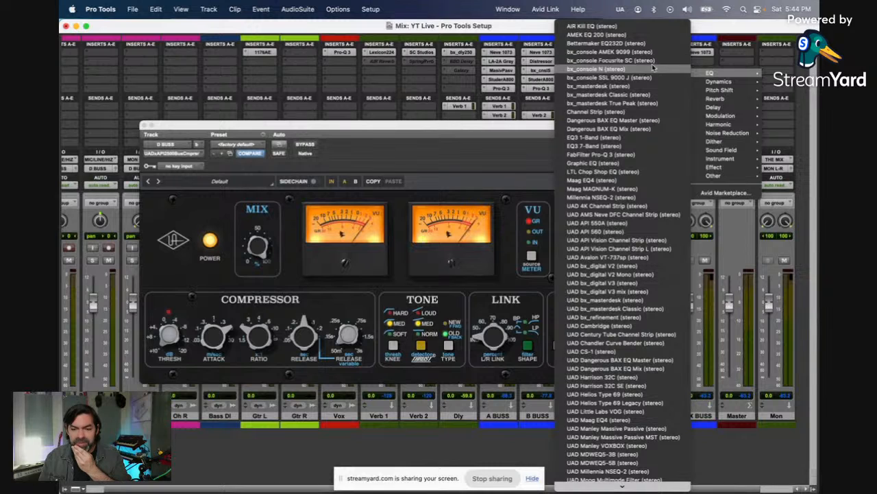
pyautogui.click(621, 43)
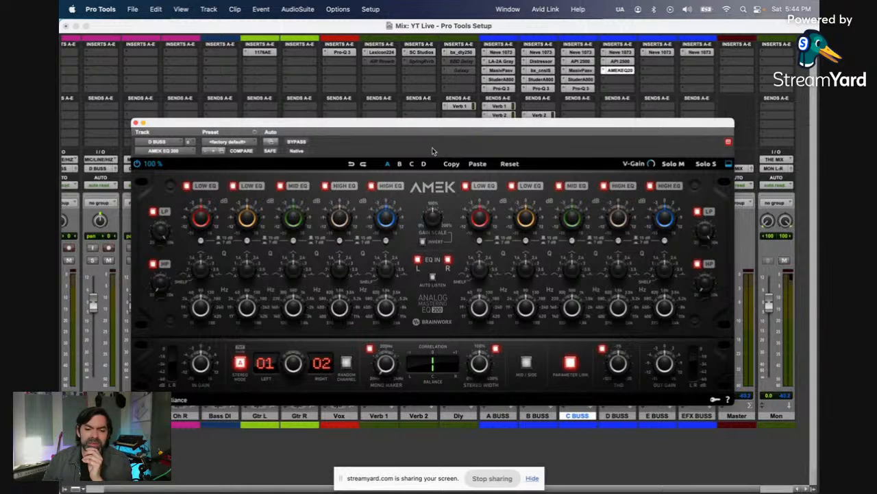
# Step: Try the AMEK EQ 200's blue High EQ gain between about +1.8 dB and -1.5 dB, and close the plug-in
pyautogui.moveTo(395, 218)
pyautogui.scroll(5, 394, 218)
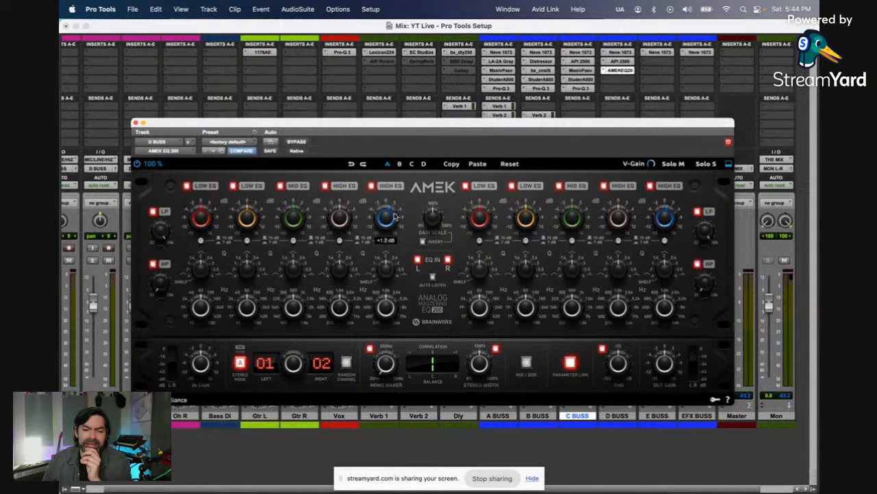
pyautogui.scroll(-7, 394, 218)
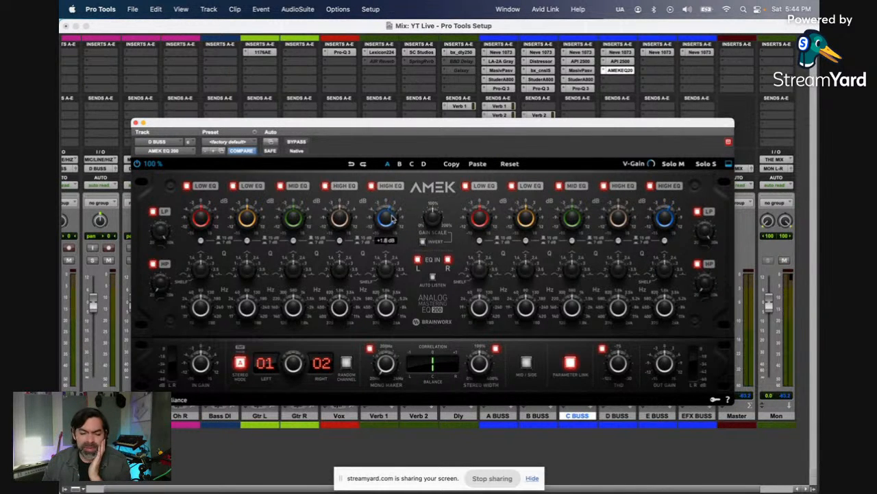
pyautogui.scroll(-2, 392, 220)
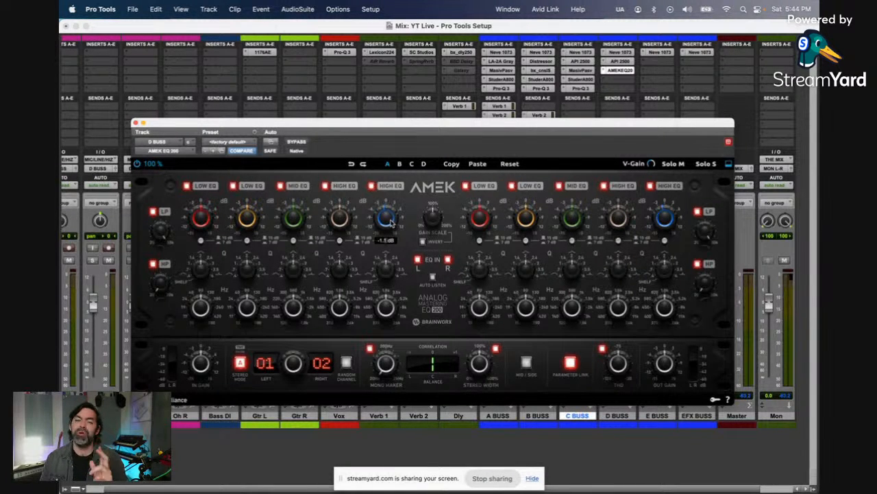
pyautogui.scroll(2, 391, 221)
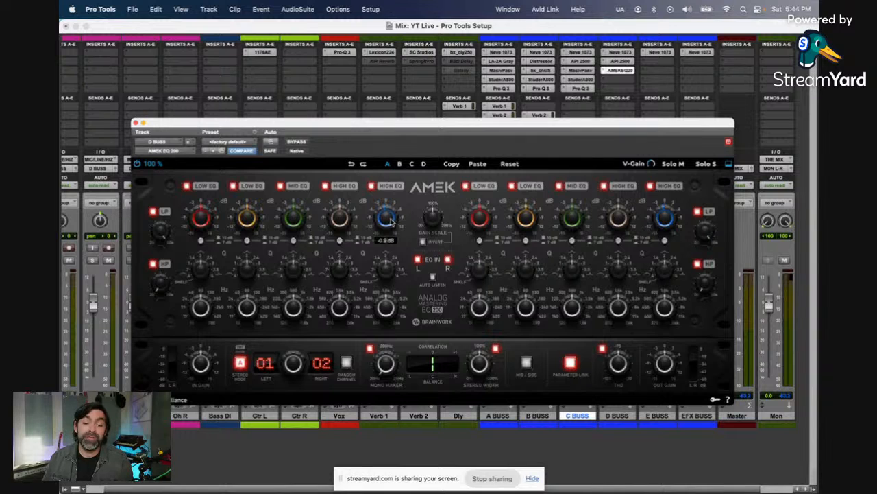
pyautogui.scroll(-2, 389, 219)
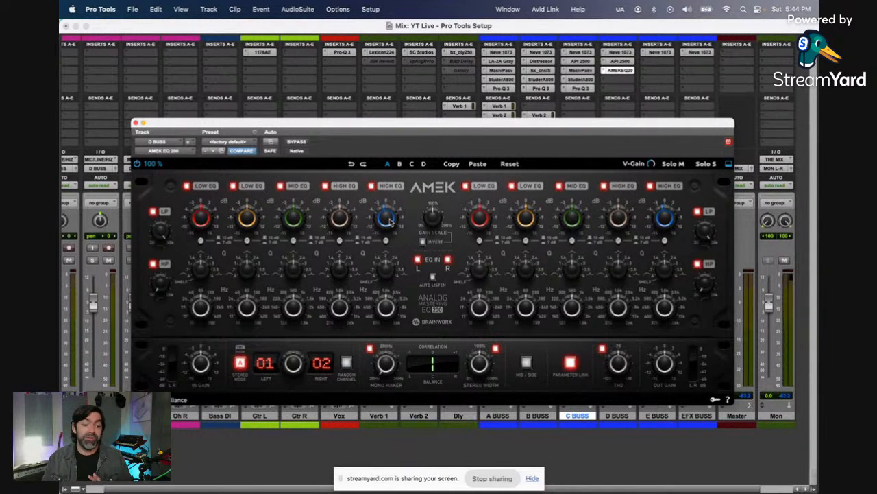
pyautogui.hscroll(-3, 183, 439)
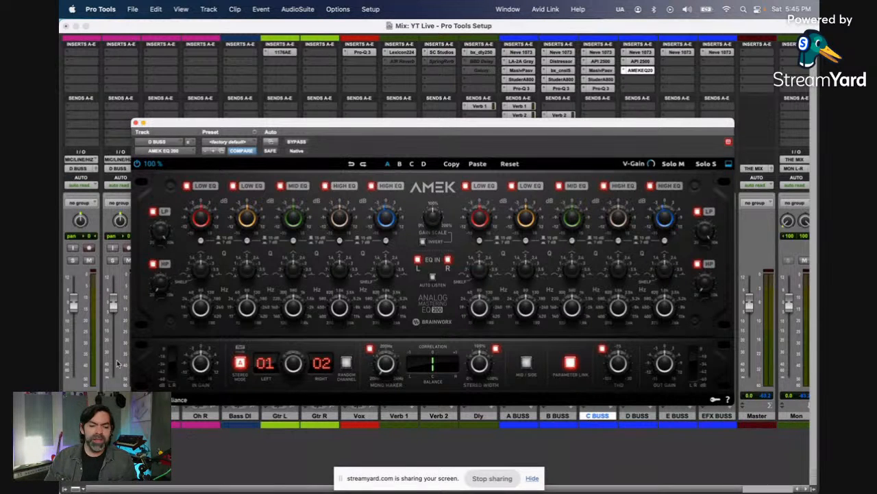
pyautogui.click(136, 124)
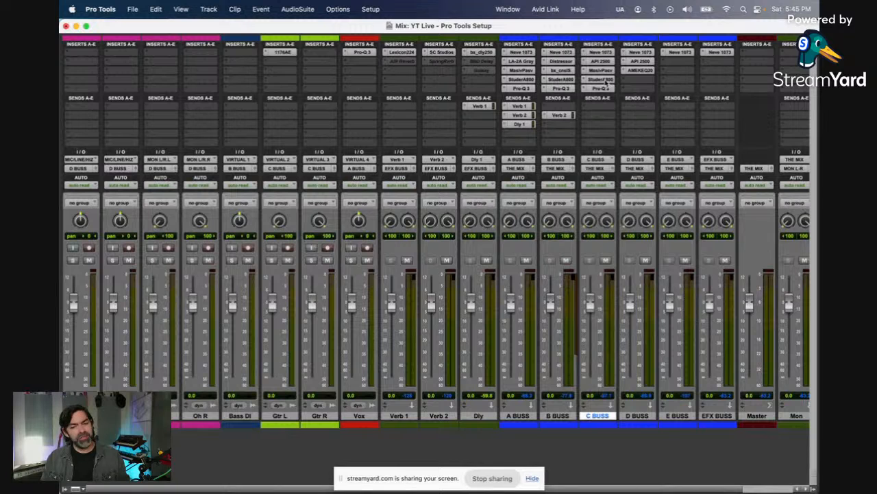
# Step: Copy C BUSS's Studer A800 and Pro-Q 3 to D BUSS's fourth and fifth inserts, check both copies' settings, and close them
pyautogui.moveTo(604, 90); pyautogui.dragTo(630, 92)
pyautogui.click(638, 79)
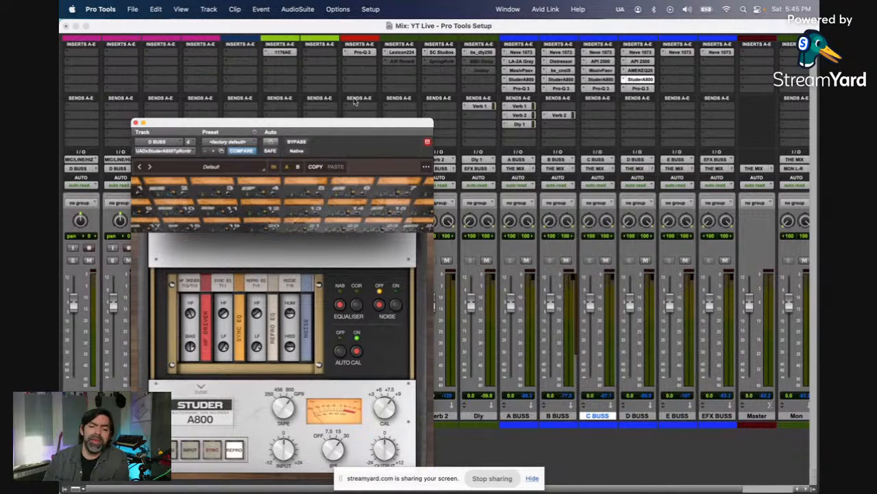
pyautogui.moveTo(358, 129); pyautogui.dragTo(401, 63)
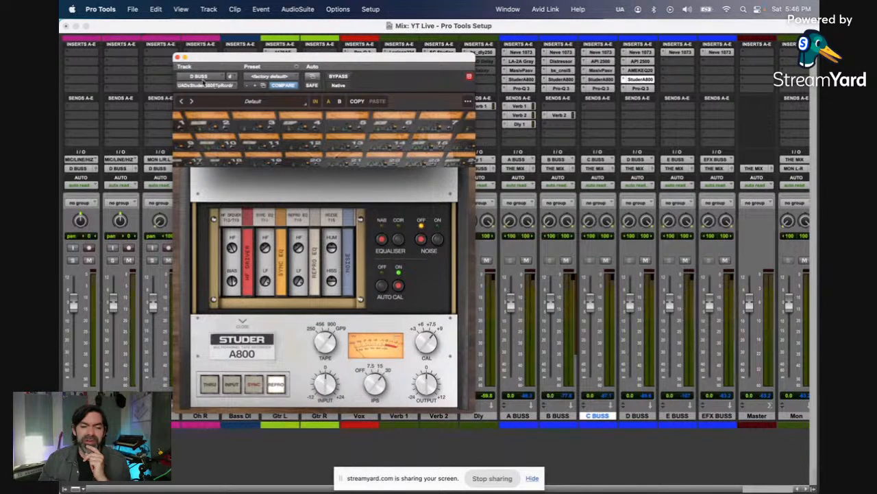
pyautogui.click(177, 57)
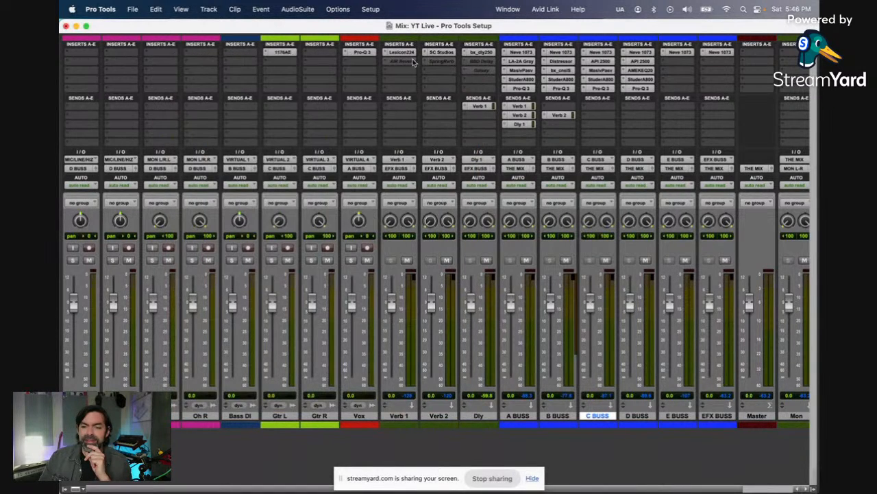
pyautogui.click(648, 90)
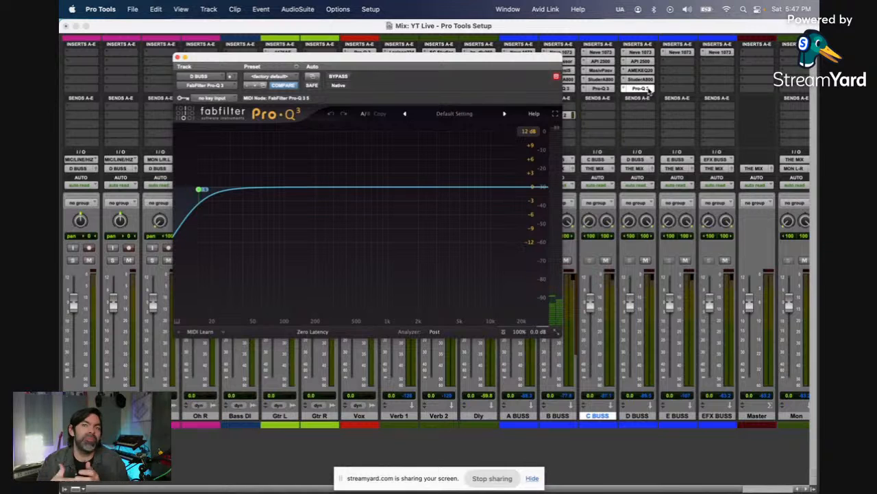
pyautogui.click(177, 57)
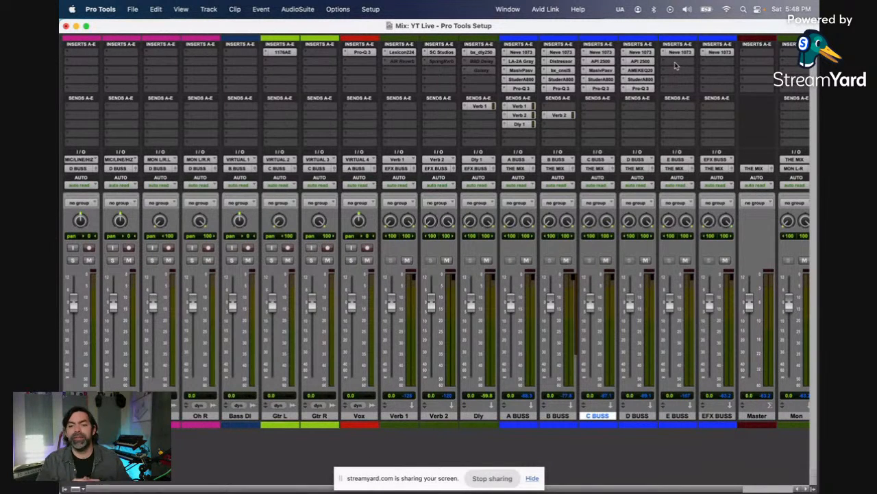
# Step: Insert the stereo UADx API 2500 Bus Compressor on E BUSS's second insert
pyautogui.click(675, 64)
pyautogui.moveTo(678, 64)
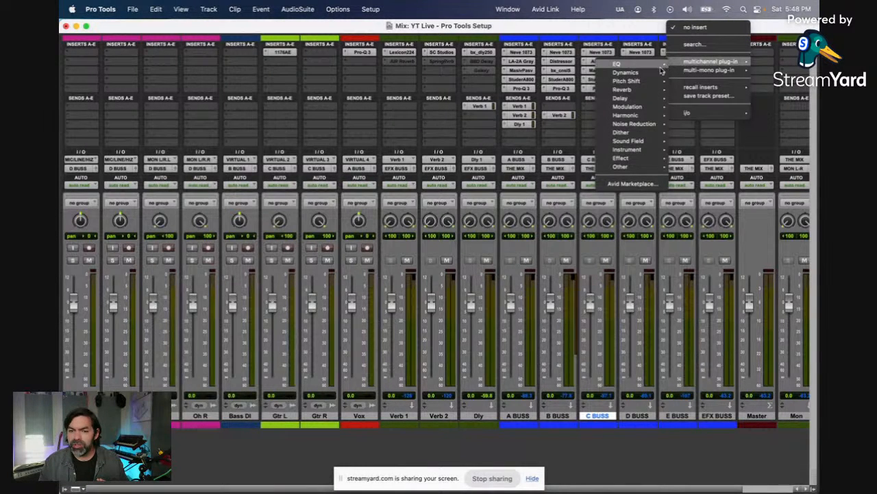
pyautogui.moveTo(657, 74)
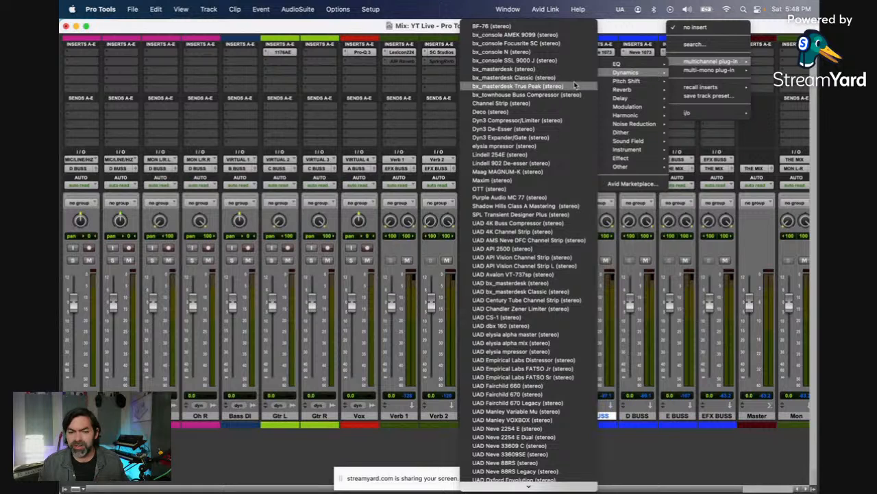
pyautogui.scroll(-10, 575, 84)
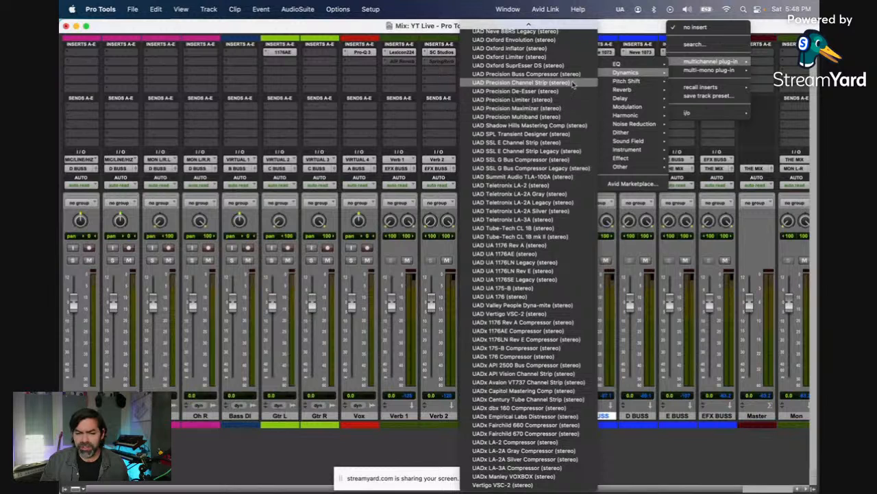
pyautogui.click(580, 365)
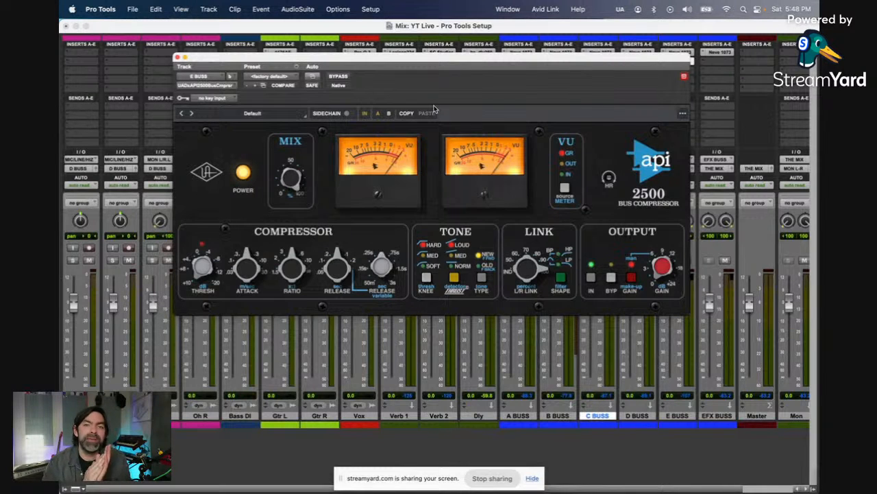
pyautogui.click(203, 85)
pyautogui.moveTo(211, 87)
pyautogui.moveTo(299, 98)
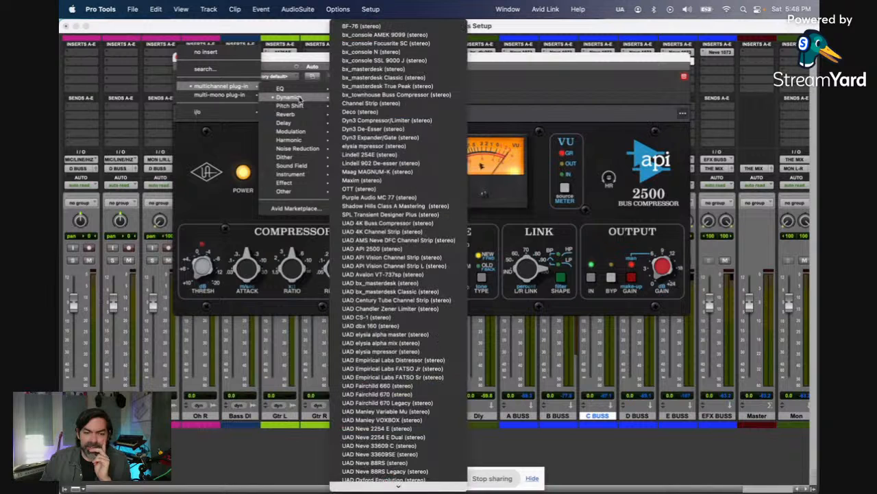
pyautogui.click(371, 87)
# Step: Insert the stereo bx_townhouse Buss Compressor on E BUSS's third insert and make it inactive
pyautogui.moveTo(683, 60); pyautogui.dragTo(634, 61)
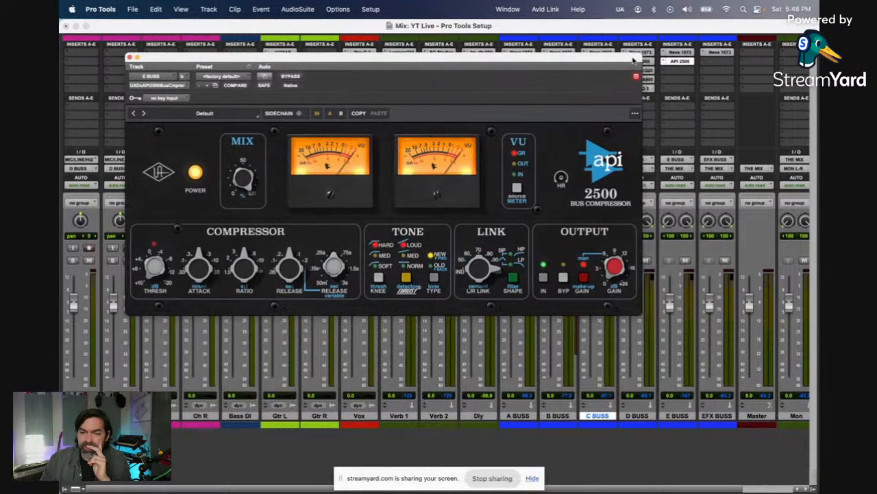
pyautogui.click(678, 75)
pyautogui.moveTo(677, 73)
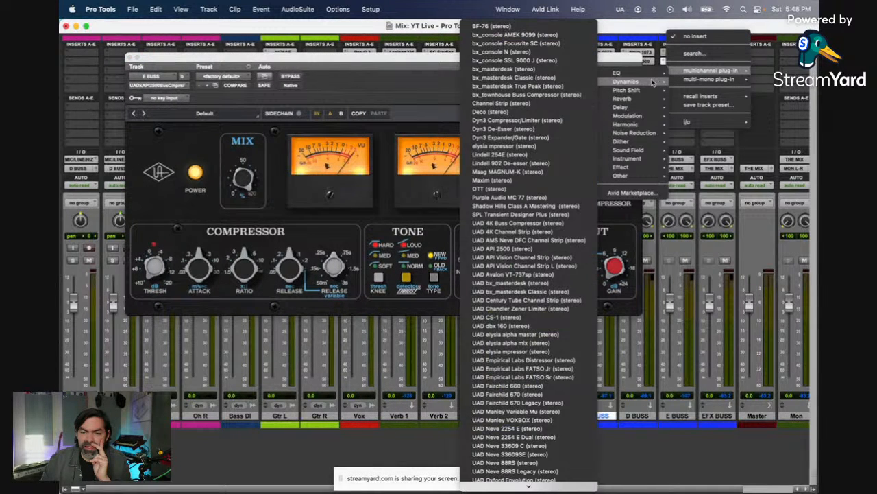
pyautogui.click(566, 96)
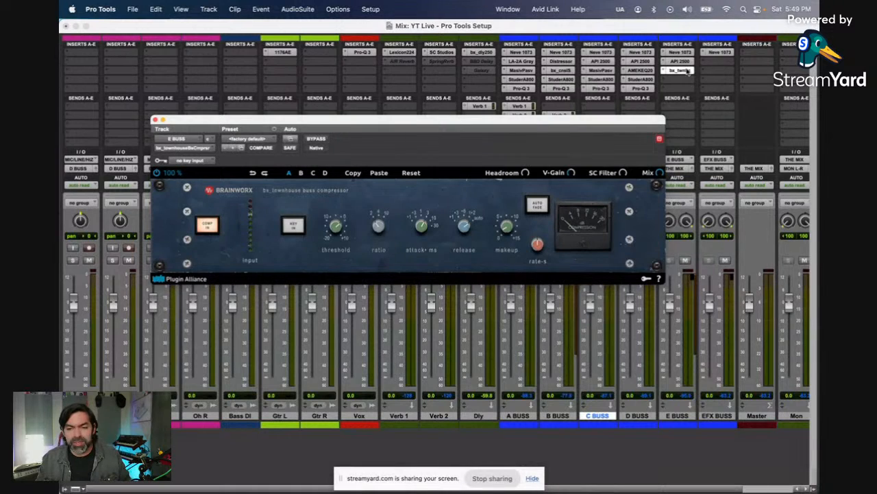
pyautogui.keyDown('ctrl'); pyautogui.keyDown('super'); pyautogui.click(687, 70); pyautogui.keyUp('super'); pyautogui.keyUp('ctrl')
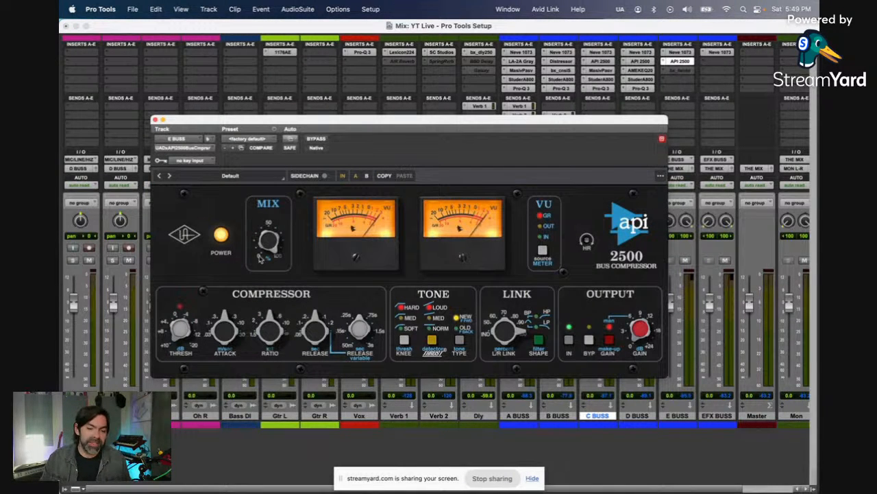
# Step: Adjust the Mix amount on E BUSS's API 2500, review its compressor settings, and close the plug-in
pyautogui.moveTo(266, 246); pyautogui.dragTo(276, 281)
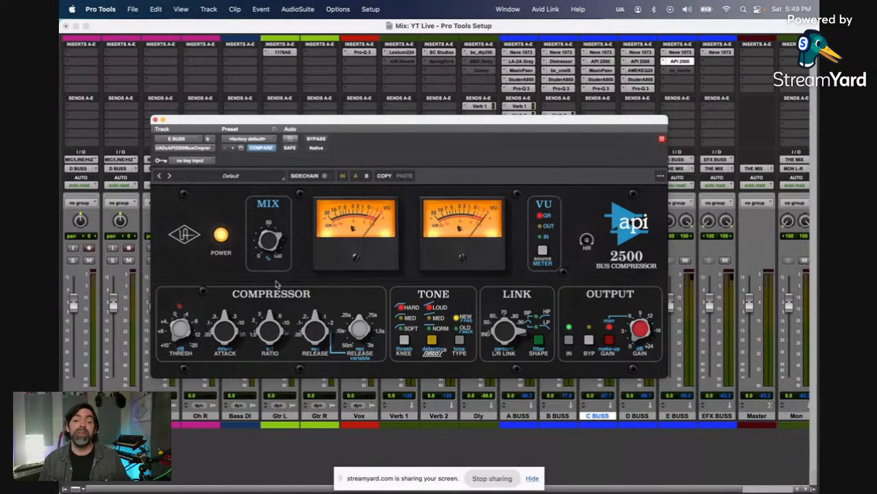
pyautogui.click(155, 120)
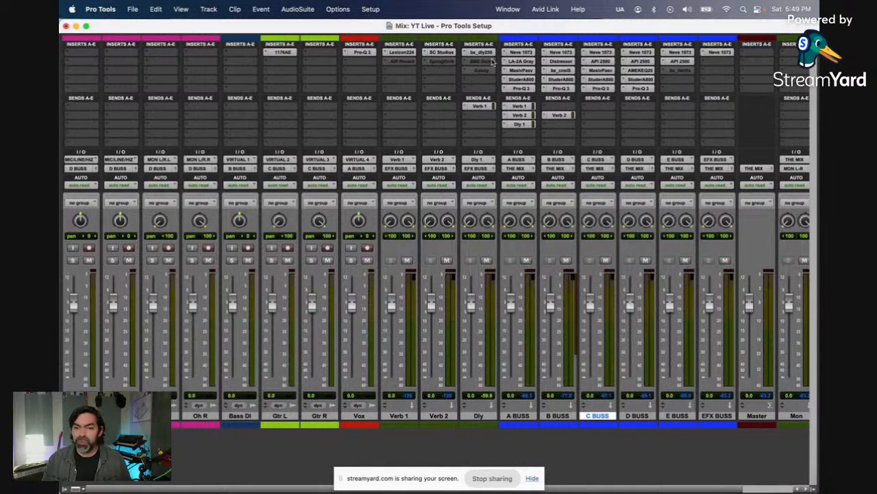
pyautogui.click(678, 61)
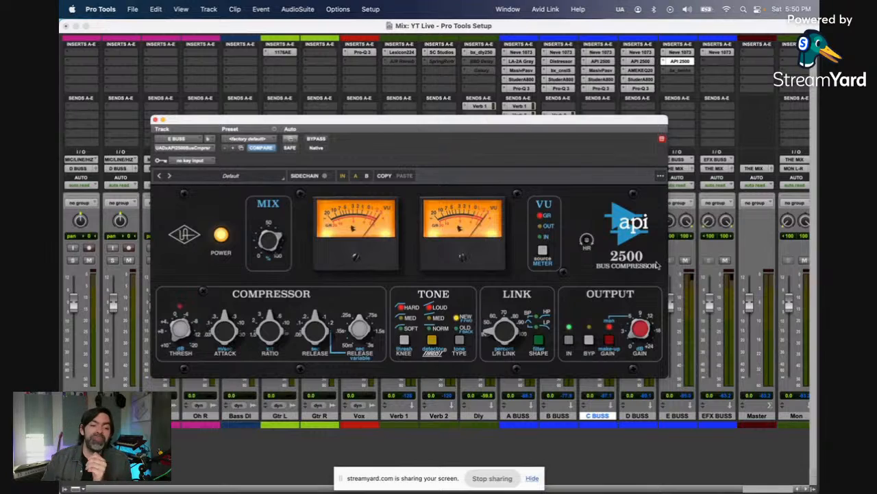
pyautogui.moveTo(361, 127); pyautogui.dragTo(512, 168)
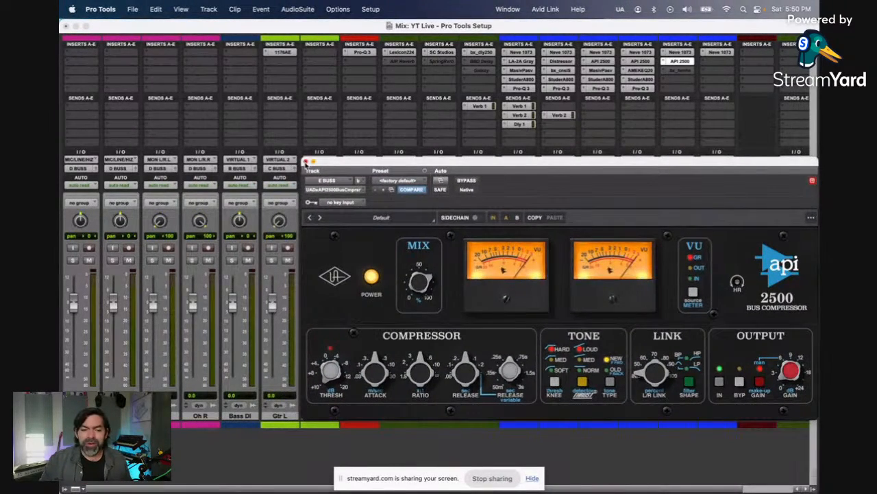
pyautogui.click(305, 162)
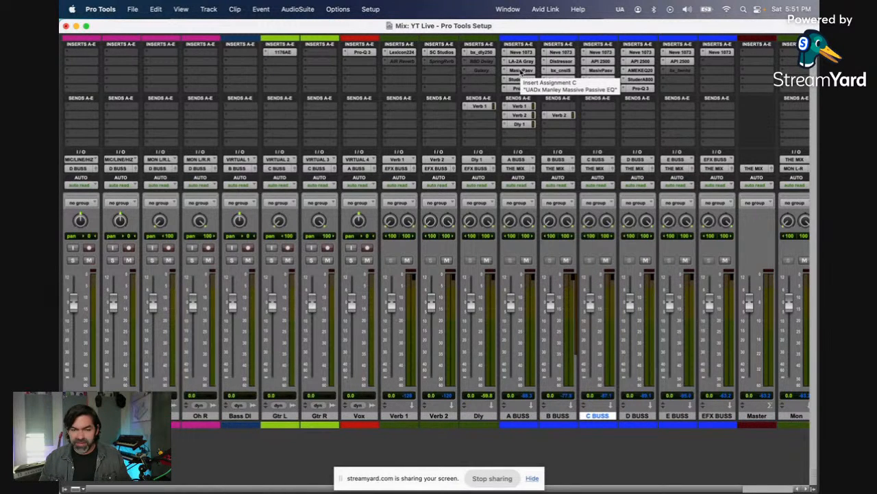
# Step: Copy A BUSS's Massive Passive to E BUSS's third insert, replacing the inactive bx_townhouse compressor
pyautogui.moveTo(523, 71); pyautogui.dragTo(676, 73)
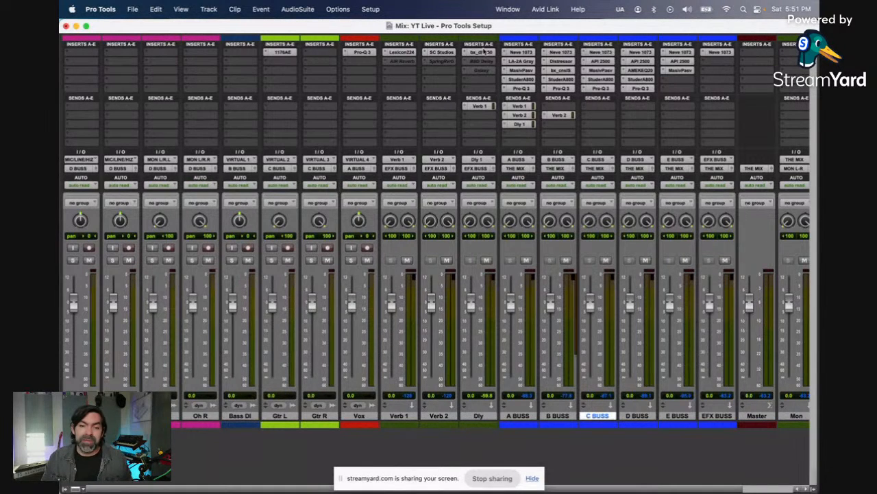
# Step: Open the bx_delay 2500 on the Dly track to review its settings, and close the plug-in
pyautogui.click(482, 53)
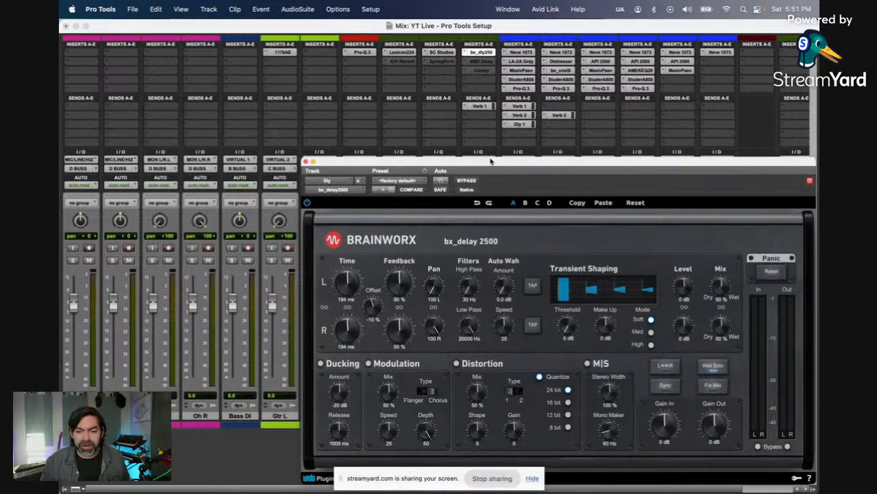
pyautogui.moveTo(491, 162); pyautogui.dragTo(289, 110)
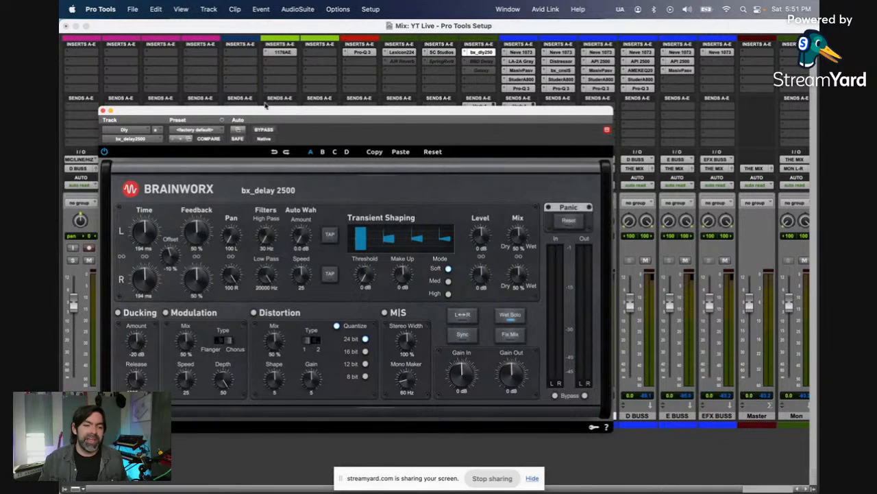
pyautogui.click(103, 110)
pyautogui.click(287, 61)
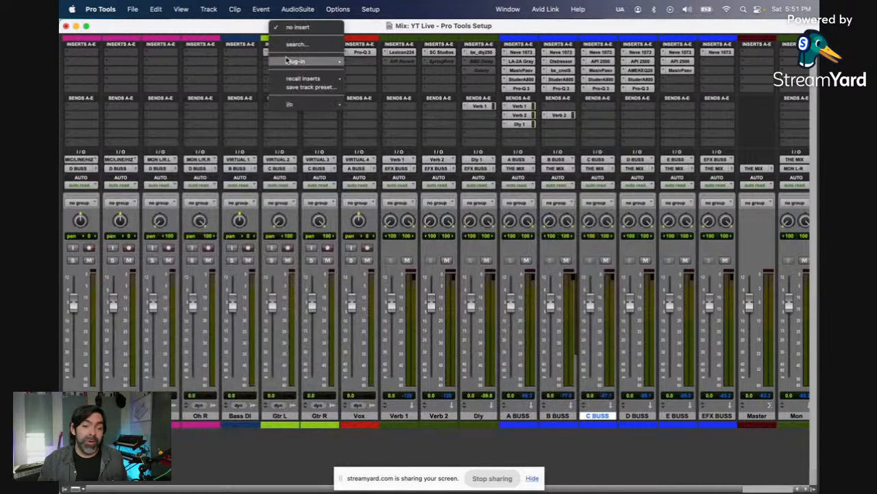
pyautogui.click(252, 55)
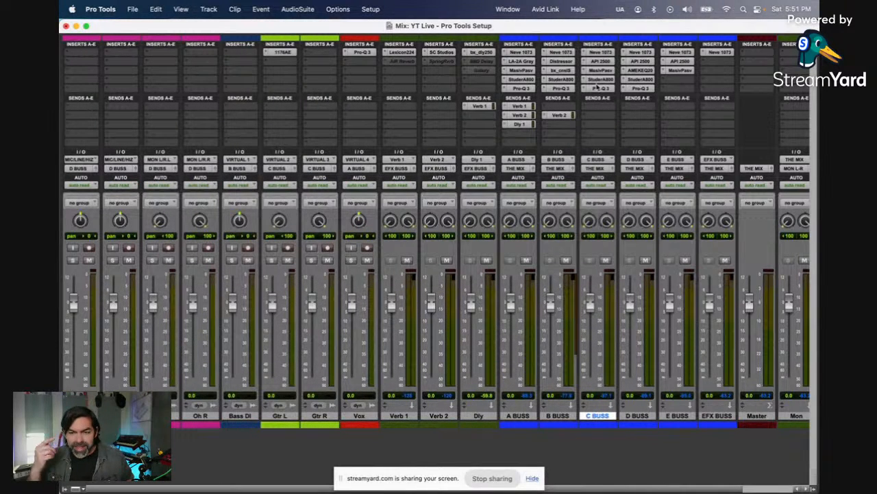
# Step: On E BUSS's Massive Passive, adjust the 560-27K band's bandwidth and switch the 22-1K band to boost
pyautogui.click(682, 71)
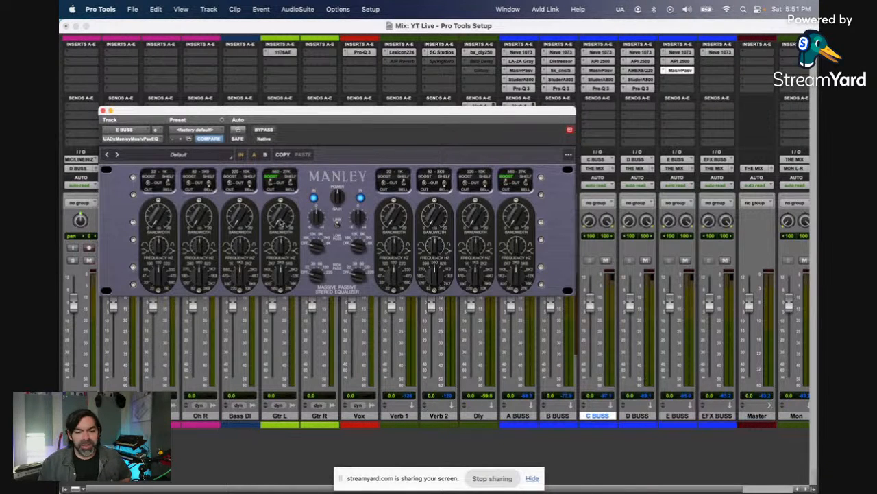
pyautogui.moveTo(280, 219); pyautogui.dragTo(278, 202)
pyautogui.click(147, 183)
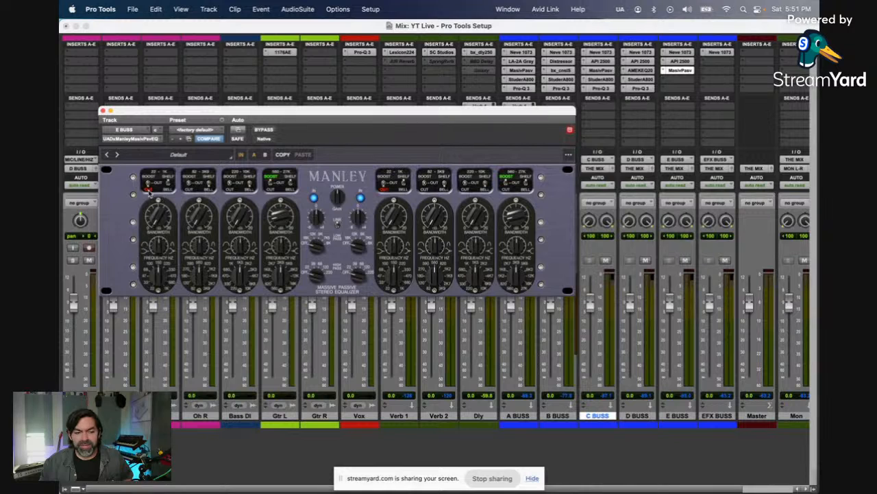
pyautogui.click(147, 183)
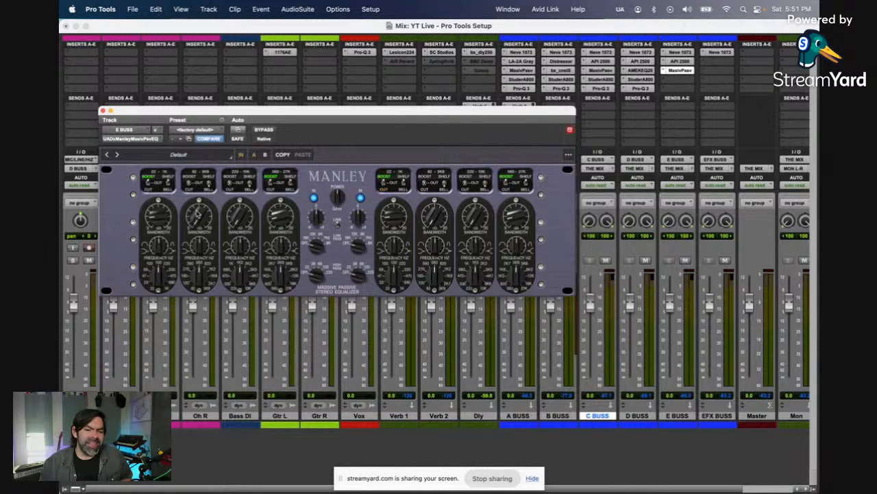
# Step: Retune the Massive Passive's 82-3K9 band and set it to cut, adjust the high-pass and low-pass filters, and close the plug-in
pyautogui.moveTo(203, 278)
pyautogui.mouseDown()
pyautogui.moveTo(206, 291)
pyautogui.moveTo(197, 245)
pyautogui.moveTo(209, 284)
pyautogui.mouseUp()
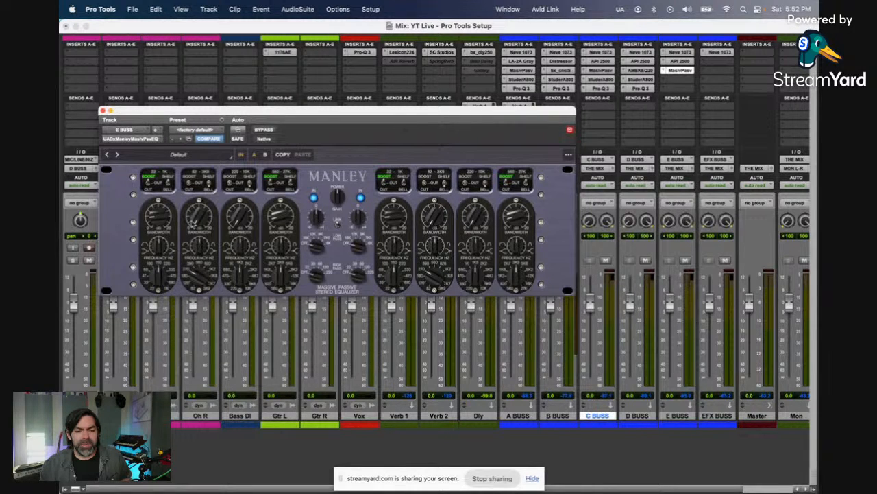
pyautogui.click(192, 190)
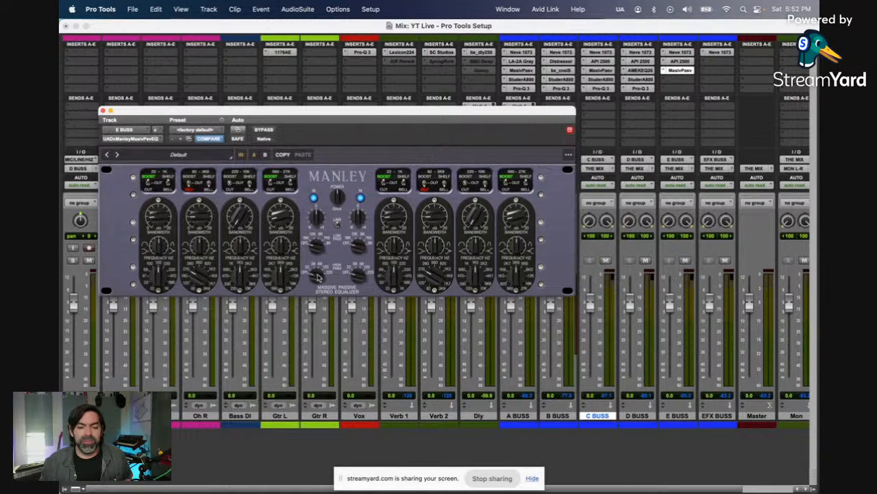
pyautogui.moveTo(318, 276); pyautogui.dragTo(312, 191)
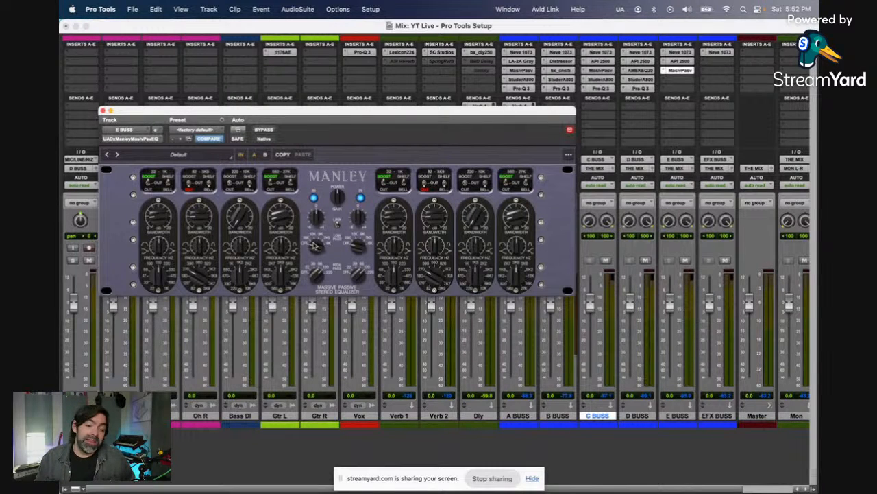
pyautogui.moveTo(315, 245); pyautogui.dragTo(315, 234)
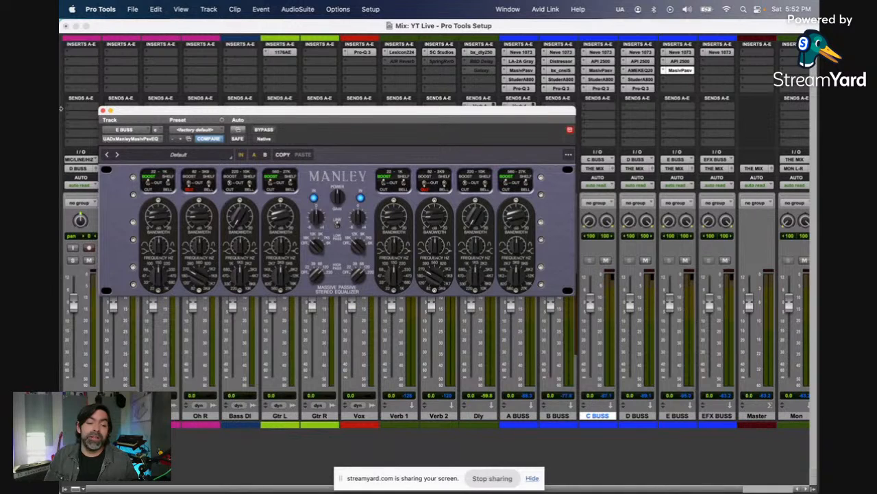
pyautogui.click(103, 111)
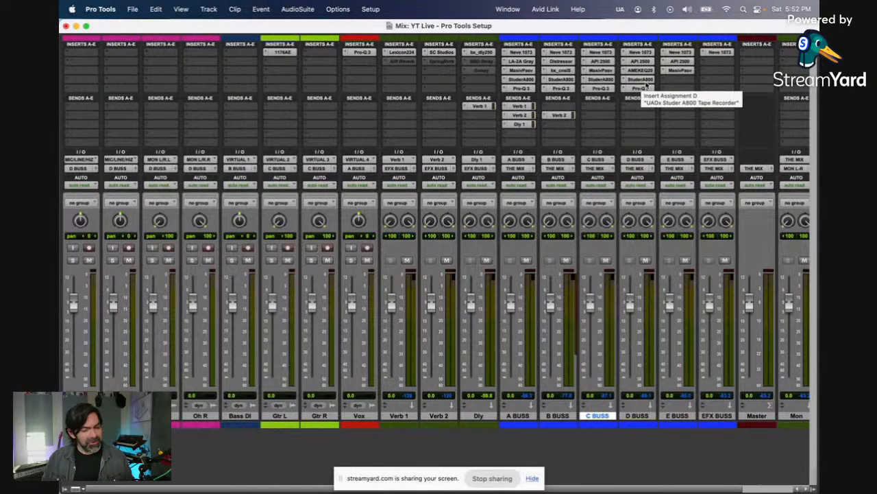
# Step: Copy D BUSS's Studer A800 and Pro-Q 3 to E BUSS's fourth and fifth inserts, keeping the Studer in Repro mode
pyautogui.moveTo(675, 84); pyautogui.dragTo(671, 90)
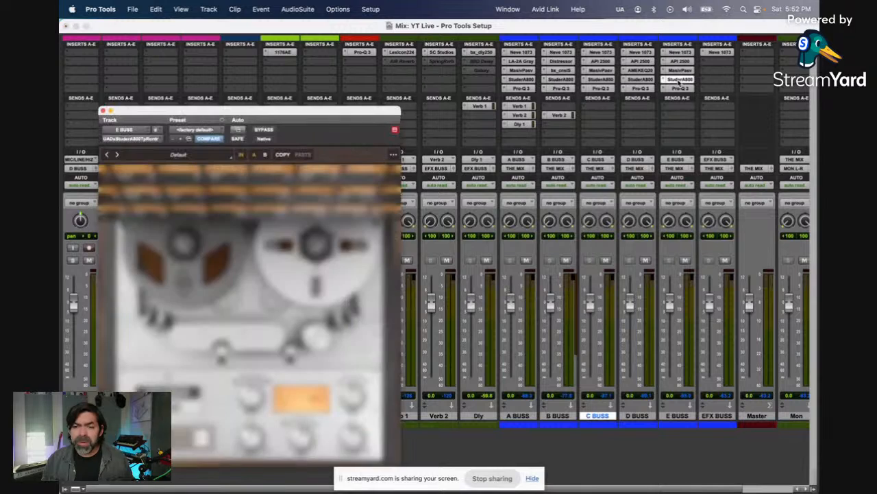
pyautogui.click(678, 80)
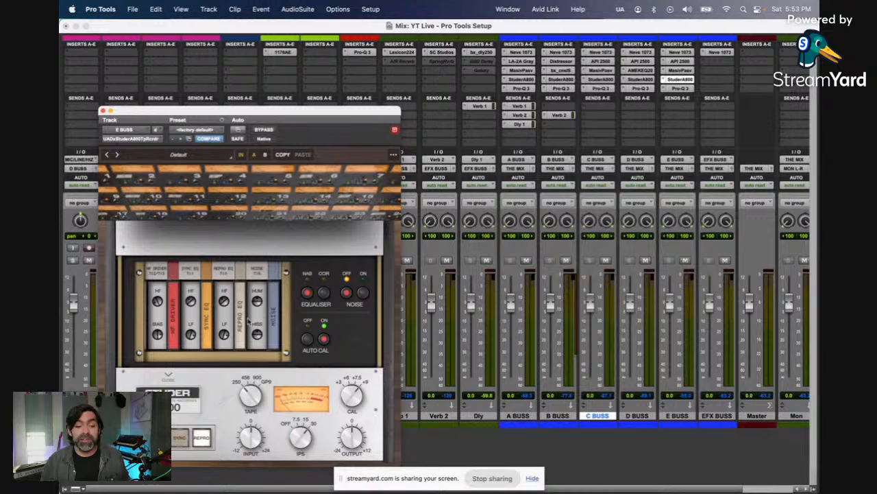
pyautogui.click(169, 375)
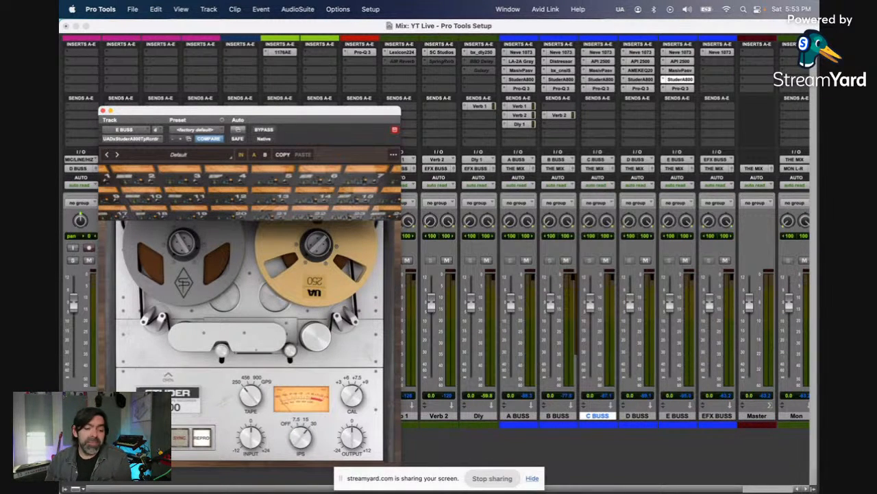
pyautogui.click(157, 437)
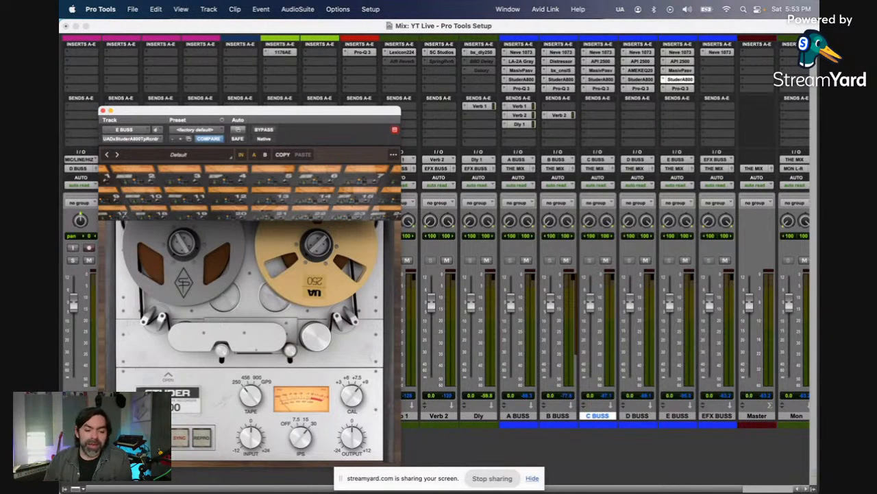
pyautogui.click(201, 440)
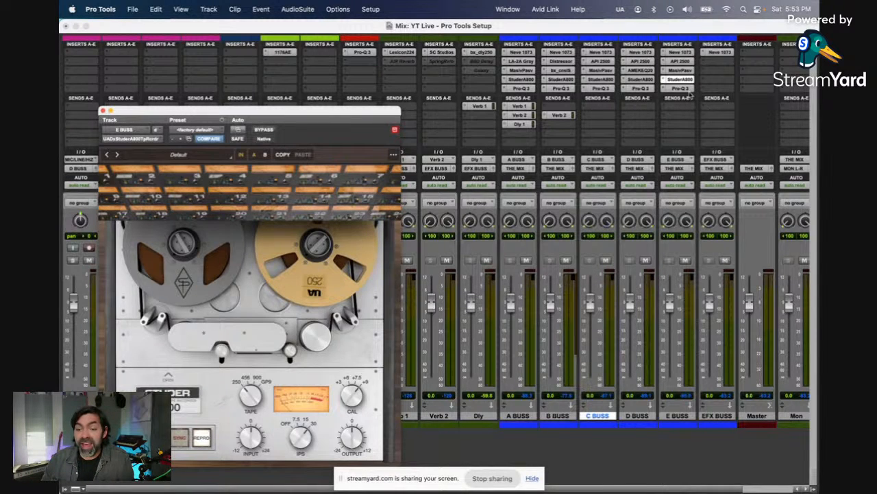
# Step: Reset E BUSS's Pro-Q 3 to its factory default and copy it to EFX BUSS's fifth insert
pyautogui.click(689, 89)
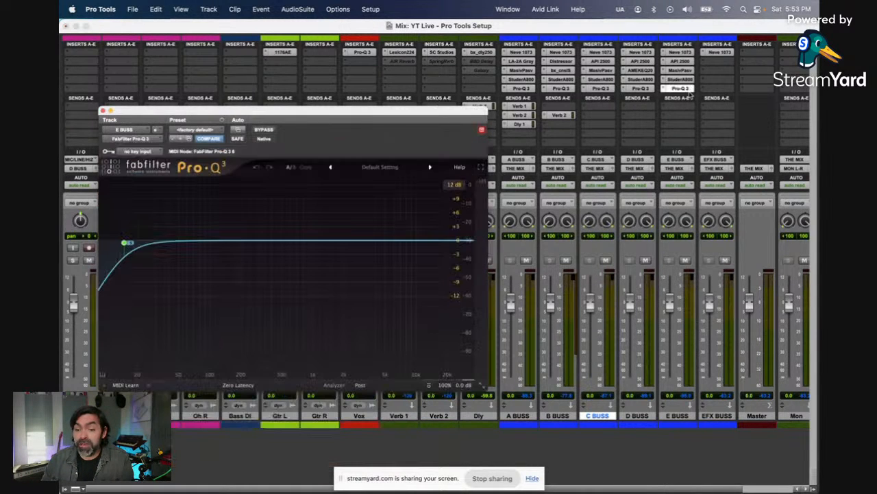
pyautogui.click(209, 130)
pyautogui.click(209, 132)
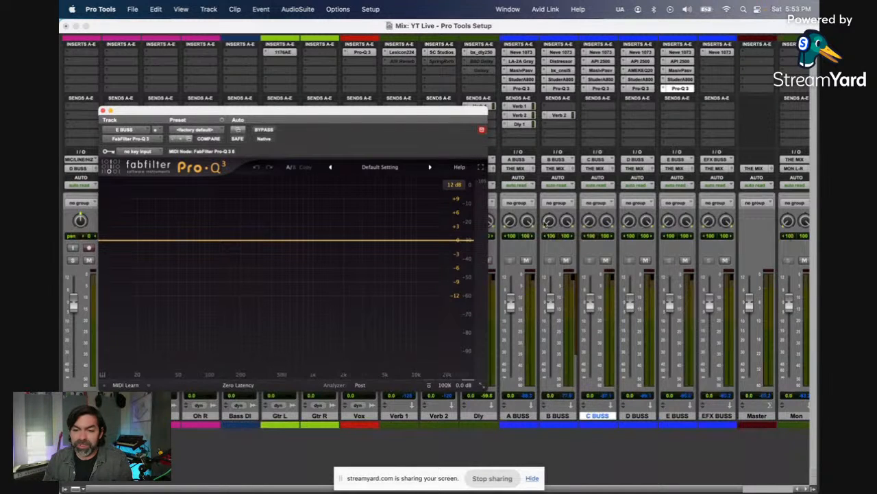
pyautogui.click(103, 110)
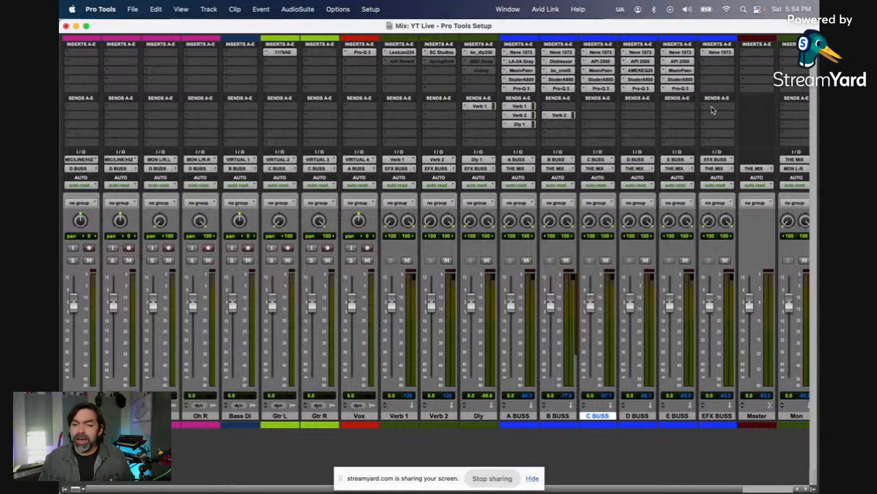
pyautogui.moveTo(687, 89); pyautogui.dragTo(710, 89)
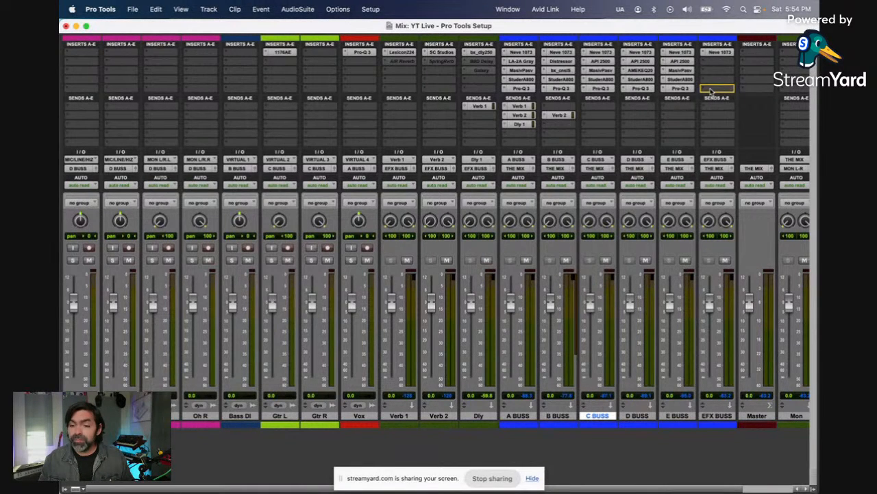
# Step: Insert the stereo AIR Stereo Width on EFX BUSS's third insert and set its Width to 133%
pyautogui.click(716, 73)
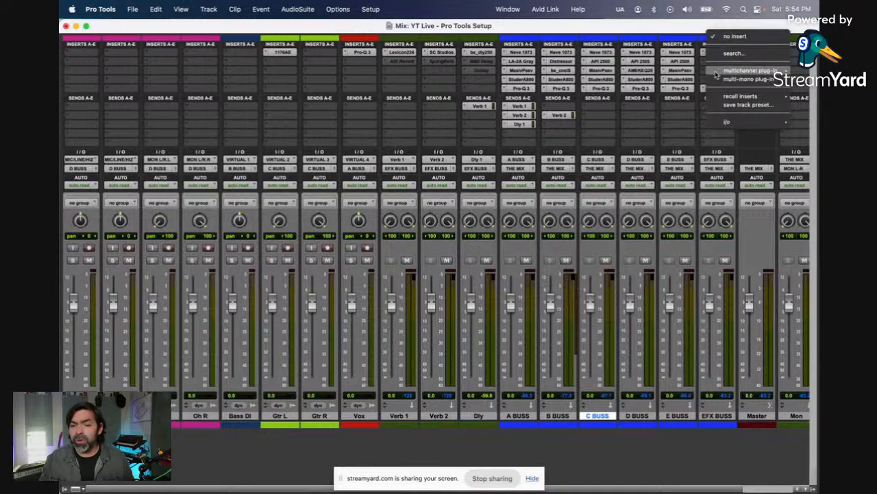
pyautogui.moveTo(717, 74)
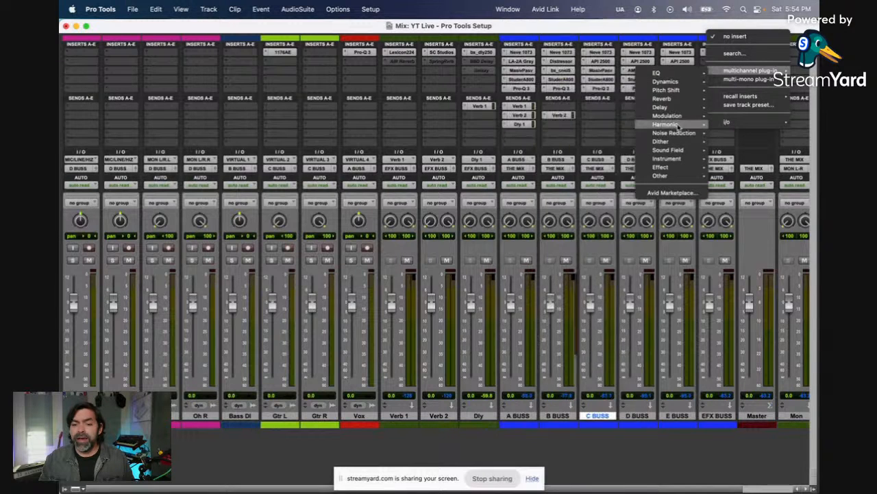
pyautogui.moveTo(676, 150)
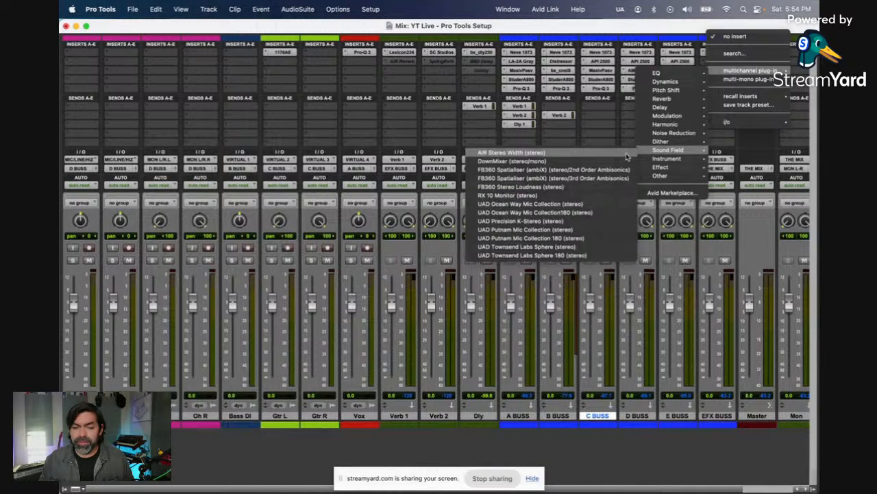
pyautogui.press('Escape')
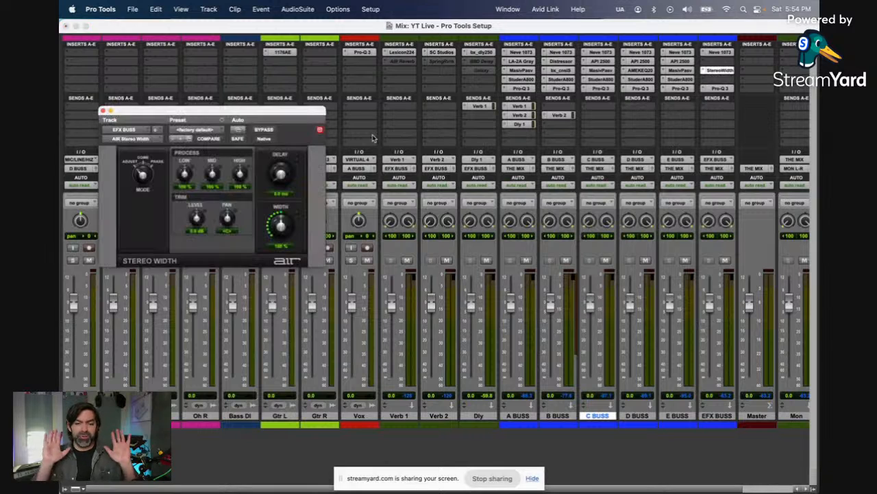
pyautogui.moveTo(291, 228); pyautogui.dragTo(298, 216)
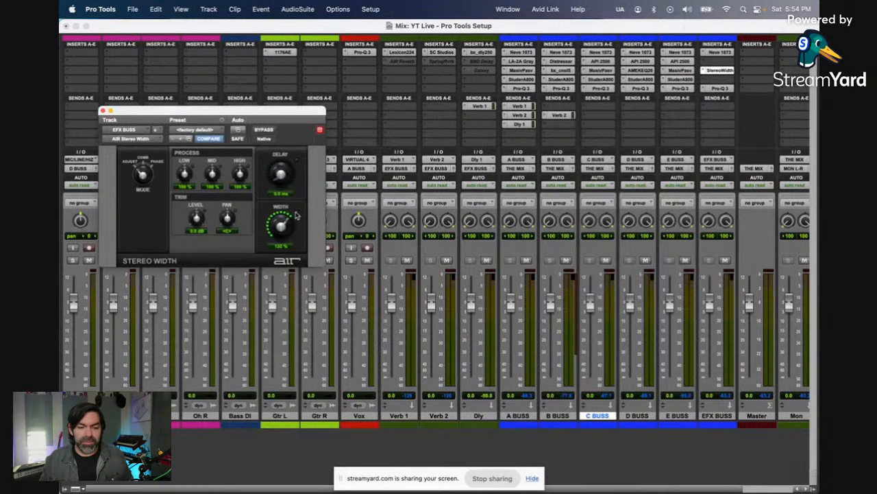
# Step: Insert the stereo UADx Studio D Chorus on EFX BUSS's second insert
pyautogui.click(710, 63)
pyautogui.moveTo(713, 61)
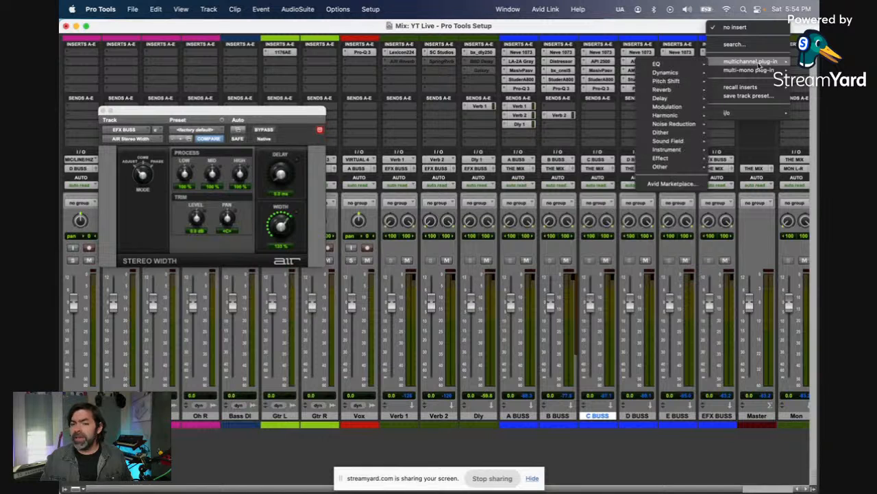
pyautogui.moveTo(683, 108)
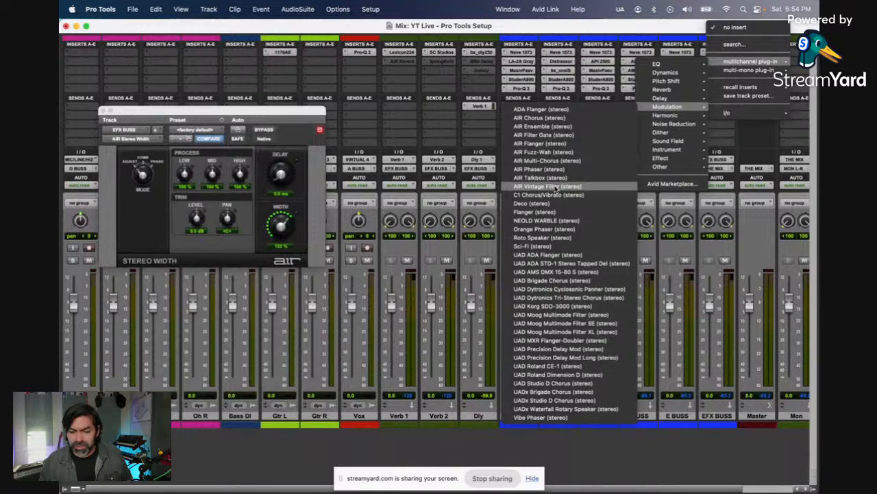
pyautogui.click(576, 400)
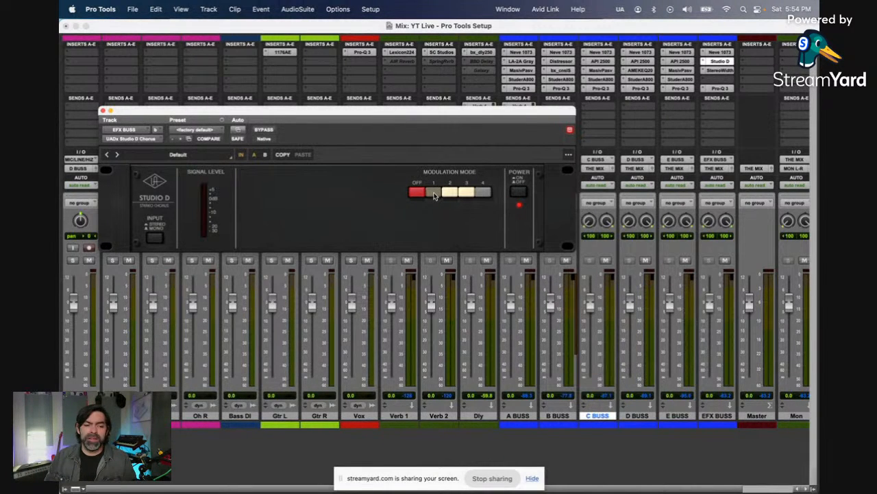
# Step: Replace EFX BUSS's Studio D Chorus with the stereo AIR Chorus by searching the plug-ins for "chor"
pyautogui.click(194, 130)
pyautogui.click(140, 139)
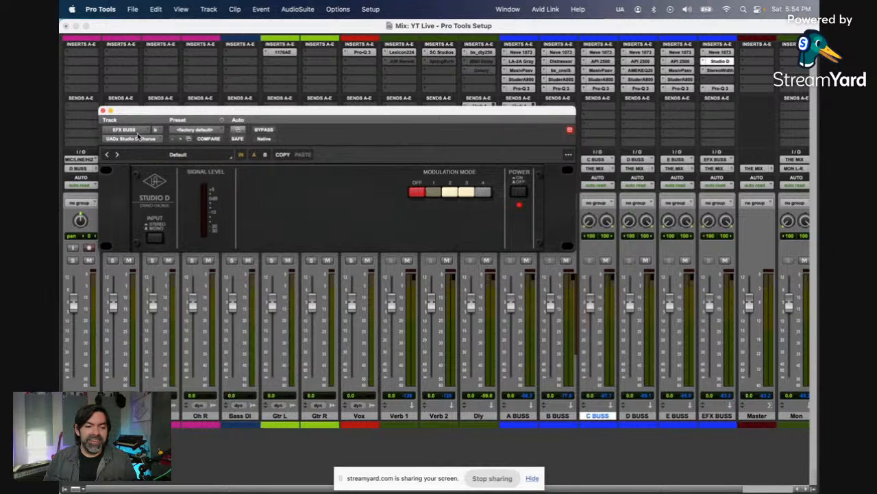
pyautogui.click(140, 138)
pyautogui.click(140, 123)
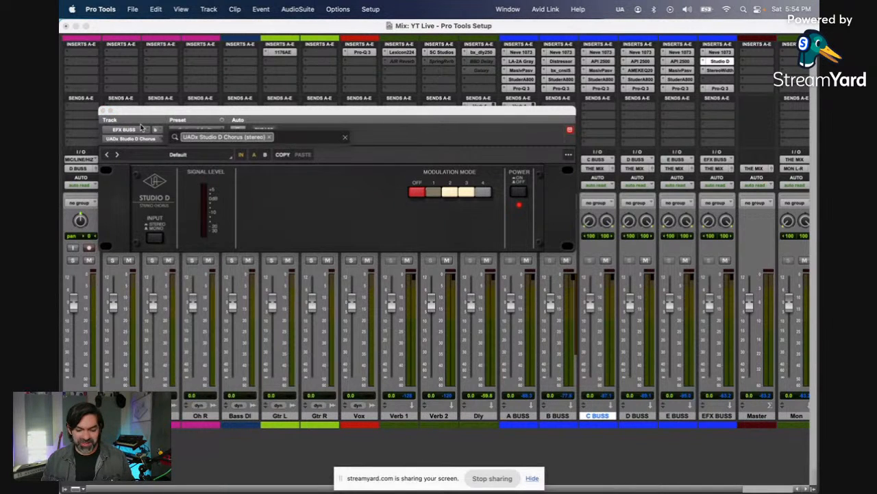
pyautogui.write('chor')
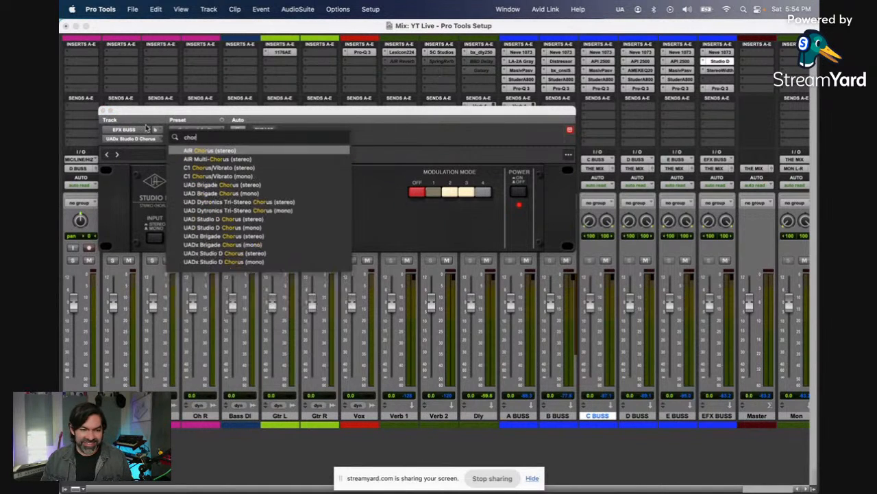
pyautogui.click(193, 151)
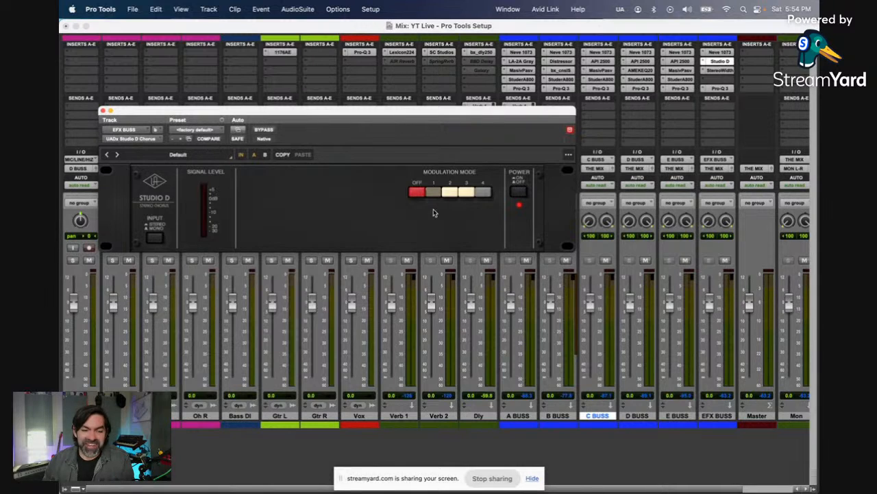
# Step: Set the AIR Chorus Mix to 4% and make the plug-in inactive on EFX BUSS
pyautogui.moveTo(278, 240); pyautogui.dragTo(291, 280)
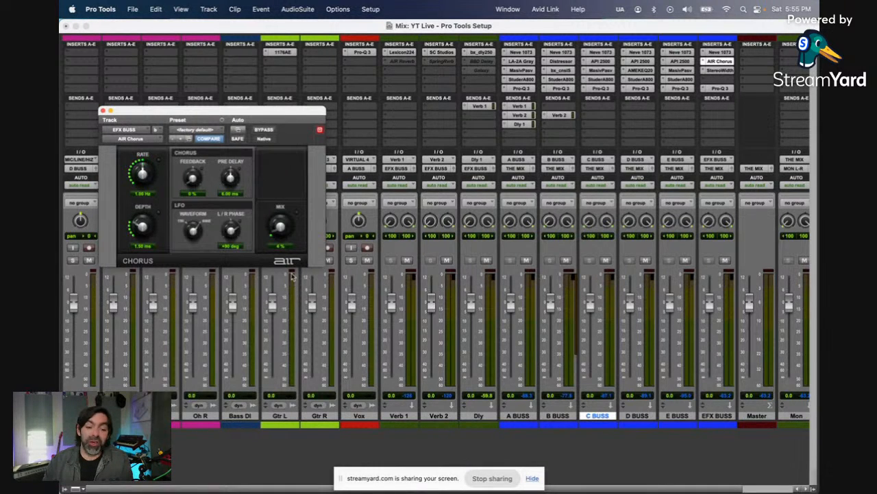
pyautogui.keyDown('ctrl'); pyautogui.keyDown('super'); pyautogui.click(720, 61); pyautogui.keyUp('super'); pyautogui.keyUp('ctrl')
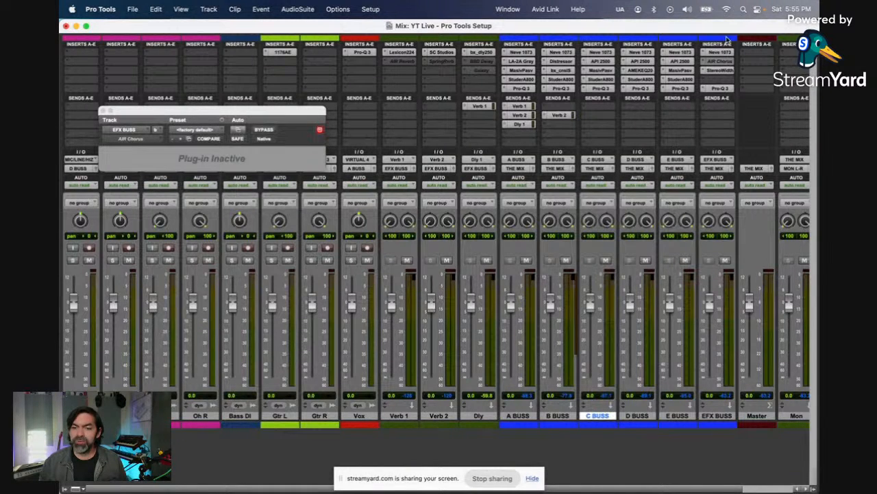
# Step: Select the five tracks from A BUSS through E BUSS together
pyautogui.hscroll(4, 747, 133)
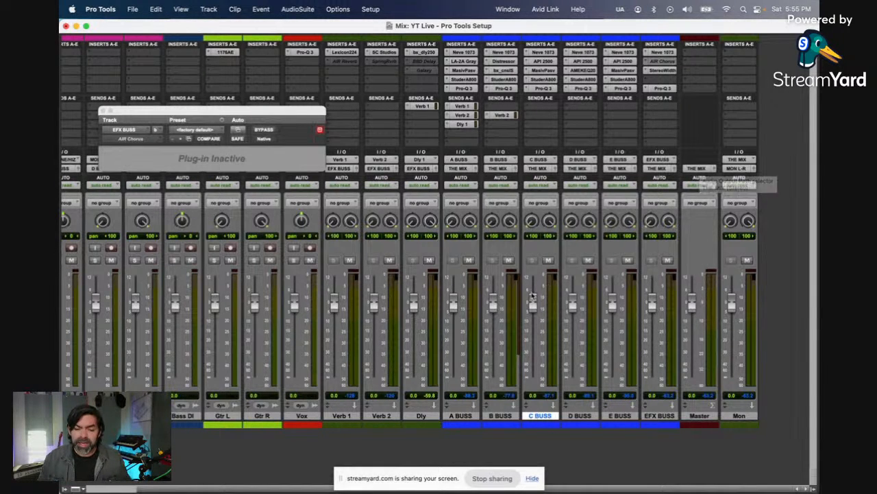
pyautogui.moveTo(498, 308); pyautogui.dragTo(497, 310)
pyautogui.keyDown('alt'); pyautogui.click(496, 308); pyautogui.keyUp('alt')
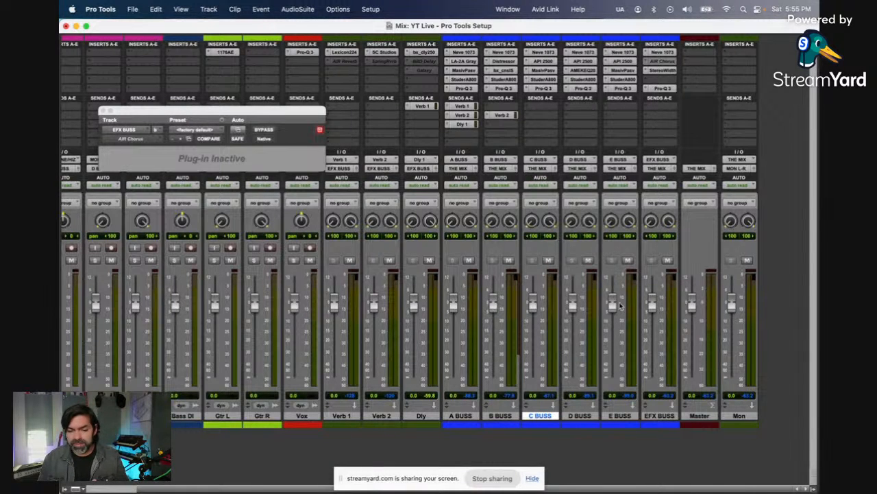
pyautogui.click(619, 415)
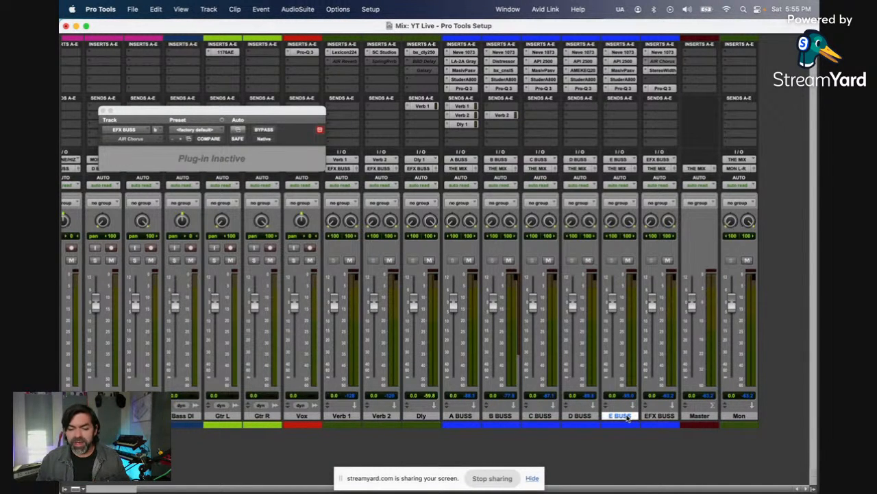
pyautogui.keyDown('shift'); pyautogui.click(451, 416); pyautogui.keyUp('shift')
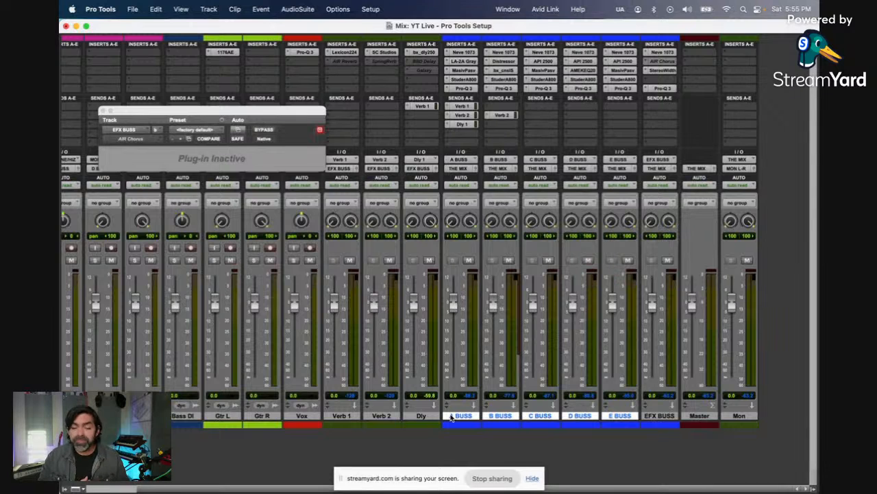
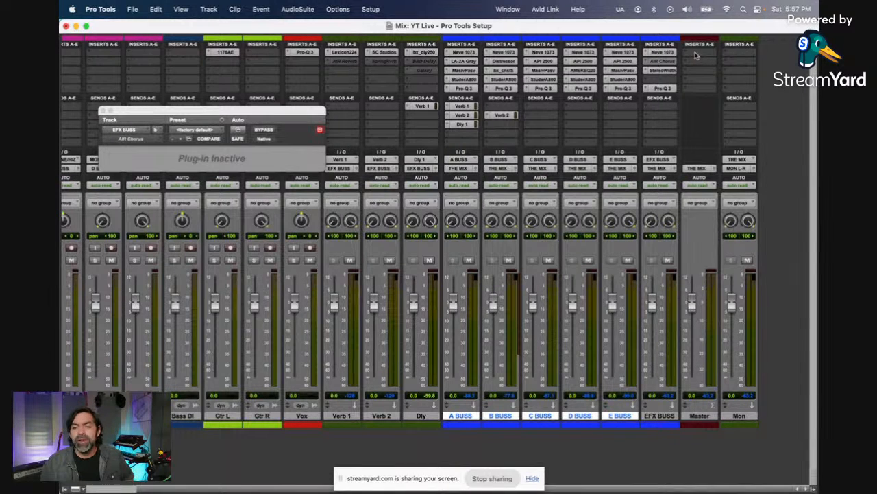
# Step: Insert the stereo bx_console SSL 9000 J on Master's first insert and switch off its dynamics and EQ sections
pyautogui.click(696, 55)
pyautogui.moveTo(696, 54)
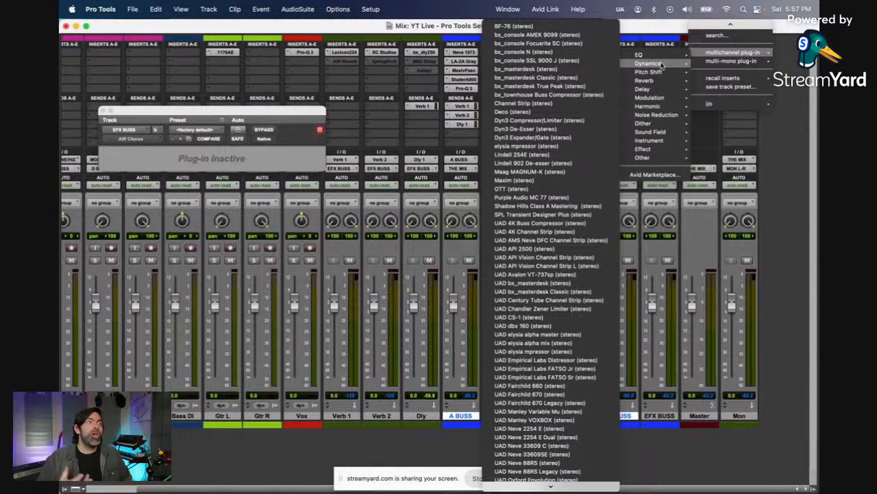
pyautogui.click(558, 61)
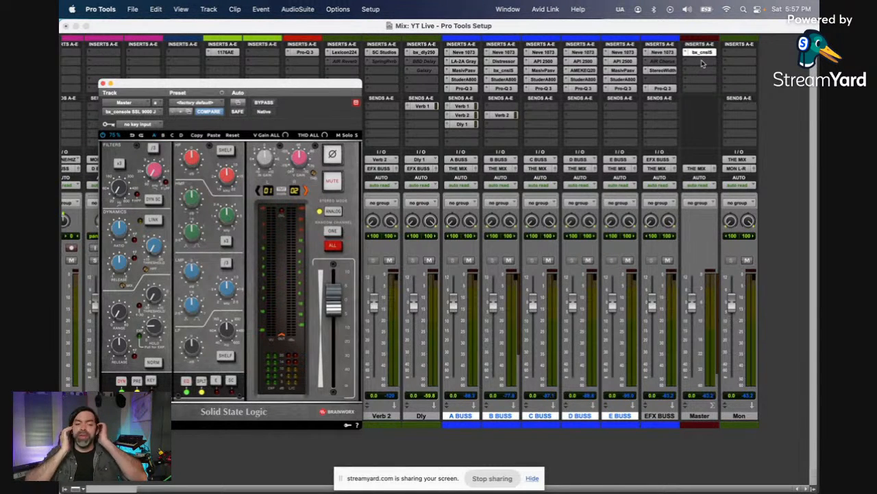
pyautogui.click(120, 381)
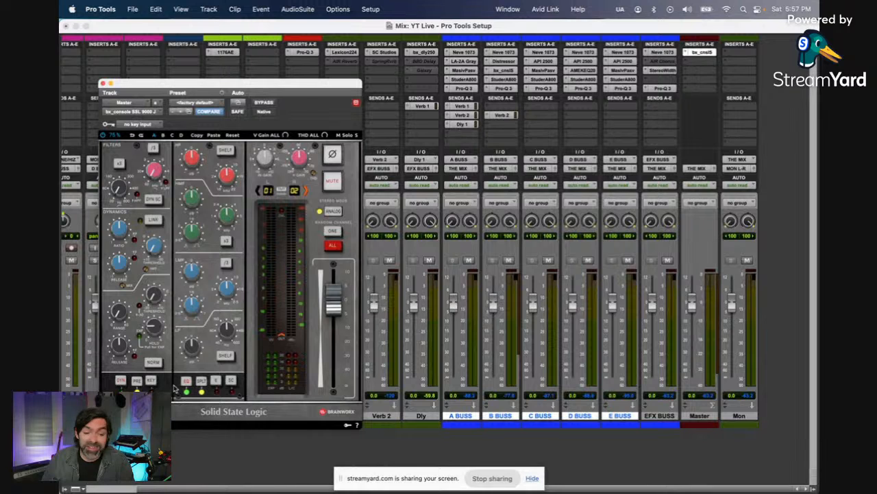
pyautogui.click(186, 381)
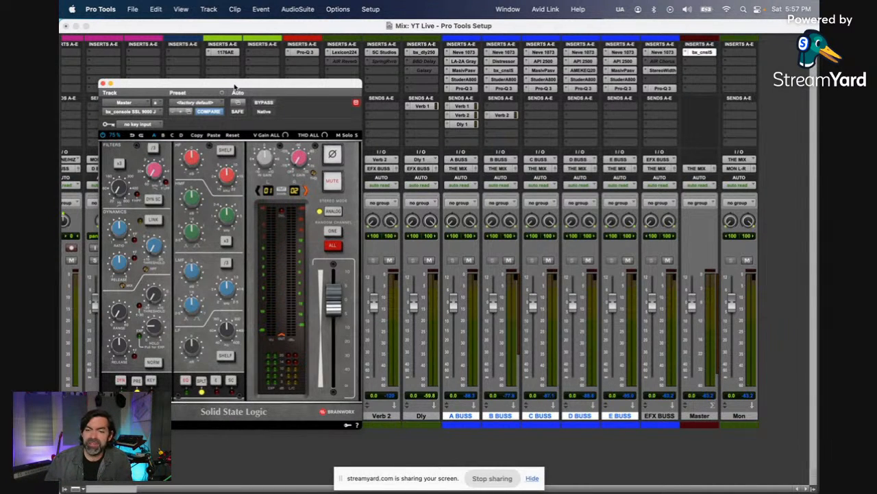
# Step: Search the plug-ins for "api 2500" and insert the UADx API 2500 Bus Compressor on Master's second insert
pyautogui.click(707, 62)
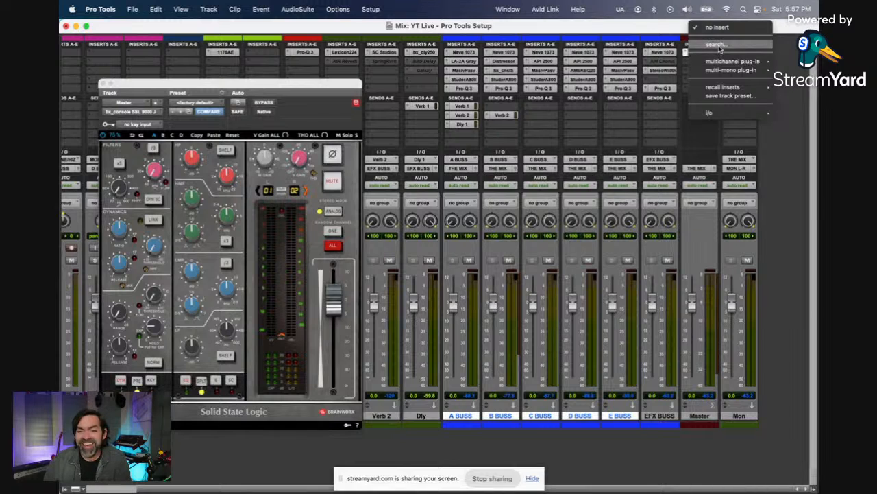
pyautogui.click(719, 47)
pyautogui.write('api 2500')
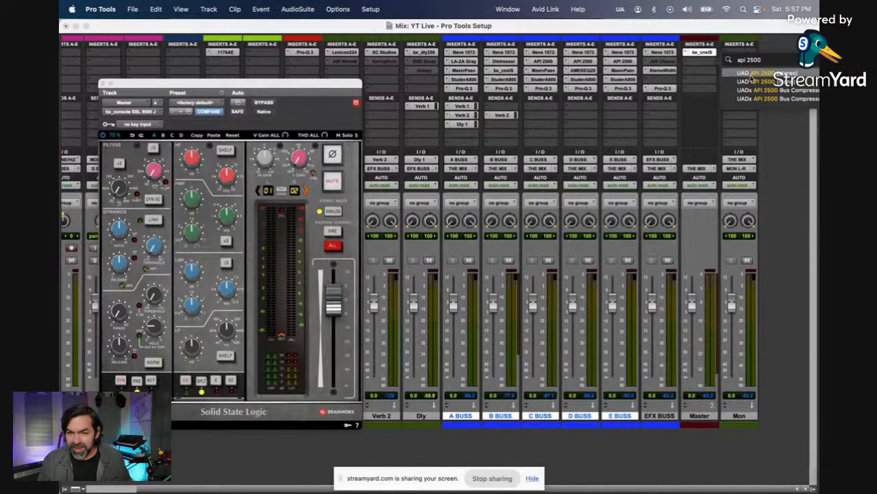
pyautogui.click(756, 92)
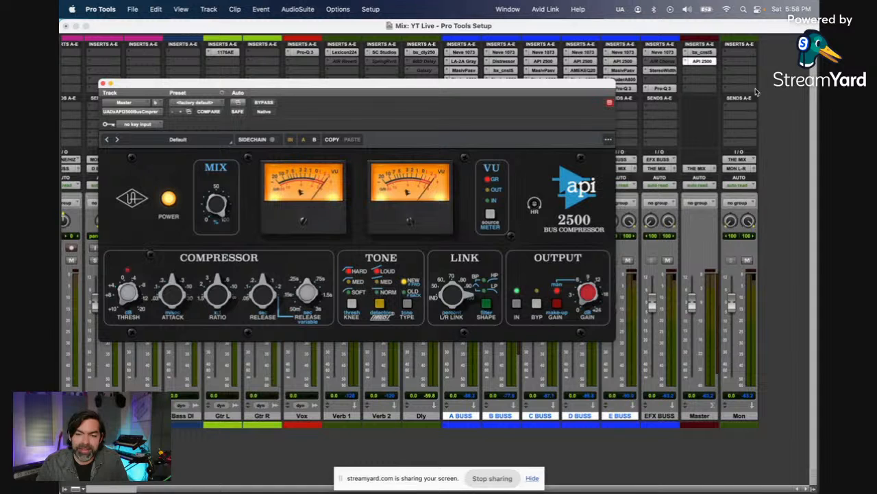
# Step: Move Master's API 2500 down to the third insert and place the stereo FabFilter Pro-Q 3 on the second insert
pyautogui.click(710, 70)
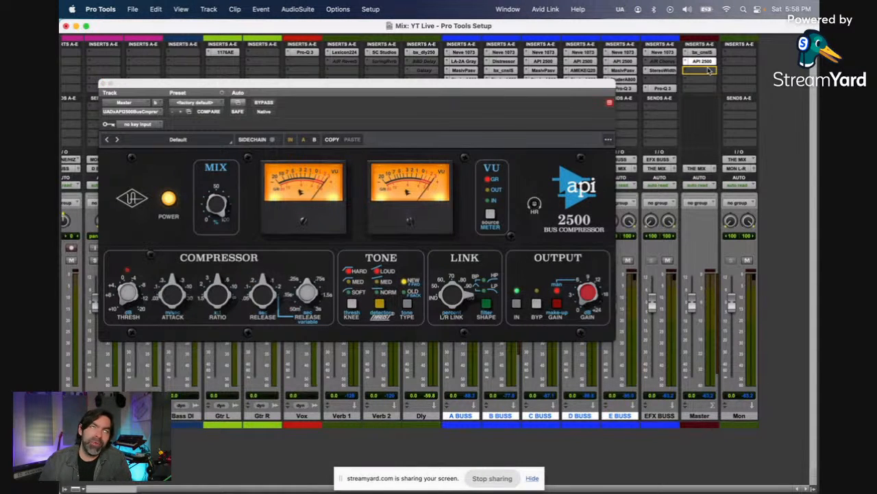
pyautogui.click(710, 70)
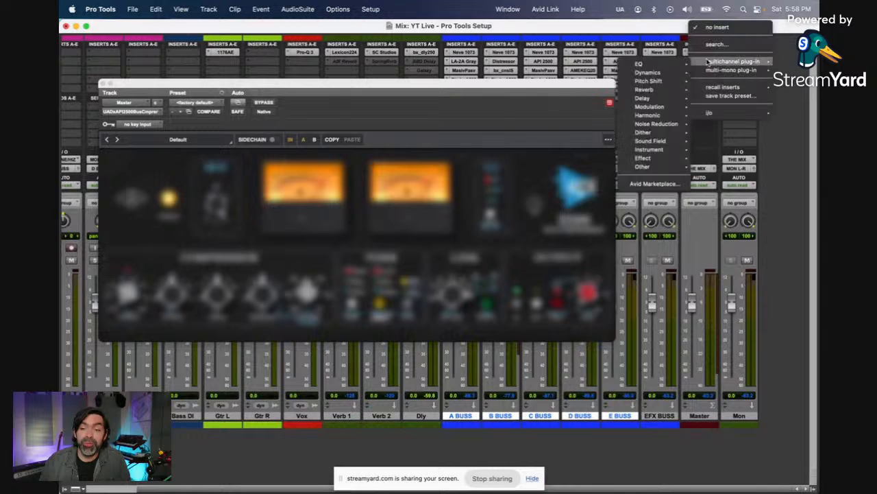
pyautogui.click(714, 45)
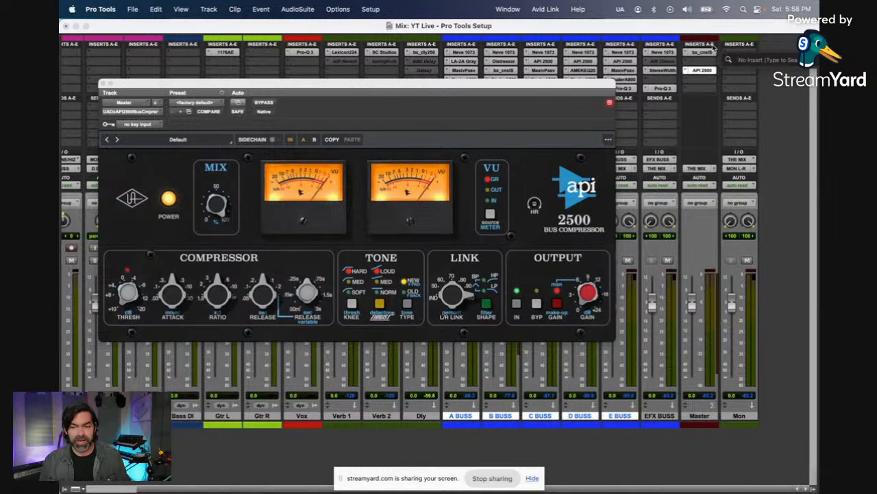
pyautogui.write('pro')
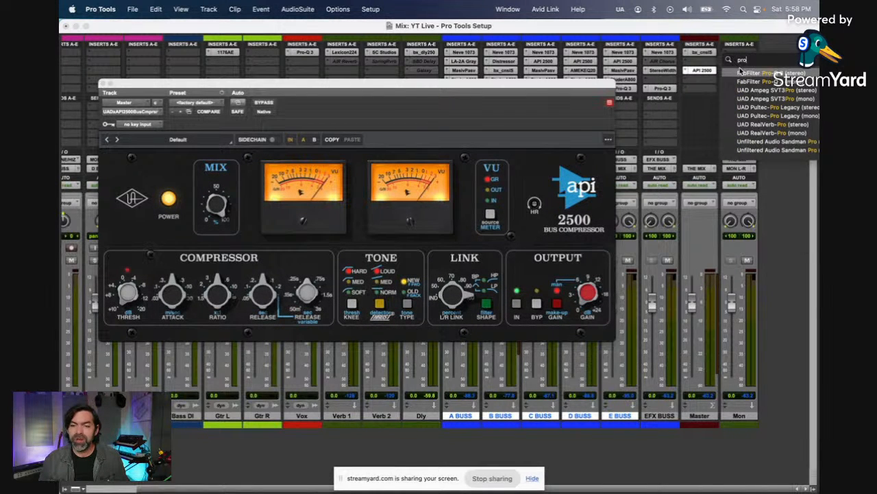
pyautogui.click(741, 71)
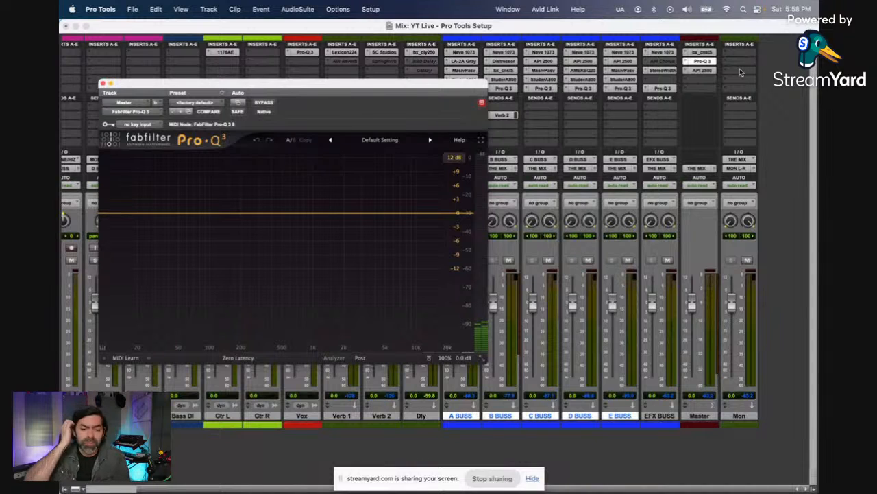
# Step: Set Master's API 2500 to a slower attack, a lower ratio and the OLD compression type
pyautogui.click(703, 71)
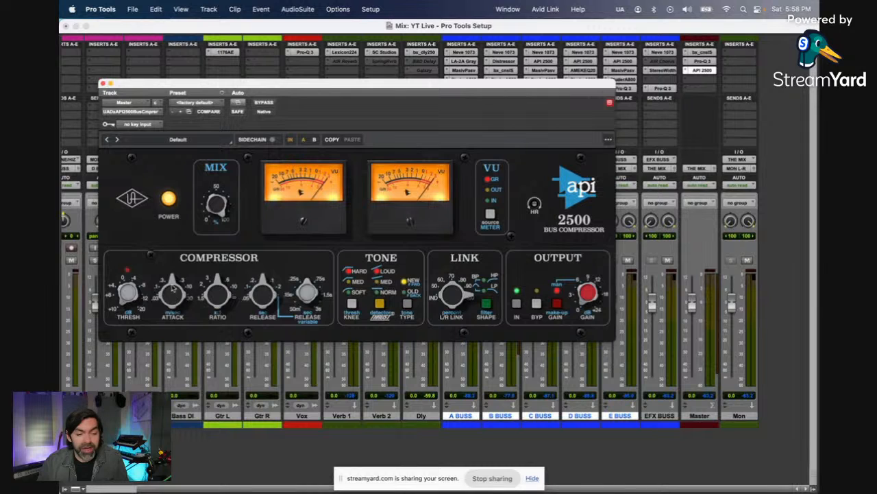
pyautogui.moveTo(174, 294); pyautogui.dragTo(177, 259)
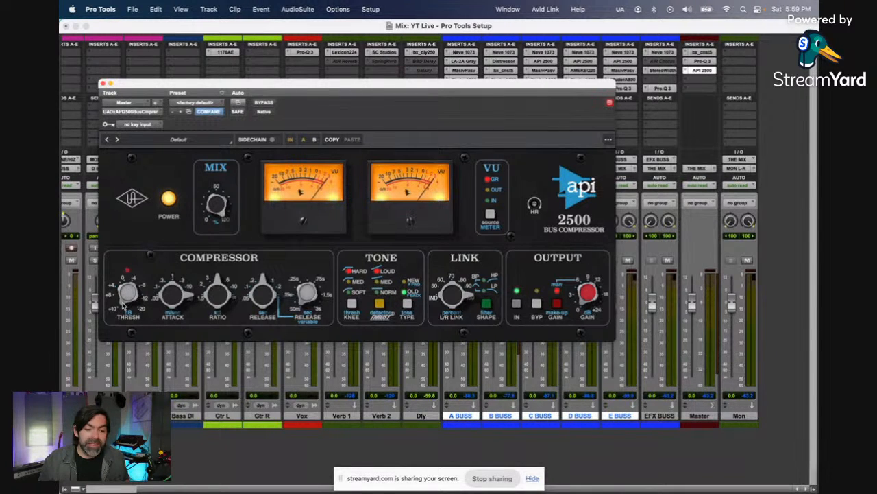
pyautogui.moveTo(226, 297); pyautogui.dragTo(226, 336)
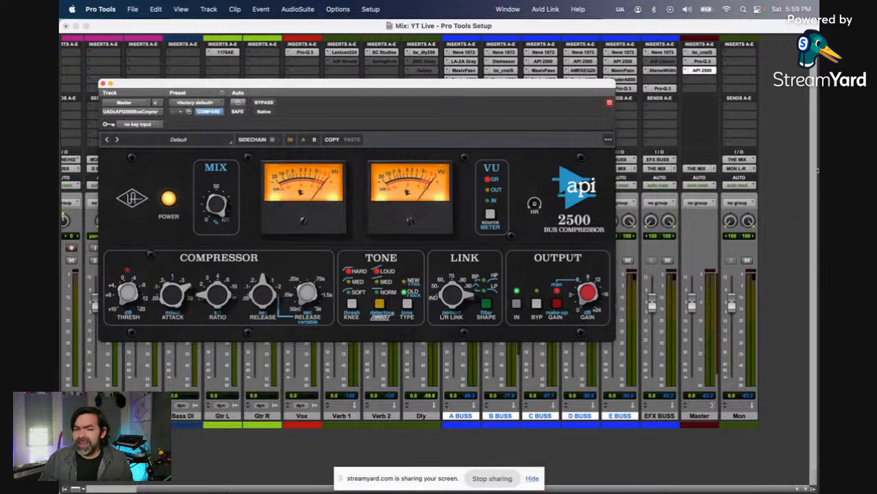
# Step: Insert the stereo UADx Studer A800 Tape Recorder from the Harmonic plug-ins on Master's fourth insert
pyautogui.click(708, 81)
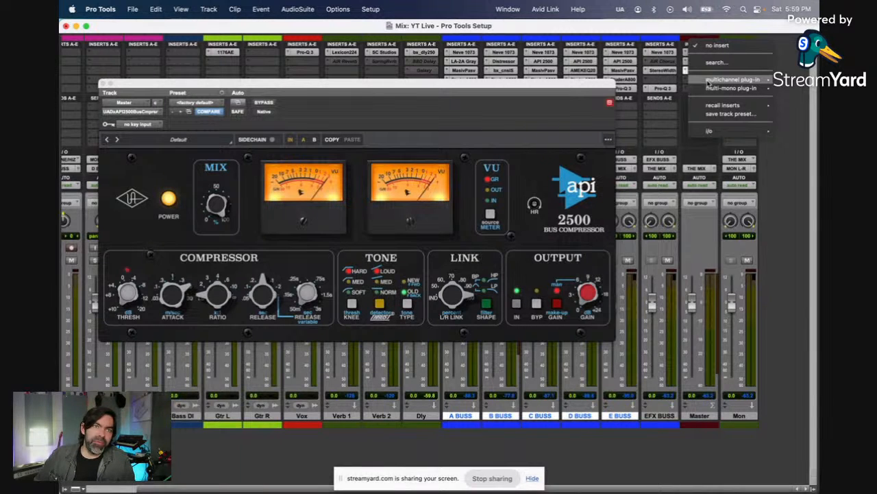
pyautogui.moveTo(709, 81)
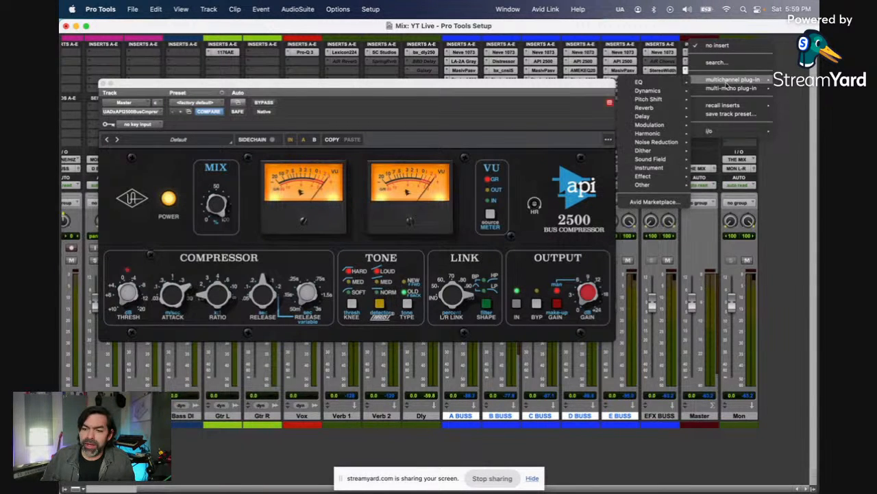
pyautogui.moveTo(675, 82)
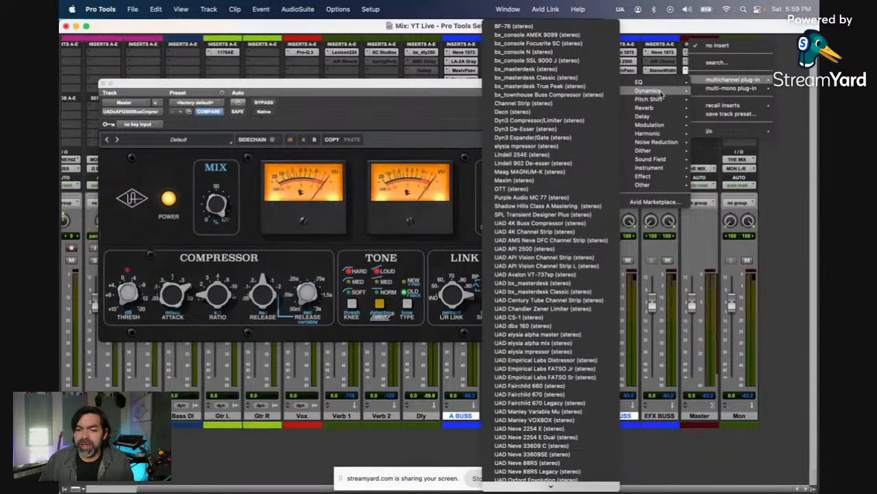
pyautogui.moveTo(659, 132)
pyautogui.scroll(-5, 549, 168)
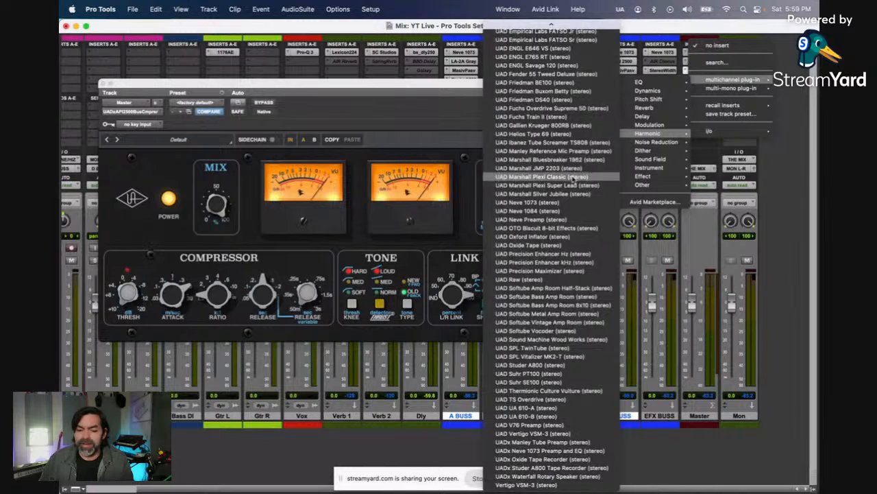
pyautogui.click(550, 469)
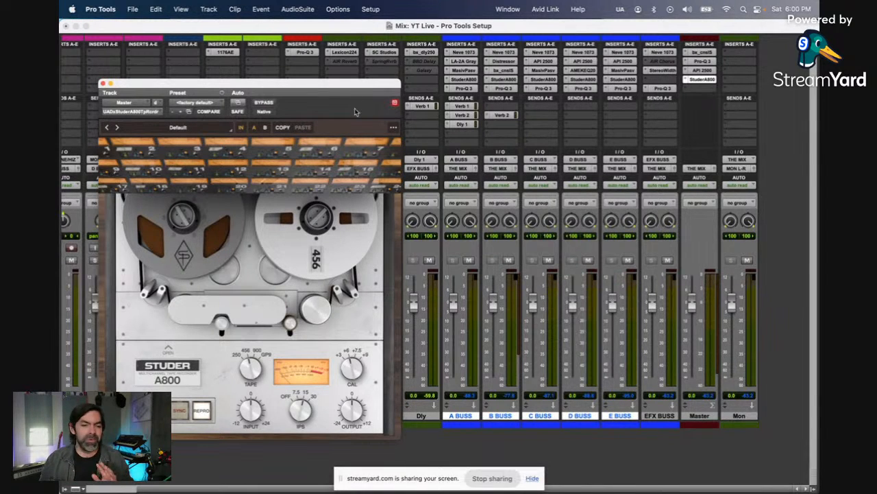
# Step: Adjust the tape settings of Master's Studer A800 and close its plug-in window
pyautogui.moveTo(353, 90); pyautogui.dragTo(364, 71)
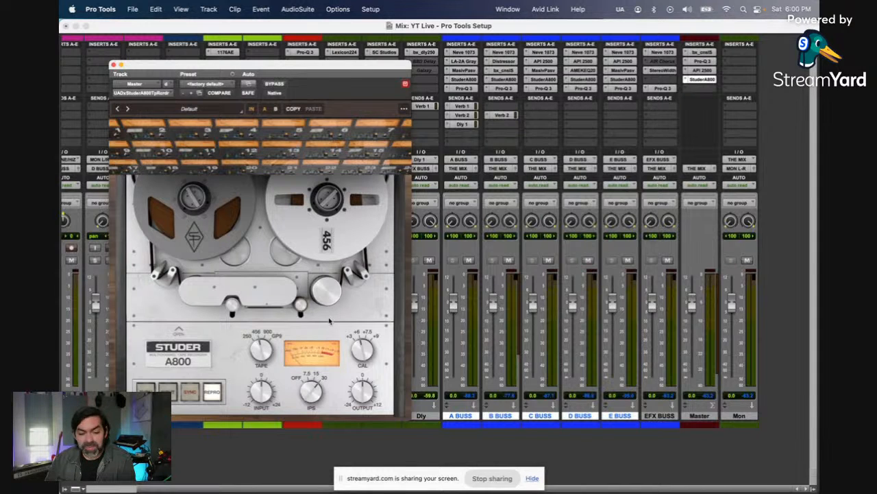
pyautogui.click(357, 376)
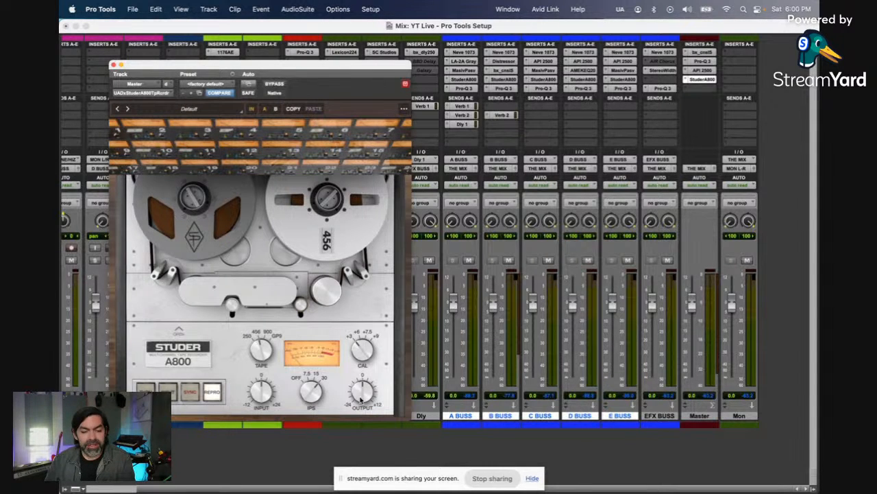
pyautogui.click(112, 65)
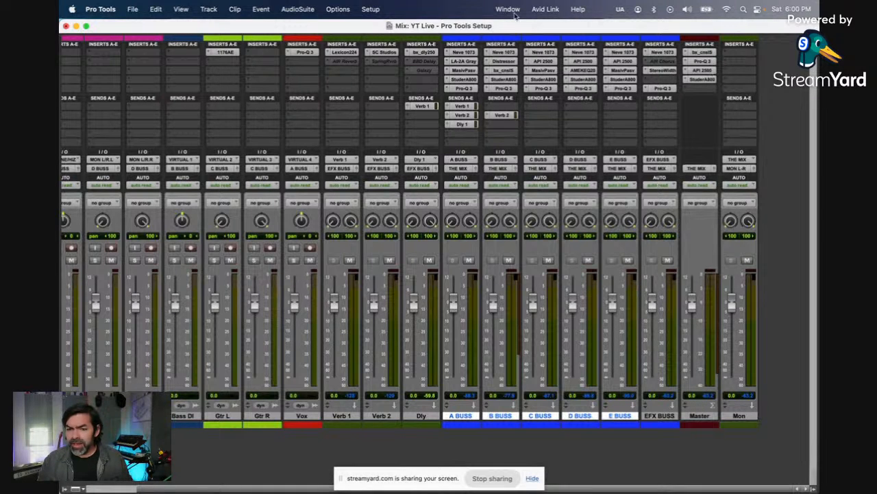
# Step: Show the Inserts F-J section in the Mix window
pyautogui.click(186, 9)
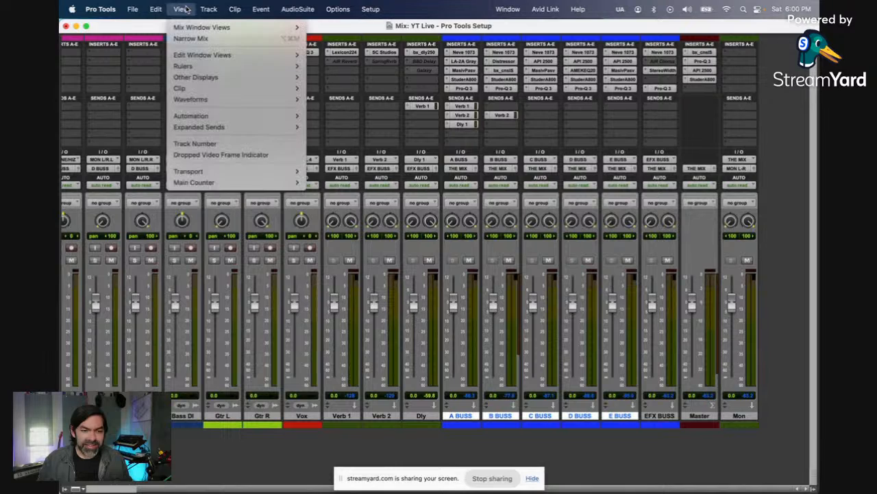
pyautogui.moveTo(206, 27)
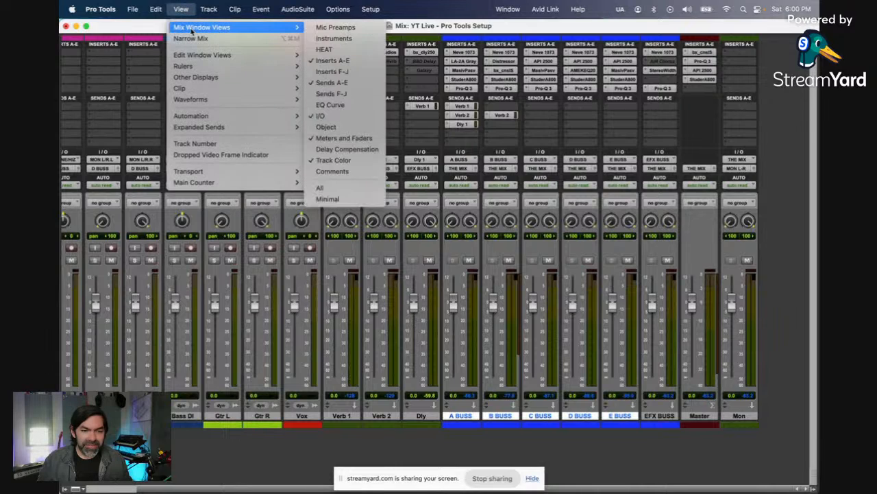
pyautogui.click(375, 73)
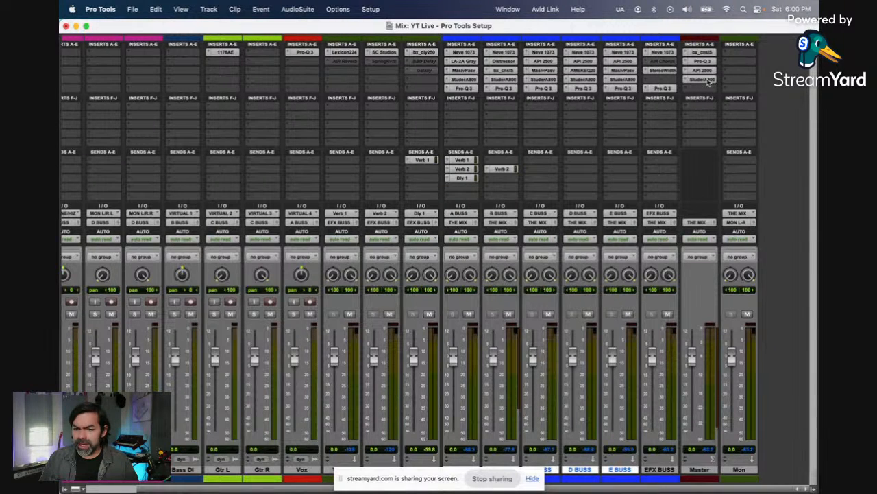
# Step: Move Master's Studer A800 to the fifth insert and place the UADx Manley Massive Passive EQ on the fourth insert
pyautogui.moveTo(708, 81); pyautogui.dragTo(710, 88)
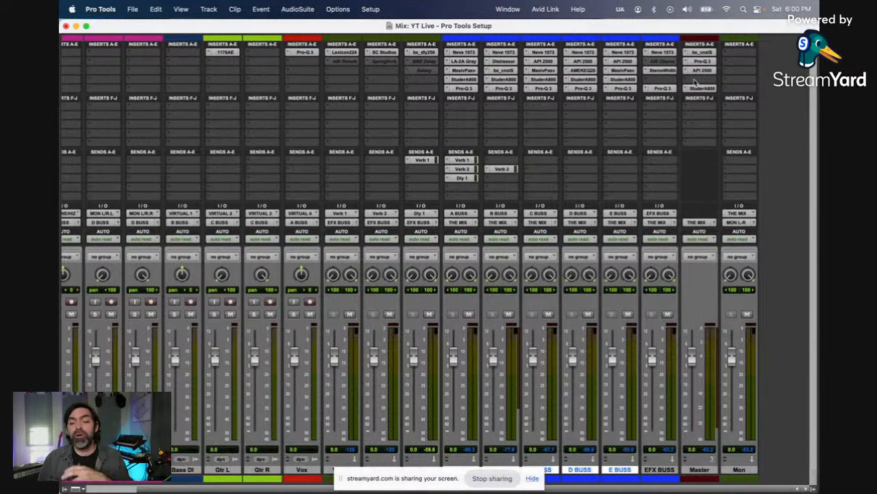
pyautogui.click(695, 81)
pyautogui.click(714, 65)
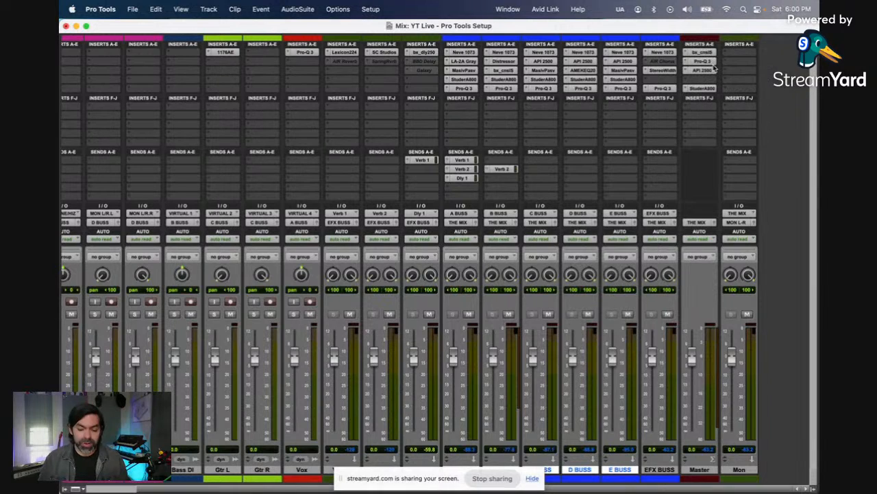
pyautogui.click(714, 66)
pyautogui.write('massive')
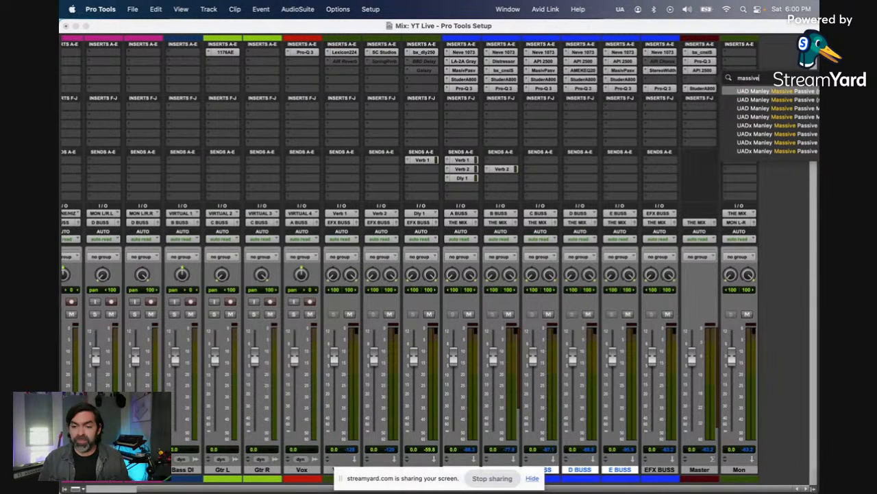
pyautogui.click(759, 125)
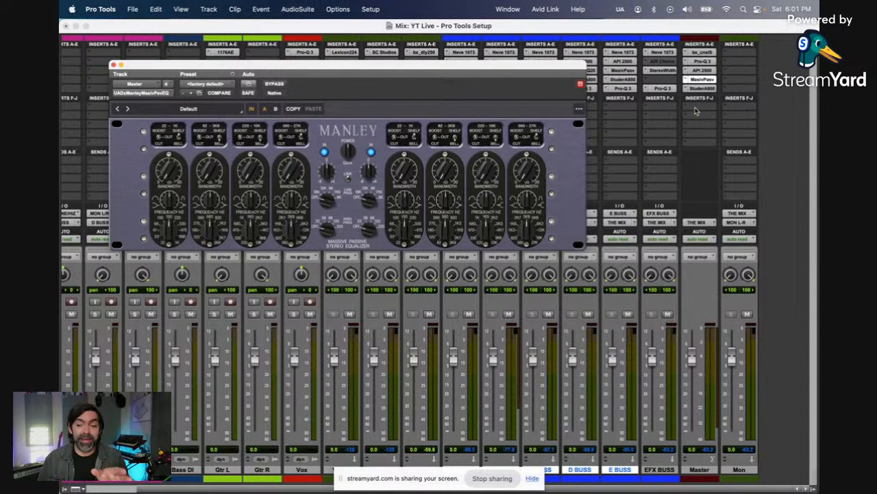
# Step: Insert the stereo Dangerous BAX EQ Mix on Master's first F-J insert and adjust its high-cut filter
pyautogui.click(697, 110)
pyautogui.click(715, 91)
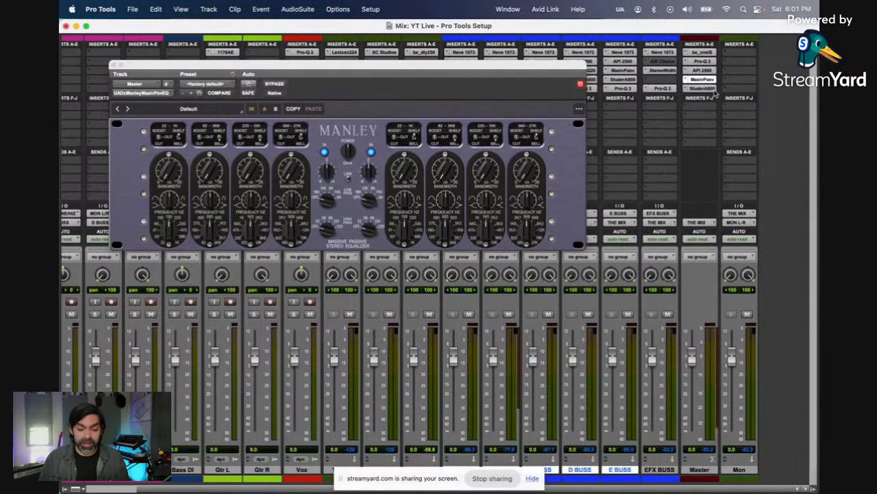
pyautogui.write('bax')
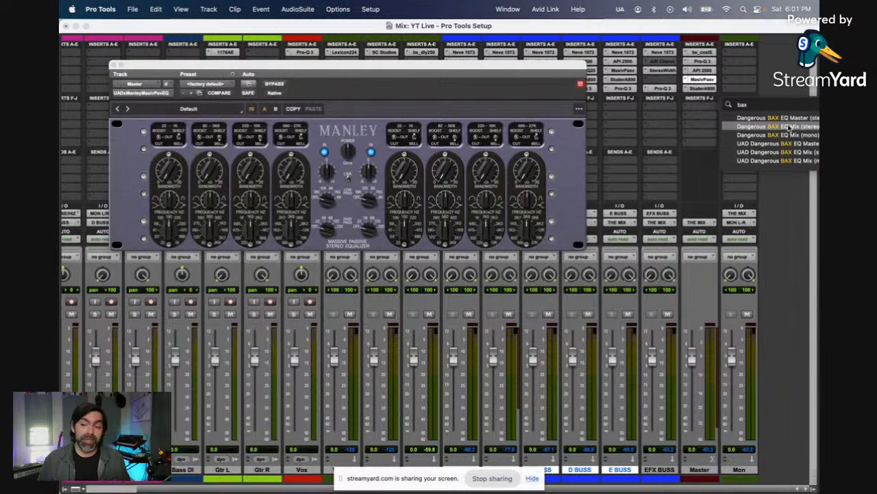
pyautogui.click(790, 128)
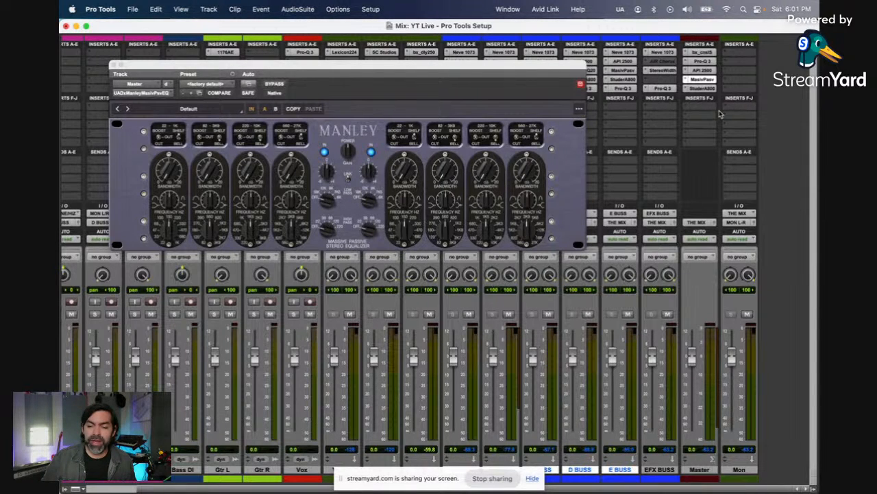
pyautogui.click(703, 107)
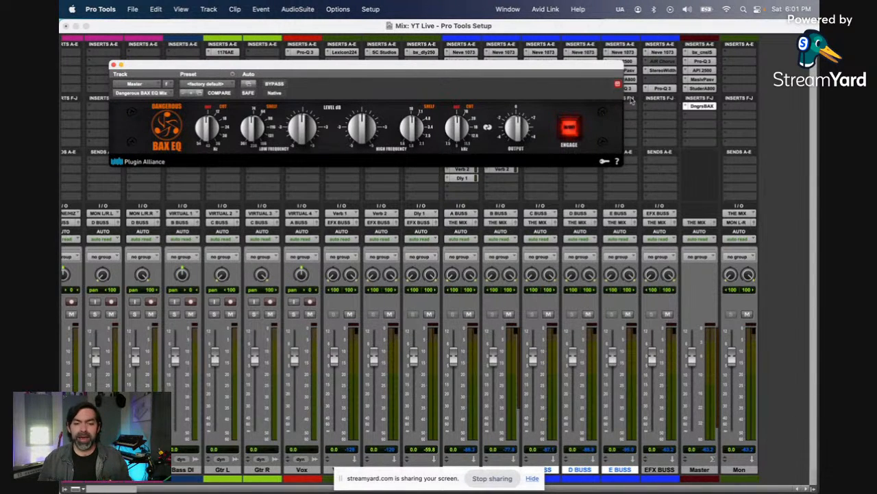
pyautogui.moveTo(463, 134); pyautogui.dragTo(464, 133)
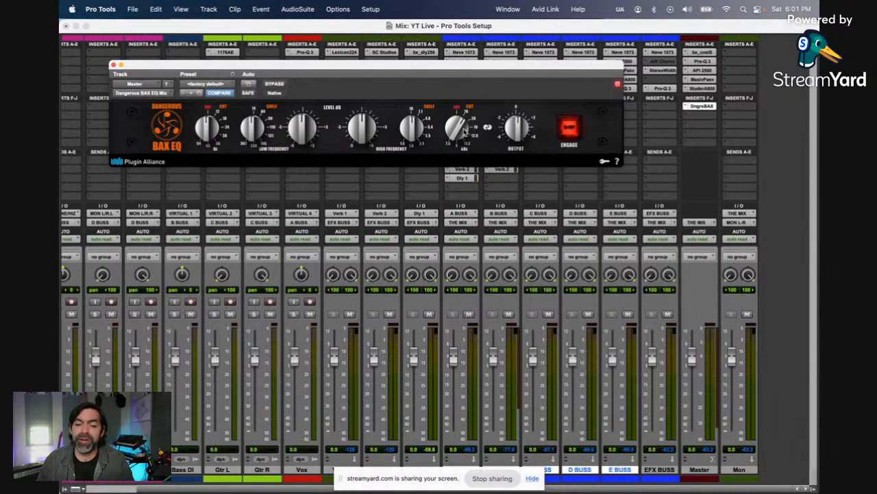
# Step: Fine-tune the Dangerous BAX EQ's high-cut filter and boost the 560–27K band on Master's Manley Massive Passive, adjusting its gain and frequency
pyautogui.moveTo(464, 132); pyautogui.dragTo(469, 128)
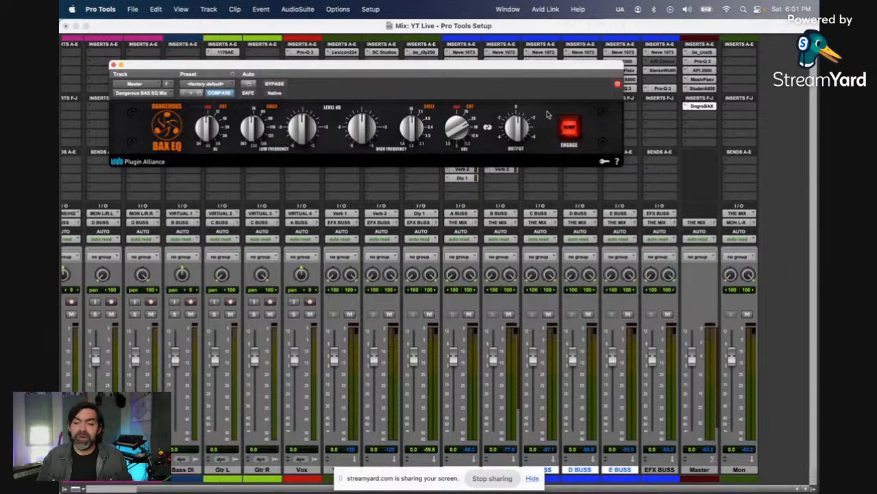
pyautogui.click(710, 80)
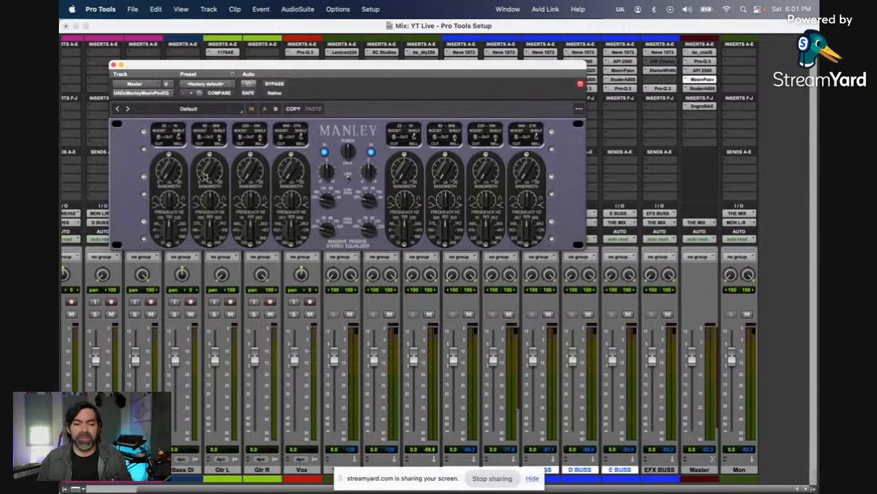
pyautogui.moveTo(296, 235); pyautogui.dragTo(300, 204)
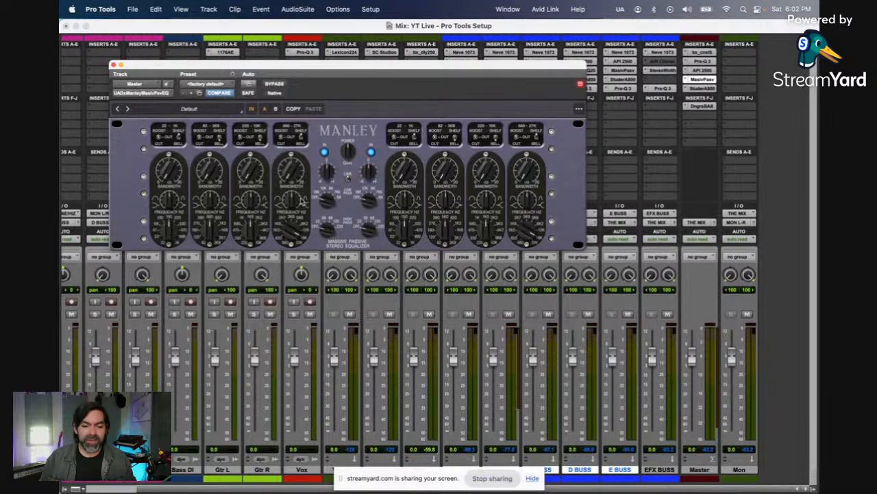
pyautogui.click(284, 131)
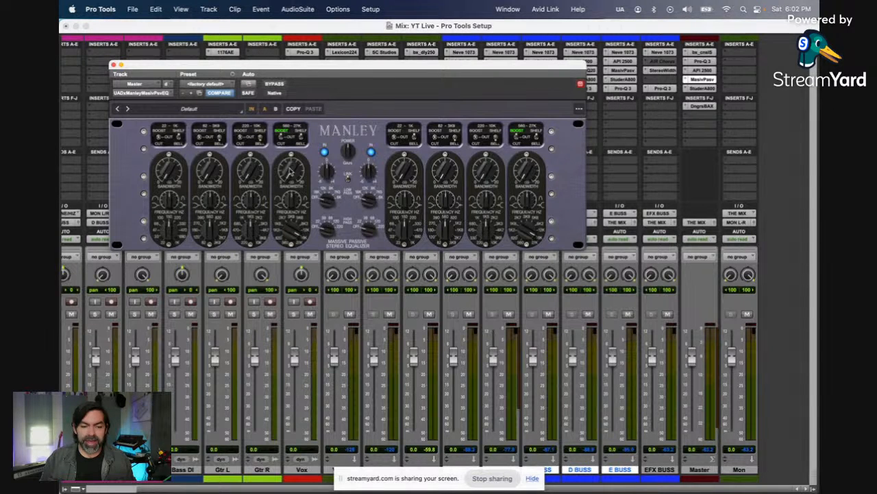
pyautogui.moveTo(291, 170); pyautogui.dragTo(294, 161)
pyautogui.moveTo(292, 224); pyautogui.dragTo(294, 214)
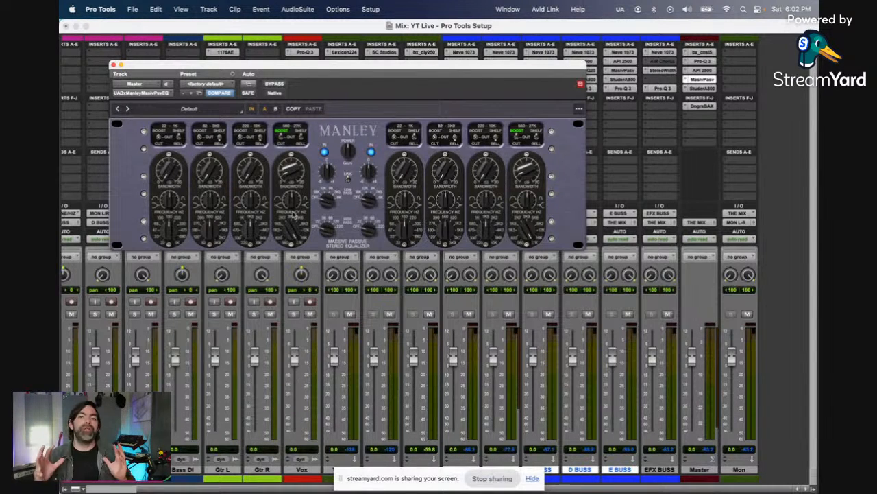
# Step: Revisit Master's Dangerous BAX EQ and insert the stereo bx_masterdesk on the second F-J insert below it
pyautogui.click(710, 111)
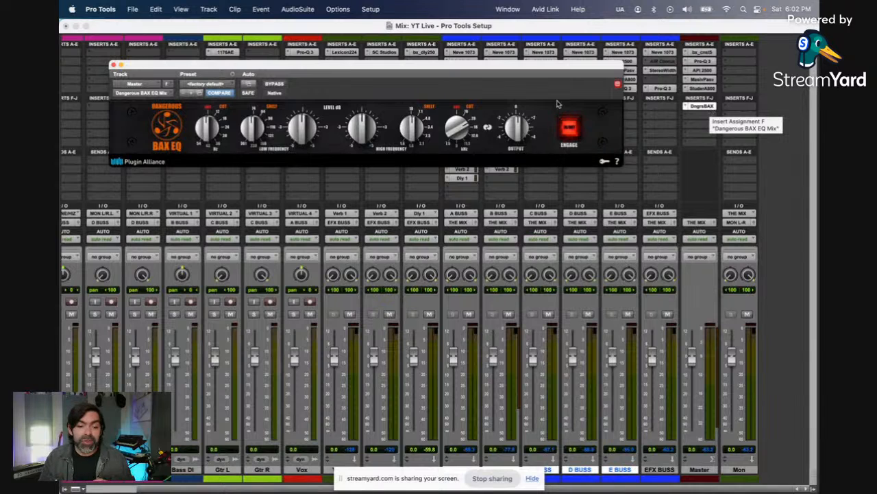
pyautogui.moveTo(368, 123)
pyautogui.mouseDown()
pyautogui.moveTo(368, 113)
pyautogui.moveTo(368, 135)
pyautogui.moveTo(367, 126)
pyautogui.mouseUp()
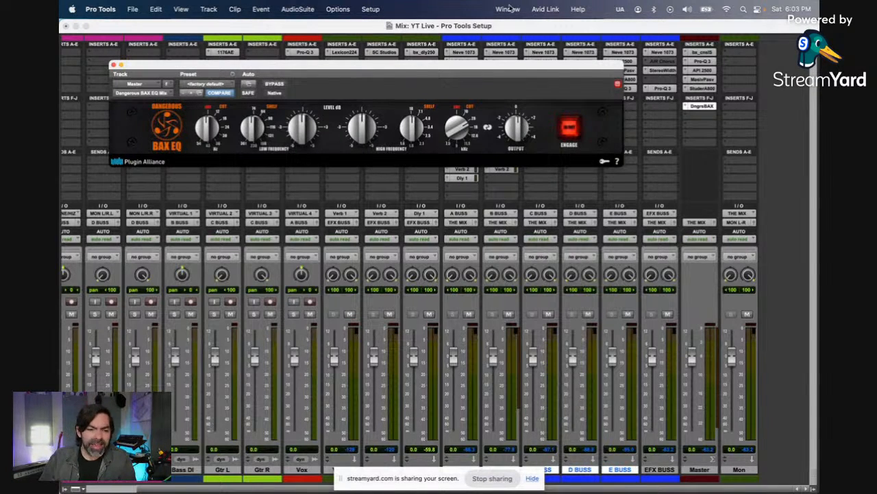
pyautogui.click(692, 119)
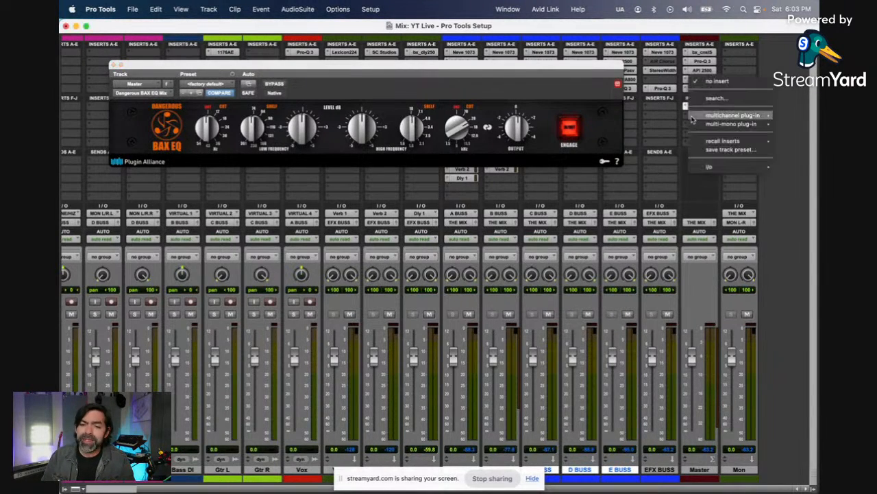
pyautogui.click(723, 100)
pyautogui.write('mas')
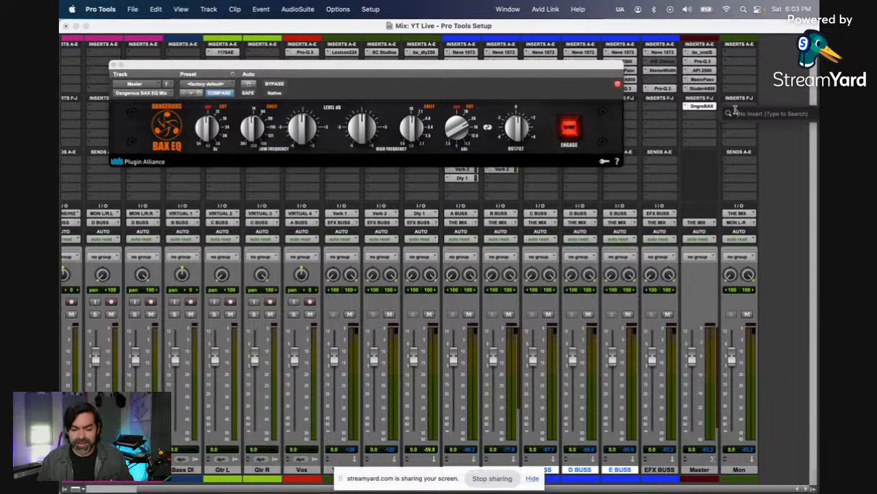
pyautogui.write('ter')
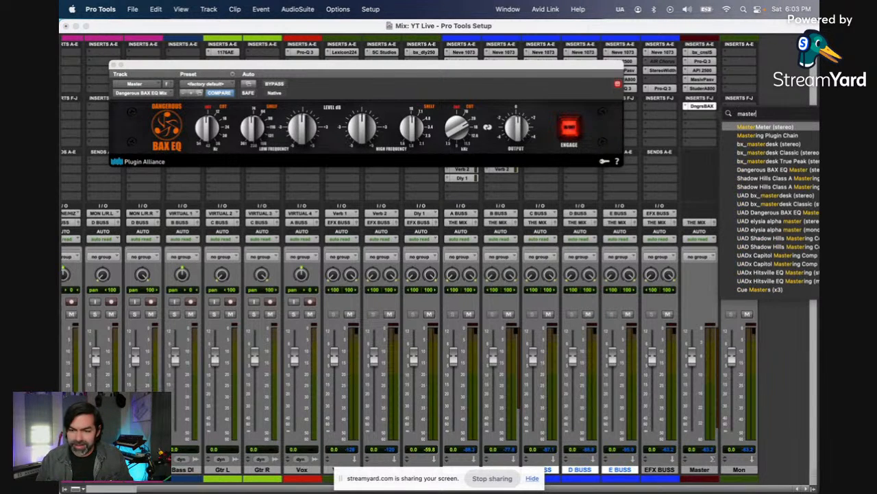
pyautogui.click(773, 144)
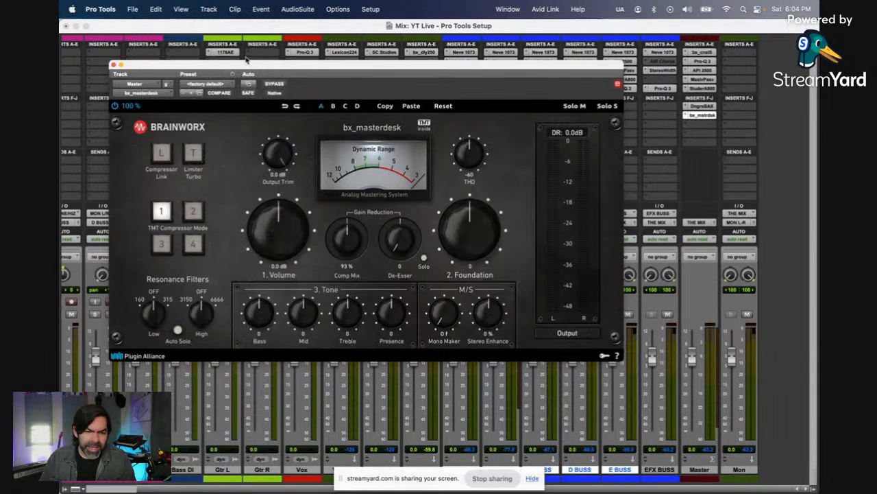
# Step: Set bx_masterdesk's output trim to -0.1 dB, comp mix to 89 % and de-esser to 12, and close its window
pyautogui.moveTo(279, 69); pyautogui.dragTo(372, 71)
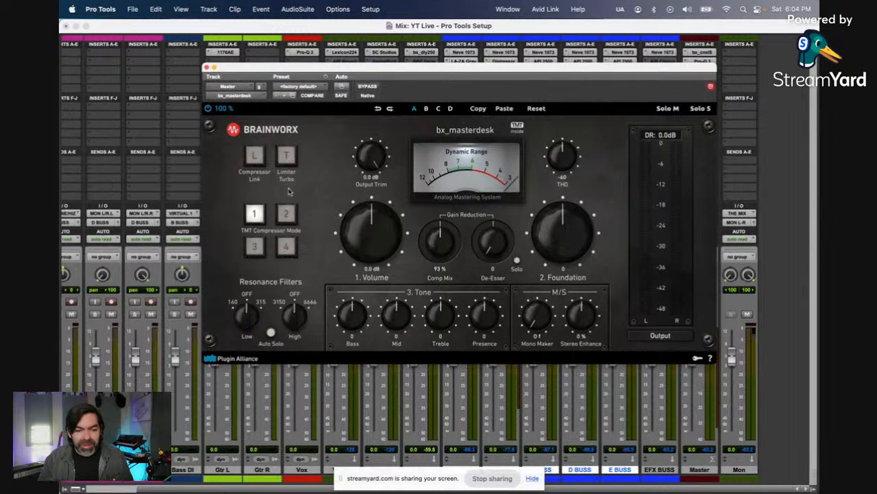
pyautogui.moveTo(372, 151); pyautogui.dragTo(371, 152)
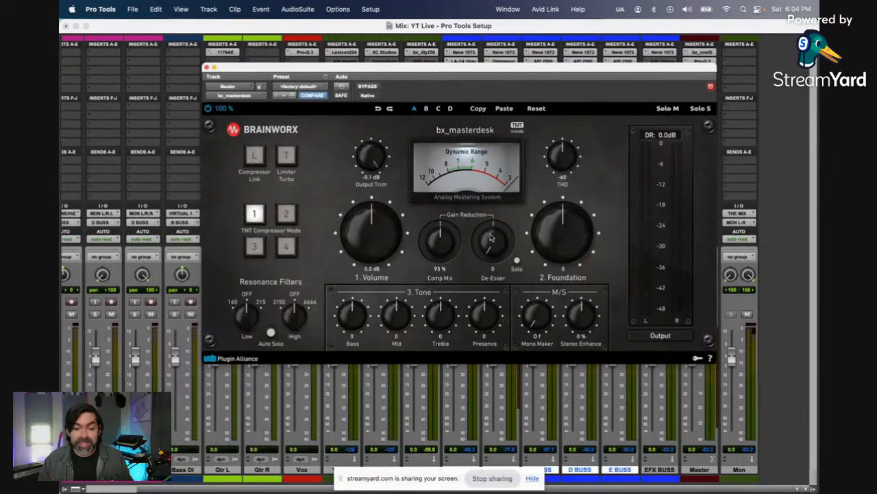
pyautogui.moveTo(490, 238); pyautogui.dragTo(445, 264)
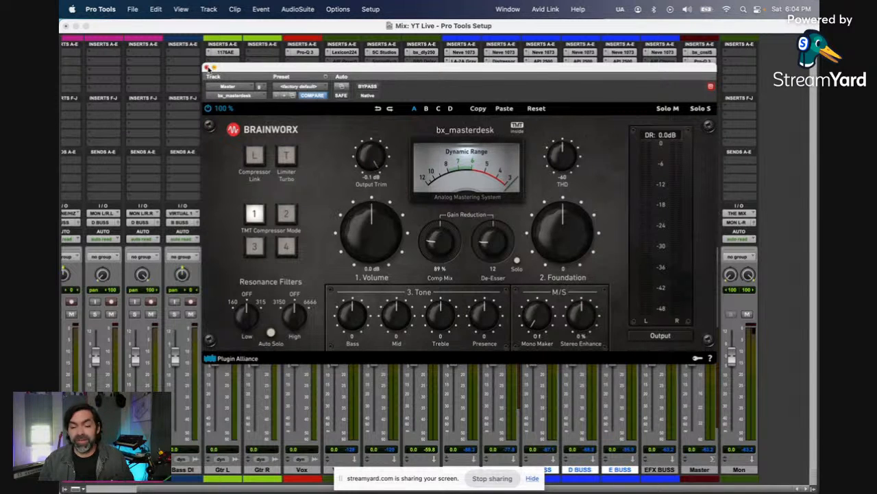
pyautogui.click(207, 68)
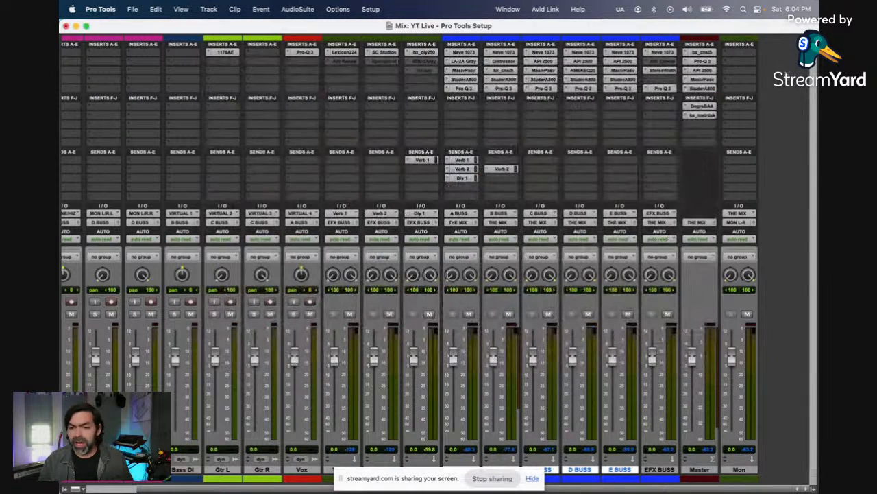
# Step: Insert the stereo Maxim limiter on Master's third F-J insert, below bx_masterdesk
pyautogui.click(709, 124)
pyautogui.click(717, 110)
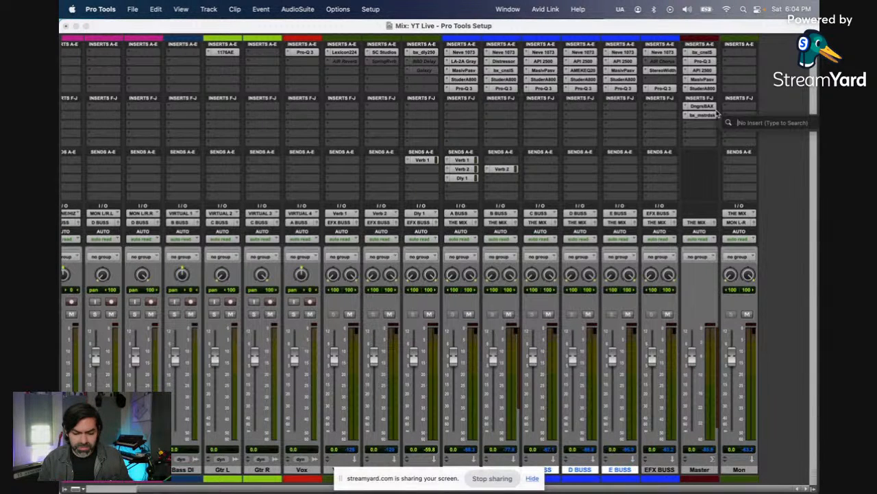
pyautogui.write('limi')
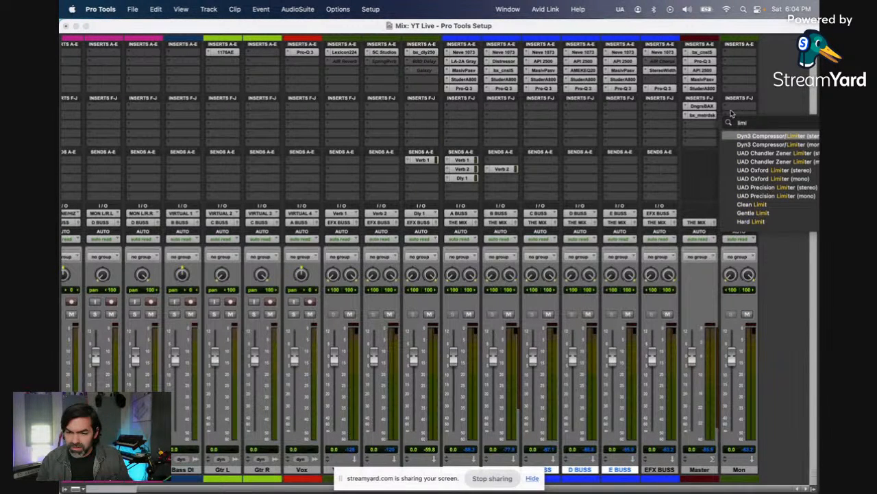
pyautogui.press('BackSpace')
pyautogui.press('BackSpace')
pyautogui.press('BackSpace')
pyautogui.press('BackSpace')
pyautogui.write('max')
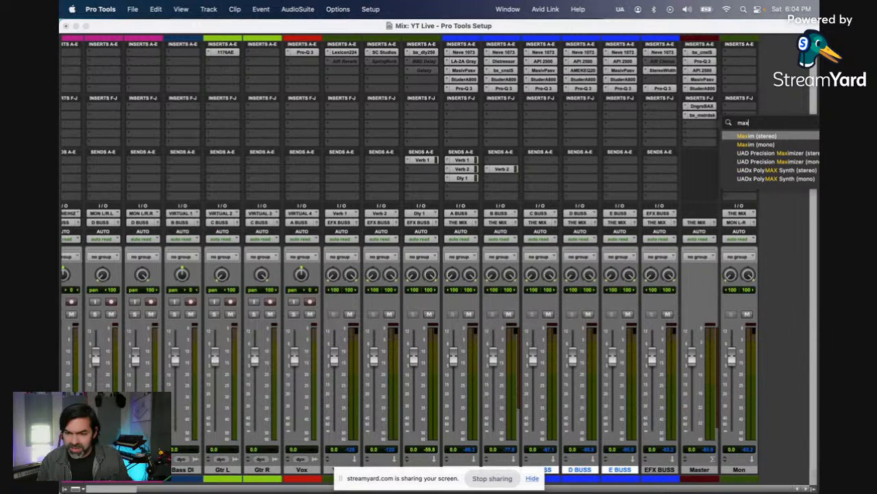
pyautogui.click(759, 137)
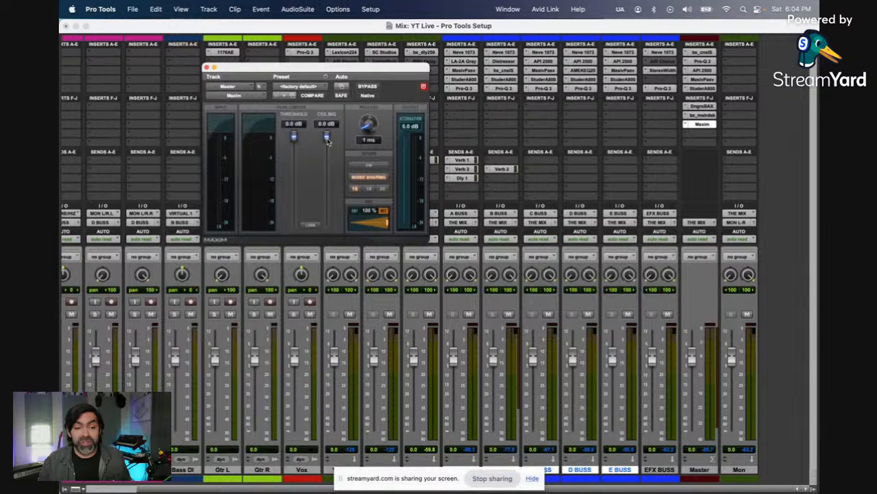
# Step: Set Maxim's ceiling to -0.1 dB and bypass the plug-in on Master
pyautogui.moveTo(328, 139); pyautogui.dragTo(327, 136)
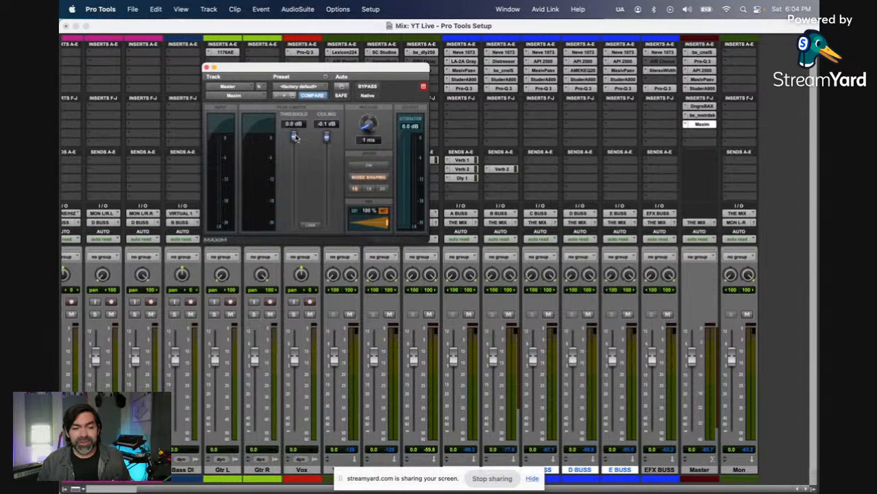
pyautogui.keyDown('super'); pyautogui.click(709, 126); pyautogui.keyUp('super')
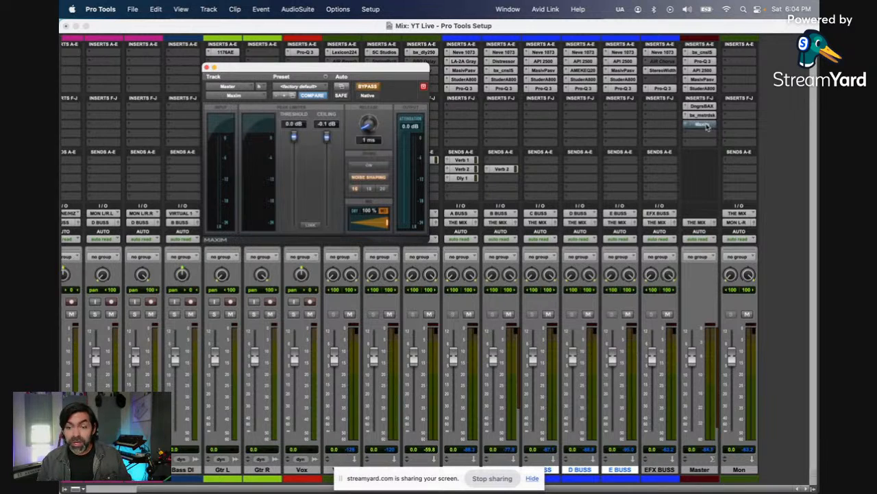
# Step: Insert the ADPTR MetricAB plug-in on the Mon track's first insert and reposition its window
pyautogui.click(743, 54)
pyautogui.moveTo(754, 53)
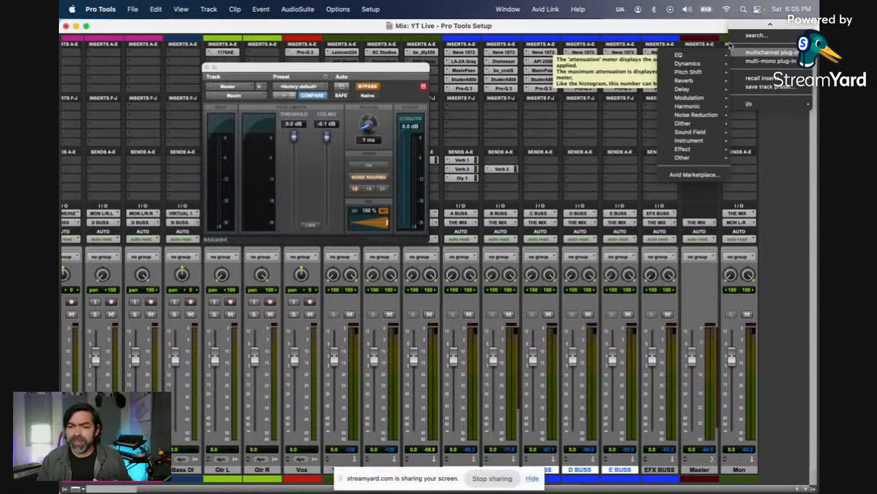
pyautogui.click(752, 36)
pyautogui.write('metr')
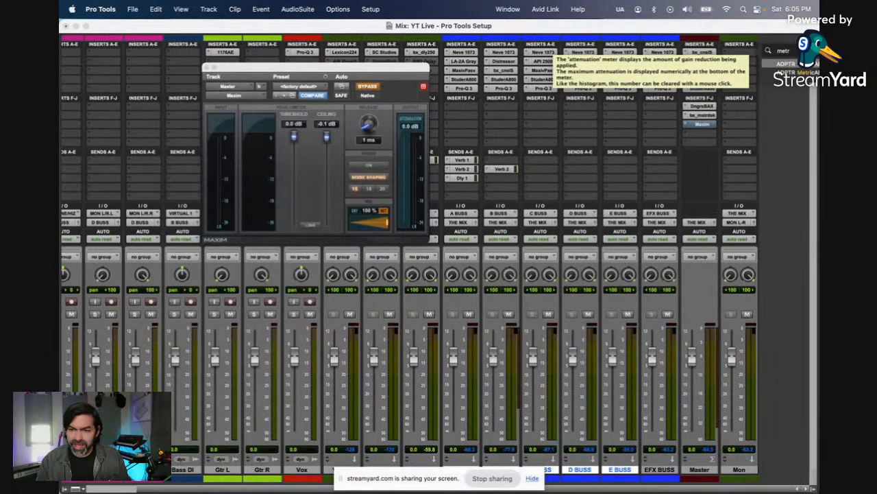
pyautogui.press('Return')
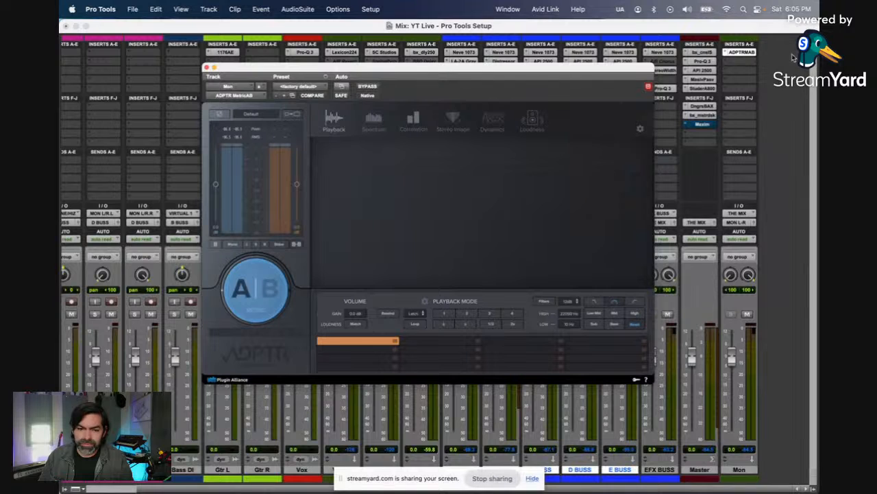
pyautogui.moveTo(506, 72); pyautogui.dragTo(457, 90)
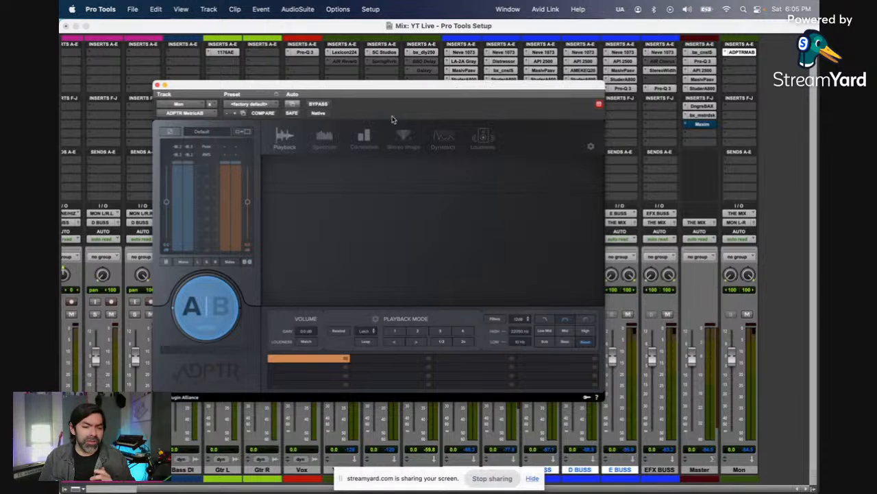
# Step: View MetricAB's Spectrum and Correlation pages and set the Loudness page's target preset to Death Magnetic
pyautogui.click(326, 139)
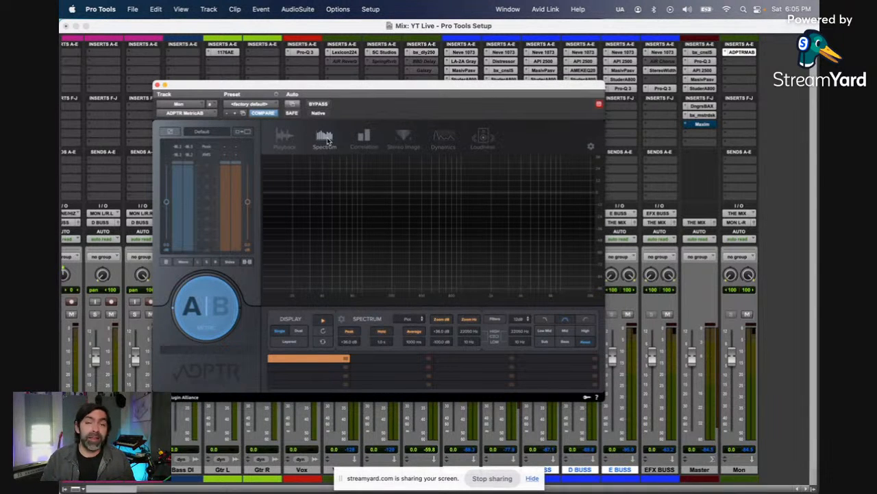
pyautogui.click(364, 141)
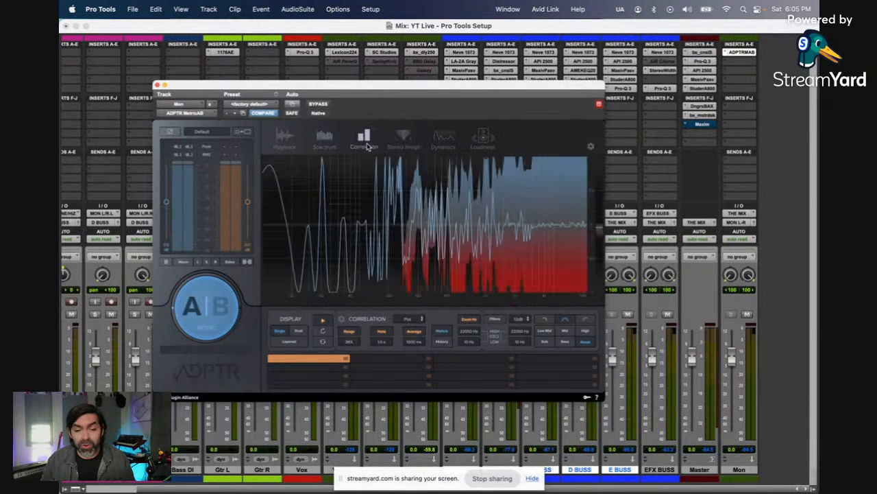
pyautogui.click(483, 140)
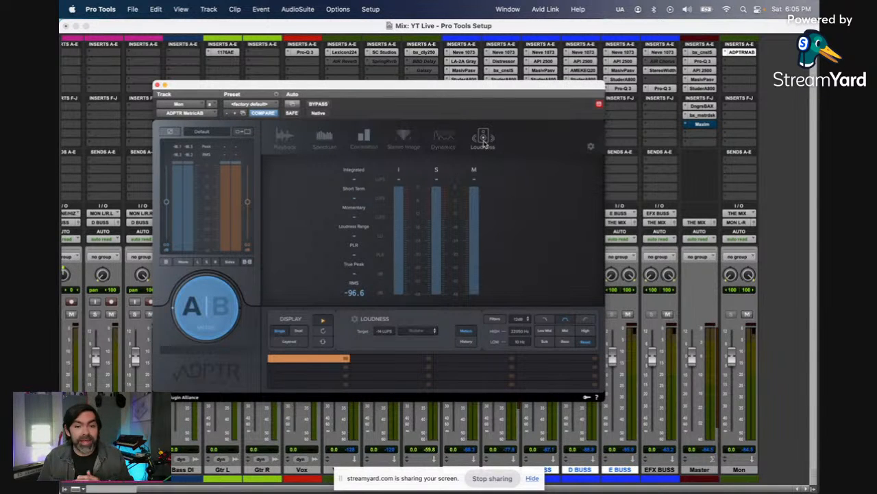
pyautogui.click(435, 329)
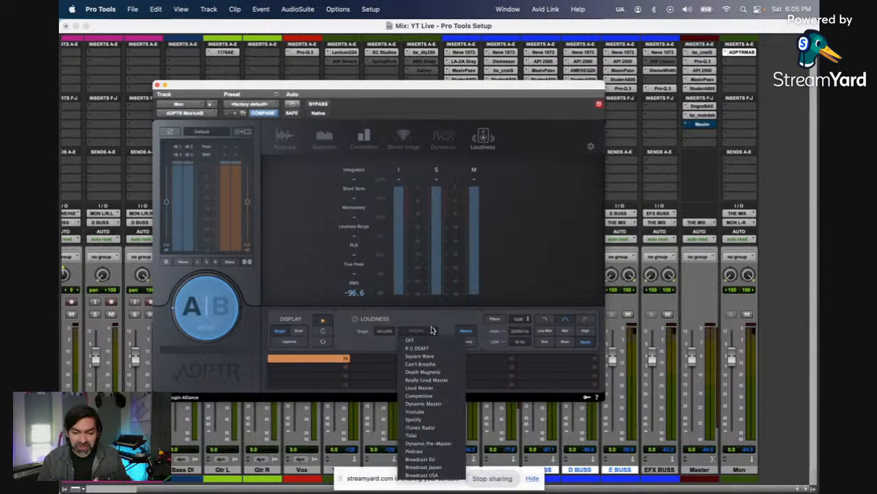
pyautogui.click(426, 372)
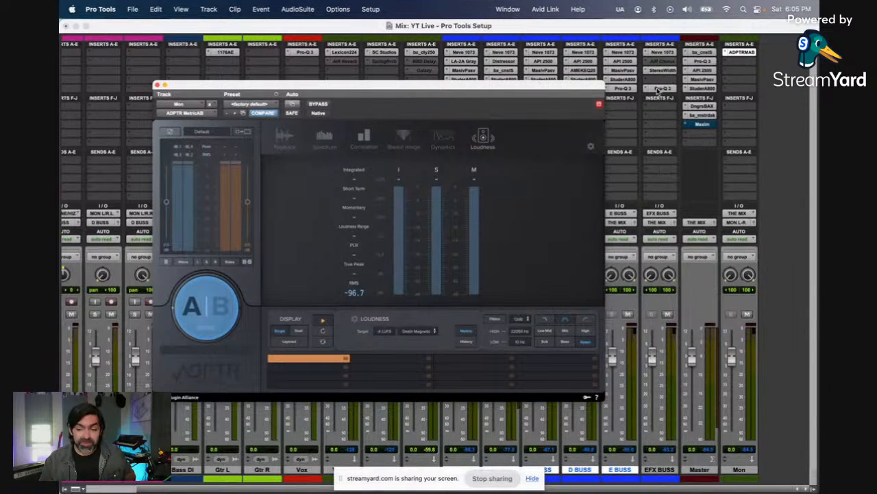
# Step: Copy the Pro-Q 3 from EFX BUSS to the Mon track's fifth insert, close its window and make it inactive
pyautogui.moveTo(667, 90); pyautogui.dragTo(717, 90)
pyautogui.moveTo(732, 94); pyautogui.dragTo(736, 92)
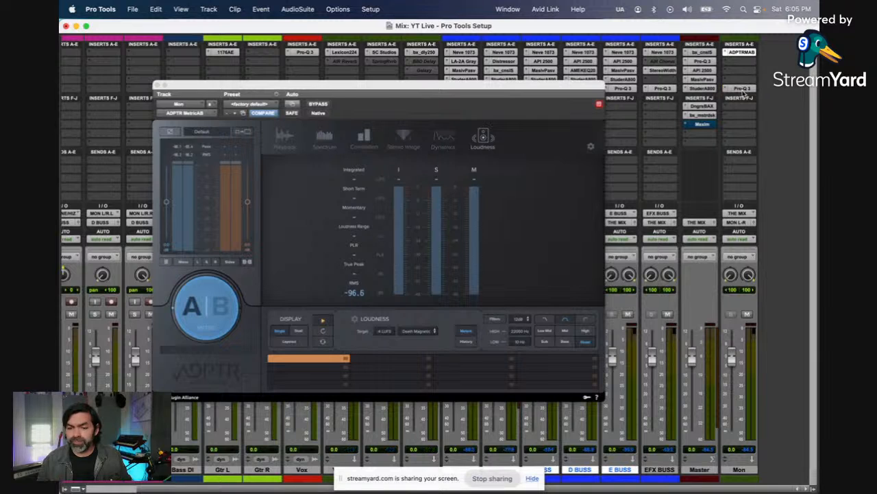
pyautogui.click(743, 91)
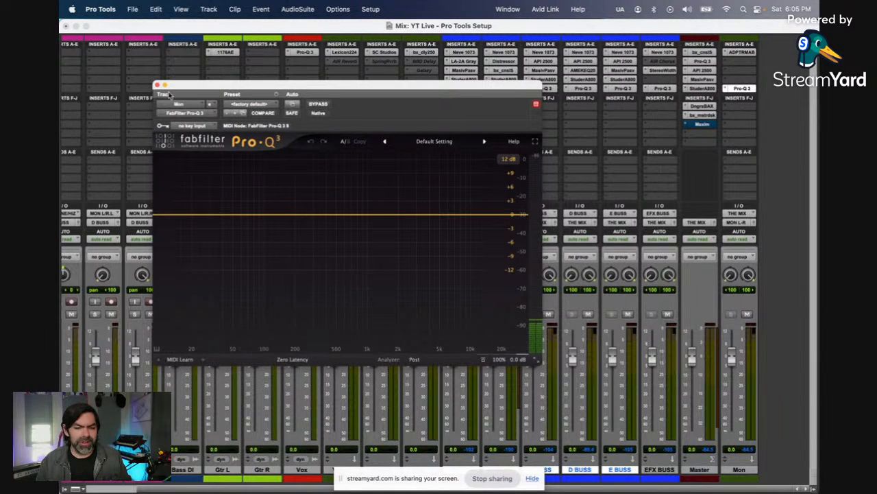
pyautogui.click(156, 84)
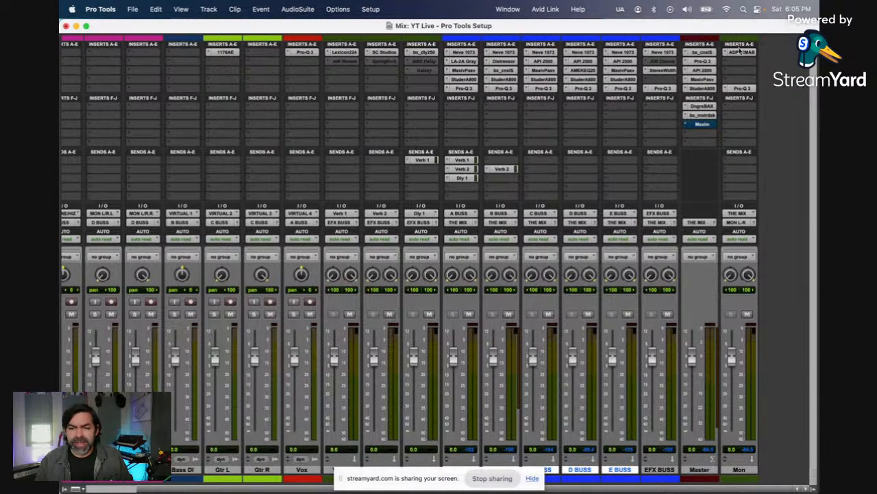
pyautogui.keyDown('ctrl'); pyautogui.keyDown('super'); pyautogui.click(743, 91); pyautogui.keyUp('super'); pyautogui.keyUp('ctrl')
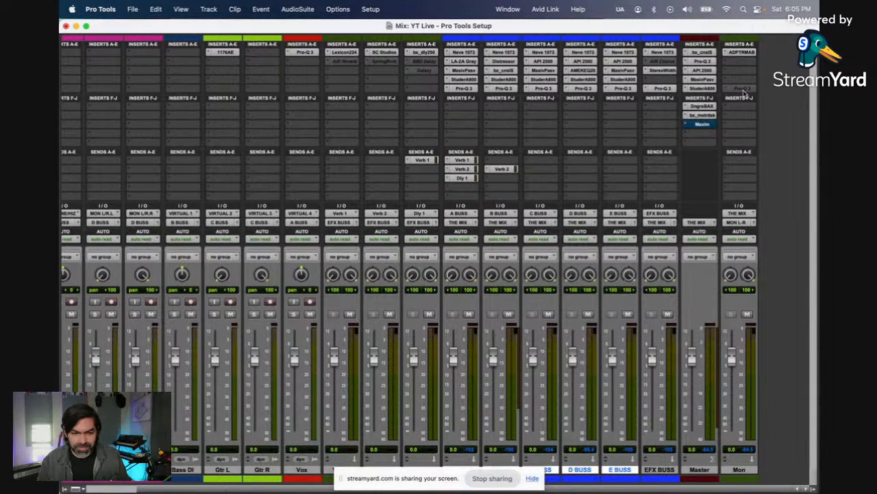
# Step: Switch to the StreamYard studio in Chrome and stop sharing the screen
pyautogui.press('super+Tab')
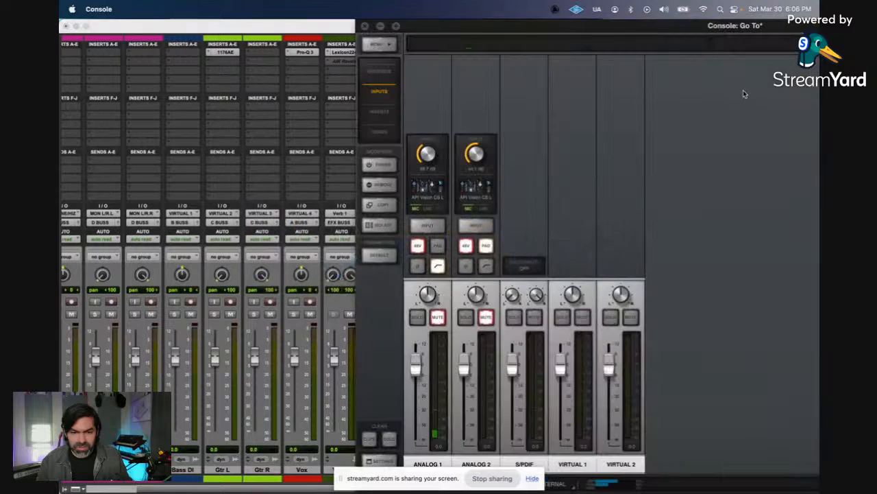
pyautogui.press('super+Tab')
pyautogui.press('super+Tab')
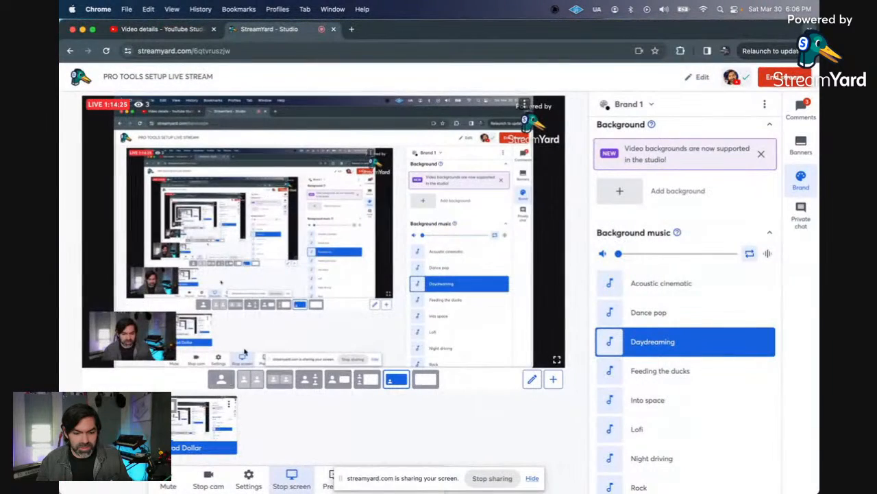
pyautogui.click(290, 473)
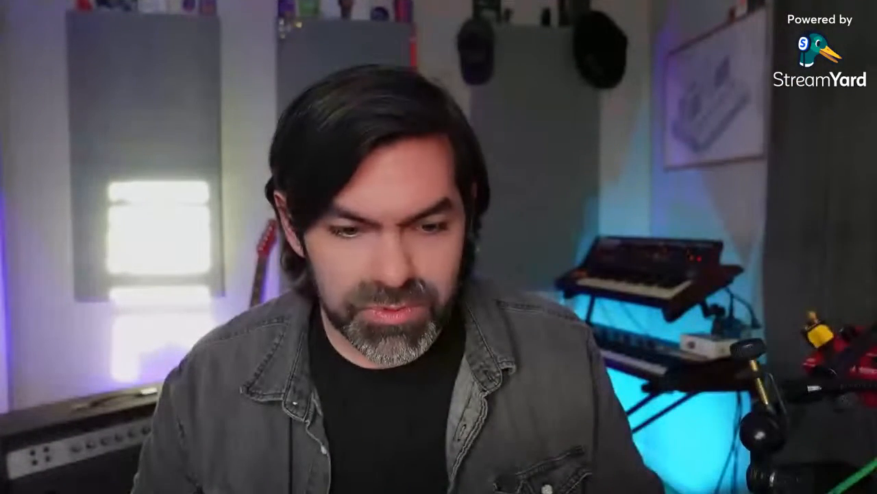